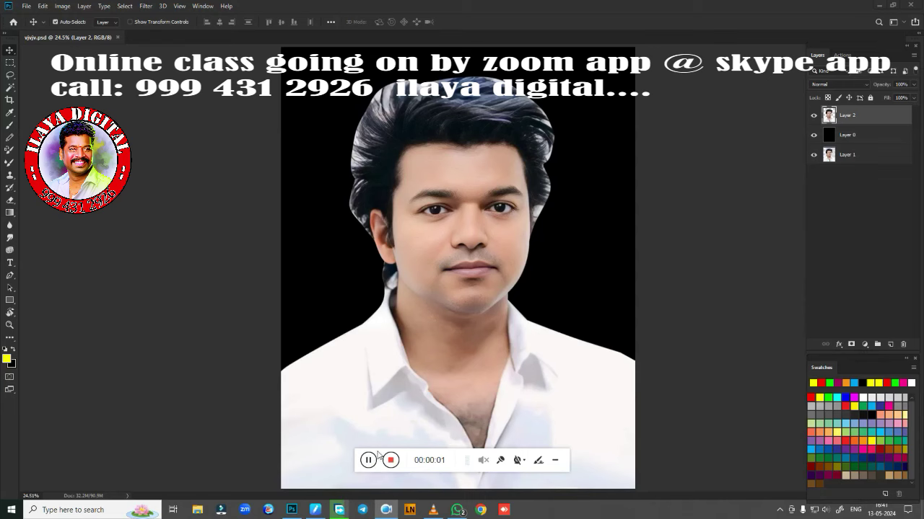
Duplicate the portrait layer Layer 2 into a new Layer 2 copy above it
{"action": "left_click_drag", "start_coordinate": [435, 465], "coordinate": [554, 501]}
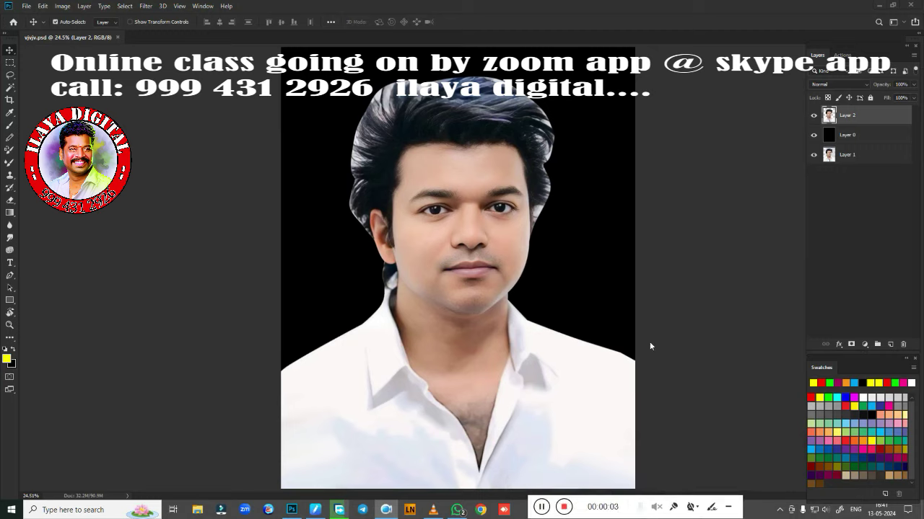
{"action": "left_click", "coordinate": [866, 135]}
{"action": "left_click", "coordinate": [869, 117]}
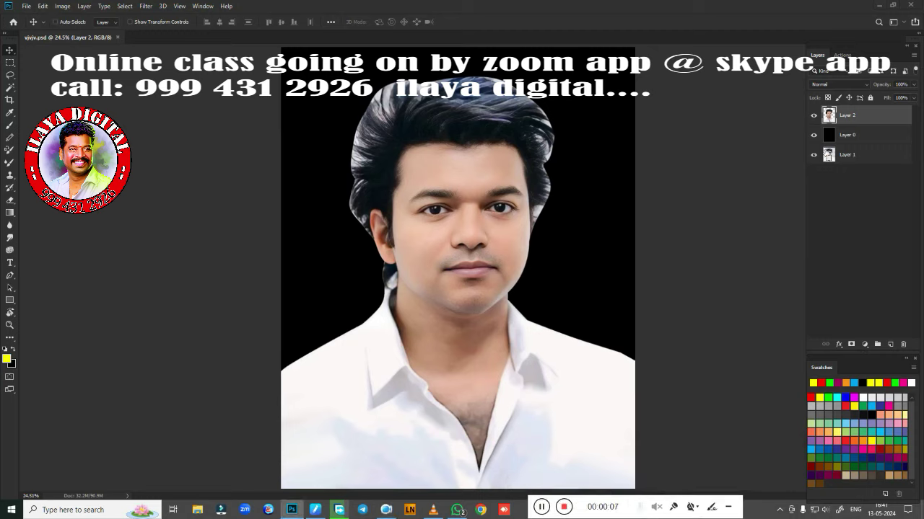
{"action": "key", "text": "ctrl+j"}
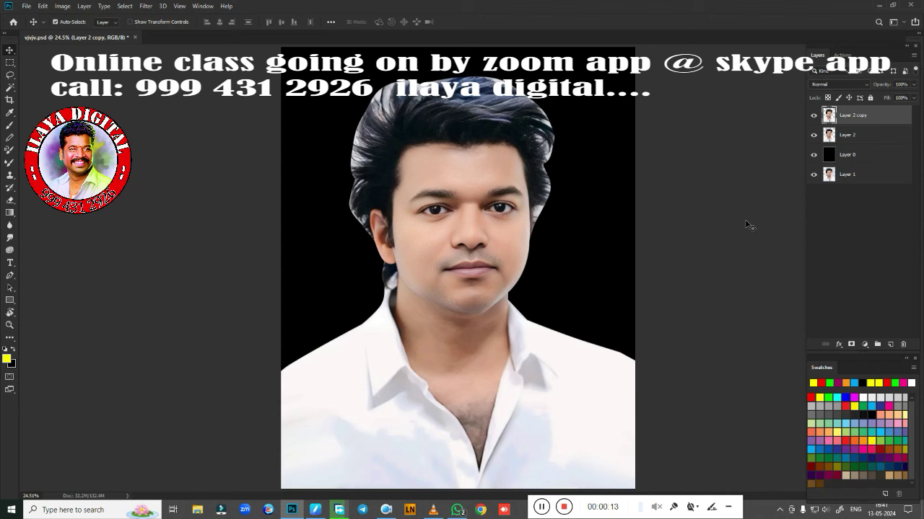
{"action": "scroll", "coordinate": [472, 288], "scroll_direction": "up", "scroll_amount": 3}
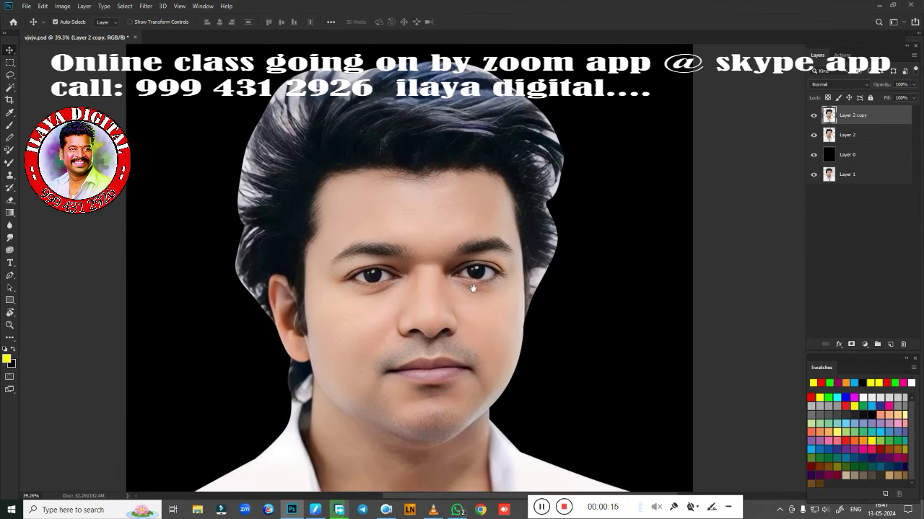
{"action": "scroll", "coordinate": [472, 289], "scroll_direction": "up", "scroll_amount": 1}
{"action": "scroll", "coordinate": [551, 193], "scroll_direction": "up", "scroll_amount": 2}
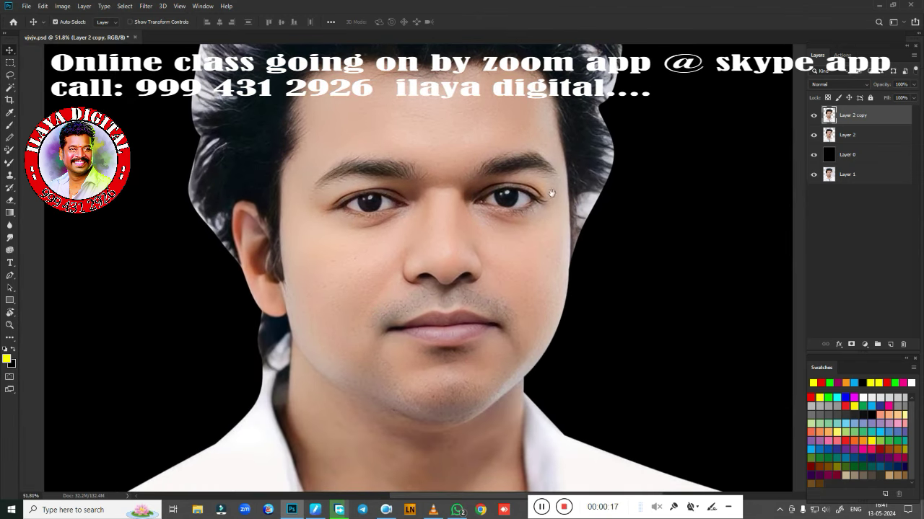
{"action": "scroll", "coordinate": [534, 241], "scroll_direction": "up", "scroll_amount": 1}
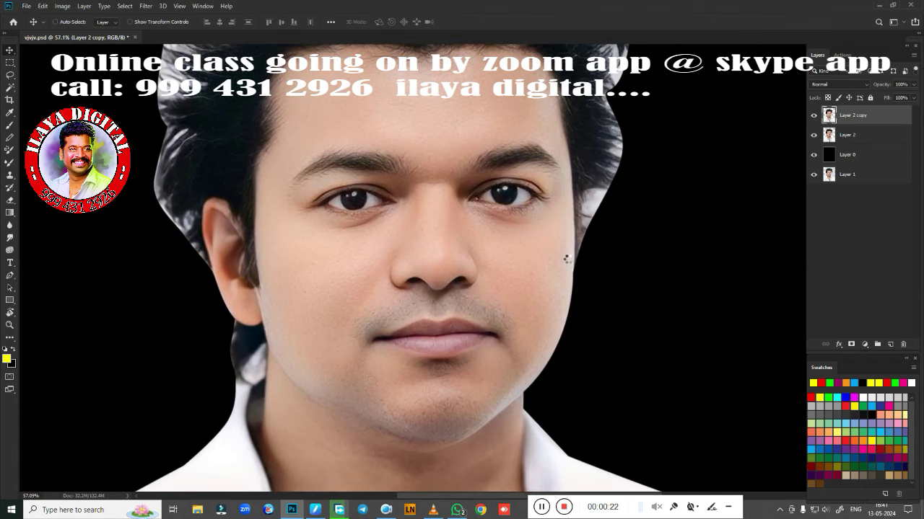
Apply Camera Raw: Texture +5, Clarity +32, Highlights -13, Shadows +33, Whites -8, Exposure +0.15, Contrast +18
{"action": "key", "text": "ctrl+shift+a"}
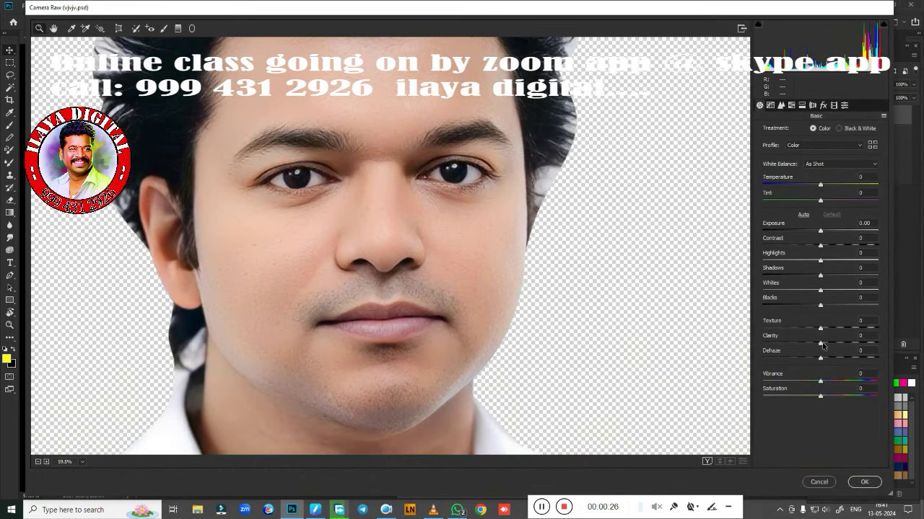
{"action": "mouse_move", "coordinate": [820, 343]}
{"action": "left_mouse_down"}
{"action": "mouse_move", "coordinate": [844, 345]}
{"action": "mouse_move", "coordinate": [823, 329]}
{"action": "left_mouse_up"}
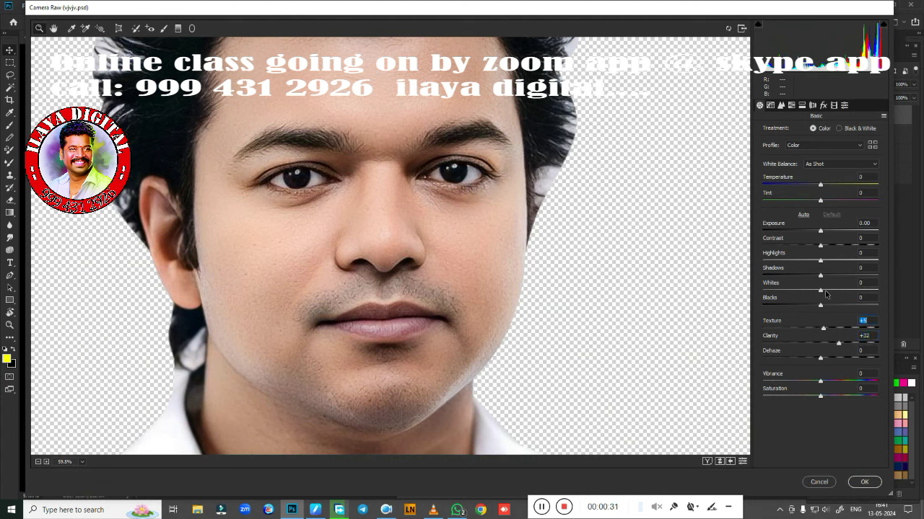
{"action": "mouse_move", "coordinate": [820, 291]}
{"action": "left_mouse_down"}
{"action": "mouse_move", "coordinate": [821, 277]}
{"action": "mouse_move", "coordinate": [839, 276]}
{"action": "mouse_move", "coordinate": [814, 263]}
{"action": "left_mouse_up"}
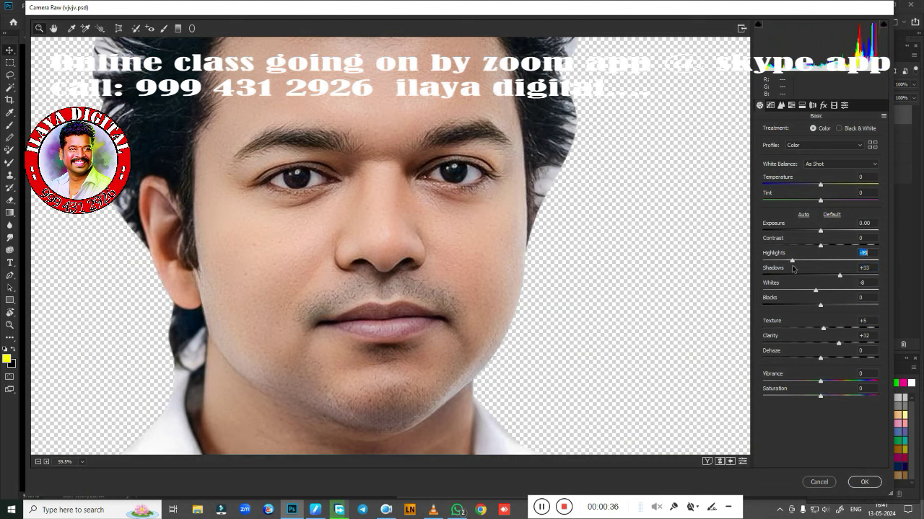
{"action": "mouse_move", "coordinate": [820, 246]}
{"action": "left_mouse_down"}
{"action": "mouse_move", "coordinate": [833, 246]}
{"action": "mouse_move", "coordinate": [823, 232]}
{"action": "left_mouse_up"}
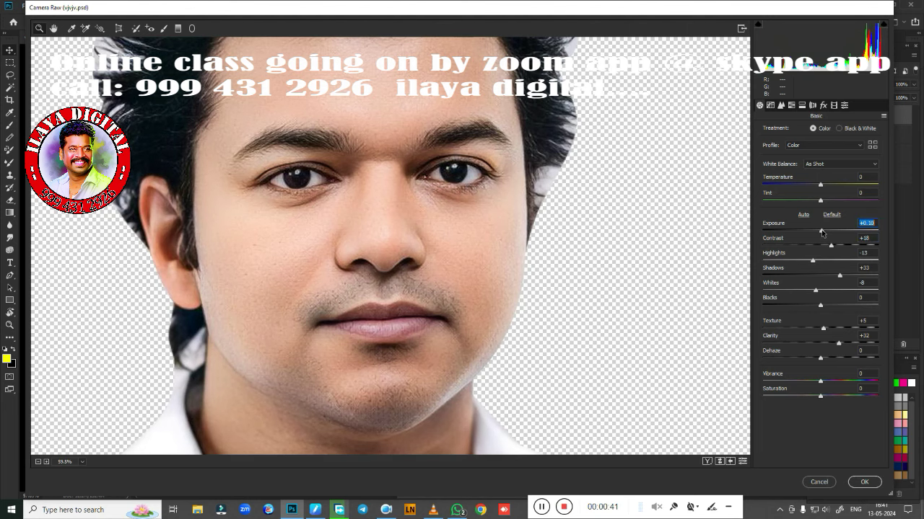
{"action": "left_click", "coordinate": [865, 482]}
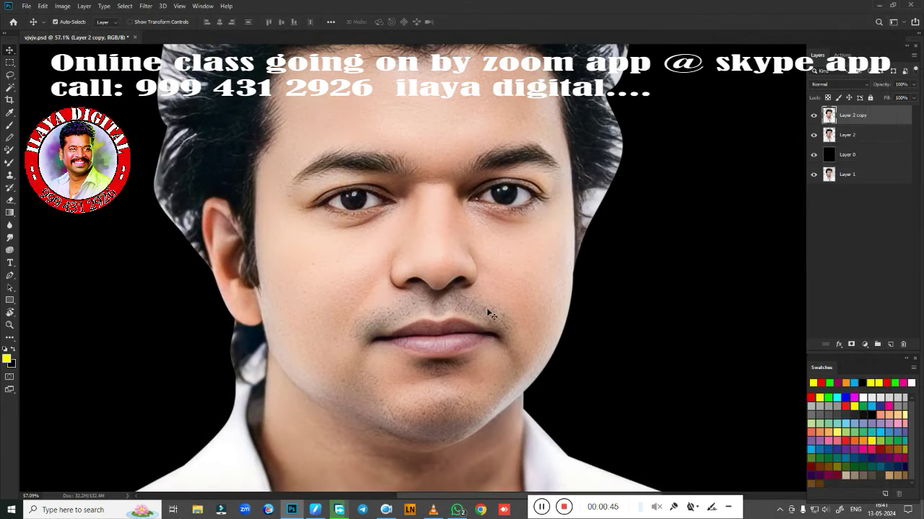
In Selective Color, set Reds to Cyan -8, Magenta -6, Yellow +27, Black +14
{"action": "key", "text": "alt+i"}
{"action": "key", "text": "j"}
{"action": "key", "text": "s"}
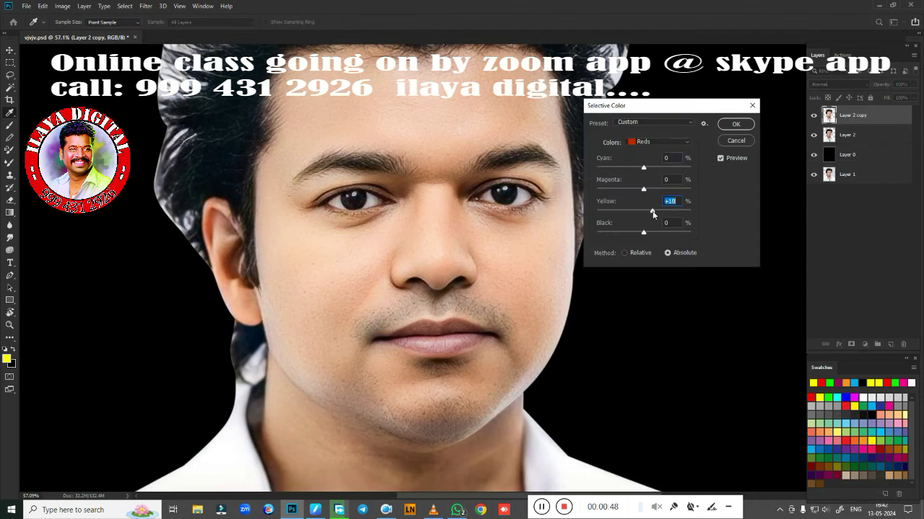
{"action": "left_click_drag", "start_coordinate": [654, 212], "coordinate": [652, 215]}
{"action": "left_click", "coordinate": [641, 189]}
{"action": "left_click", "coordinate": [657, 210]}
{"action": "left_click_drag", "start_coordinate": [657, 212], "coordinate": [655, 211]}
{"action": "left_click", "coordinate": [649, 233]}
{"action": "left_click_drag", "start_coordinate": [651, 234], "coordinate": [653, 235]}
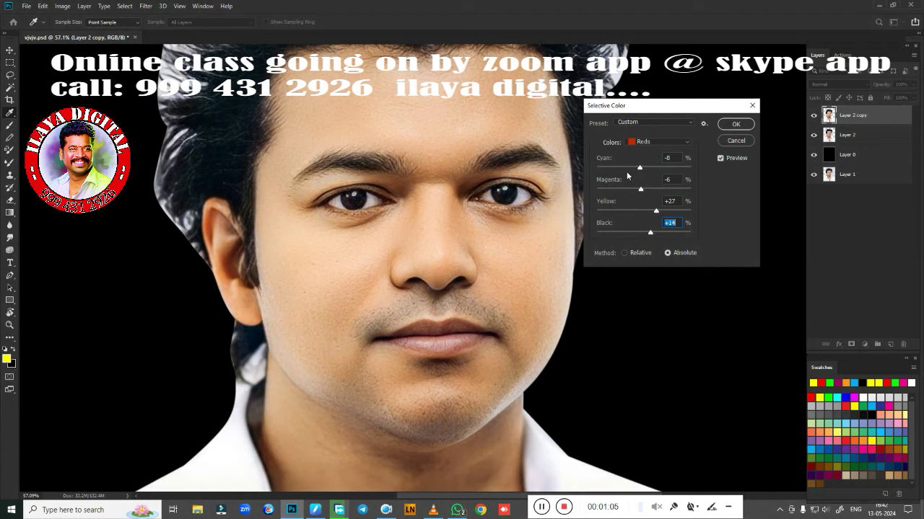
Set Whites Yellow to -13% and Blacks Black to +5%, then apply Selective Color
{"action": "left_click", "coordinate": [656, 140]}
{"action": "left_click", "coordinate": [643, 205]}
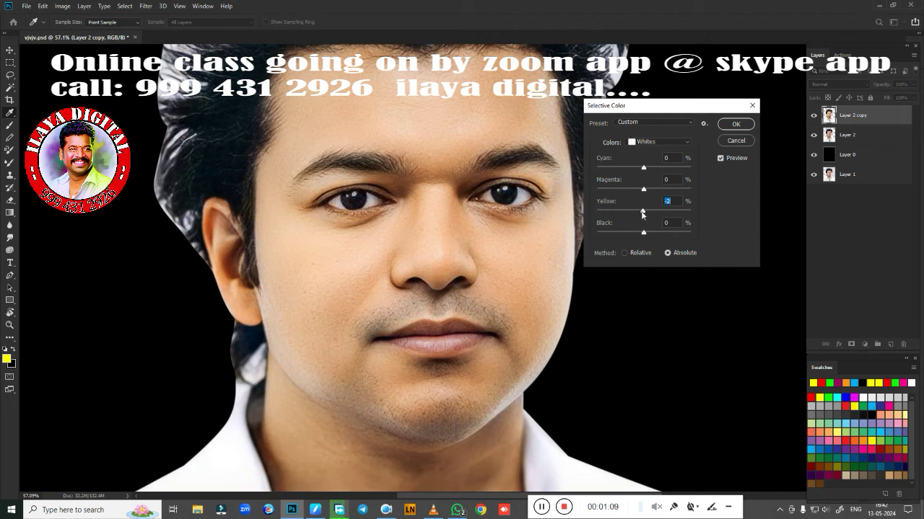
{"action": "left_click_drag", "start_coordinate": [633, 214], "coordinate": [638, 211]}
{"action": "left_click", "coordinate": [657, 141]}
{"action": "left_click", "coordinate": [651, 218]}
{"action": "left_click_drag", "start_coordinate": [645, 231], "coordinate": [652, 233]}
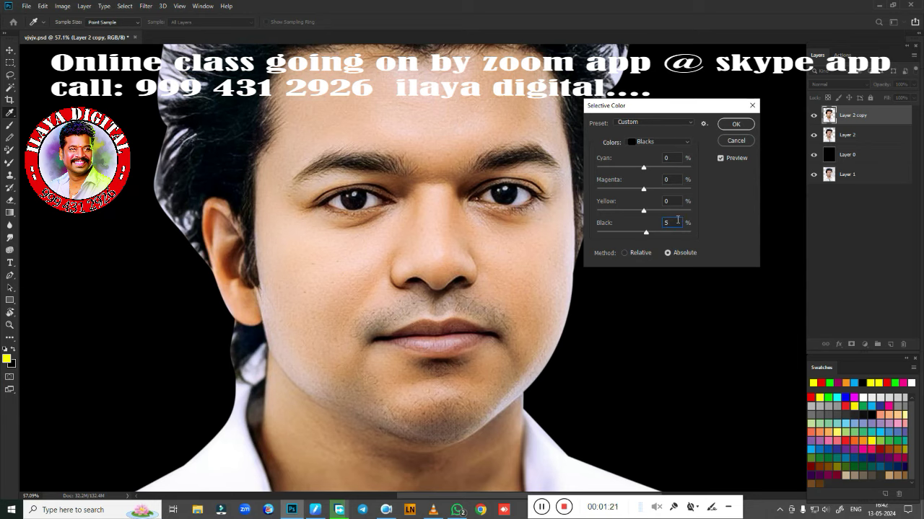
{"action": "left_click", "coordinate": [734, 125]}
{"action": "key", "text": "v"}
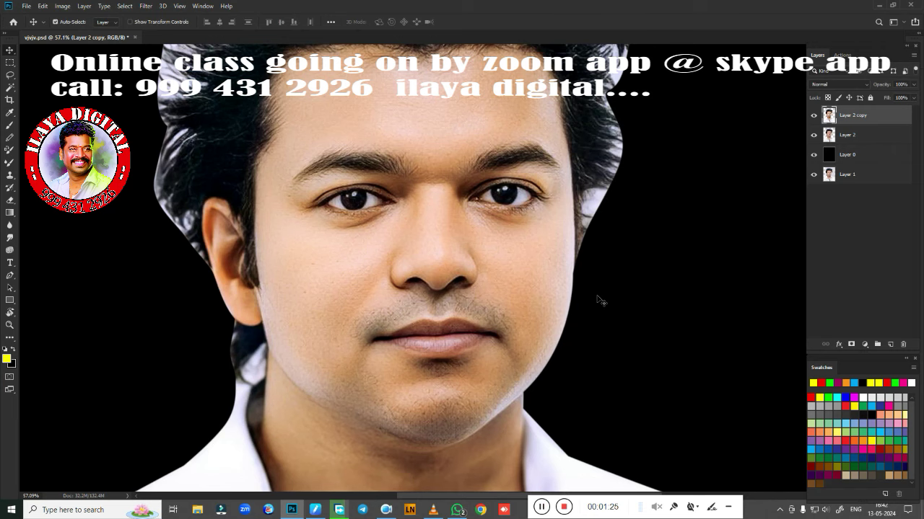
{"action": "mouse_move", "coordinate": [577, 298]}
{"action": "left_mouse_down"}
{"action": "mouse_move", "coordinate": [558, 298]}
{"action": "mouse_move", "coordinate": [584, 285]}
{"action": "left_mouse_up"}
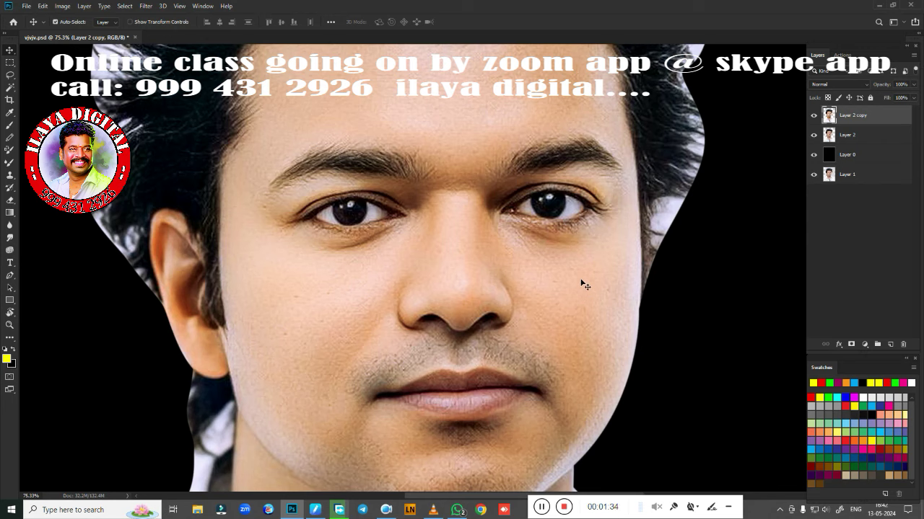
{"action": "mouse_move", "coordinate": [598, 304]}
{"action": "left_mouse_down"}
{"action": "mouse_move", "coordinate": [525, 288]}
{"action": "mouse_move", "coordinate": [558, 300]}
{"action": "mouse_move", "coordinate": [554, 281]}
{"action": "mouse_move", "coordinate": [585, 291]}
{"action": "mouse_move", "coordinate": [538, 281]}
{"action": "mouse_move", "coordinate": [514, 327]}
{"action": "mouse_move", "coordinate": [520, 316]}
{"action": "left_mouse_up"}
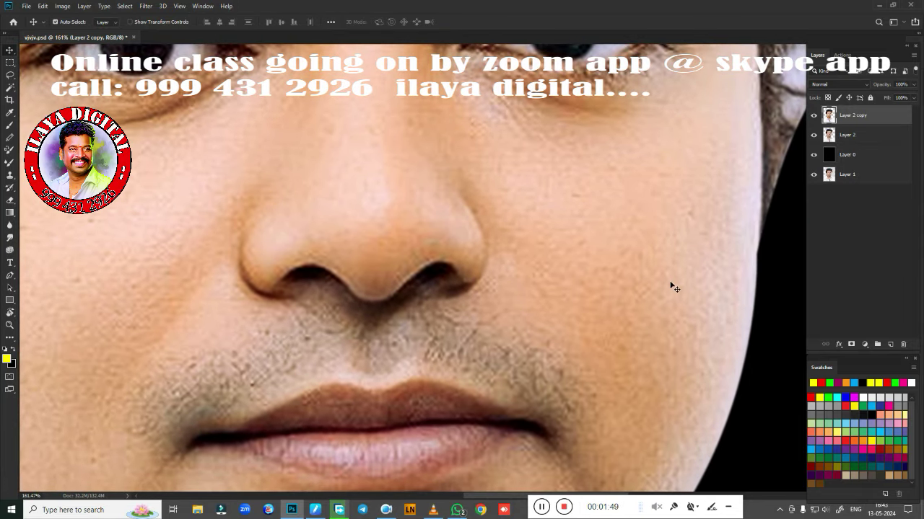
{"action": "left_click_drag", "start_coordinate": [576, 308], "coordinate": [510, 278]}
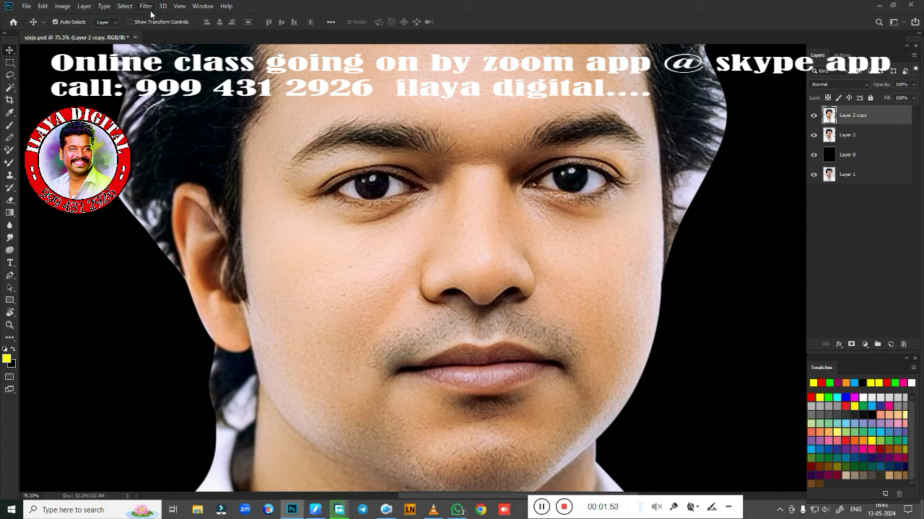
Apply Color Balance with Midtones +8/0/-16, Shadows +7/0/-10 and Highlights 0/0/+14
{"action": "key", "text": "i"}
{"action": "key", "text": "ctrl+b"}
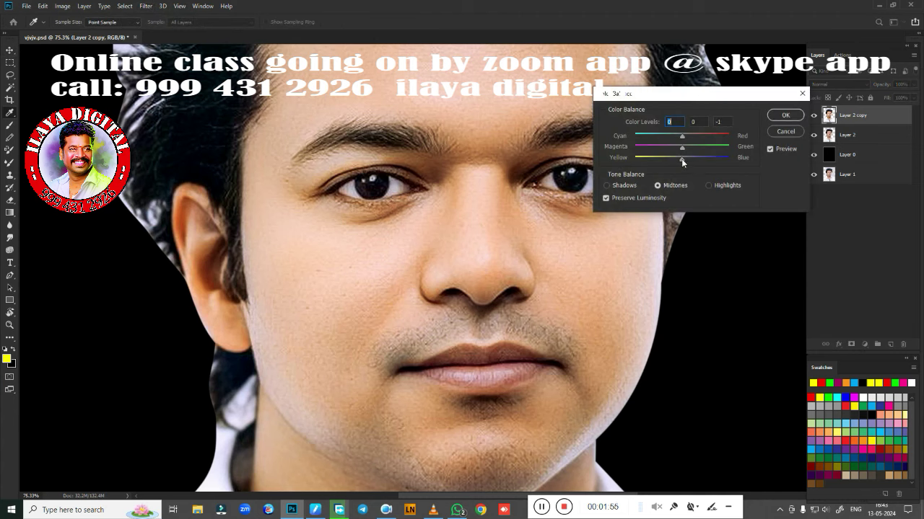
{"action": "left_click", "coordinate": [676, 161]}
{"action": "left_click_drag", "start_coordinate": [684, 138], "coordinate": [686, 136]}
{"action": "left_click_drag", "start_coordinate": [675, 158], "coordinate": [679, 150]}
{"action": "left_click", "coordinate": [625, 186]}
{"action": "mouse_move", "coordinate": [678, 160]}
{"action": "left_mouse_down"}
{"action": "mouse_move", "coordinate": [686, 135]}
{"action": "mouse_move", "coordinate": [681, 157]}
{"action": "left_mouse_up"}
{"action": "left_click", "coordinate": [709, 186]}
{"action": "left_click_drag", "start_coordinate": [690, 157], "coordinate": [689, 160]}
{"action": "left_click", "coordinate": [785, 116]}
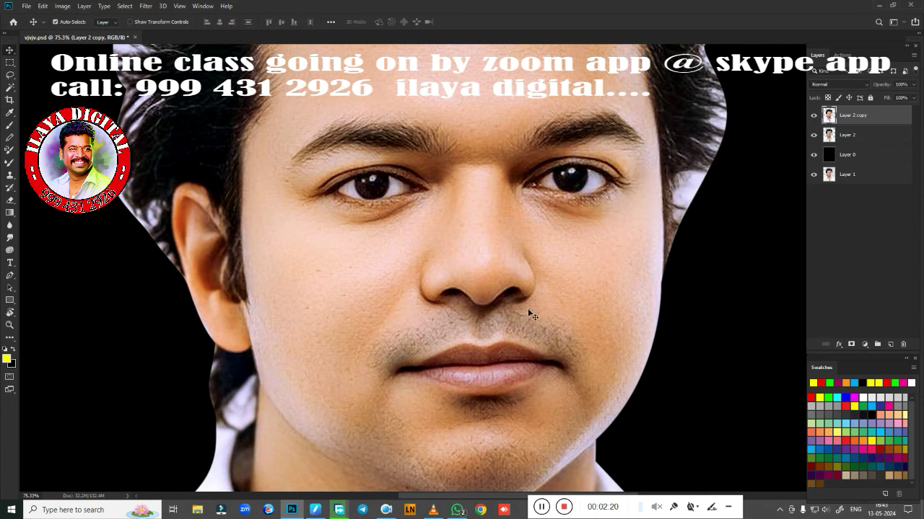
Fit the image on screen and toggle Layer 2 copy to compare with the original
{"action": "key", "text": "ctrl+0"}
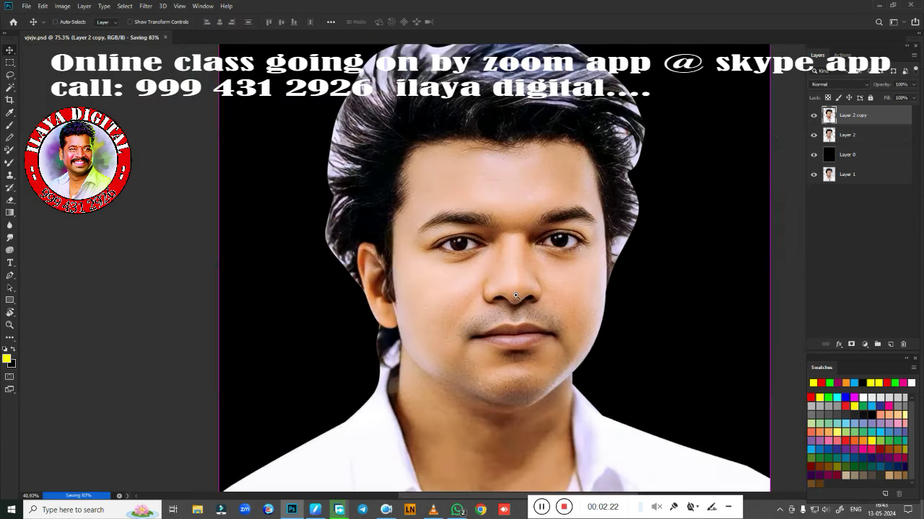
{"action": "scroll", "coordinate": [521, 289], "scroll_direction": "up", "scroll_amount": 3}
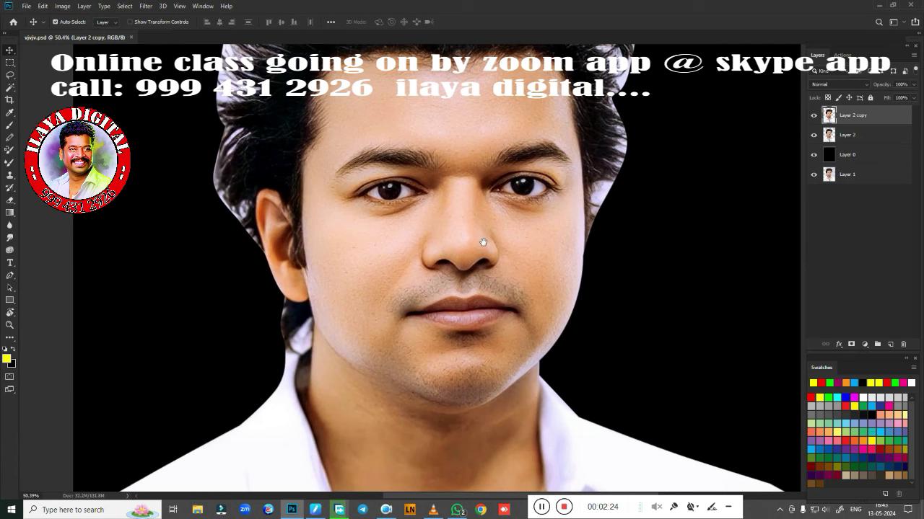
{"action": "left_click", "coordinate": [814, 116]}
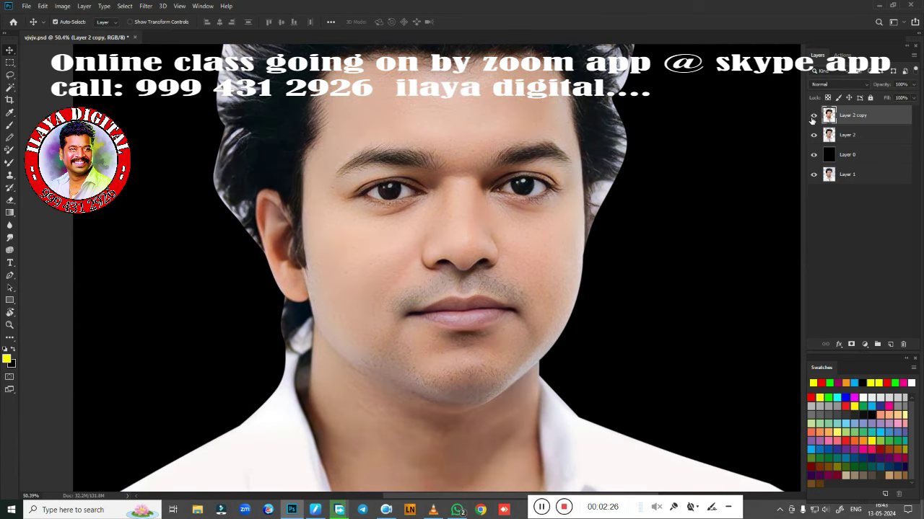
{"action": "left_click", "coordinate": [814, 116]}
{"action": "scroll", "coordinate": [505, 303], "scroll_direction": "down", "scroll_amount": 2}
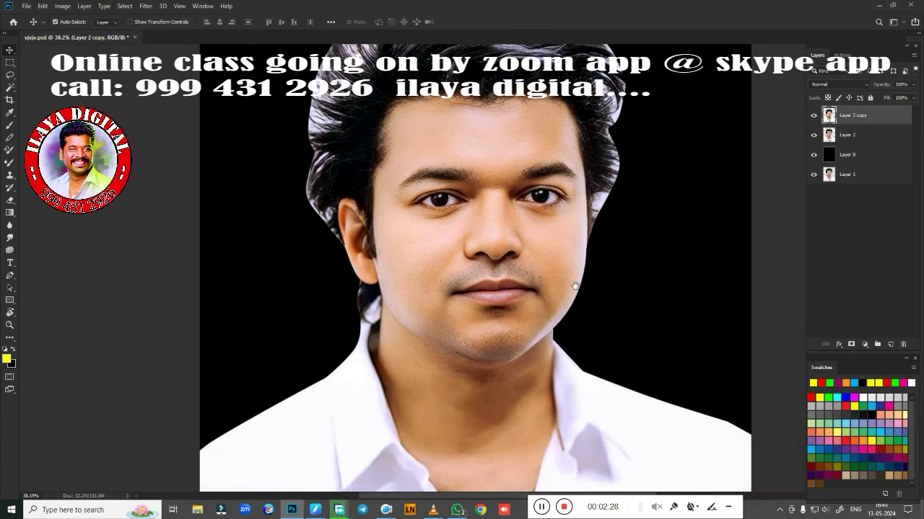
{"action": "scroll", "coordinate": [496, 314], "scroll_direction": "down", "scroll_amount": 2}
Lasso the cheek, chin and neck skin and feather the selection by 100 pixels
{"action": "key", "text": "l"}
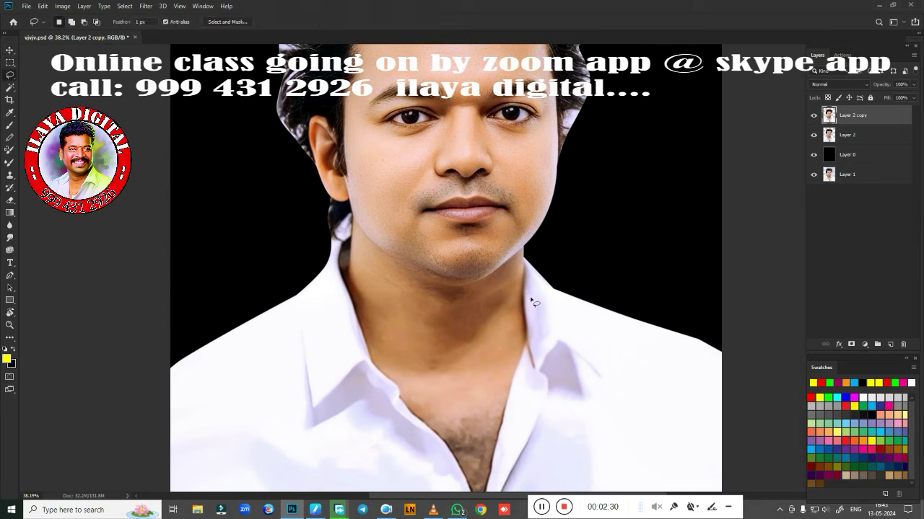
{"action": "left_click_drag", "start_coordinate": [538, 195], "coordinate": [349, 288]}
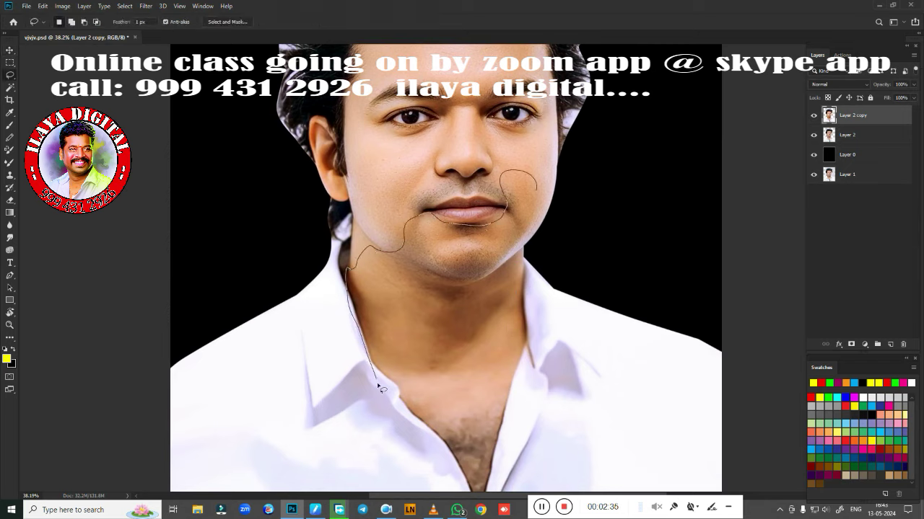
{"action": "mouse_move", "coordinate": [453, 439]}
{"action": "left_mouse_down"}
{"action": "mouse_move", "coordinate": [440, 381]}
{"action": "mouse_move", "coordinate": [462, 362]}
{"action": "left_mouse_up"}
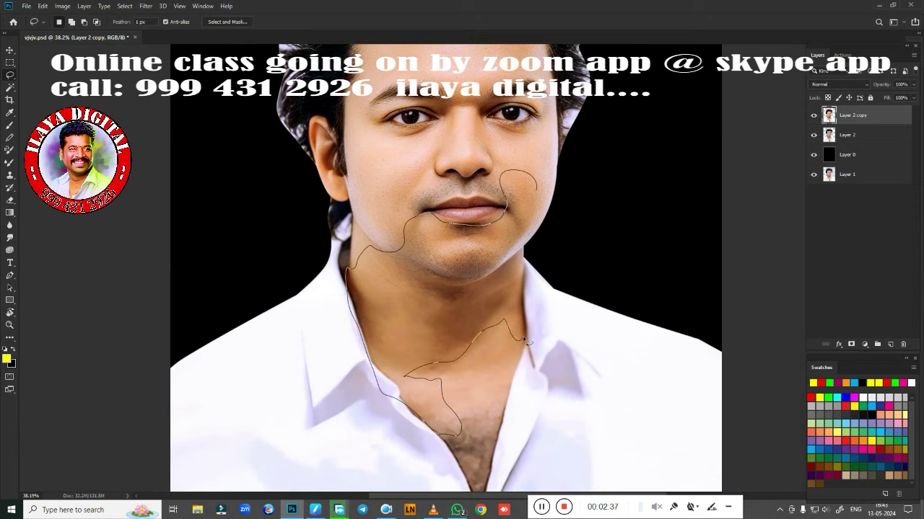
{"action": "left_click_drag", "start_coordinate": [528, 342], "coordinate": [550, 225]}
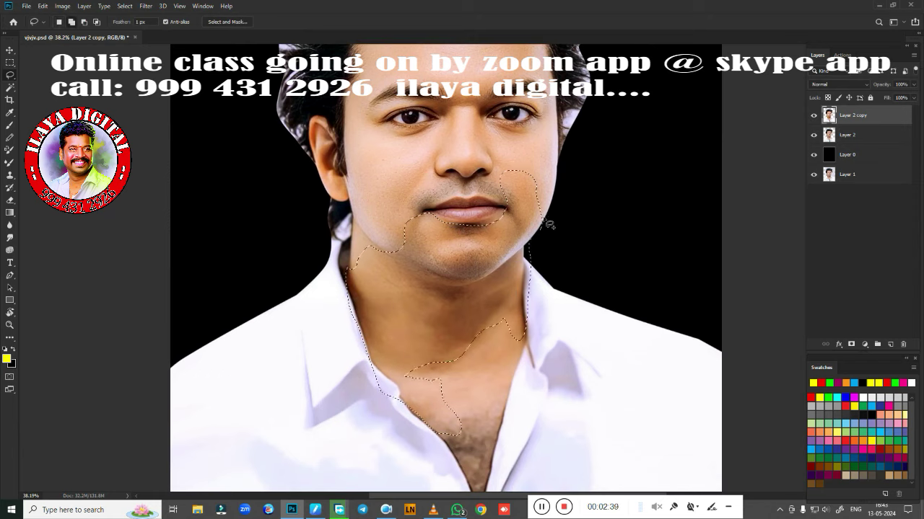
{"action": "key", "text": "shift+F6"}
{"action": "type", "text": "100"}
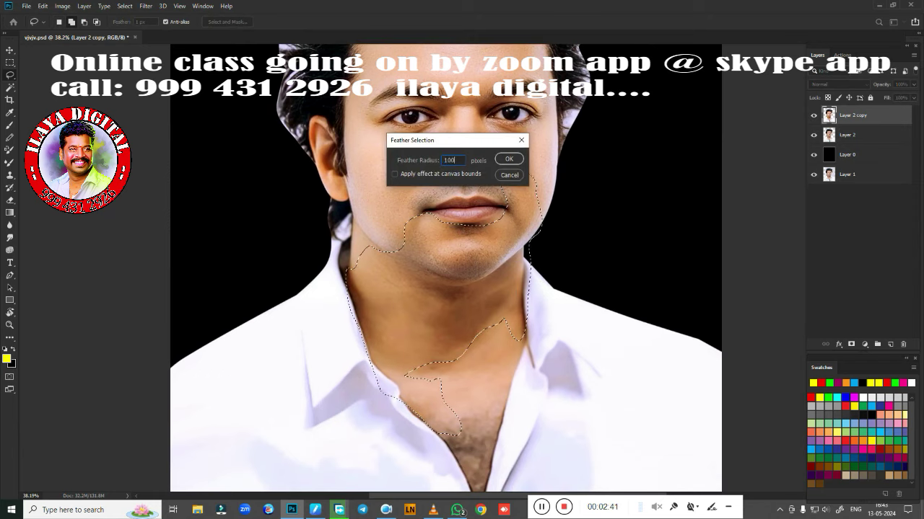
{"action": "key", "text": "Return"}
Raise Brightness to +17 on the feathered selection, then deselect
{"action": "key", "text": "alt+i"}
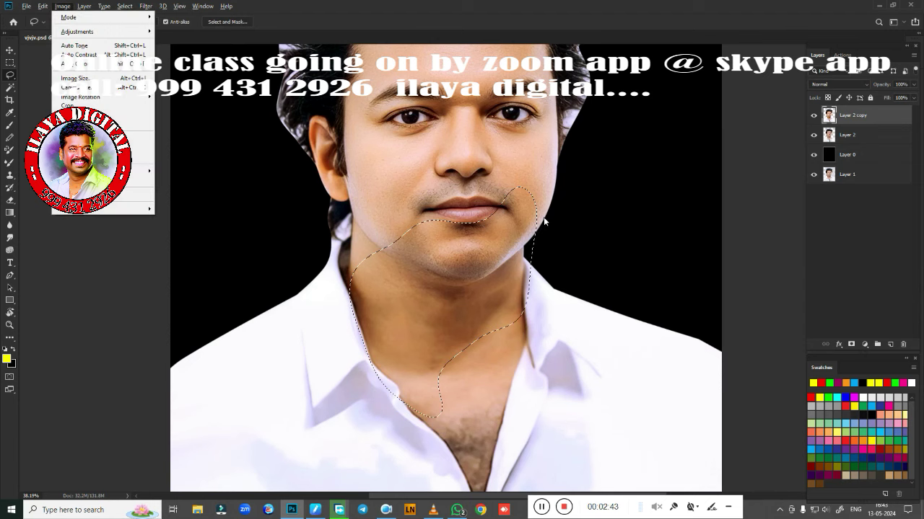
{"action": "key", "text": "a"}
{"action": "key", "text": "c"}
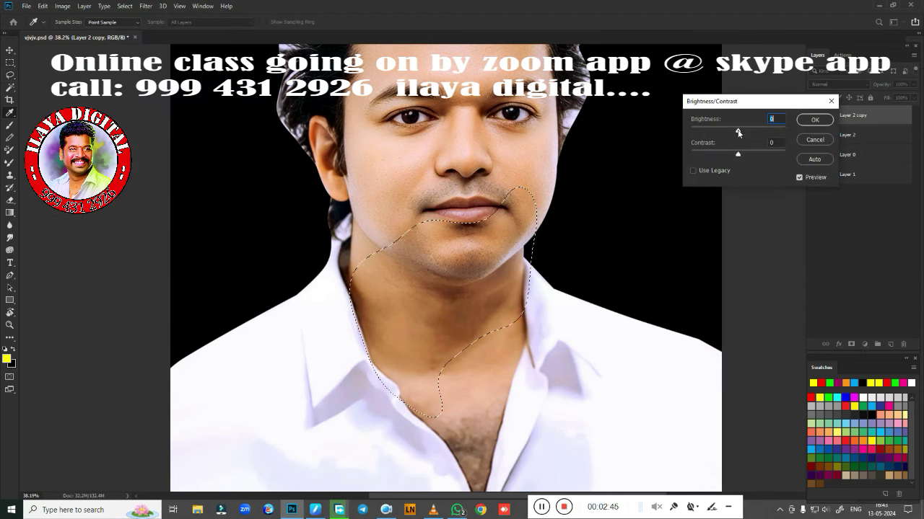
{"action": "left_click_drag", "start_coordinate": [738, 132], "coordinate": [744, 133]}
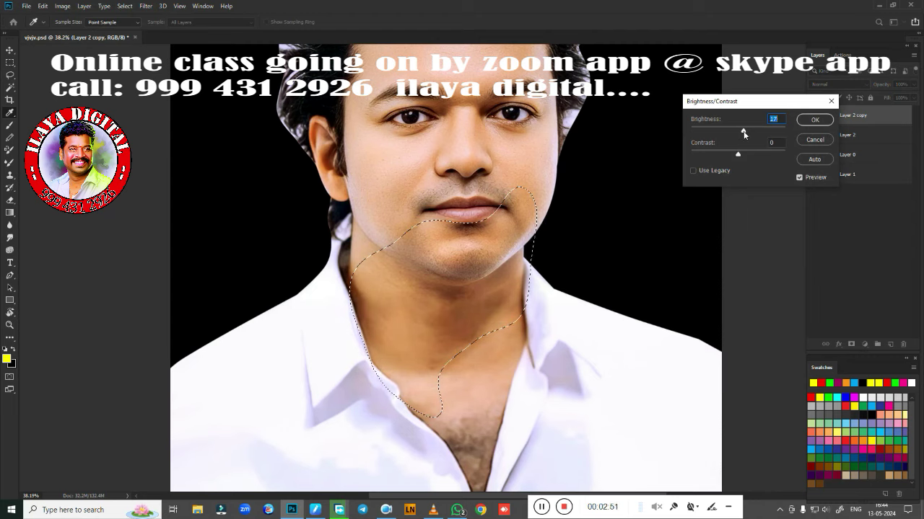
{"action": "left_click", "coordinate": [814, 121]}
{"action": "key", "text": "ctrl+d"}
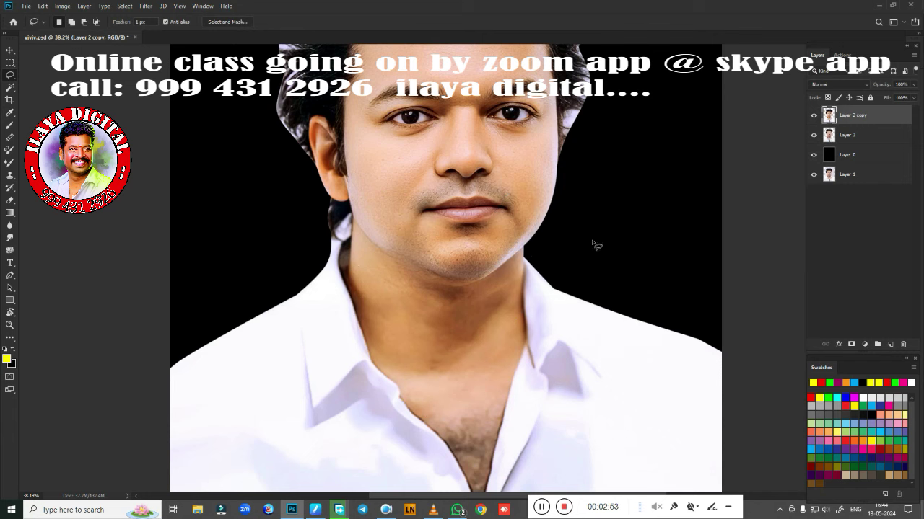
Sharpen the portrait with Unsharp Mask at 100%, radius 4.4 px, threshold 3
{"action": "mouse_move", "coordinate": [588, 268]}
{"action": "left_mouse_down"}
{"action": "mouse_move", "coordinate": [560, 370]}
{"action": "mouse_move", "coordinate": [562, 336]}
{"action": "left_mouse_up"}
{"action": "scroll", "coordinate": [560, 324], "scroll_direction": "down", "scroll_amount": 2}
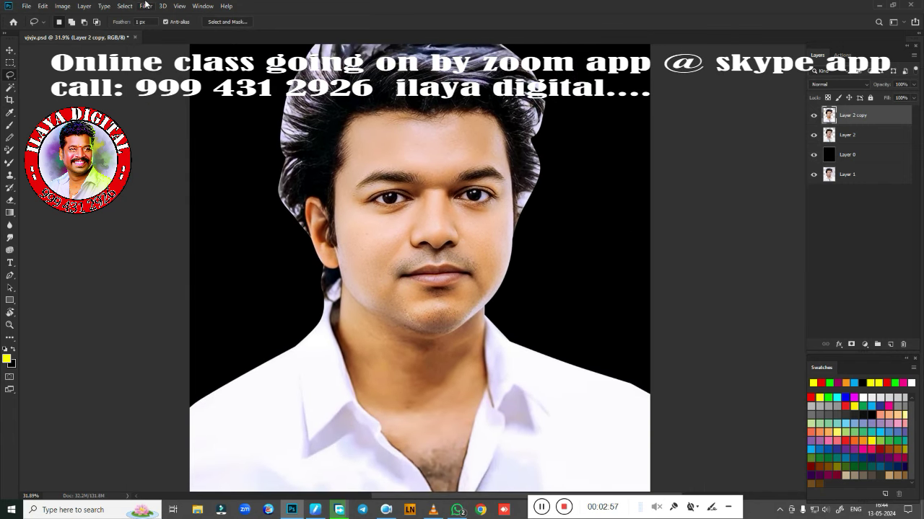
{"action": "left_click", "coordinate": [145, 6]}
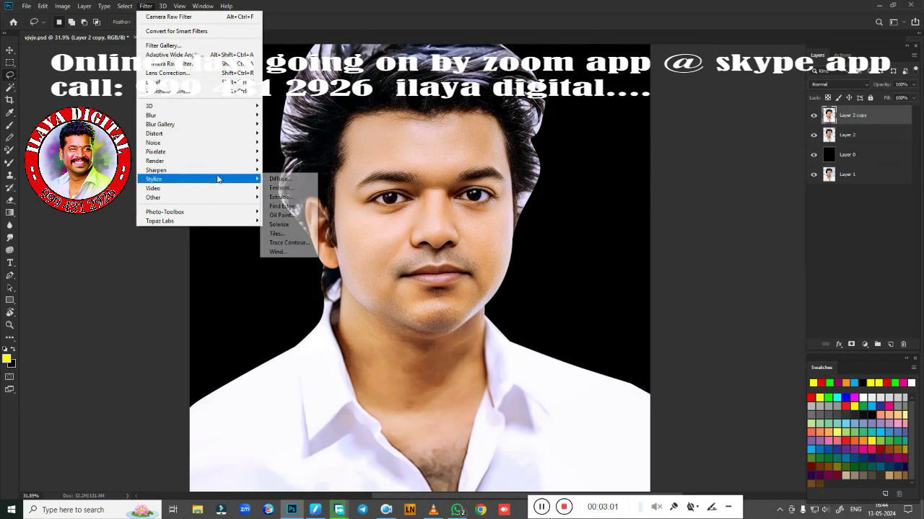
{"action": "mouse_move", "coordinate": [196, 169]}
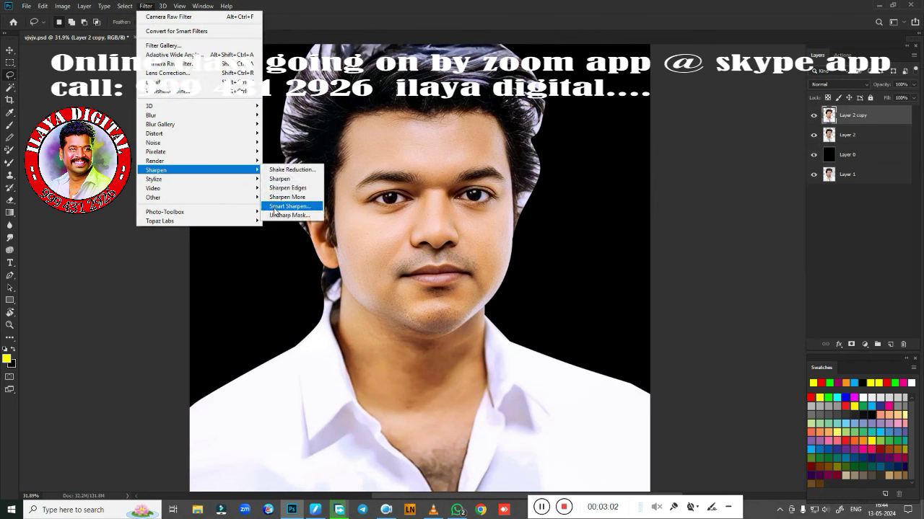
{"action": "left_click", "coordinate": [279, 217]}
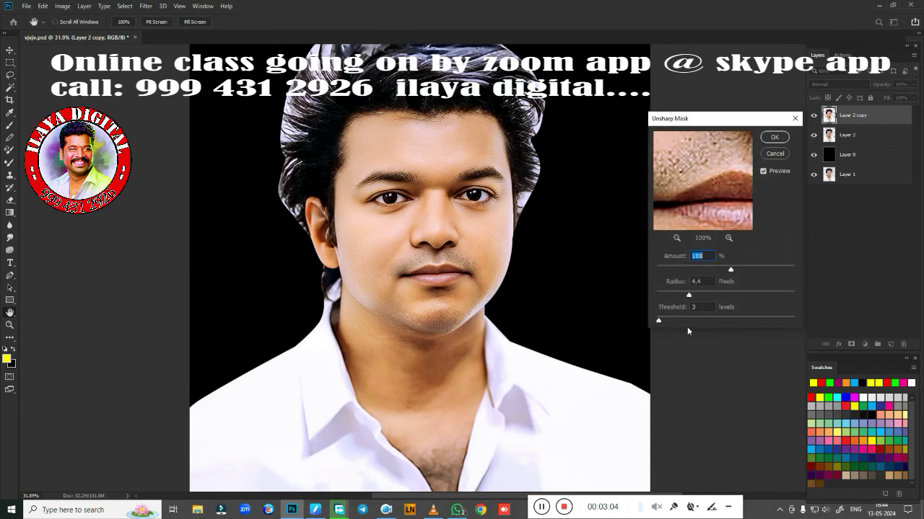
{"action": "left_click", "coordinate": [764, 173]}
{"action": "left_click", "coordinate": [775, 137]}
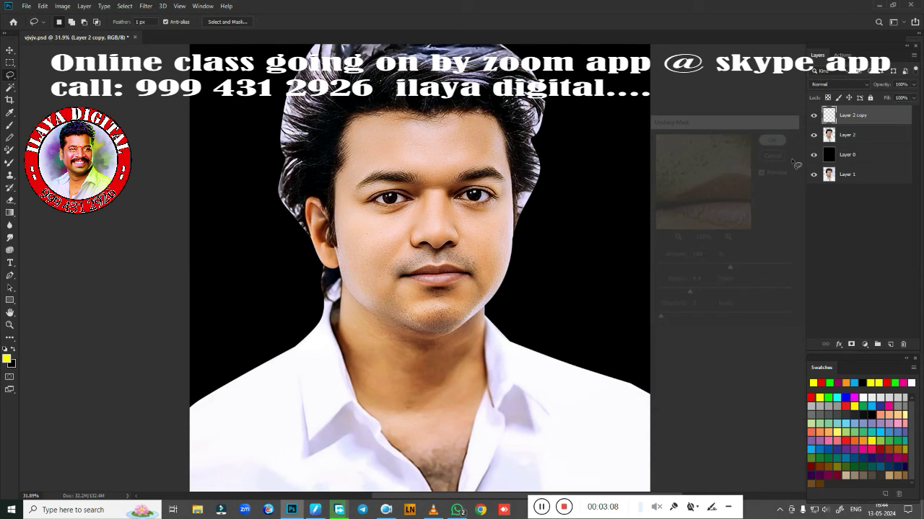
Duplicate the sharpened layer, save, add empty Layer 3 and hide Layer 2 copy
{"action": "key", "text": "l"}
{"action": "key", "text": "ctrl+j"}
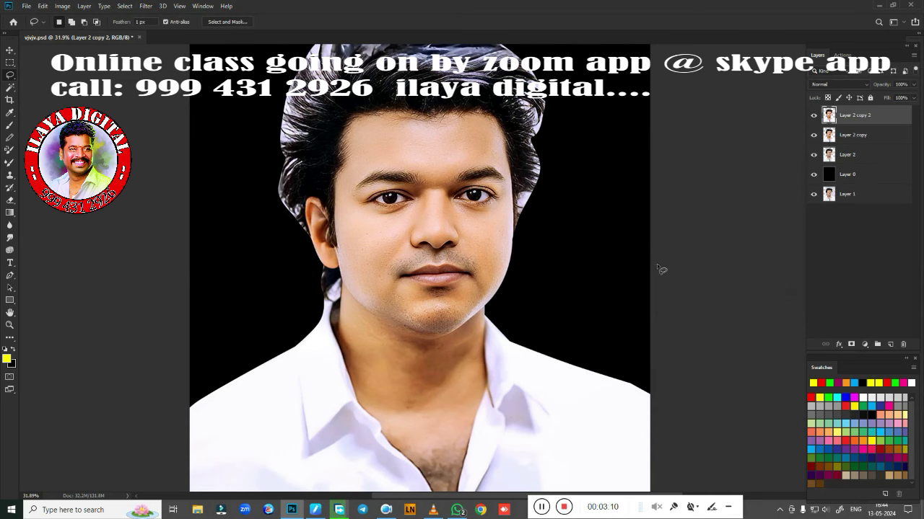
{"action": "key", "text": "ctrl+s"}
{"action": "left_click", "coordinate": [890, 344]}
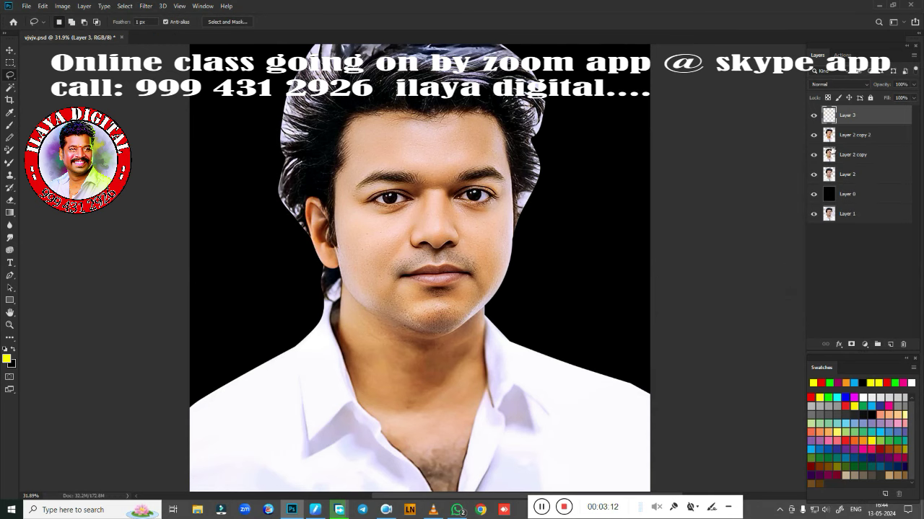
{"action": "left_click", "coordinate": [814, 155]}
{"action": "scroll", "coordinate": [436, 246], "scroll_direction": "up", "scroll_amount": 10}
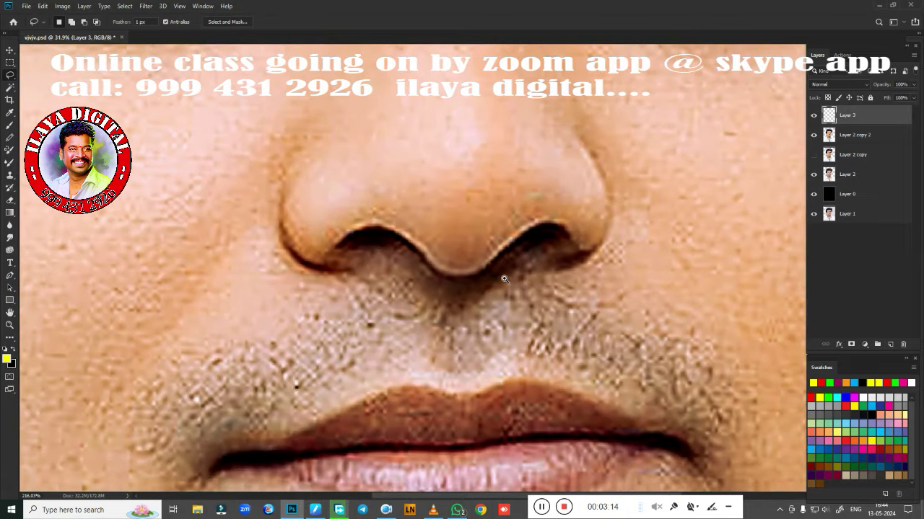
Zoom in on the nose area of the portrait
{"action": "scroll", "coordinate": [447, 280], "scroll_direction": "down", "scroll_amount": 1}
{"action": "scroll", "coordinate": [444, 284], "scroll_direction": "down", "scroll_amount": 3}
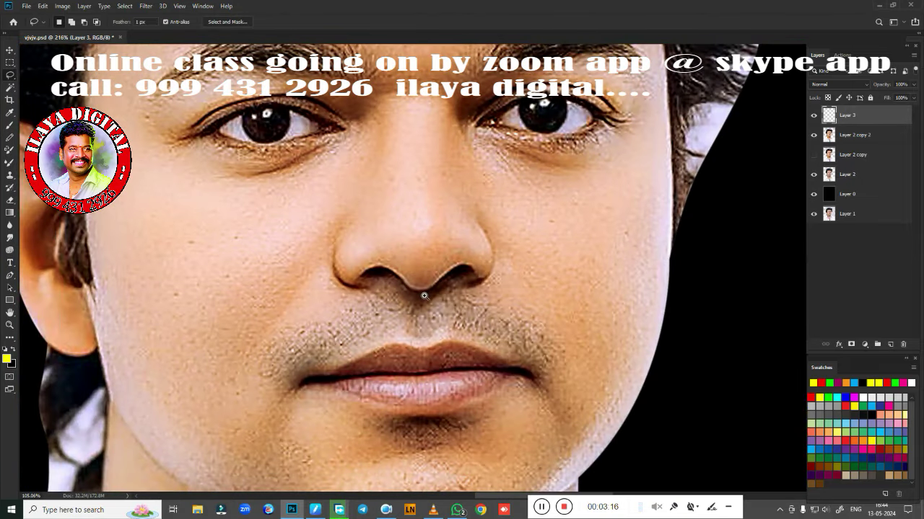
{"action": "scroll", "coordinate": [440, 289], "scroll_direction": "up", "scroll_amount": 2}
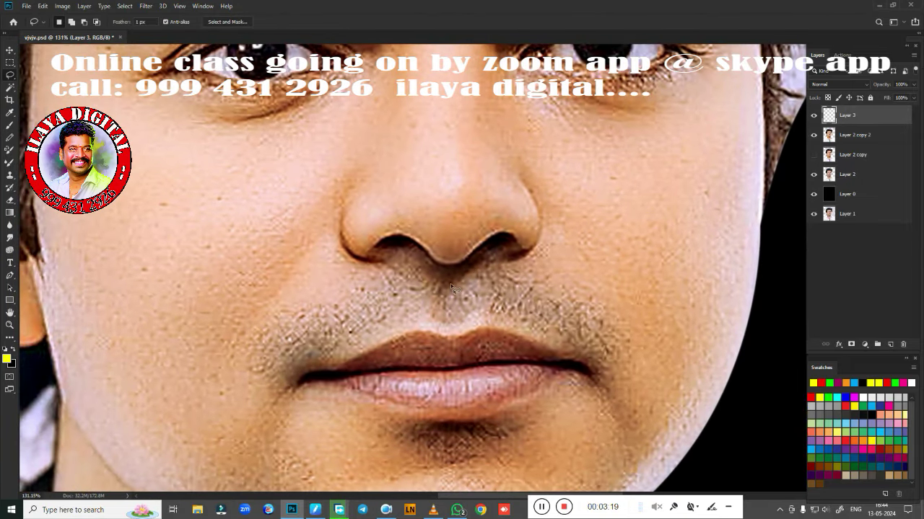
{"action": "key", "text": "p"}
{"action": "scroll", "coordinate": [441, 308], "scroll_direction": "up", "scroll_amount": 2}
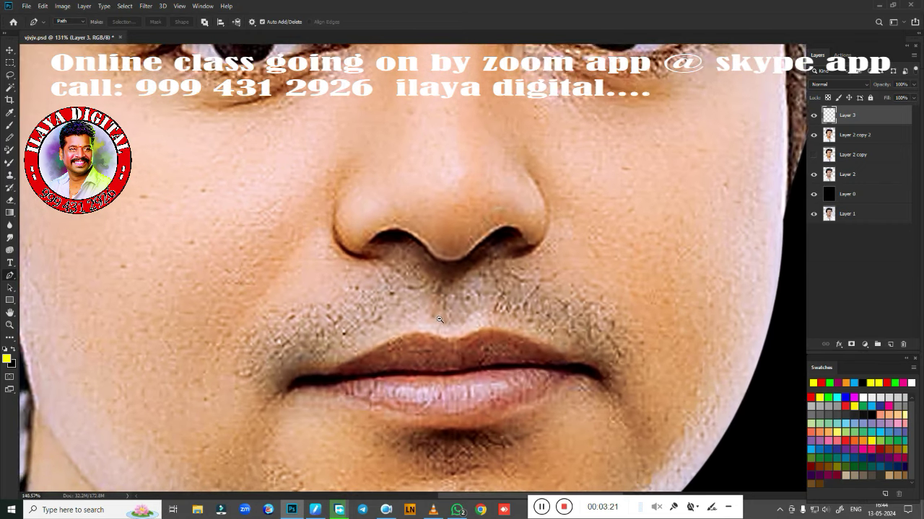
{"action": "scroll", "coordinate": [449, 299], "scroll_direction": "up", "scroll_amount": 1}
{"action": "scroll", "coordinate": [460, 338], "scroll_direction": "down", "scroll_amount": 2}
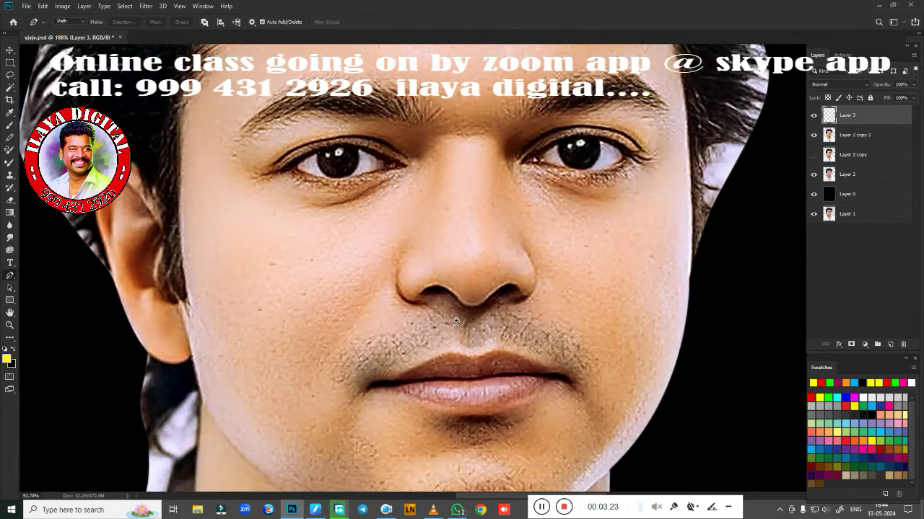
{"action": "scroll", "coordinate": [466, 332], "scroll_direction": "up", "scroll_amount": 3}
{"action": "scroll", "coordinate": [469, 329], "scroll_direction": "down", "scroll_amount": 2}
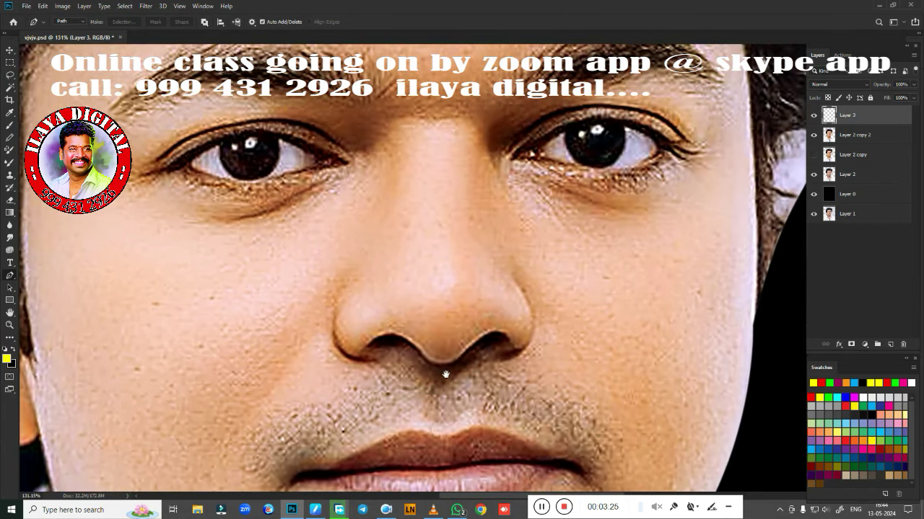
{"action": "scroll", "coordinate": [425, 317], "scroll_direction": "up", "scroll_amount": 1}
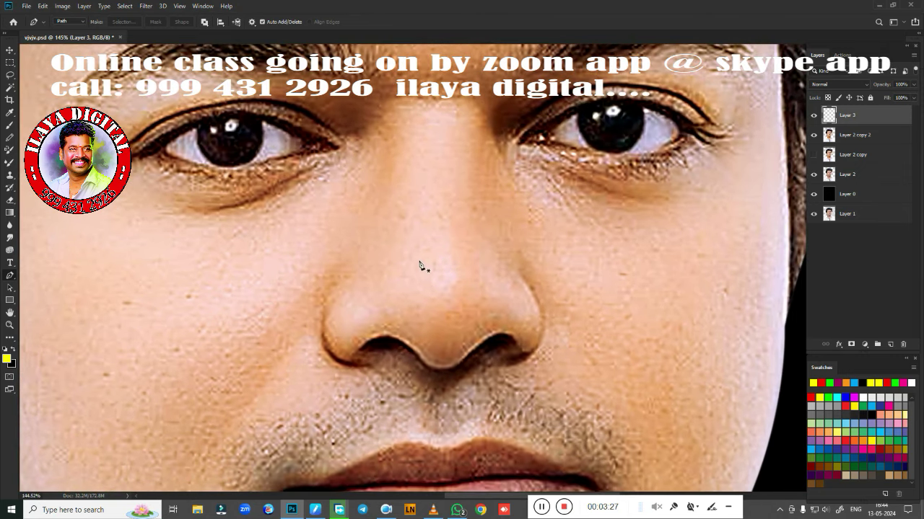
Check Image Size, close it unchanged, and zoom further into the nose
{"action": "key", "text": "ctrl+alt+i"}
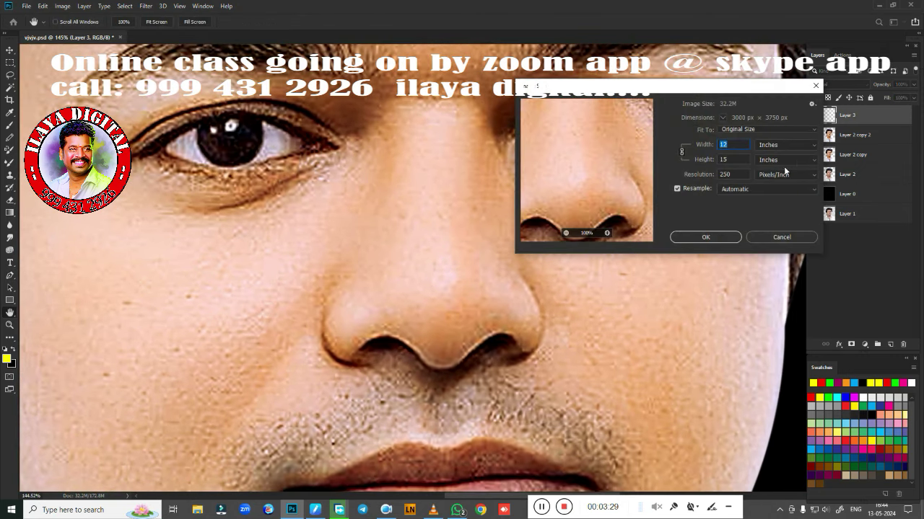
{"action": "left_click", "coordinate": [711, 236]}
{"action": "scroll", "coordinate": [484, 270], "scroll_direction": "down", "scroll_amount": 3}
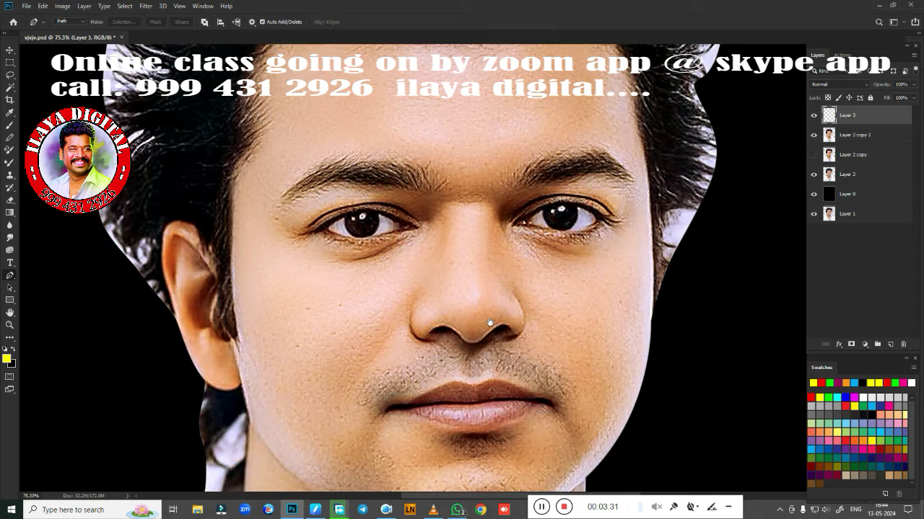
{"action": "scroll", "coordinate": [485, 238], "scroll_direction": "up", "scroll_amount": 2}
{"action": "scroll", "coordinate": [469, 260], "scroll_direction": "down", "scroll_amount": 3}
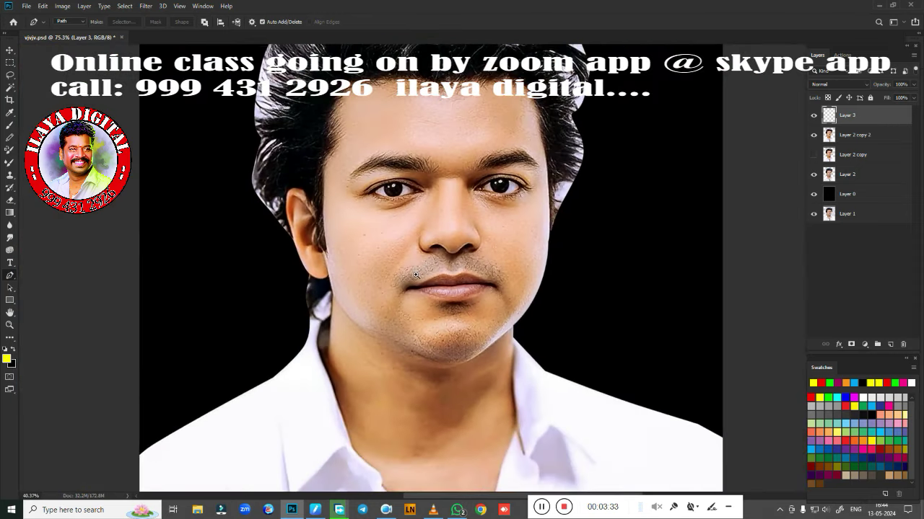
{"action": "scroll", "coordinate": [453, 281], "scroll_direction": "up", "scroll_amount": 3}
{"action": "scroll", "coordinate": [453, 282], "scroll_direction": "up", "scroll_amount": 2}
{"action": "scroll", "coordinate": [444, 293], "scroll_direction": "up", "scroll_amount": 1}
{"action": "scroll", "coordinate": [437, 303], "scroll_direction": "up", "scroll_amount": 1}
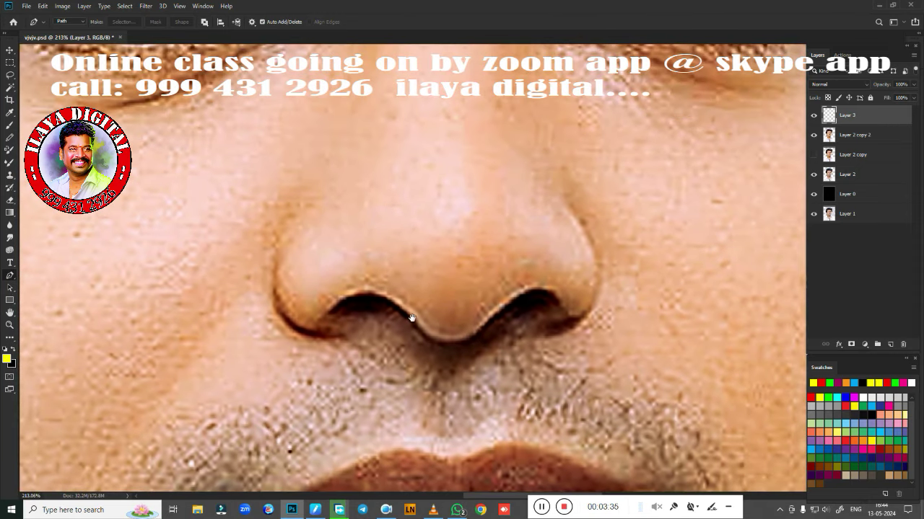
{"action": "scroll", "coordinate": [427, 317], "scroll_direction": "up", "scroll_amount": 1}
{"action": "scroll", "coordinate": [427, 316], "scroll_direction": "up", "scroll_amount": 1}
Smudge the nose's right side on Layer 3 with a 30 px Smudge brush
{"action": "key", "text": "r"}
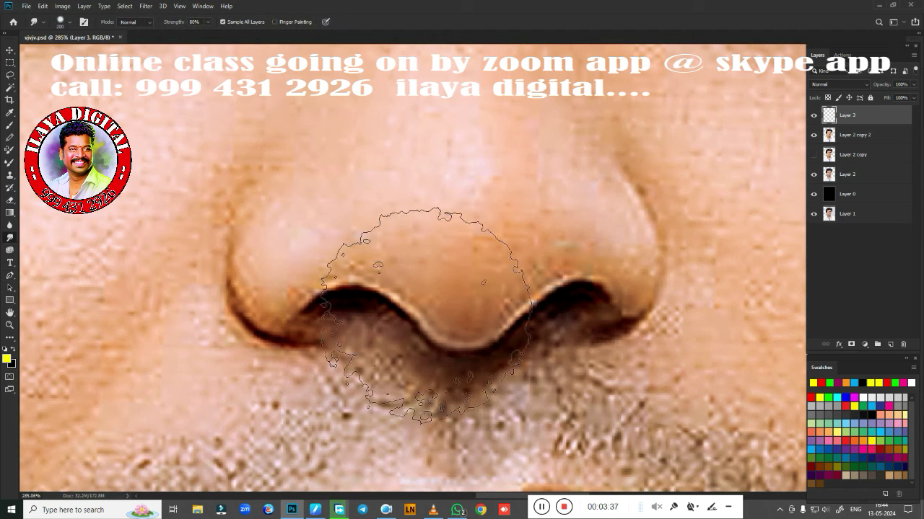
{"action": "right_click", "coordinate": [327, 159]}
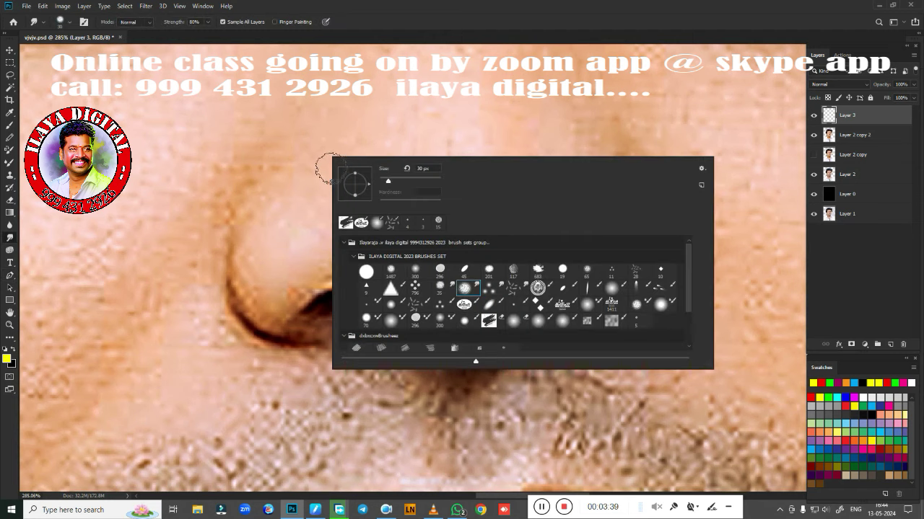
{"action": "left_click", "coordinate": [522, 17]}
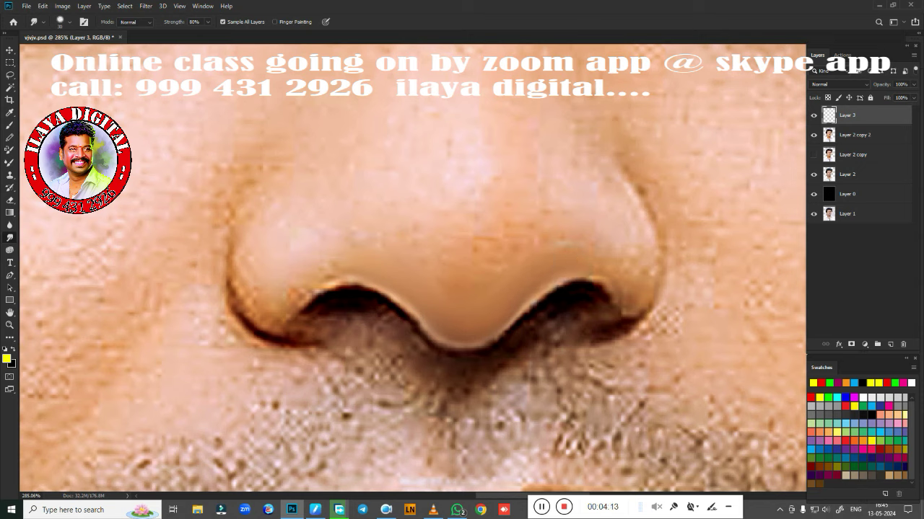
{"action": "key", "text": "ctrl+alt+i"}
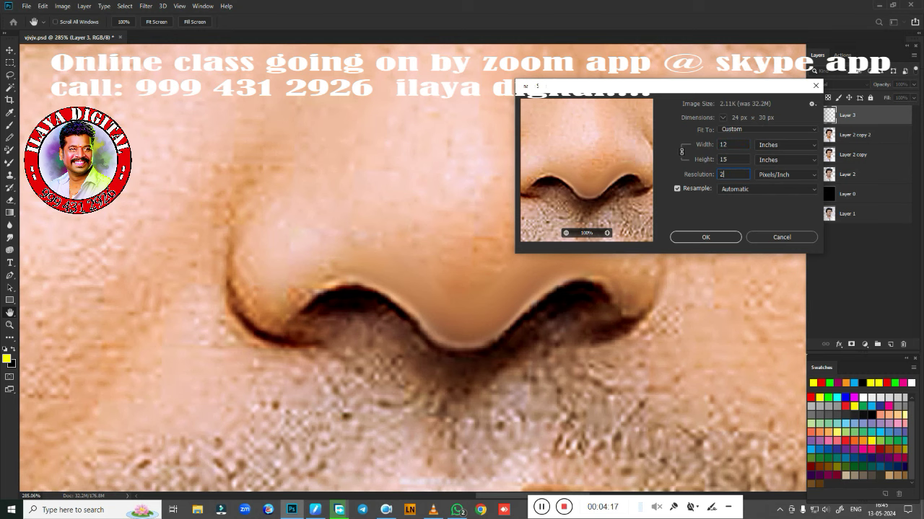
{"action": "key", "text": "Escape"}
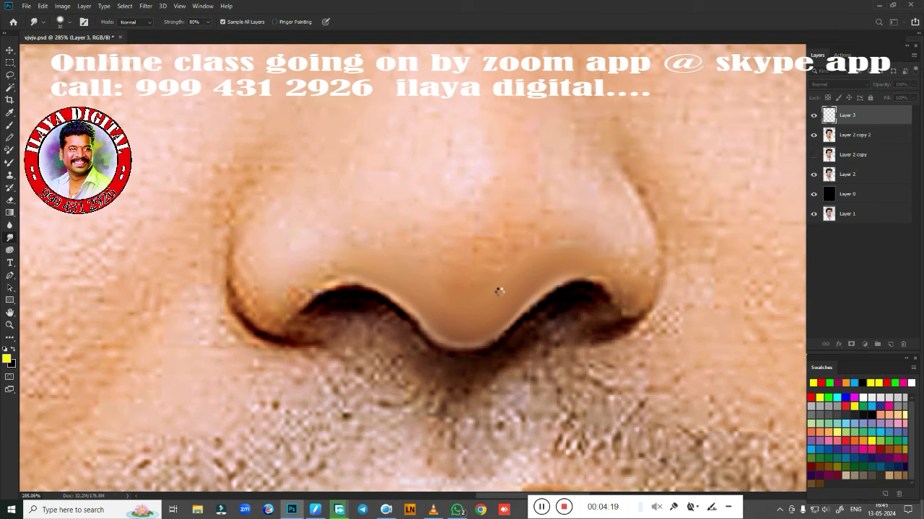
{"action": "scroll", "coordinate": [499, 290], "scroll_direction": "down", "scroll_amount": 5}
{"action": "scroll", "coordinate": [341, 189], "scroll_direction": "up", "scroll_amount": 5}
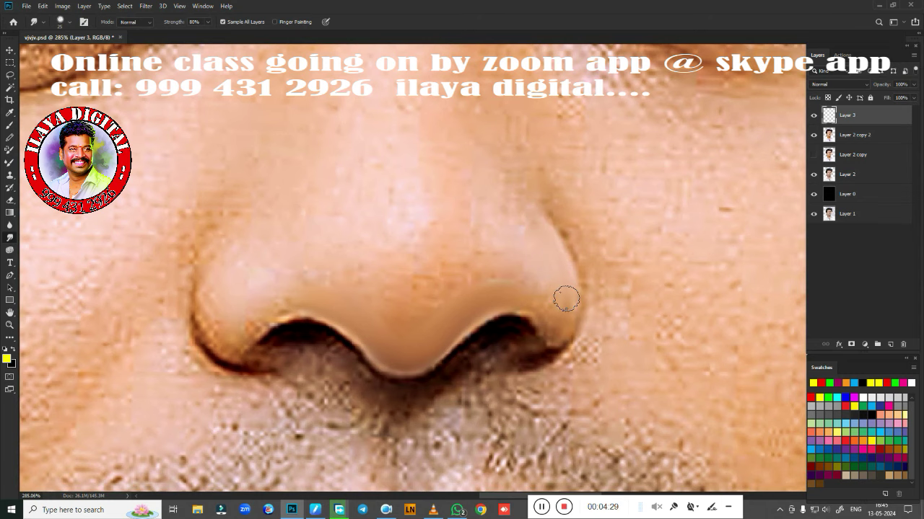
{"action": "left_click", "coordinate": [315, 510]}
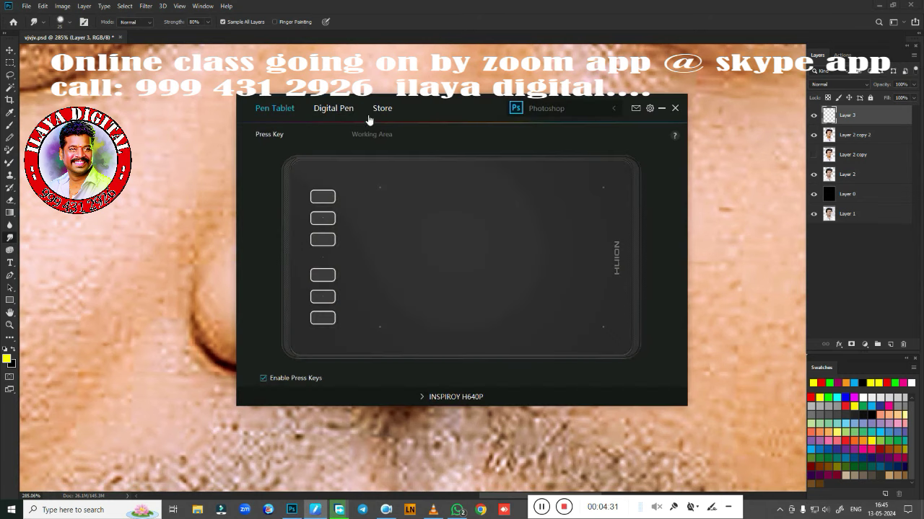
{"action": "left_click", "coordinate": [347, 109]}
{"action": "left_click", "coordinate": [364, 136]}
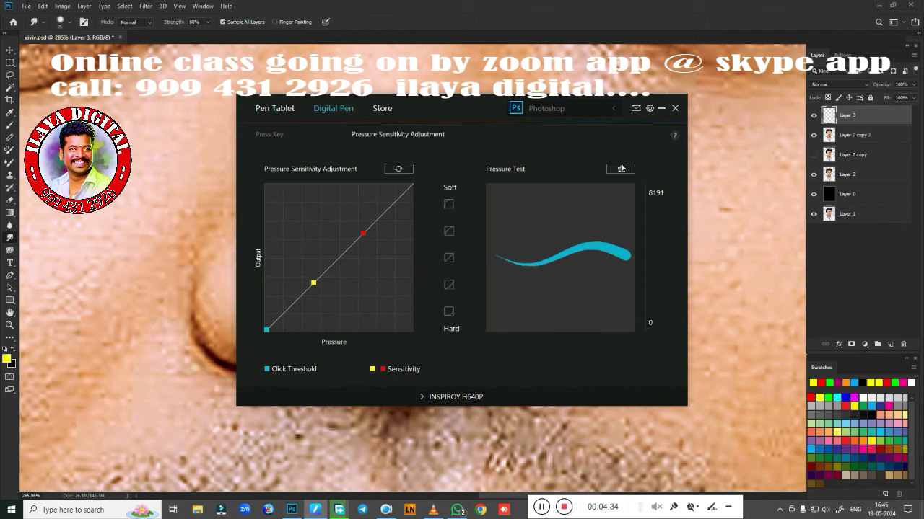
{"action": "left_click", "coordinate": [662, 110]}
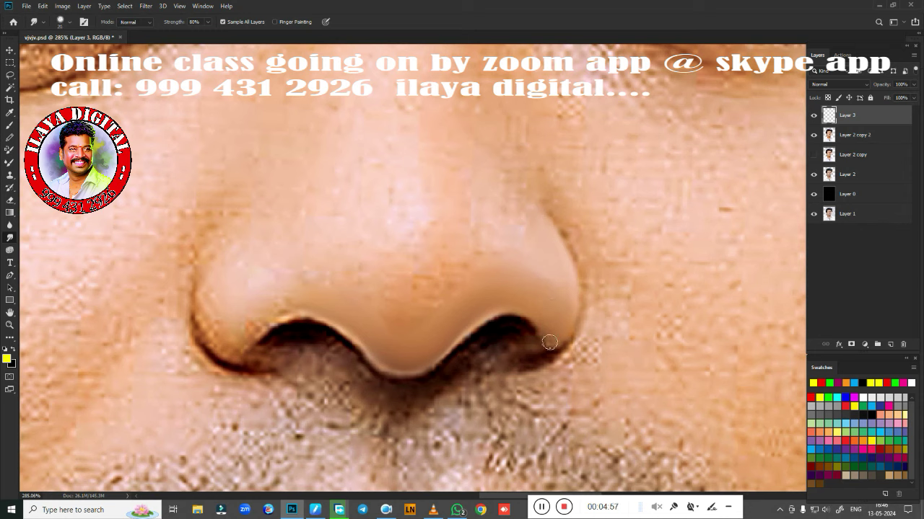
Shrink the brush from 20 to 15 and save the retouched portrait
{"action": "key", "text": "bracketleft"}
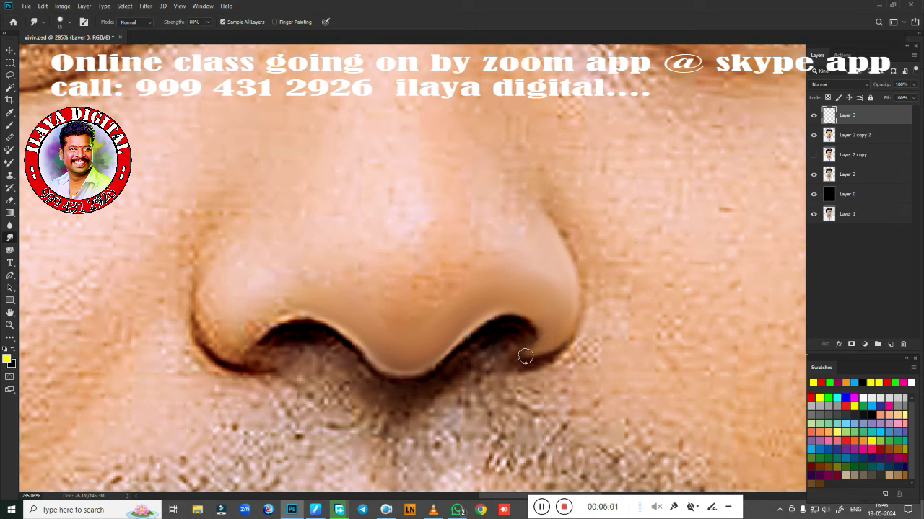
{"action": "key", "text": "ctrl+s"}
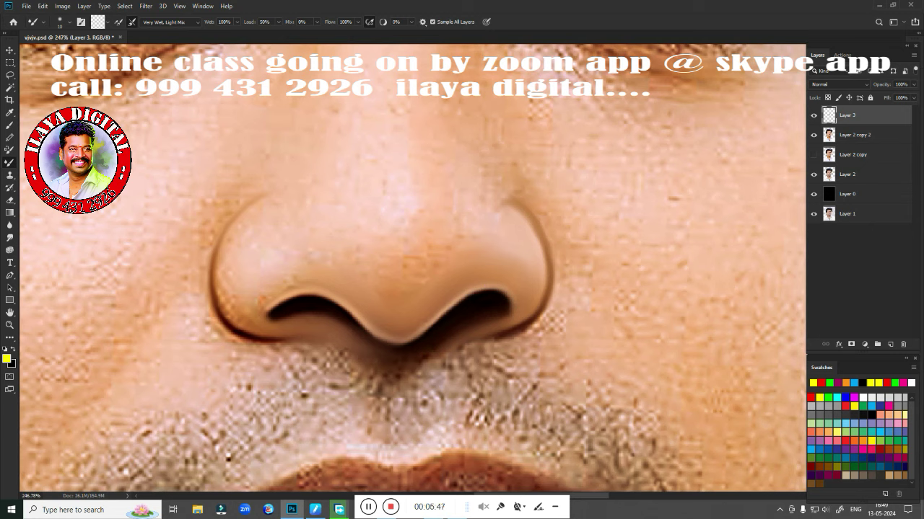
Smudge the nose flank and bridge with a resized 80% Smudge brush
{"action": "key", "text": "r"}
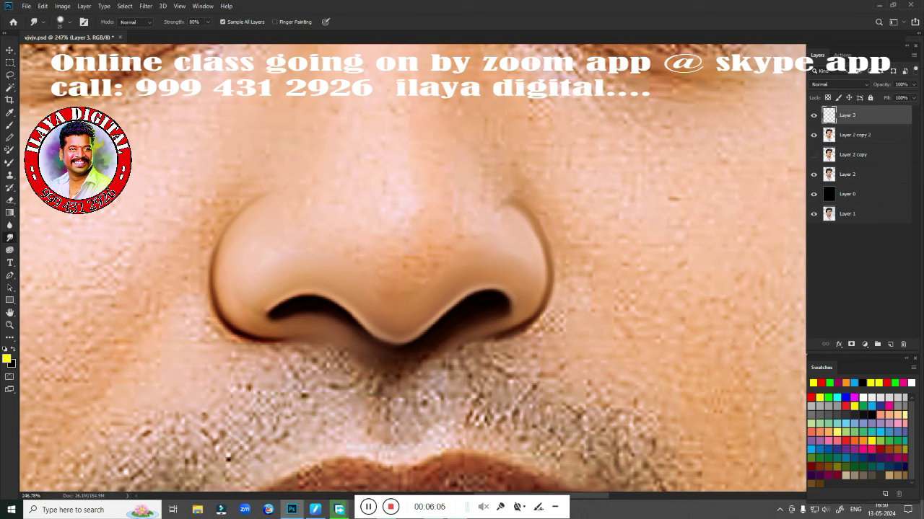
{"action": "key", "text": "bracketleft"}
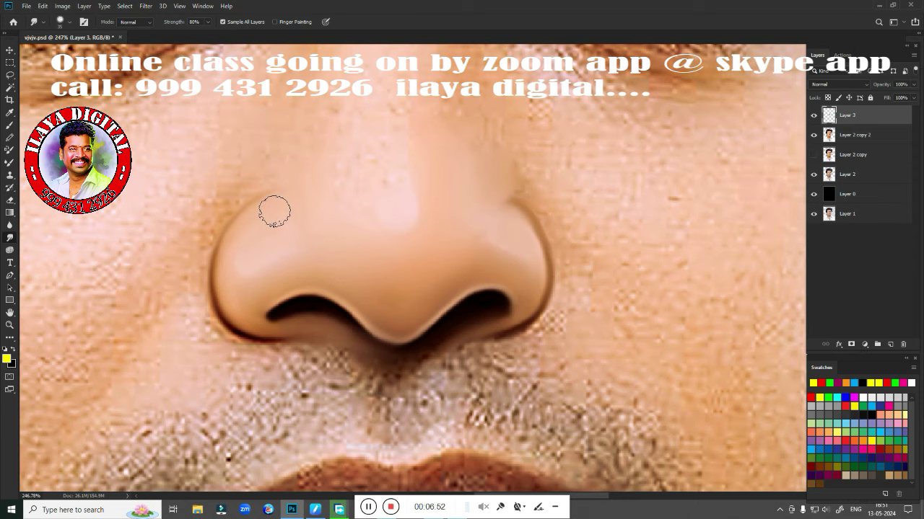
Zoom out to compare the smoothed nose with the whole face, then zoom back in with the Pen tool active
{"action": "scroll", "coordinate": [390, 320], "scroll_direction": "down", "scroll_amount": 3}
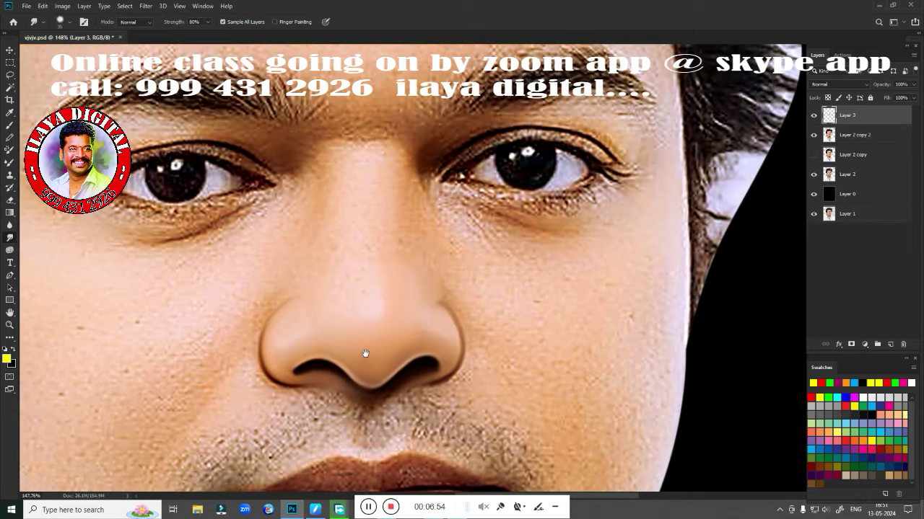
{"action": "scroll", "coordinate": [389, 319], "scroll_direction": "down", "scroll_amount": 1}
{"action": "scroll", "coordinate": [390, 320], "scroll_direction": "down", "scroll_amount": 2}
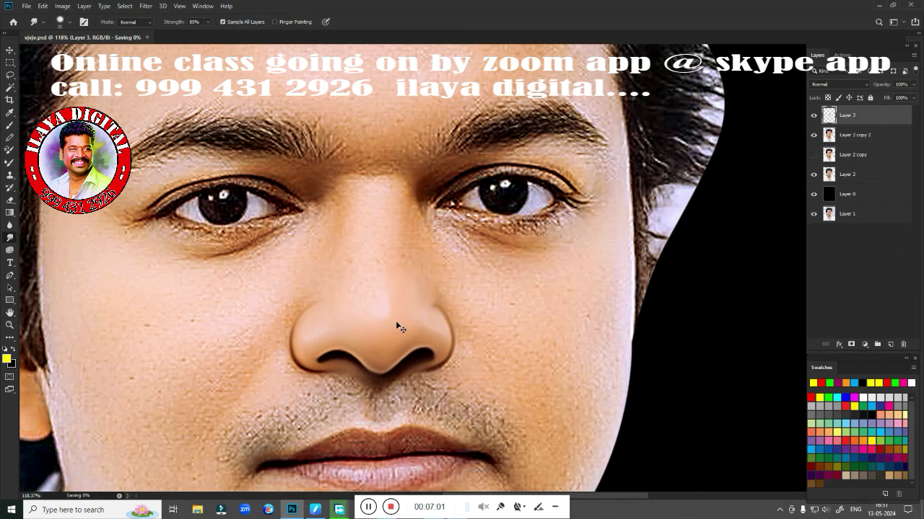
{"action": "scroll", "coordinate": [395, 329], "scroll_direction": "down", "scroll_amount": 2}
{"action": "scroll", "coordinate": [382, 331], "scroll_direction": "up", "scroll_amount": 2}
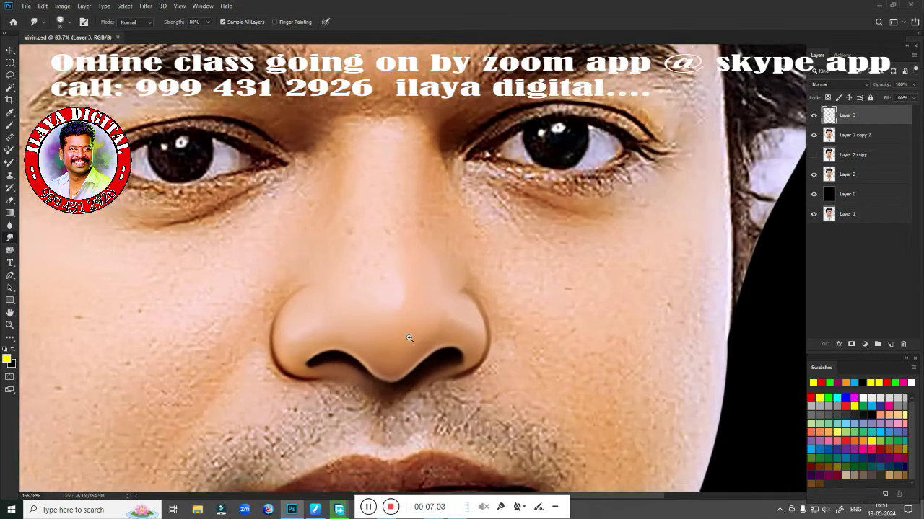
{"action": "scroll", "coordinate": [421, 275], "scroll_direction": "up", "scroll_amount": 1}
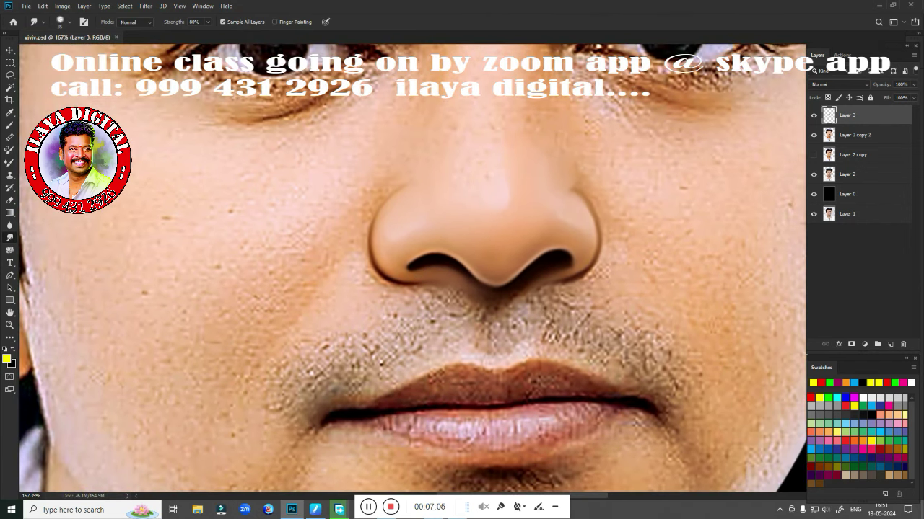
{"action": "key", "text": "p"}
{"action": "scroll", "coordinate": [370, 315], "scroll_direction": "up", "scroll_amount": 1}
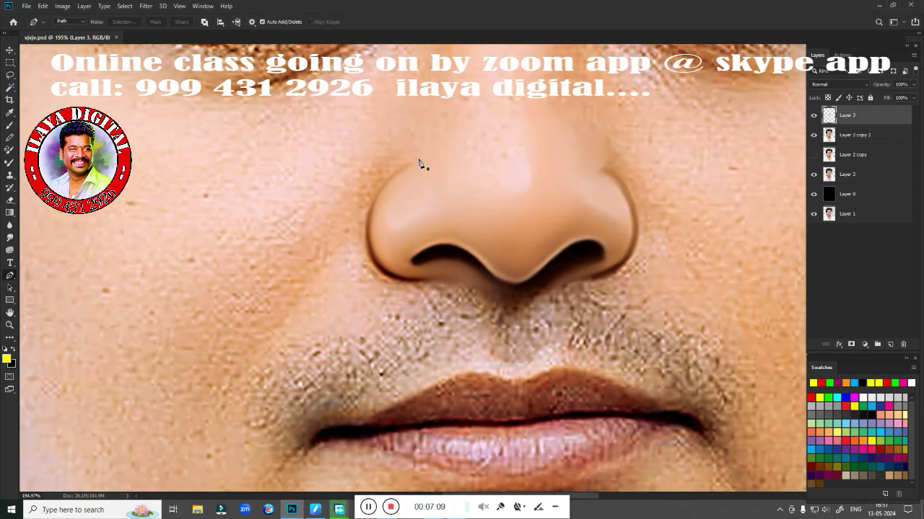
Trace a path around the nose's left side, nostril, moustache and upper lip, and load it as a selection
{"action": "left_click", "coordinate": [413, 162]}
{"action": "left_click_drag", "start_coordinate": [365, 221], "coordinate": [356, 264]}
{"action": "left_click_drag", "start_coordinate": [400, 280], "coordinate": [426, 280]}
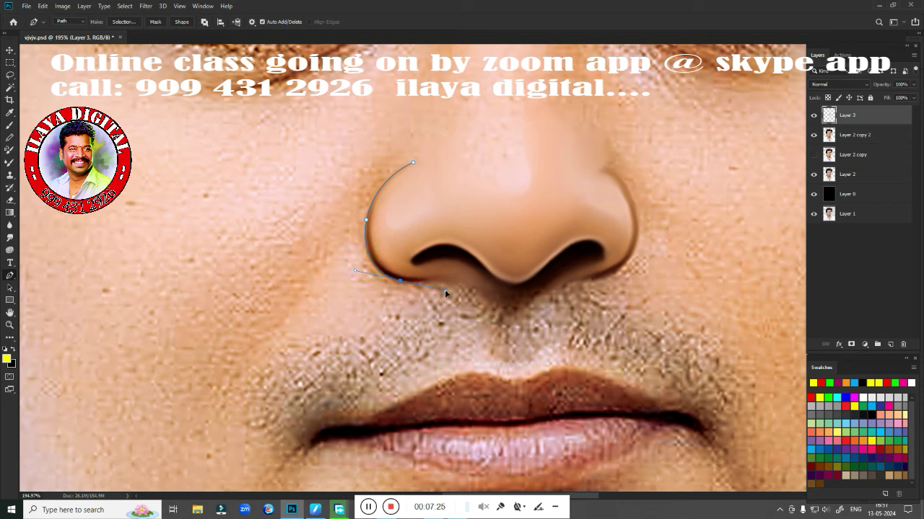
{"action": "left_click_drag", "start_coordinate": [445, 290], "coordinate": [445, 287]}
{"action": "left_click_drag", "start_coordinate": [445, 277], "coordinate": [455, 274]}
{"action": "left_click", "coordinate": [277, 457]}
{"action": "left_click_drag", "start_coordinate": [239, 422], "coordinate": [273, 332]}
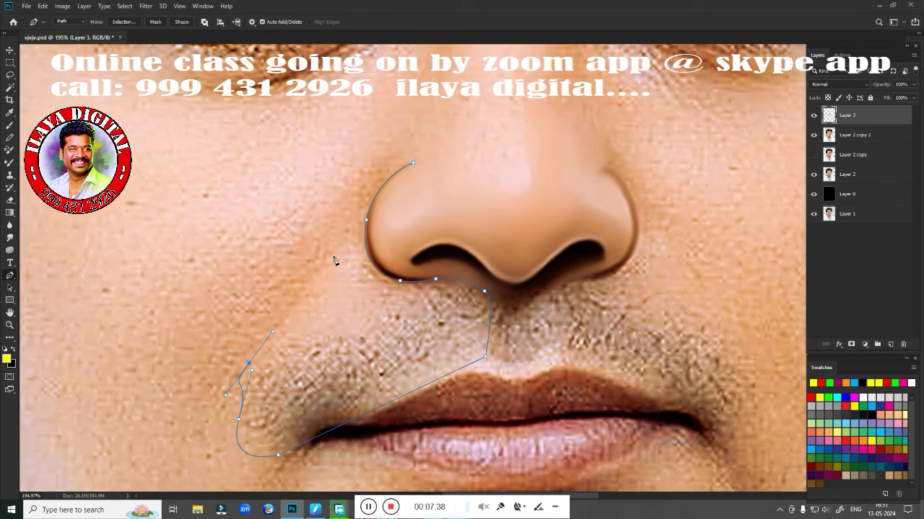
{"action": "left_click", "coordinate": [357, 224]}
{"action": "left_click_drag", "start_coordinate": [411, 150], "coordinate": [450, 137]}
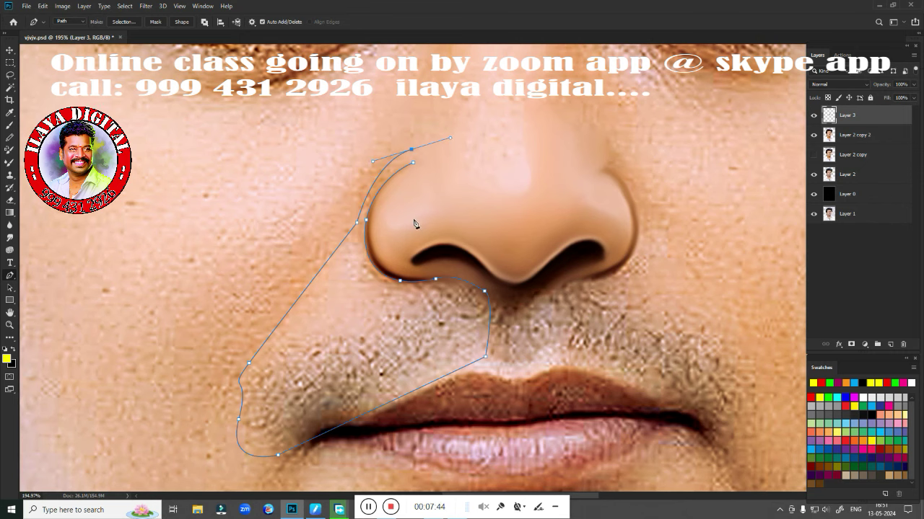
{"action": "key", "text": "ctrl+Return"}
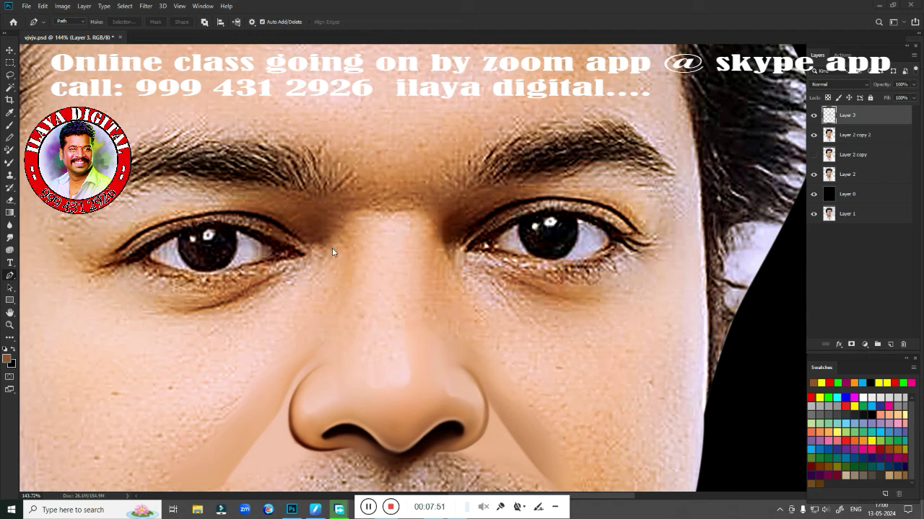
Start the eye outline at the inner right eyebrow and run it along the brow past the outer eye corner
{"action": "left_click", "coordinate": [348, 251]}
{"action": "key", "text": "ctrl+z"}
{"action": "left_click", "coordinate": [466, 189]}
{"action": "left_click_drag", "start_coordinate": [613, 160], "coordinate": [647, 169]}
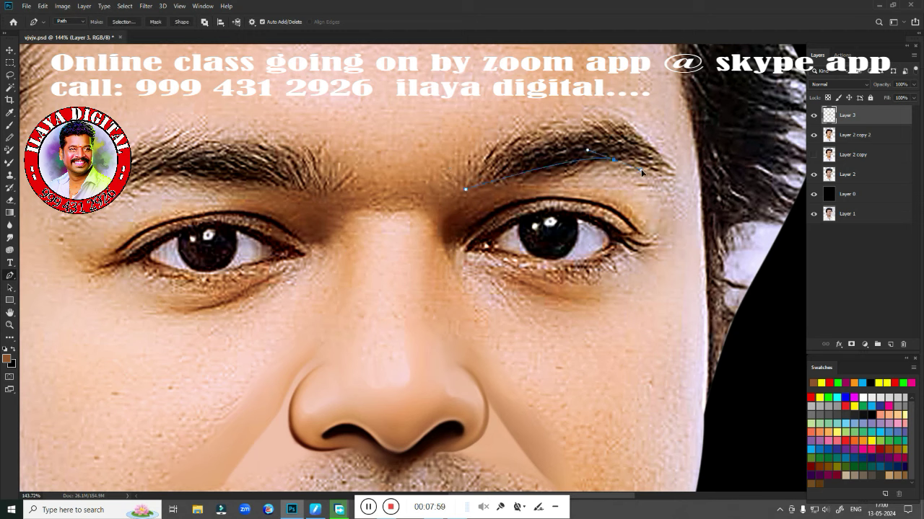
{"action": "left_click", "coordinate": [671, 182]}
{"action": "mouse_move", "coordinate": [683, 272]}
{"action": "left_mouse_down"}
{"action": "mouse_move", "coordinate": [683, 293]}
{"action": "mouse_move", "coordinate": [622, 215]}
{"action": "left_mouse_up"}
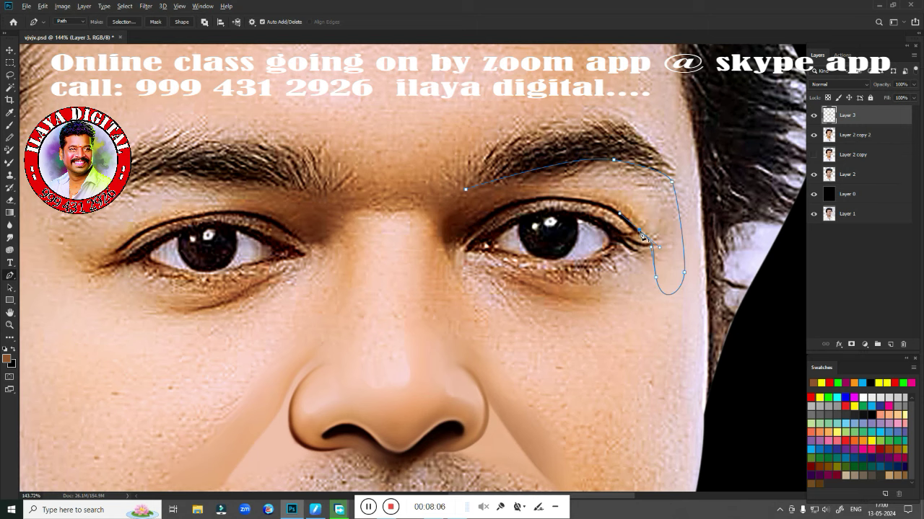
{"action": "scroll", "coordinate": [604, 251], "scroll_direction": "up", "scroll_amount": 5}
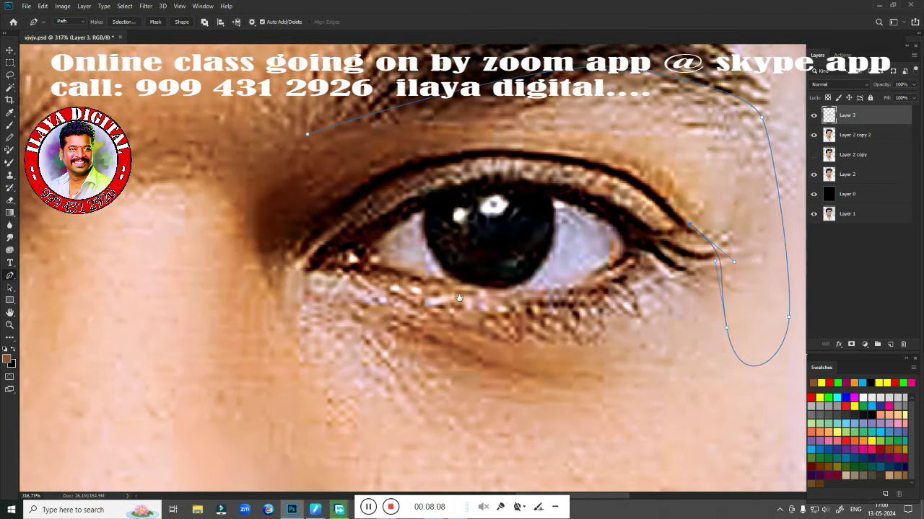
Continue the outline along the upper eyelid to the inner eye corner
{"action": "left_click_drag", "start_coordinate": [445, 151], "coordinate": [260, 178]}
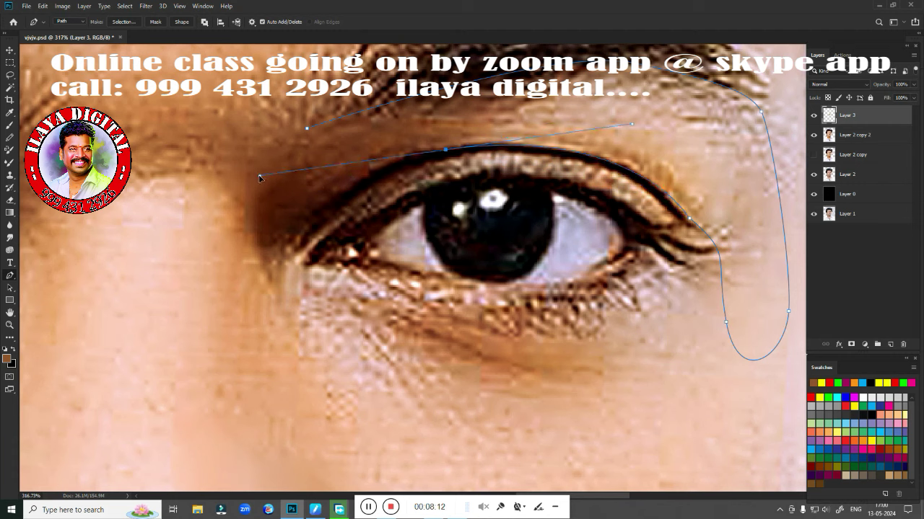
{"action": "key", "text": "ctrl+z"}
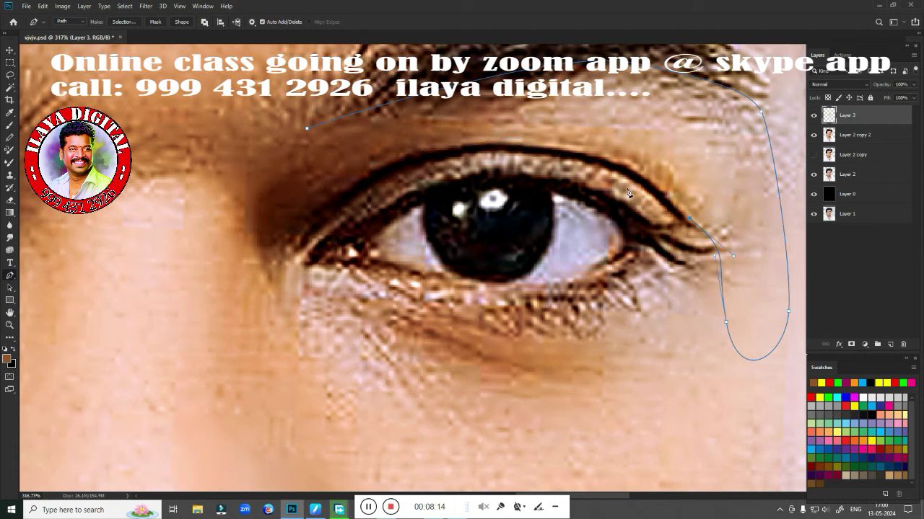
{"action": "left_click_drag", "start_coordinate": [652, 187], "coordinate": [638, 176]}
{"action": "left_click_drag", "start_coordinate": [447, 149], "coordinate": [321, 169]}
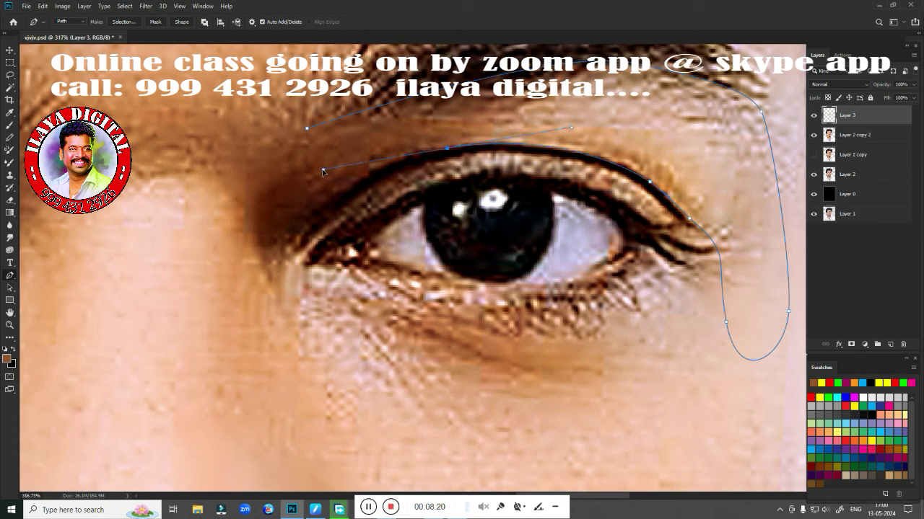
{"action": "left_click", "coordinate": [446, 149], "text": "alt"}
{"action": "left_click_drag", "start_coordinate": [310, 217], "coordinate": [255, 272]}
{"action": "left_click_drag", "start_coordinate": [287, 242], "coordinate": [285, 269]}
{"action": "scroll", "coordinate": [296, 293], "scroll_direction": "down", "scroll_amount": 3}
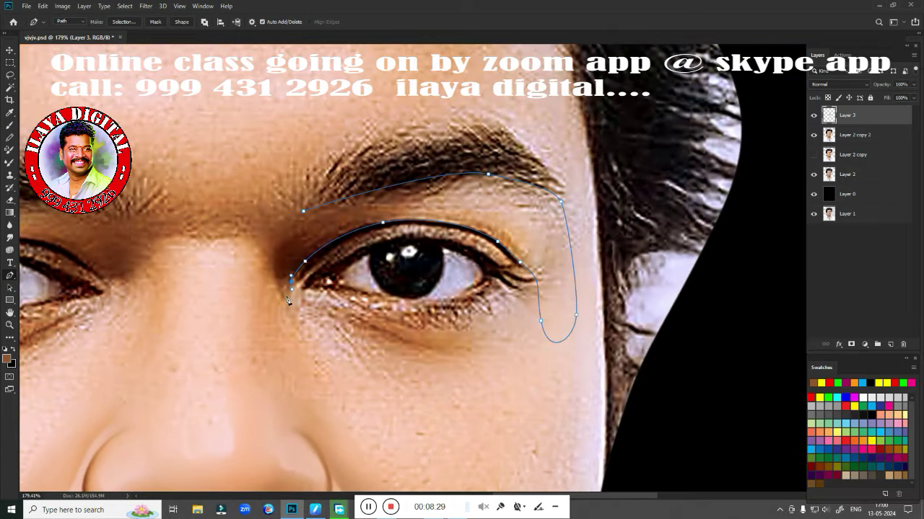
Extend the outline below the inner corner and outward along the under-eye area
{"action": "mouse_move", "coordinate": [296, 311]}
{"action": "left_mouse_down"}
{"action": "mouse_move", "coordinate": [304, 322]}
{"action": "mouse_move", "coordinate": [318, 313]}
{"action": "left_mouse_up"}
{"action": "key", "text": "ctrl+z"}
{"action": "scroll", "coordinate": [399, 358], "scroll_direction": "down", "scroll_amount": 3}
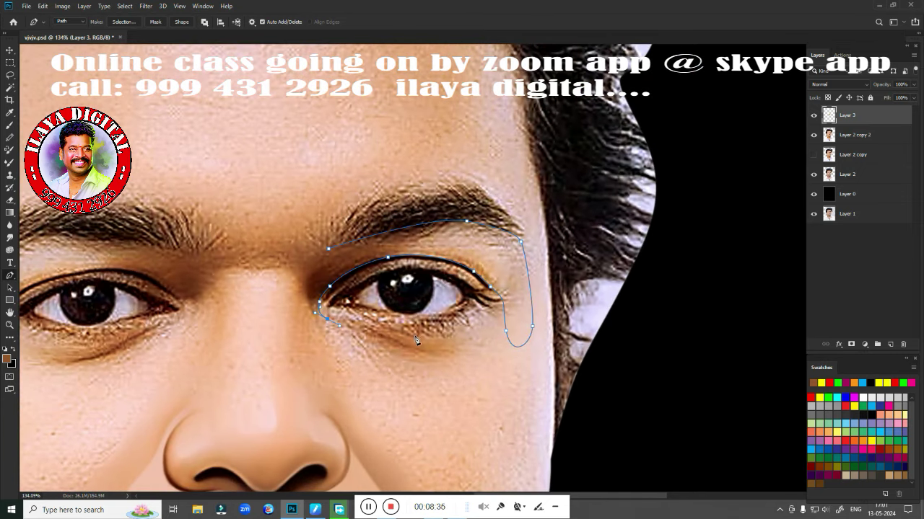
{"action": "scroll", "coordinate": [393, 345], "scroll_direction": "up", "scroll_amount": 3}
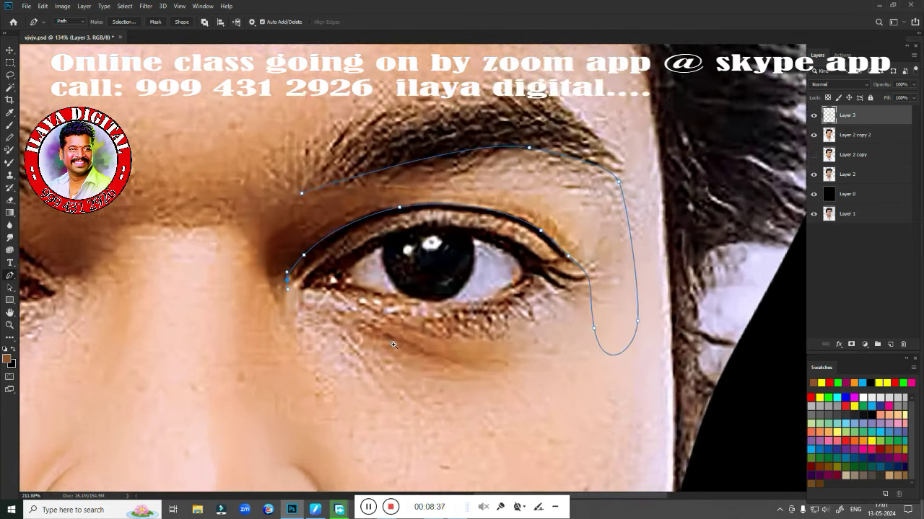
{"action": "scroll", "coordinate": [393, 345], "scroll_direction": "up", "scroll_amount": 1}
{"action": "left_click_drag", "start_coordinate": [292, 308], "coordinate": [318, 314]}
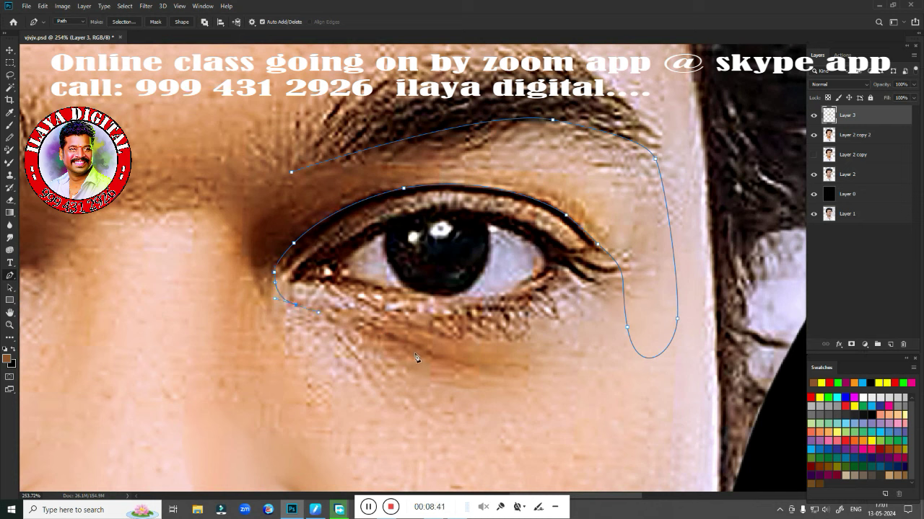
{"action": "left_click_drag", "start_coordinate": [418, 354], "coordinate": [438, 359]}
{"action": "key", "text": "ctrl+z"}
{"action": "left_click_drag", "start_coordinate": [391, 342], "coordinate": [415, 352]}
{"action": "left_click_drag", "start_coordinate": [583, 362], "coordinate": [623, 325]}
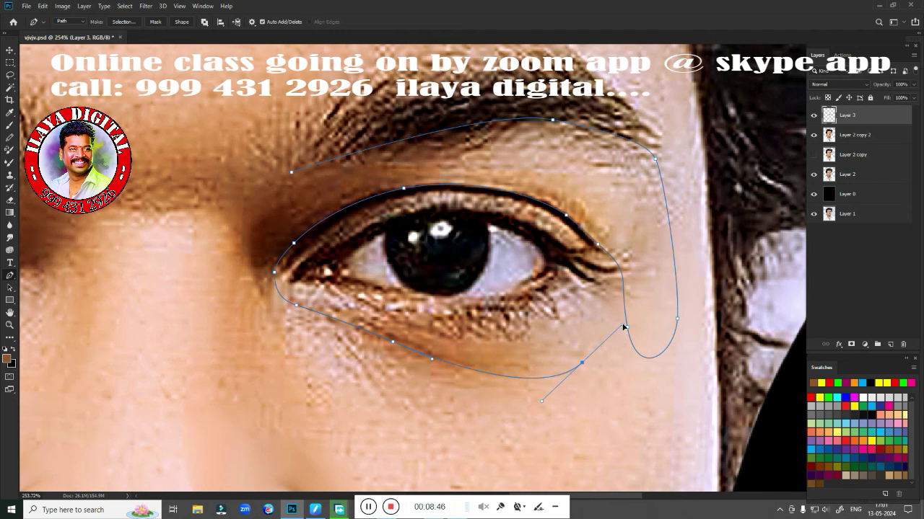
{"action": "left_click", "coordinate": [623, 417], "text": "ctrl+alt"}
{"action": "scroll", "coordinate": [593, 414], "scroll_direction": "down", "scroll_amount": 3}
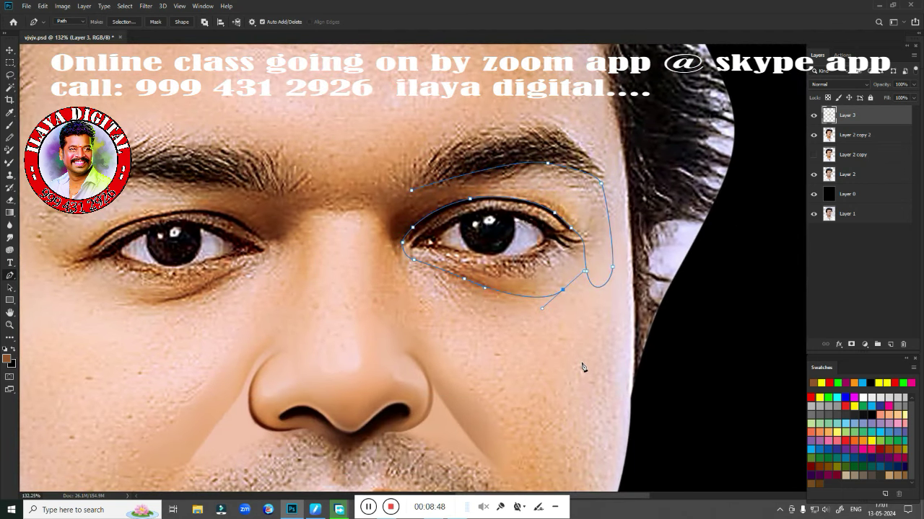
Bring the outline down the cheek, up beside the nose bridge, and close it near the inner corner
{"action": "left_click_drag", "start_coordinate": [590, 359], "coordinate": [587, 373]}
{"action": "left_click_drag", "start_coordinate": [450, 316], "coordinate": [424, 300]}
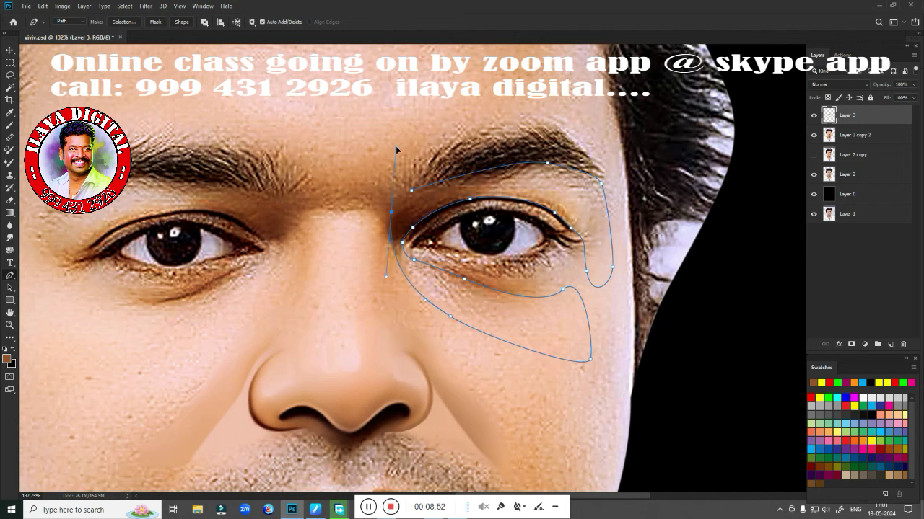
{"action": "scroll", "coordinate": [406, 231], "scroll_direction": "up", "scroll_amount": 4}
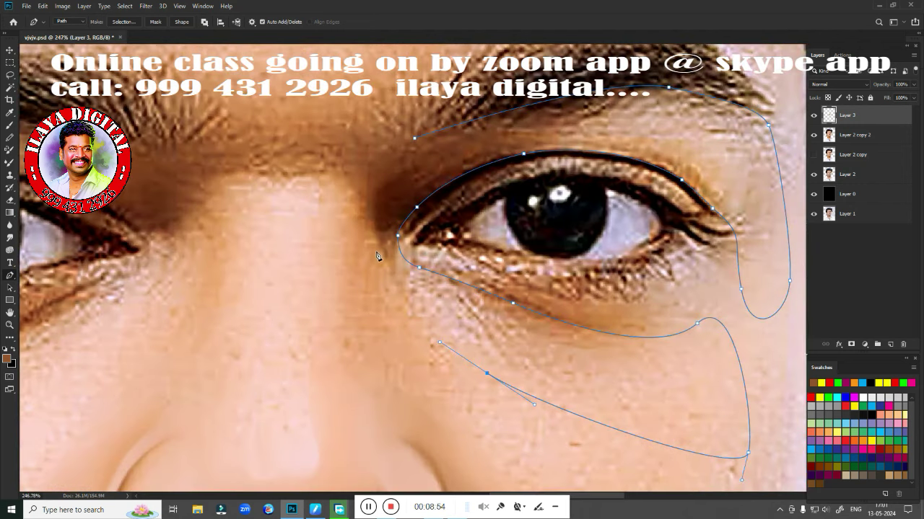
{"action": "left_click_drag", "start_coordinate": [378, 245], "coordinate": [356, 157]}
{"action": "left_click", "coordinate": [380, 245], "text": "alt"}
{"action": "left_click_drag", "start_coordinate": [377, 155], "coordinate": [390, 122]}
Load the eye outline as a selection and feather its edges
{"action": "key", "text": "ctrl+Return"}
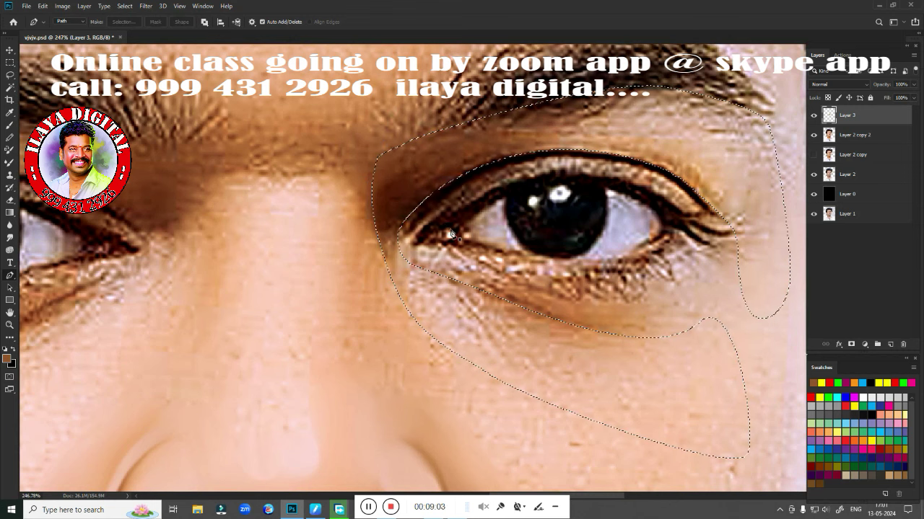
{"action": "key", "text": "shift+F6"}
{"action": "key", "text": "Return"}
{"action": "scroll", "coordinate": [490, 310], "scroll_direction": "down", "scroll_amount": 3}
{"action": "scroll", "coordinate": [490, 310], "scroll_direction": "up", "scroll_amount": 5}
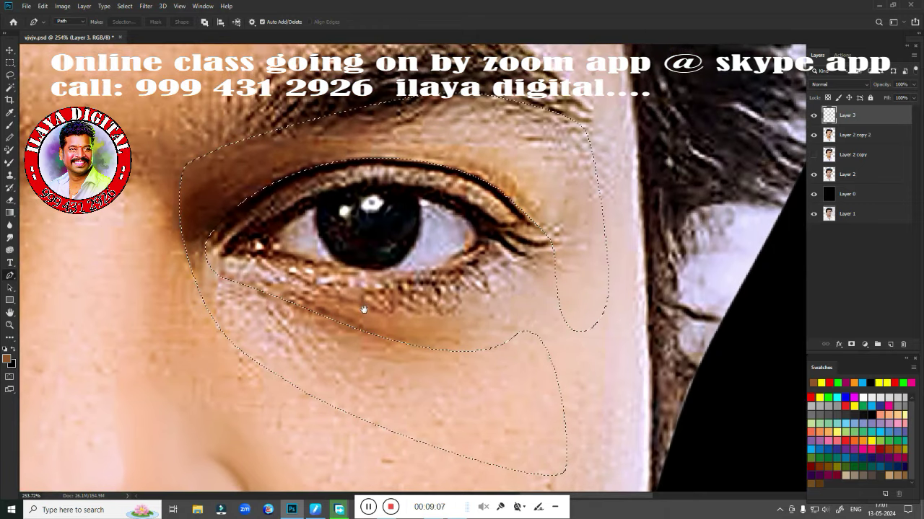
{"action": "scroll", "coordinate": [381, 303], "scroll_direction": "down", "scroll_amount": 1}
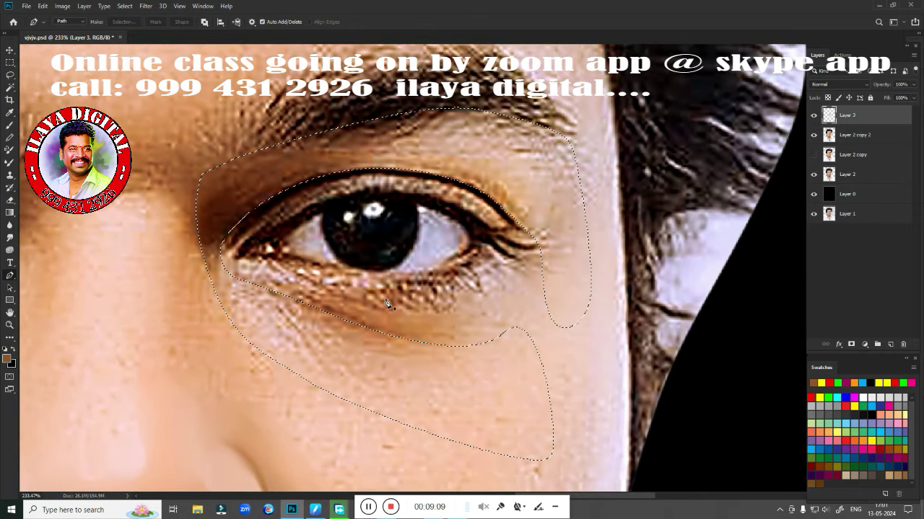
Blend the skin above the eyelid with the Mixer Brush, cleaning the brush between strokes
{"action": "key", "text": "b"}
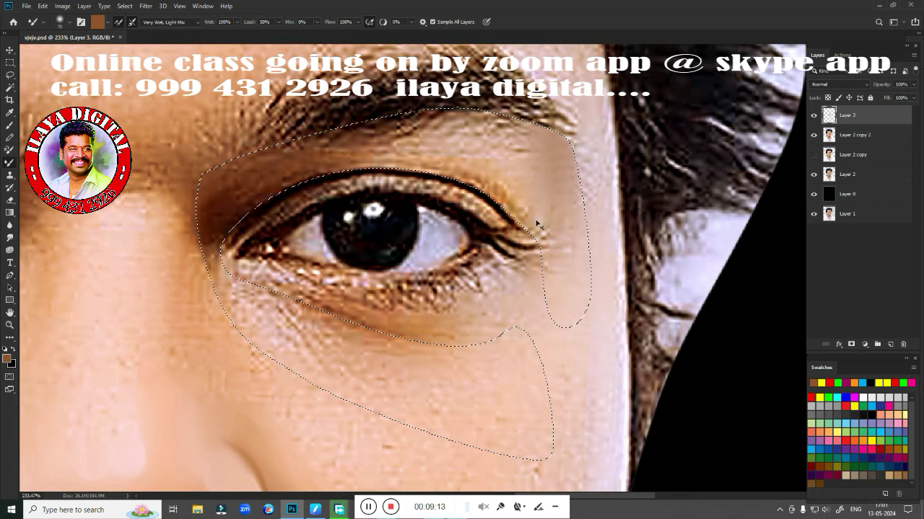
{"action": "left_click_drag", "start_coordinate": [536, 231], "coordinate": [547, 224]}
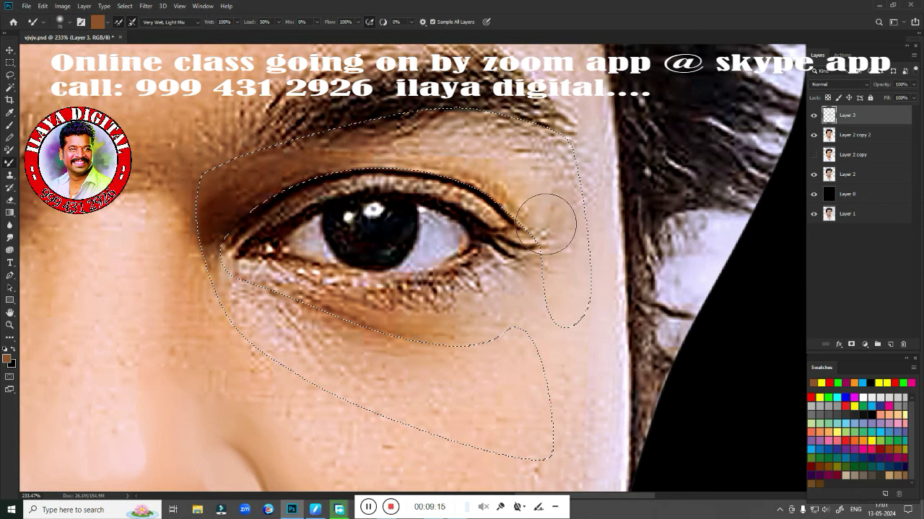
{"action": "left_click", "coordinate": [117, 21]}
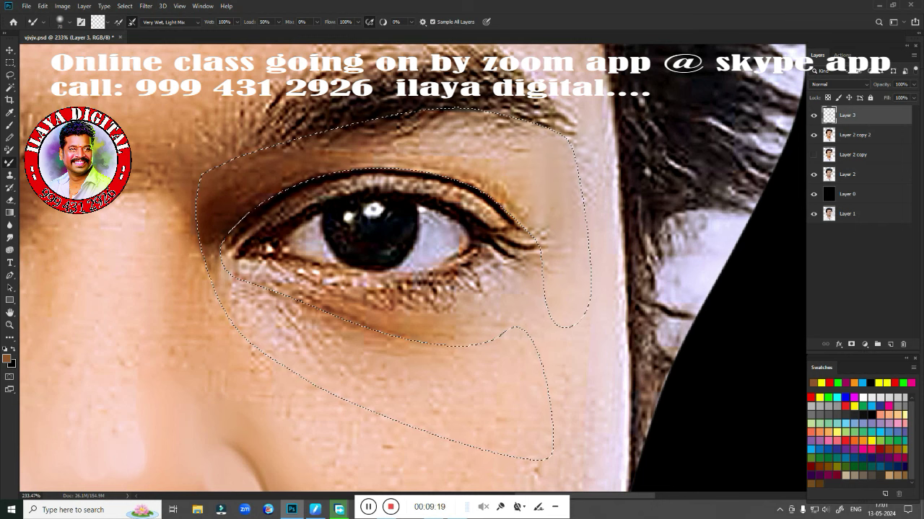
{"action": "mouse_move", "coordinate": [516, 129]}
{"action": "left_mouse_down"}
{"action": "mouse_move", "coordinate": [361, 130]}
{"action": "mouse_move", "coordinate": [296, 148]}
{"action": "left_mouse_up"}
{"action": "mouse_move", "coordinate": [433, 122]}
{"action": "left_mouse_down"}
{"action": "mouse_move", "coordinate": [305, 147]}
{"action": "mouse_move", "coordinate": [224, 184]}
{"action": "left_mouse_up"}
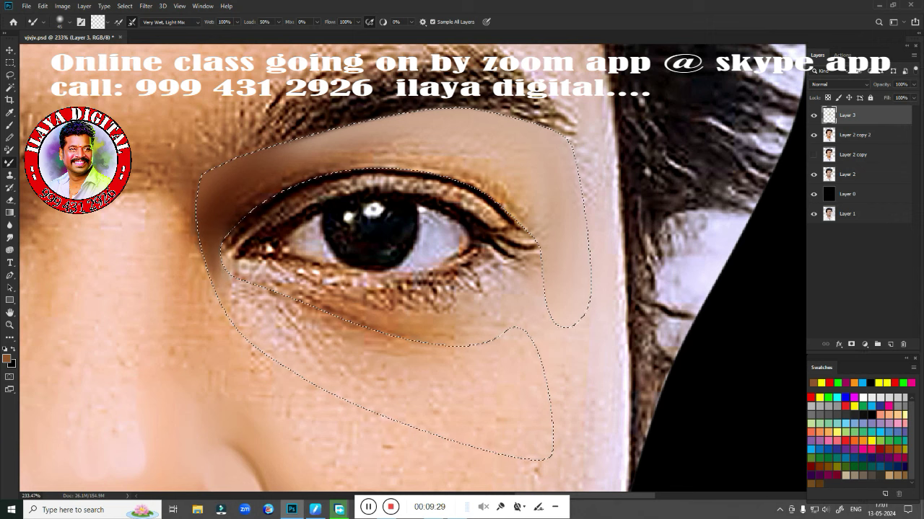
{"action": "mouse_move", "coordinate": [264, 191]}
{"action": "left_mouse_down"}
{"action": "mouse_move", "coordinate": [375, 148]}
{"action": "mouse_move", "coordinate": [267, 195]}
{"action": "left_mouse_up"}
Smudge the crease and skin above the upper eyelid and soften the lash line
{"action": "key", "text": "r"}
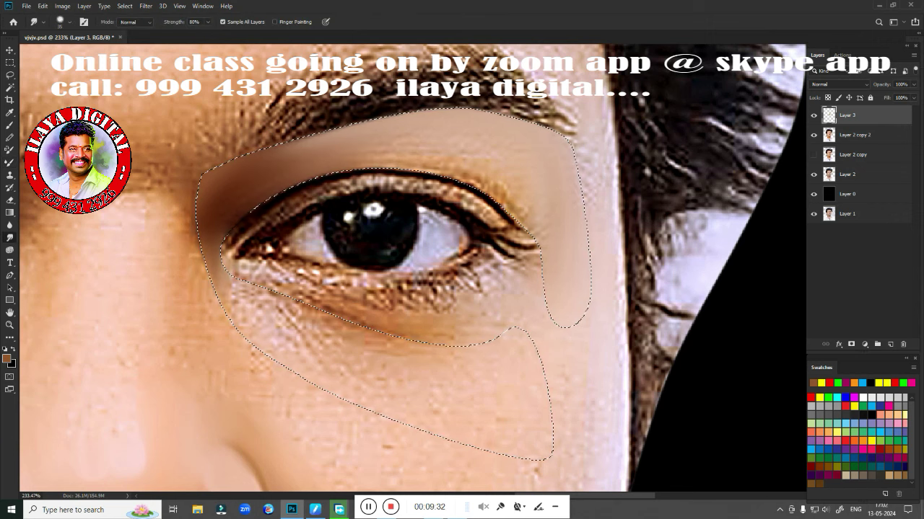
{"action": "left_click_drag", "start_coordinate": [465, 173], "coordinate": [514, 209]}
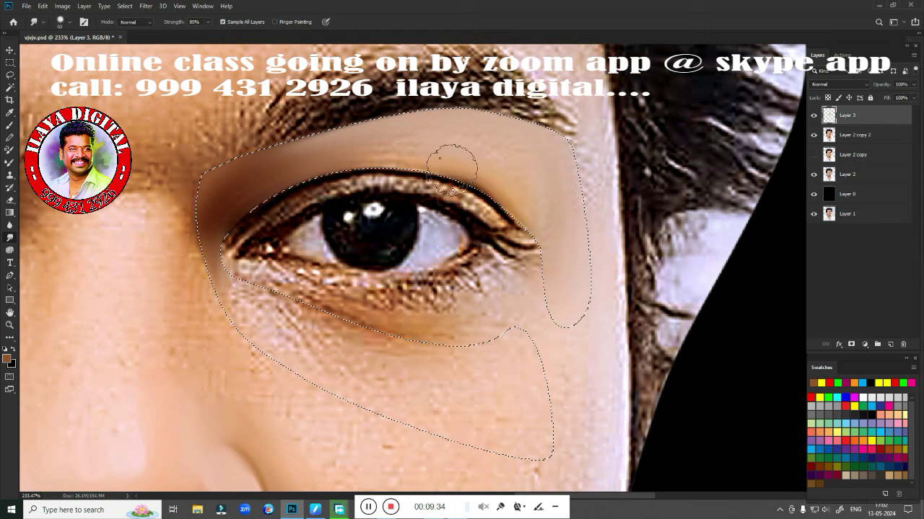
{"action": "mouse_move", "coordinate": [433, 151]}
{"action": "left_mouse_down"}
{"action": "mouse_move", "coordinate": [483, 182]}
{"action": "mouse_move", "coordinate": [566, 139]}
{"action": "left_mouse_up"}
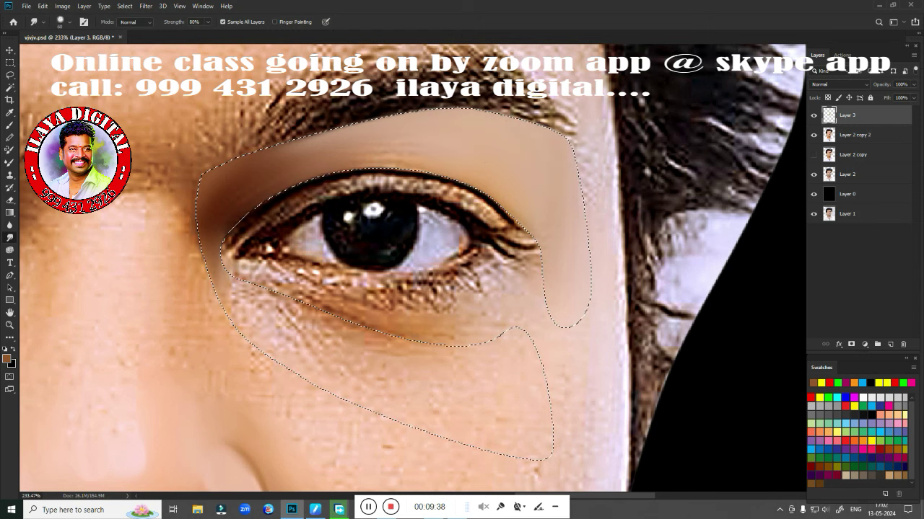
{"action": "left_click_drag", "start_coordinate": [303, 155], "coordinate": [368, 121]}
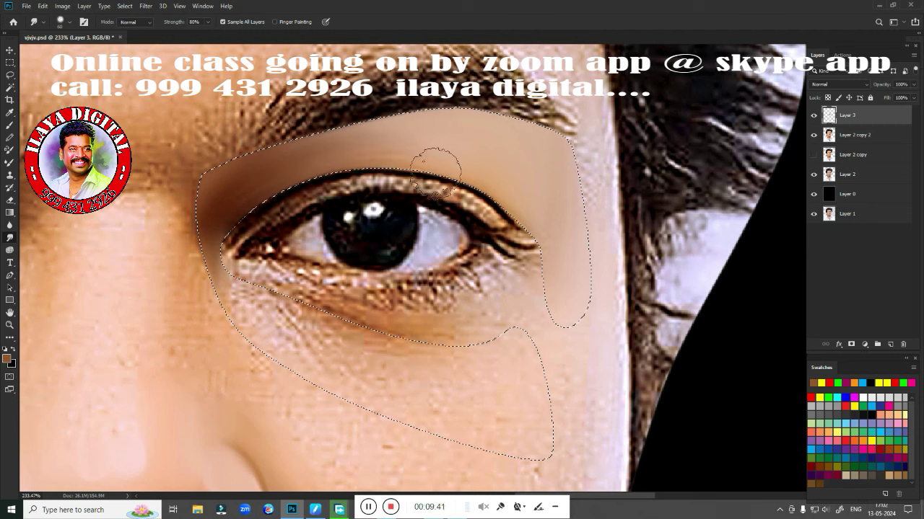
{"action": "left_click_drag", "start_coordinate": [429, 160], "coordinate": [387, 155]}
{"action": "mouse_move", "coordinate": [250, 181]}
{"action": "left_mouse_down"}
{"action": "mouse_move", "coordinate": [239, 199]}
{"action": "mouse_move", "coordinate": [345, 170]}
{"action": "mouse_move", "coordinate": [225, 148]}
{"action": "left_mouse_up"}
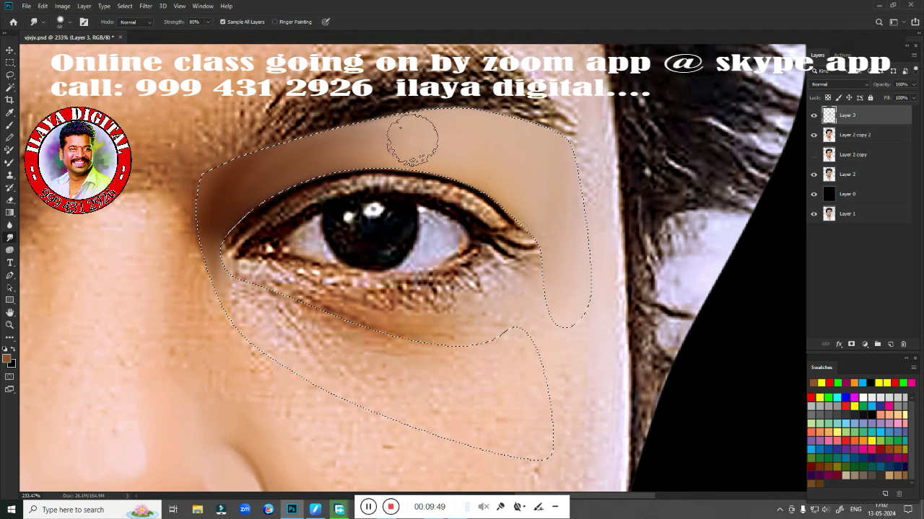
{"action": "left_click_drag", "start_coordinate": [332, 189], "coordinate": [311, 180]}
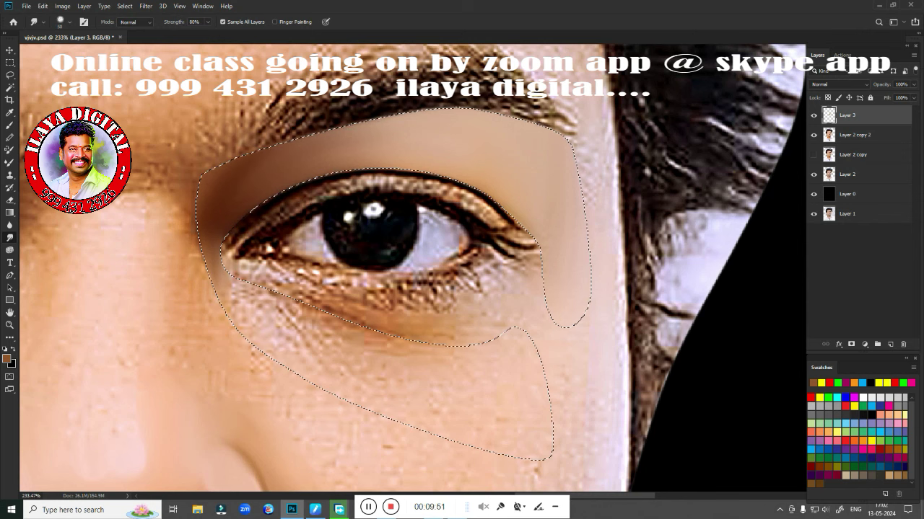
Smudge the skin below the inner corner and the wrinkles under the eye
{"action": "left_click_drag", "start_coordinate": [237, 288], "coordinate": [206, 258]}
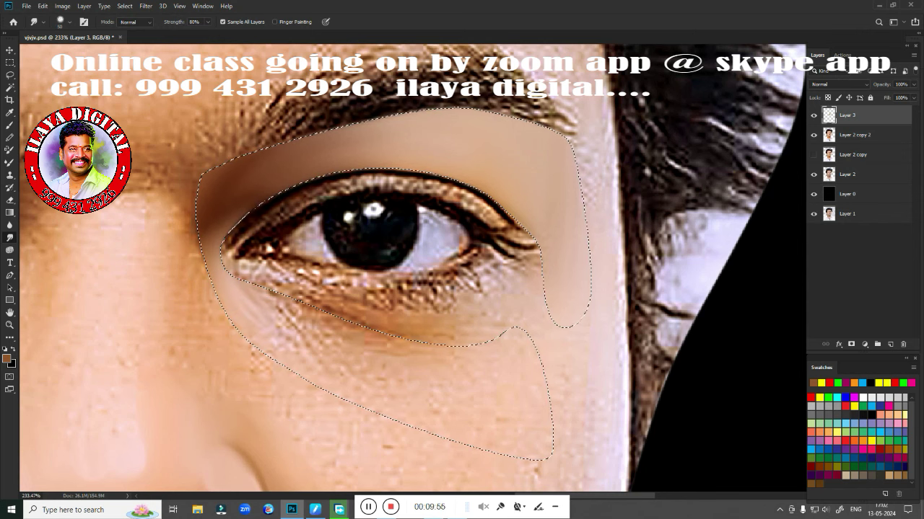
{"action": "left_click_drag", "start_coordinate": [269, 311], "coordinate": [269, 269]}
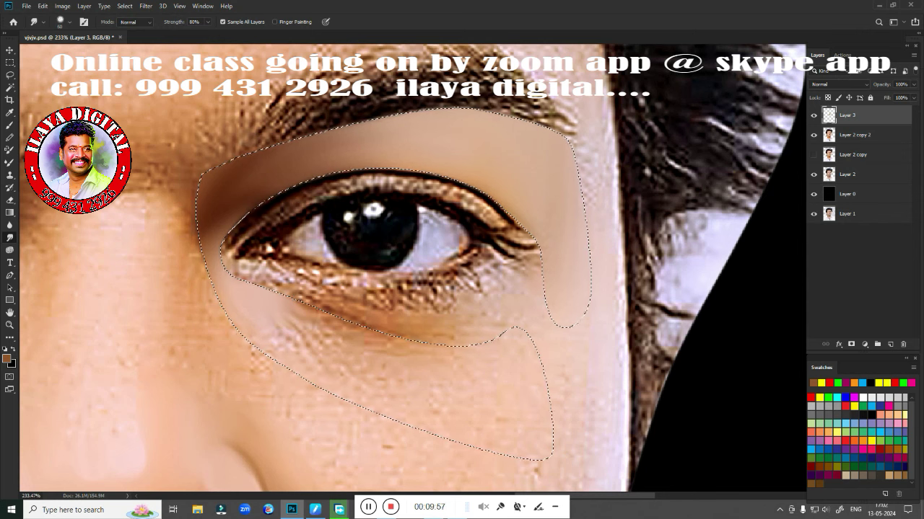
{"action": "left_click_drag", "start_coordinate": [232, 338], "coordinate": [313, 408]}
{"action": "left_click_drag", "start_coordinate": [195, 307], "coordinate": [257, 408]}
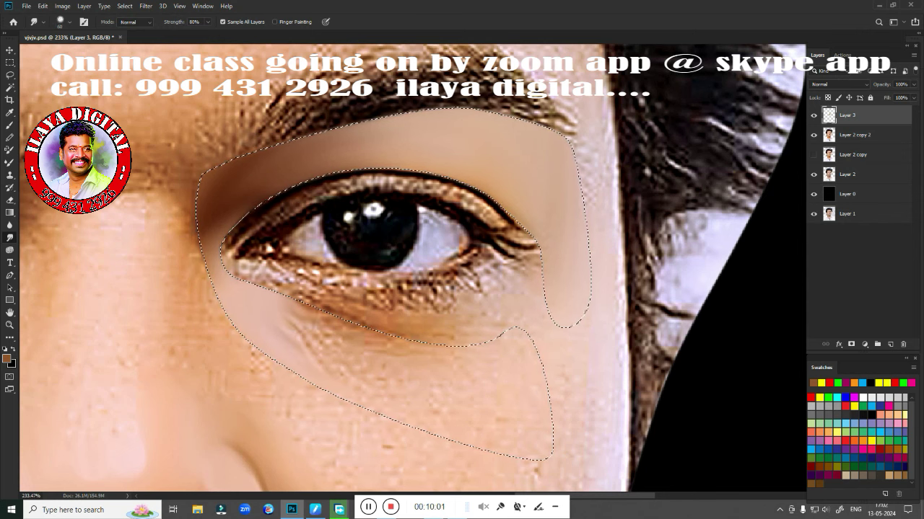
{"action": "mouse_move", "coordinate": [478, 378]}
{"action": "left_mouse_down"}
{"action": "mouse_move", "coordinate": [289, 314]}
{"action": "mouse_move", "coordinate": [445, 359]}
{"action": "mouse_move", "coordinate": [299, 320]}
{"action": "left_mouse_up"}
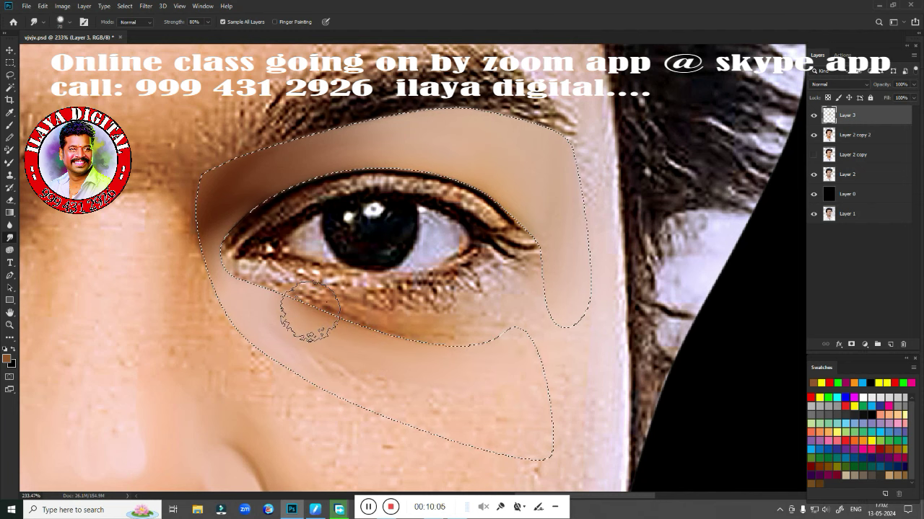
{"action": "mouse_move", "coordinate": [309, 361]}
{"action": "left_mouse_down"}
{"action": "mouse_move", "coordinate": [298, 325]}
{"action": "mouse_move", "coordinate": [352, 349]}
{"action": "left_mouse_up"}
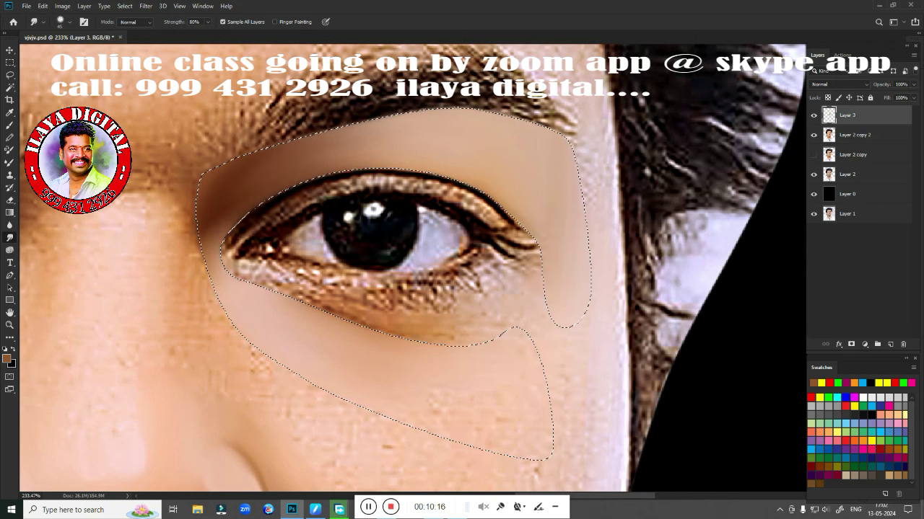
Apply a 1.3 px feather, deselect, and smudge the eyebrow's inner end and lower edge
{"action": "key", "text": "shift+F6"}
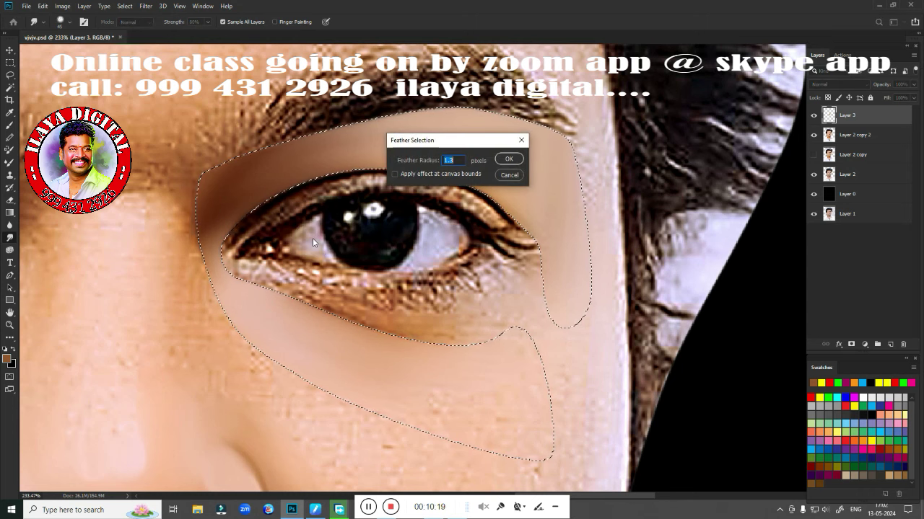
{"action": "key", "text": "Return"}
{"action": "key", "text": "ctrl+d"}
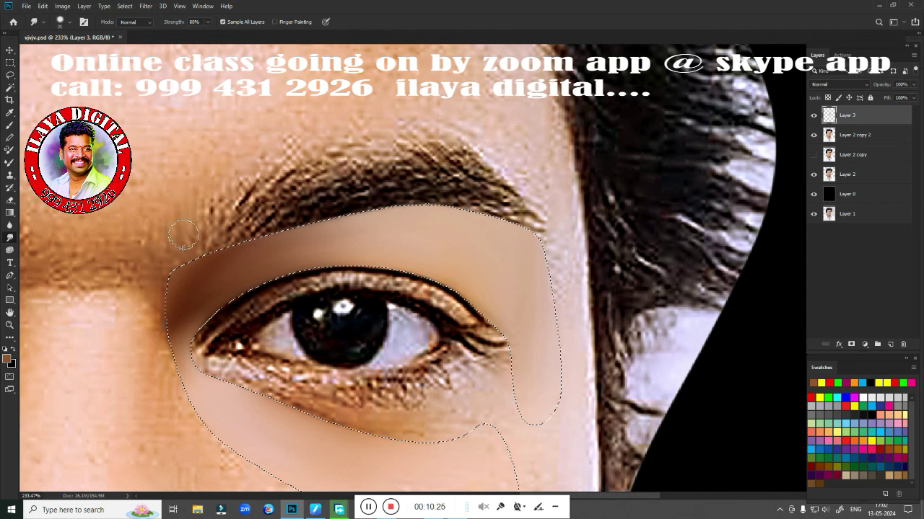
{"action": "mouse_move", "coordinate": [184, 236]}
{"action": "left_mouse_down"}
{"action": "mouse_move", "coordinate": [243, 202]}
{"action": "mouse_move", "coordinate": [259, 210]}
{"action": "mouse_move", "coordinate": [363, 189]}
{"action": "mouse_move", "coordinate": [427, 190]}
{"action": "left_mouse_up"}
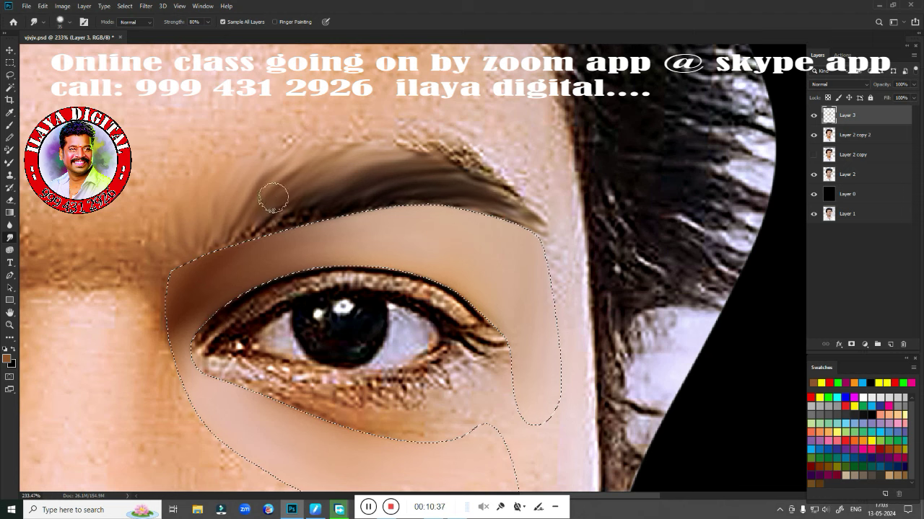
{"action": "left_click_drag", "start_coordinate": [273, 197], "coordinate": [274, 235]}
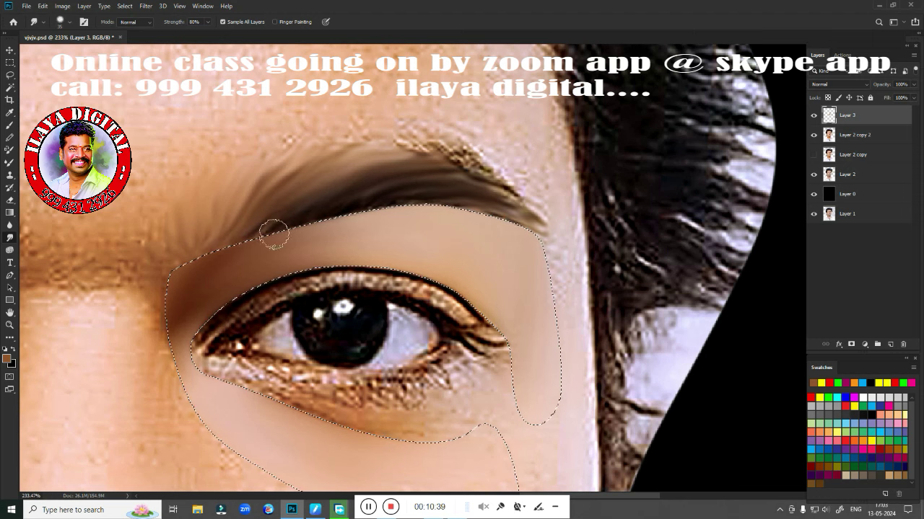
{"action": "left_click_drag", "start_coordinate": [398, 187], "coordinate": [233, 253]}
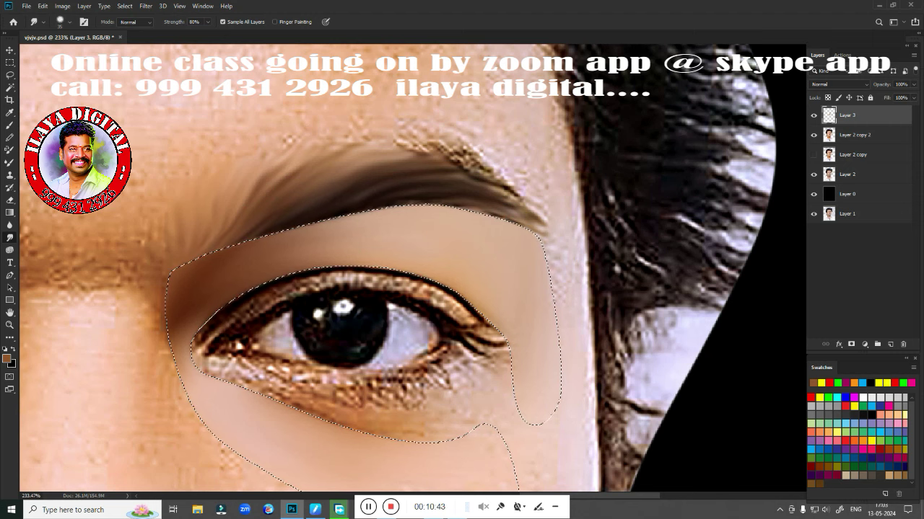
Enlarge the smudge brush, blend the eyebrow's top edge, then pan and zoom back to the eye
{"action": "key", "text": "bracketright"}
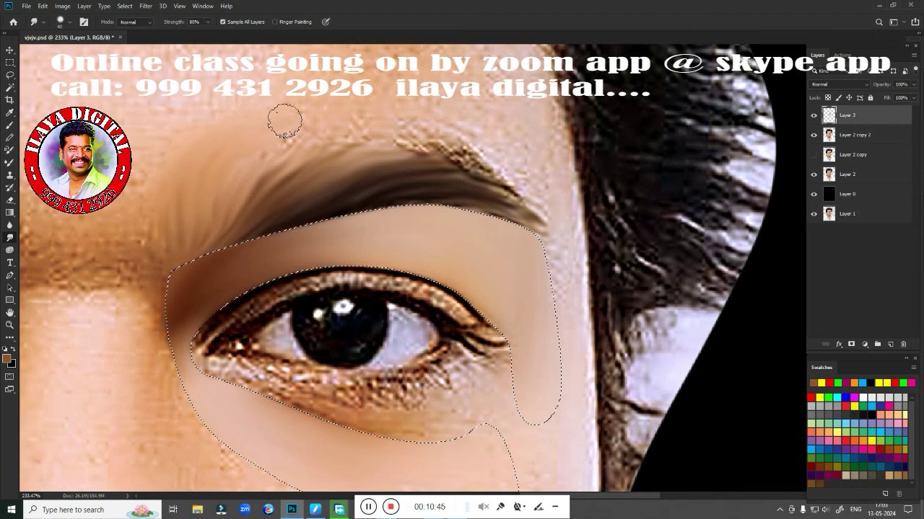
{"action": "mouse_move", "coordinate": [268, 154]}
{"action": "left_mouse_down"}
{"action": "mouse_move", "coordinate": [422, 130]}
{"action": "mouse_move", "coordinate": [505, 195]}
{"action": "mouse_move", "coordinate": [537, 238]}
{"action": "mouse_move", "coordinate": [509, 224]}
{"action": "left_mouse_up"}
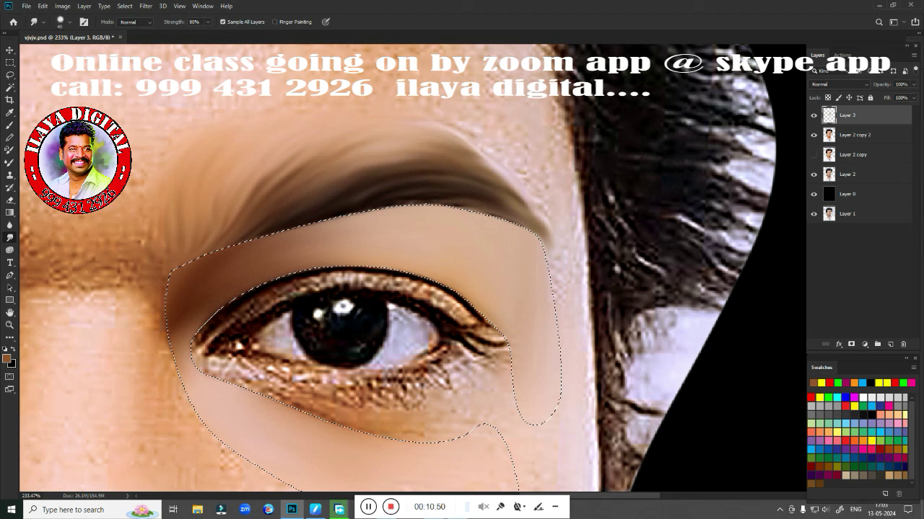
{"action": "mouse_move", "coordinate": [461, 132]}
{"action": "left_mouse_down"}
{"action": "mouse_move", "coordinate": [556, 206]}
{"action": "mouse_move", "coordinate": [562, 285]}
{"action": "mouse_move", "coordinate": [546, 140]}
{"action": "mouse_move", "coordinate": [563, 208]}
{"action": "mouse_move", "coordinate": [540, 154]}
{"action": "mouse_move", "coordinate": [544, 123]}
{"action": "mouse_move", "coordinate": [437, 101]}
{"action": "left_mouse_up"}
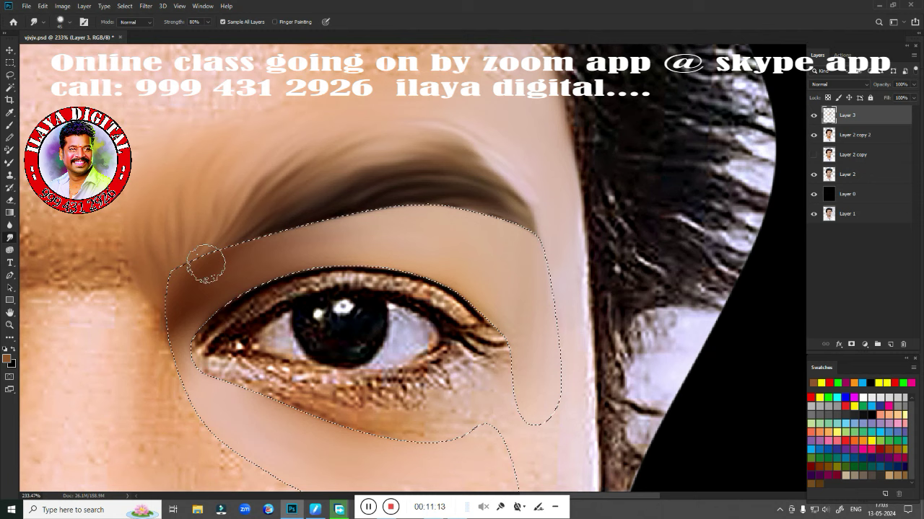
{"action": "key", "text": "ctrl+d"}
{"action": "mouse_move", "coordinate": [411, 377]}
{"action": "left_mouse_down"}
{"action": "mouse_move", "coordinate": [440, 287]}
{"action": "mouse_move", "coordinate": [476, 223]}
{"action": "left_mouse_up"}
{"action": "key", "text": "ctrl+z"}
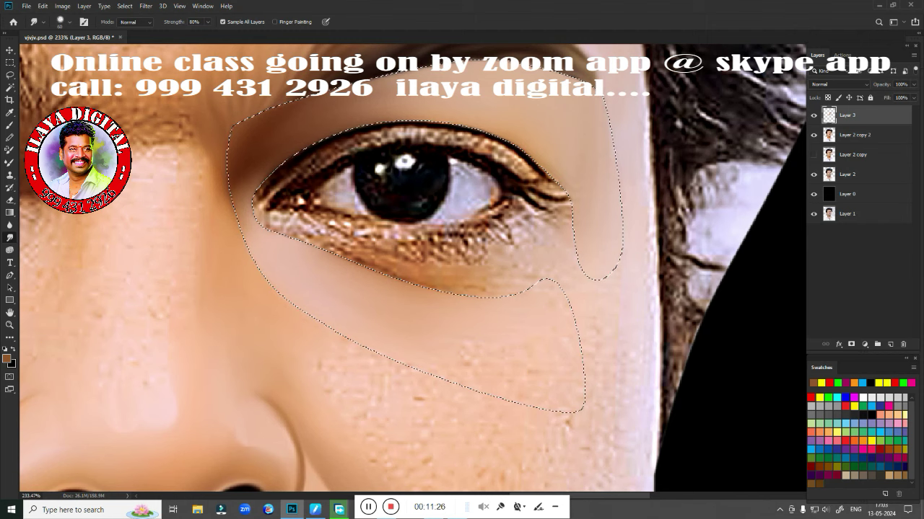
{"action": "left_click_drag", "start_coordinate": [404, 260], "coordinate": [416, 300]}
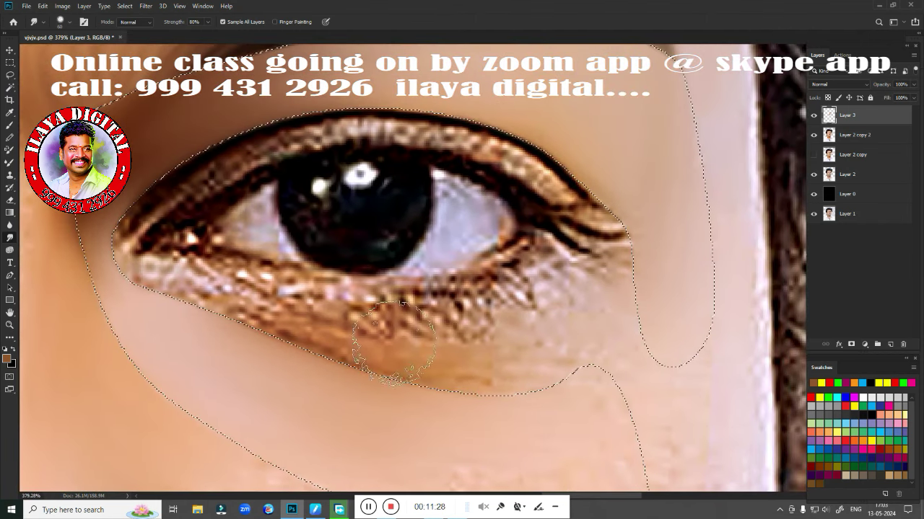
Blend and lighten the upper lash line from the inner to the outer corner with the Mixer Brush
{"action": "key", "text": "b"}
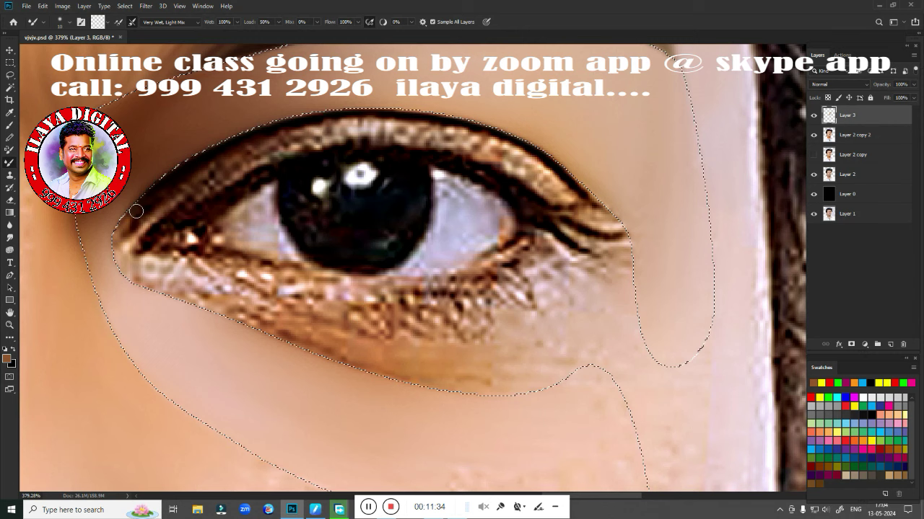
{"action": "left_click_drag", "start_coordinate": [136, 212], "coordinate": [126, 238]}
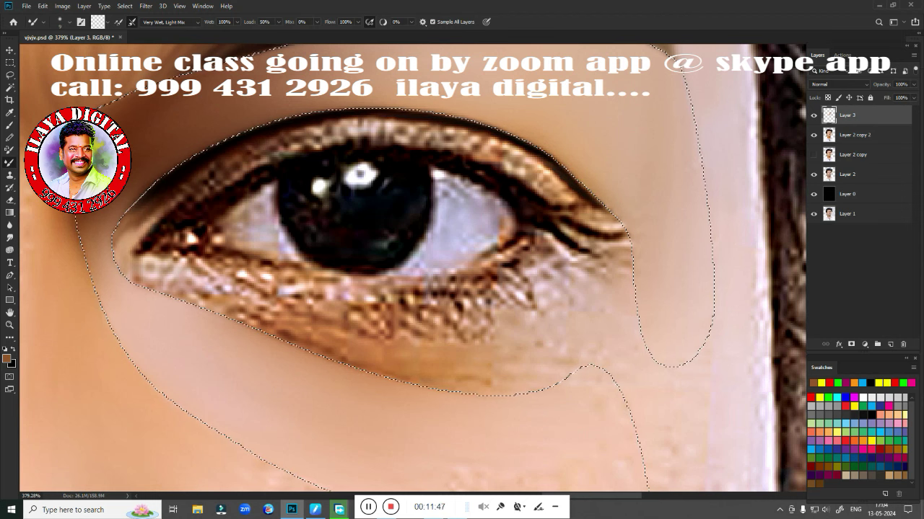
{"action": "left_click_drag", "start_coordinate": [140, 231], "coordinate": [173, 206]}
{"action": "left_click_drag", "start_coordinate": [124, 242], "coordinate": [148, 216]}
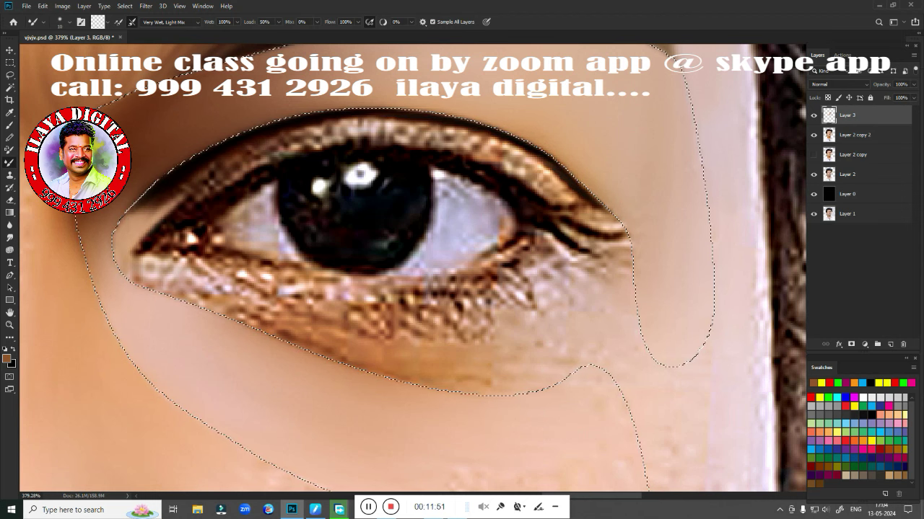
{"action": "left_click_drag", "start_coordinate": [148, 228], "coordinate": [281, 153]}
{"action": "left_click_drag", "start_coordinate": [217, 189], "coordinate": [279, 153]}
{"action": "mouse_move", "coordinate": [147, 225]}
{"action": "left_mouse_down"}
{"action": "mouse_move", "coordinate": [317, 141]}
{"action": "mouse_move", "coordinate": [422, 141]}
{"action": "mouse_move", "coordinate": [341, 143]}
{"action": "left_mouse_up"}
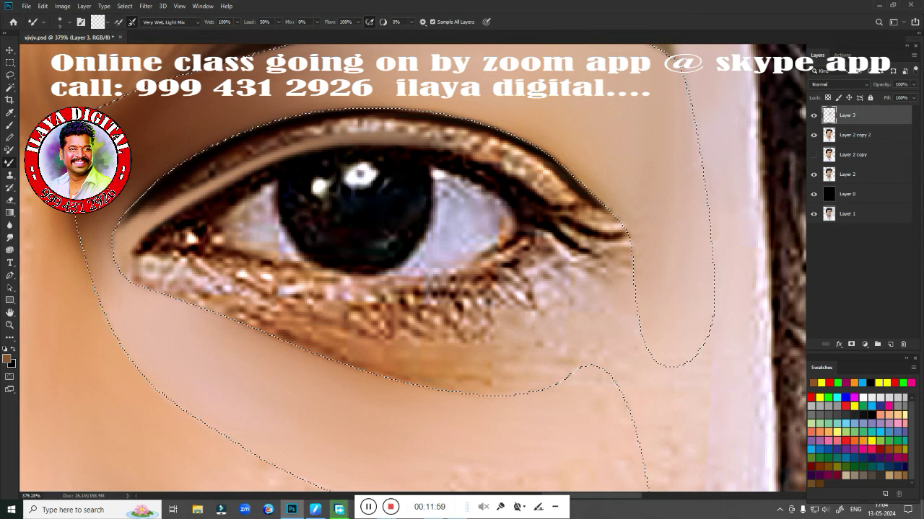
{"action": "mouse_move", "coordinate": [427, 143]}
{"action": "left_mouse_down"}
{"action": "mouse_move", "coordinate": [524, 173]}
{"action": "mouse_move", "coordinate": [434, 146]}
{"action": "left_mouse_up"}
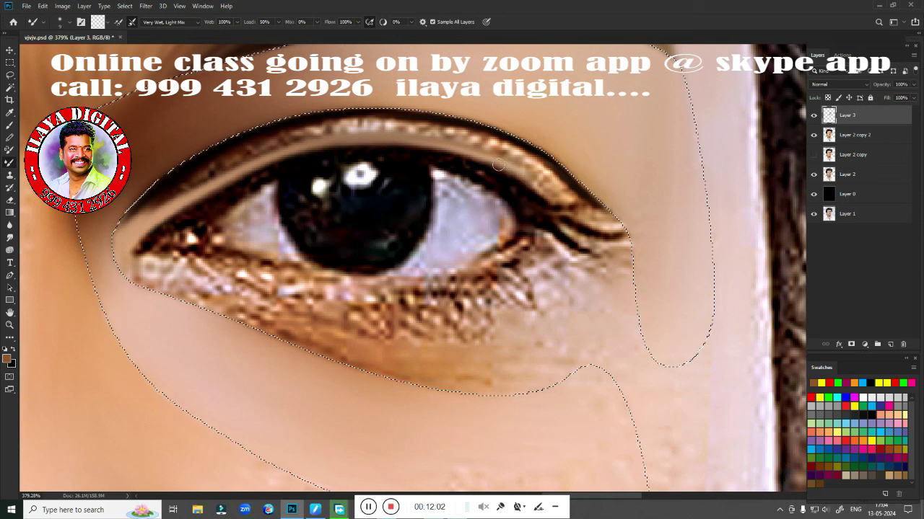
{"action": "left_click_drag", "start_coordinate": [612, 232], "coordinate": [559, 201]}
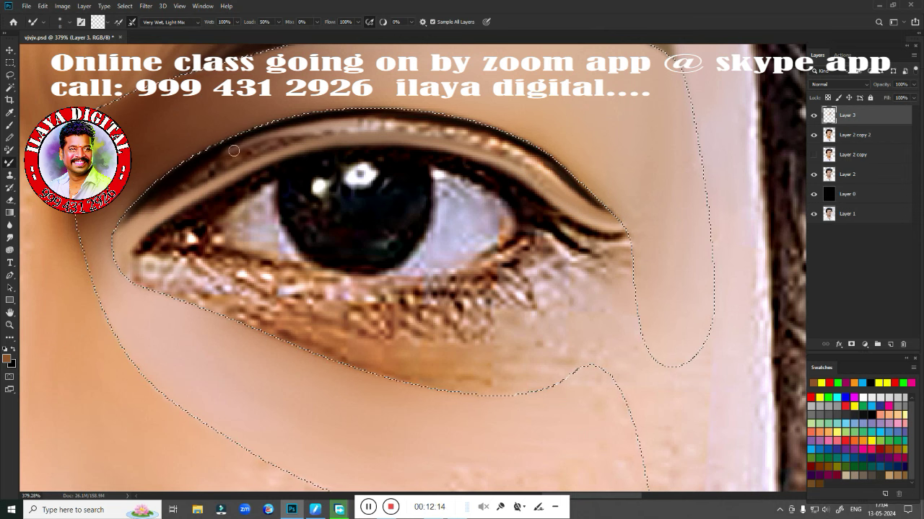
Smooth and lighten the upper eyelid crease and lower lid with a larger brush, then deselect
{"action": "left_click_drag", "start_coordinate": [149, 213], "coordinate": [209, 168]}
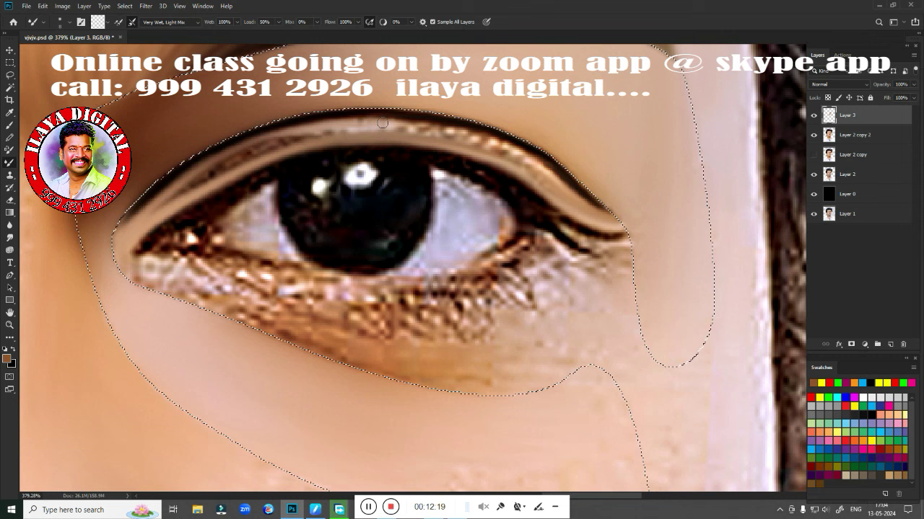
{"action": "left_click_drag", "start_coordinate": [400, 129], "coordinate": [503, 147]}
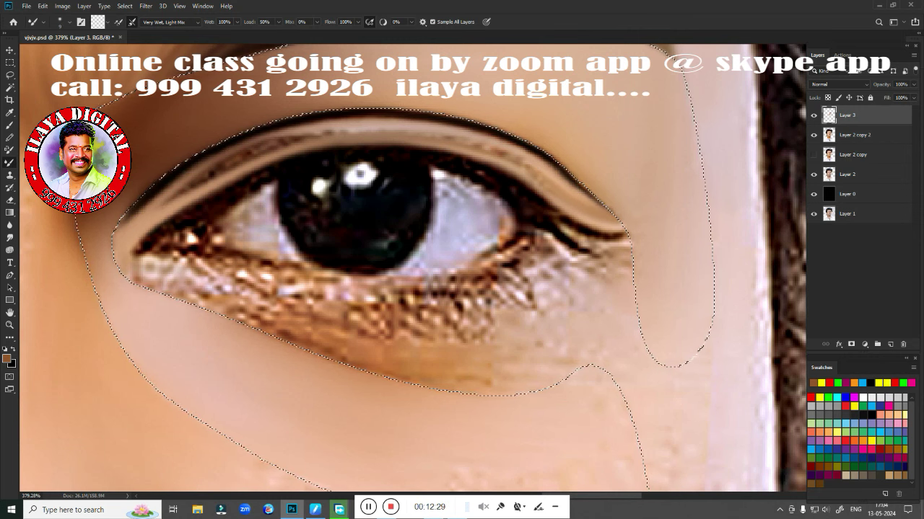
{"action": "mouse_move", "coordinate": [174, 200]}
{"action": "left_mouse_down"}
{"action": "mouse_move", "coordinate": [217, 167]}
{"action": "mouse_move", "coordinate": [267, 149]}
{"action": "left_mouse_up"}
{"action": "mouse_move", "coordinate": [199, 189]}
{"action": "left_mouse_down"}
{"action": "mouse_move", "coordinate": [285, 145]}
{"action": "mouse_move", "coordinate": [365, 131]}
{"action": "mouse_move", "coordinate": [253, 153]}
{"action": "mouse_move", "coordinate": [194, 185]}
{"action": "left_mouse_up"}
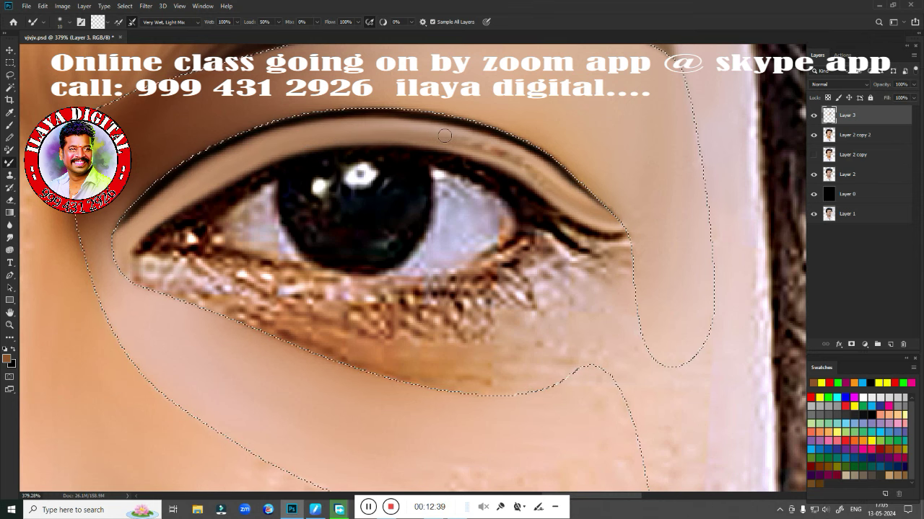
{"action": "mouse_move", "coordinate": [445, 135]}
{"action": "left_mouse_down"}
{"action": "mouse_move", "coordinate": [504, 153]}
{"action": "mouse_move", "coordinate": [525, 173]}
{"action": "mouse_move", "coordinate": [522, 161]}
{"action": "left_mouse_up"}
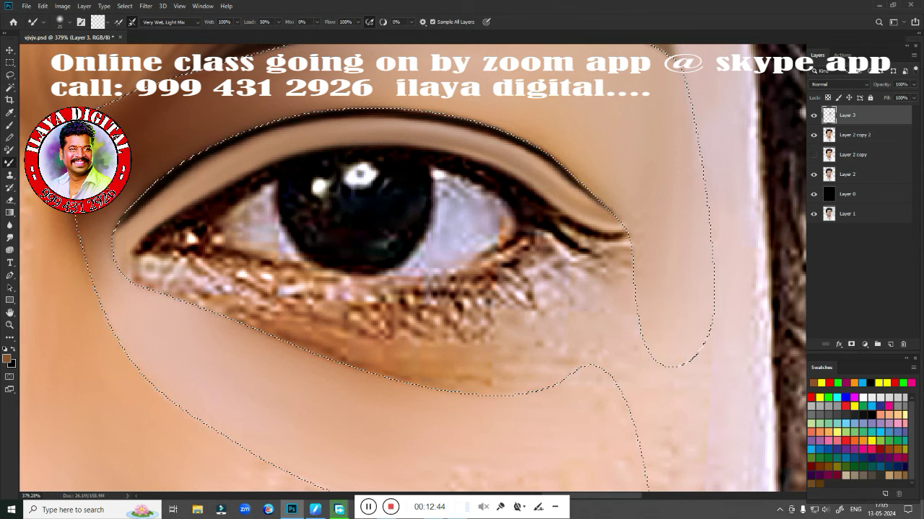
{"action": "left_click_drag", "start_coordinate": [261, 319], "coordinate": [140, 290]}
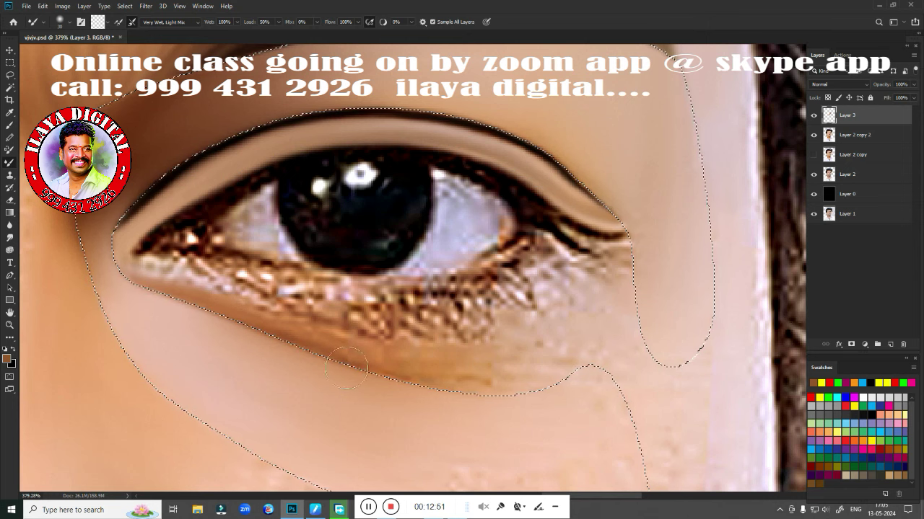
{"action": "key", "text": "bracketright"}
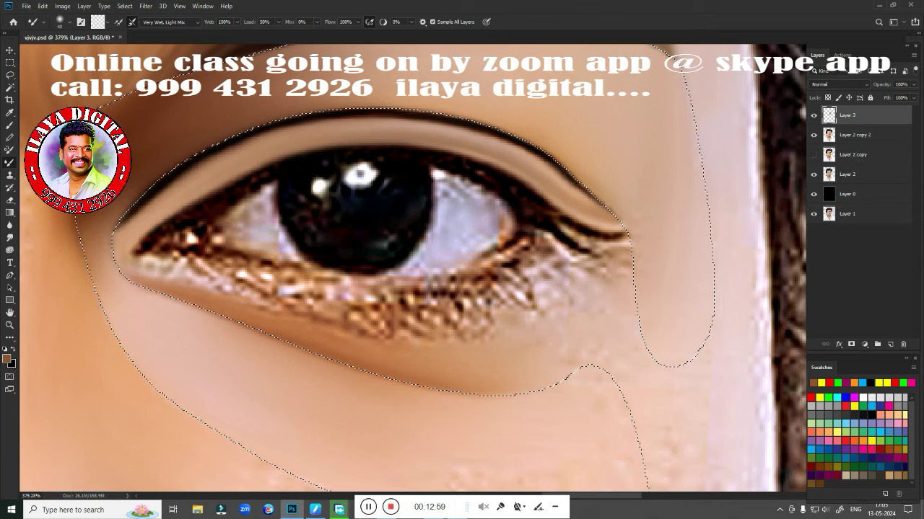
{"action": "key", "text": "ctrl+d"}
Smudge the eyeliner wing and lower liner outward with a smaller size-15 Smudge brush
{"action": "scroll", "coordinate": [442, 314], "scroll_direction": "down", "scroll_amount": 5}
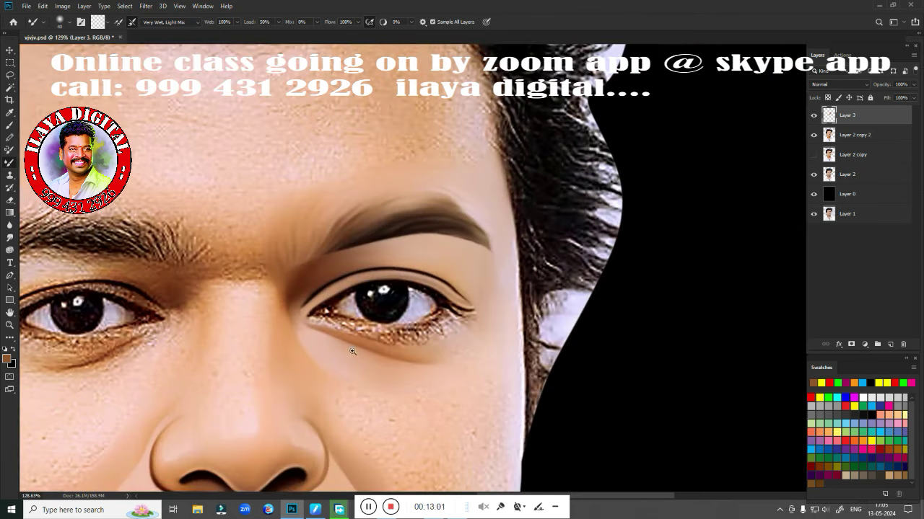
{"action": "scroll", "coordinate": [443, 314], "scroll_direction": "down", "scroll_amount": 3}
{"action": "scroll", "coordinate": [442, 313], "scroll_direction": "up", "scroll_amount": 4}
{"action": "scroll", "coordinate": [442, 313], "scroll_direction": "up", "scroll_amount": 3}
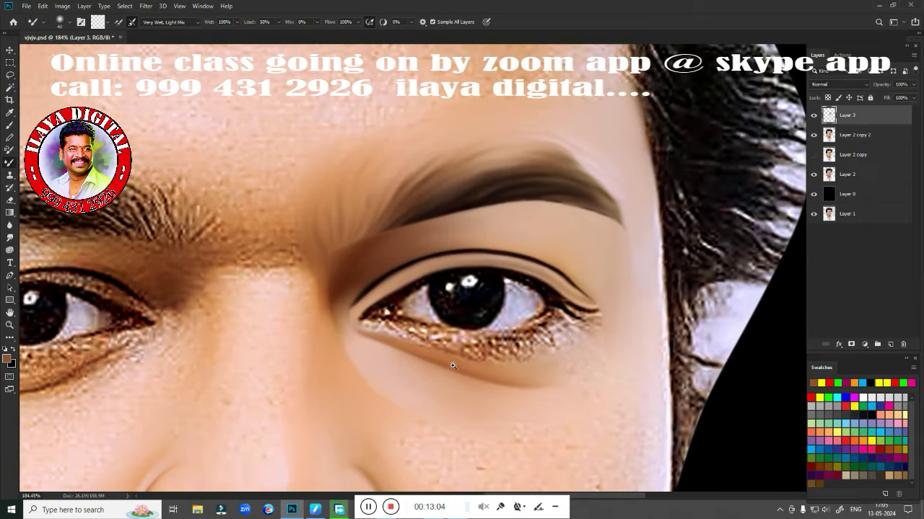
{"action": "scroll", "coordinate": [475, 367], "scroll_direction": "up", "scroll_amount": 2}
{"action": "left_click_drag", "start_coordinate": [475, 366], "coordinate": [430, 303]}
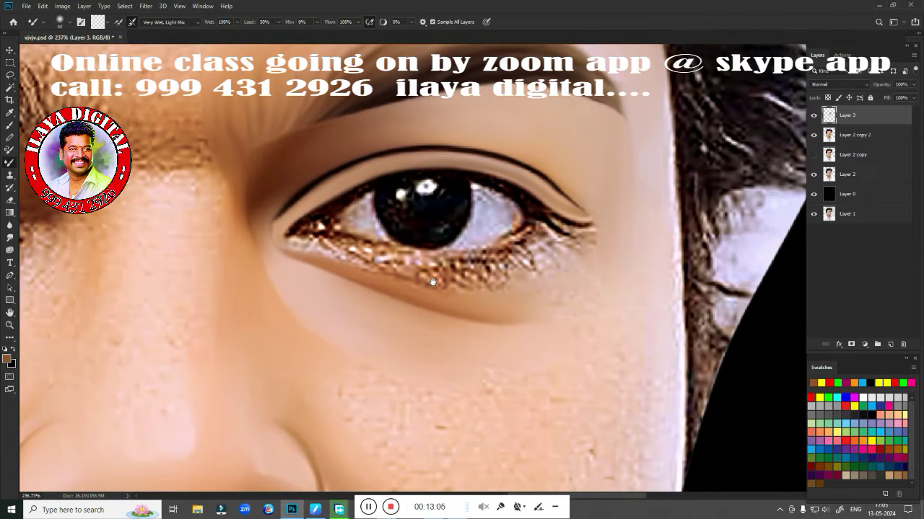
{"action": "key", "text": "r"}
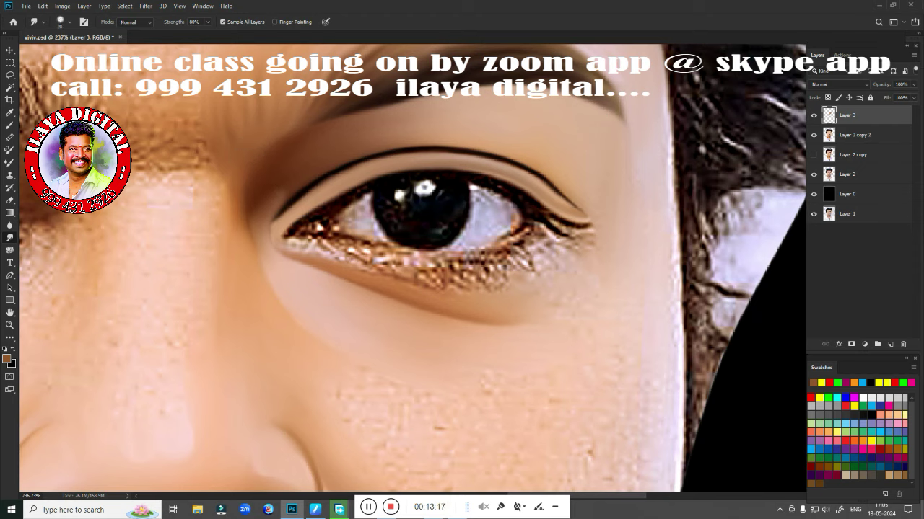
{"action": "key", "text": "bracketleft"}
{"action": "key", "text": "bracketleft"}
{"action": "key", "text": "bracketleft"}
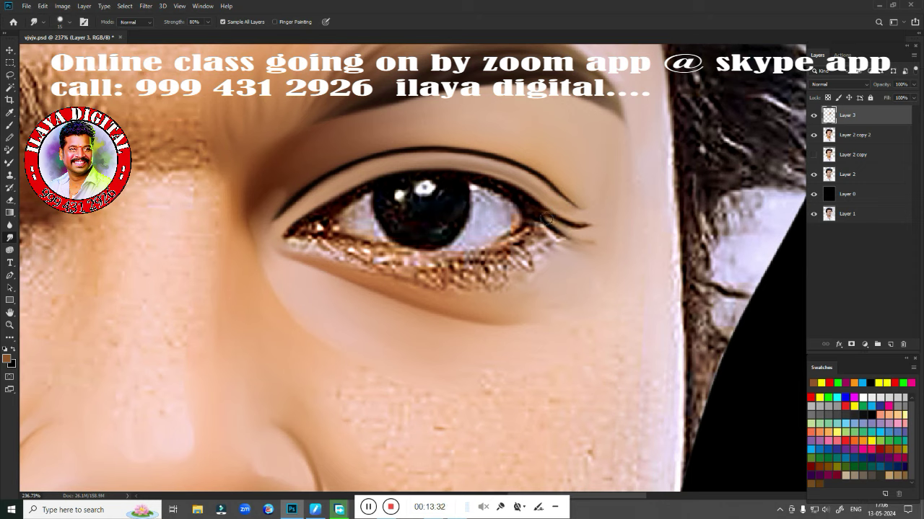
{"action": "left_click_drag", "start_coordinate": [558, 217], "coordinate": [591, 225]}
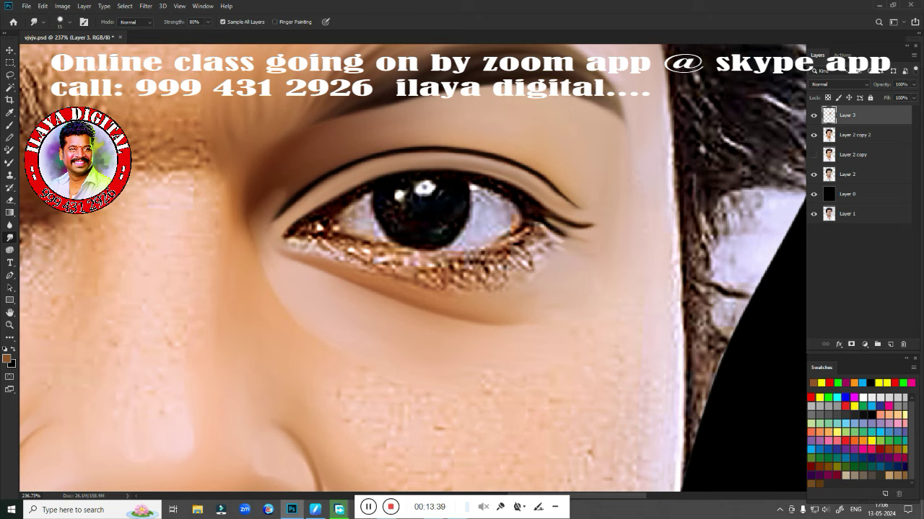
{"action": "mouse_move", "coordinate": [567, 239]}
{"action": "left_mouse_down"}
{"action": "mouse_move", "coordinate": [590, 246]}
{"action": "mouse_move", "coordinate": [534, 252]}
{"action": "left_mouse_up"}
Re-centre the view on the right eye and switch to the Pen tool
{"action": "scroll", "coordinate": [450, 304], "scroll_direction": "down", "scroll_amount": 5}
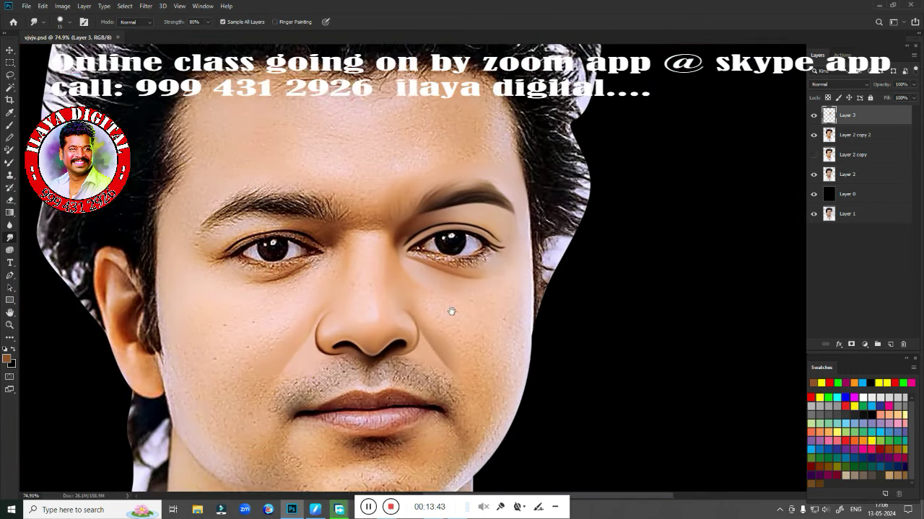
{"action": "scroll", "coordinate": [426, 231], "scroll_direction": "up", "scroll_amount": 2}
{"action": "scroll", "coordinate": [427, 238], "scroll_direction": "up", "scroll_amount": 2}
{"action": "scroll", "coordinate": [419, 274], "scroll_direction": "up", "scroll_amount": 2}
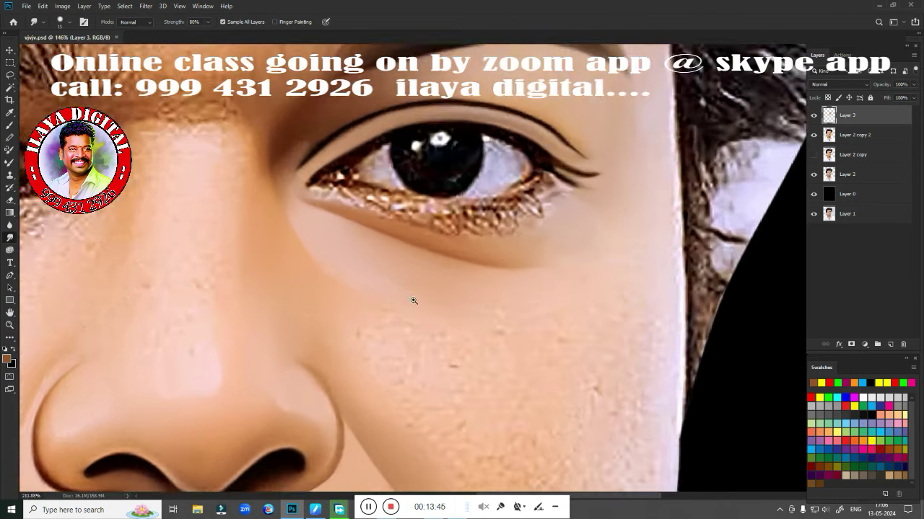
{"action": "scroll", "coordinate": [428, 288], "scroll_direction": "up", "scroll_amount": 1}
{"action": "left_click_drag", "start_coordinate": [428, 287], "coordinate": [368, 350]}
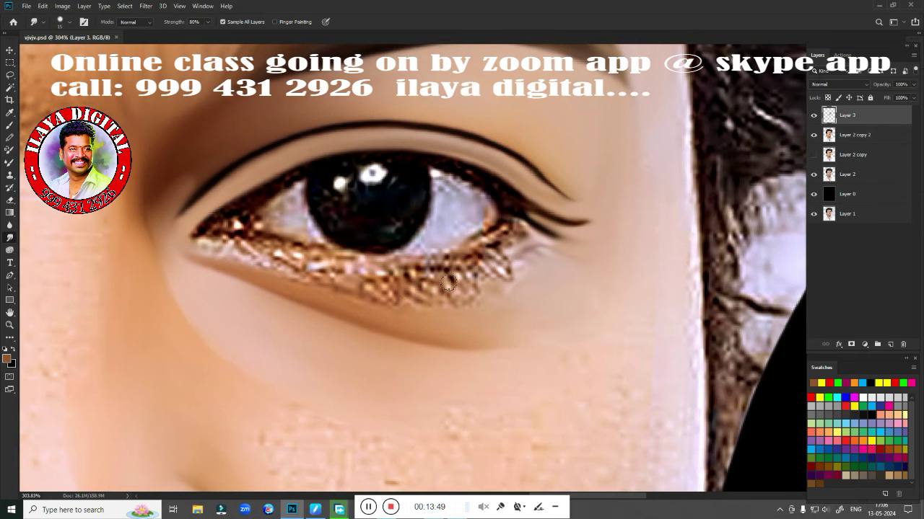
{"action": "key", "text": "p"}
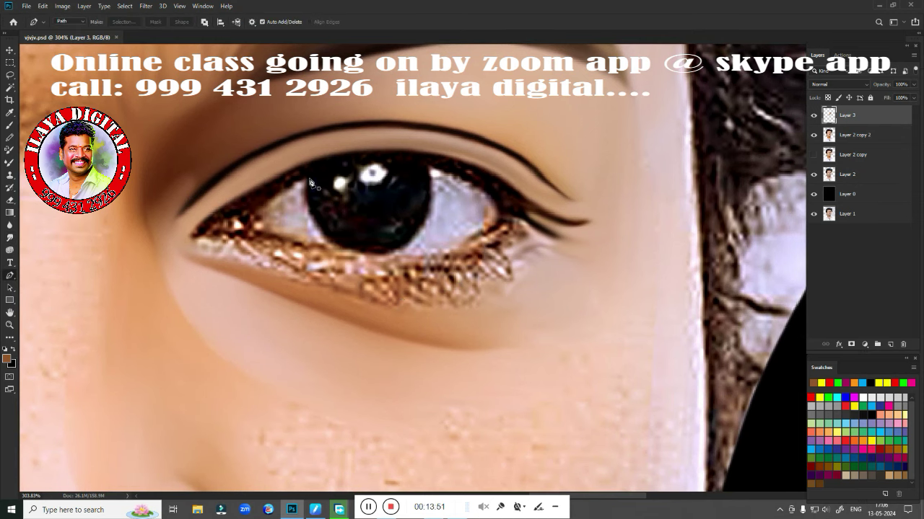
Start the eyeball outline on the upper contour and place points around the inner corner
{"action": "left_click", "coordinate": [311, 174]}
{"action": "left_click_drag", "start_coordinate": [254, 209], "coordinate": [241, 221]}
{"action": "left_click", "coordinate": [254, 210], "text": "alt"}
{"action": "left_click_drag", "start_coordinate": [236, 216], "coordinate": [228, 222]}
{"action": "left_click_drag", "start_coordinate": [249, 209], "coordinate": [227, 225]}
{"action": "left_click_drag", "start_coordinate": [224, 228], "coordinate": [268, 235]}
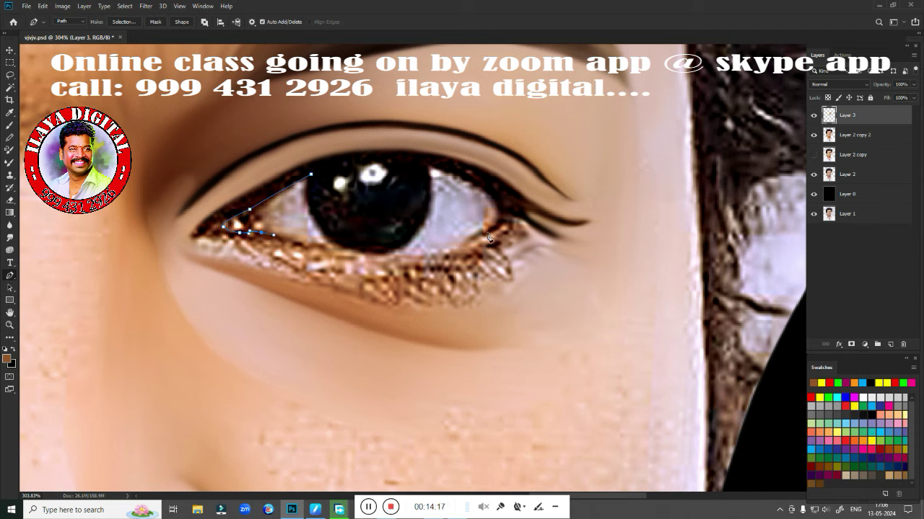
Close the outline along the lower lid and upper contour, select it, and open the 1.3 px feather
{"action": "mouse_move", "coordinate": [486, 233]}
{"action": "left_mouse_down"}
{"action": "mouse_move", "coordinate": [552, 182]}
{"action": "mouse_move", "coordinate": [575, 180]}
{"action": "mouse_move", "coordinate": [564, 181]}
{"action": "left_mouse_up"}
{"action": "left_click", "coordinate": [486, 234]}
{"action": "left_click_drag", "start_coordinate": [486, 192], "coordinate": [454, 173]}
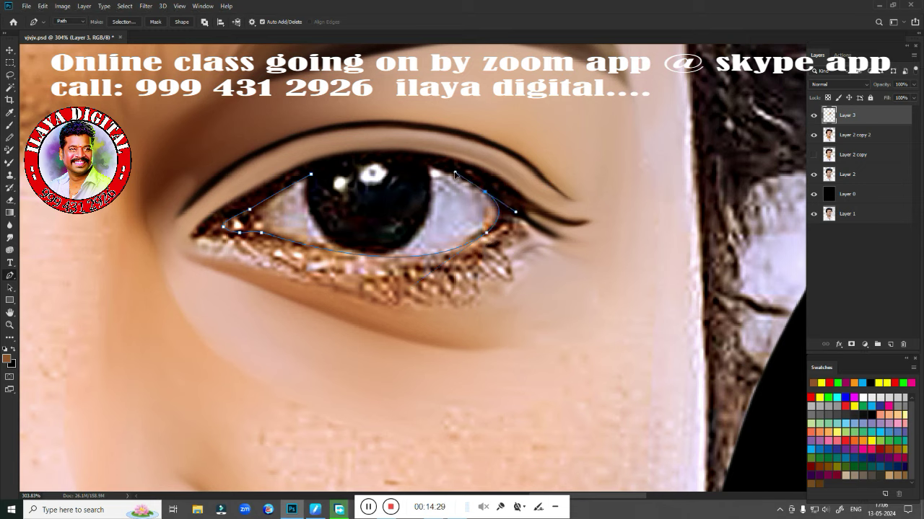
{"action": "left_click_drag", "start_coordinate": [454, 173], "coordinate": [453, 174]}
{"action": "left_click_drag", "start_coordinate": [422, 164], "coordinate": [399, 160]}
{"action": "left_click_drag", "start_coordinate": [337, 165], "coordinate": [309, 177]}
{"action": "key", "text": "ctrl+Return"}
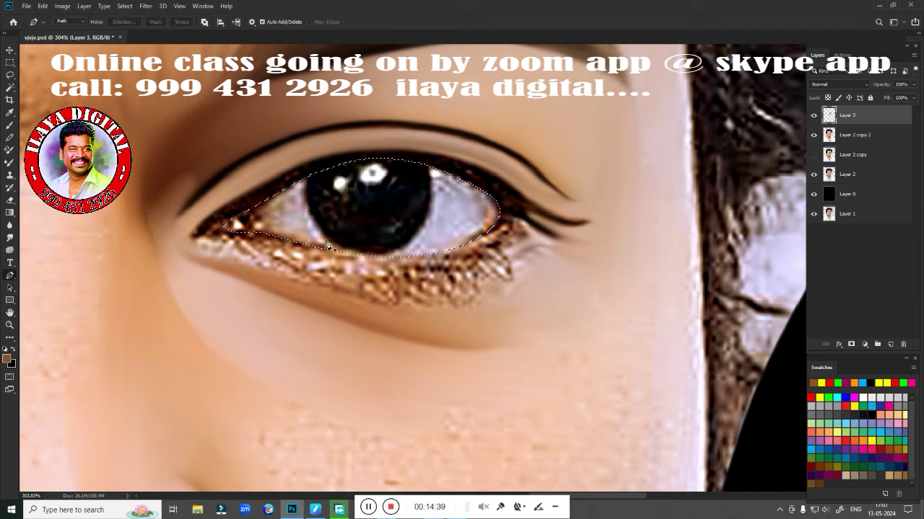
{"action": "key", "text": "shift+F6"}
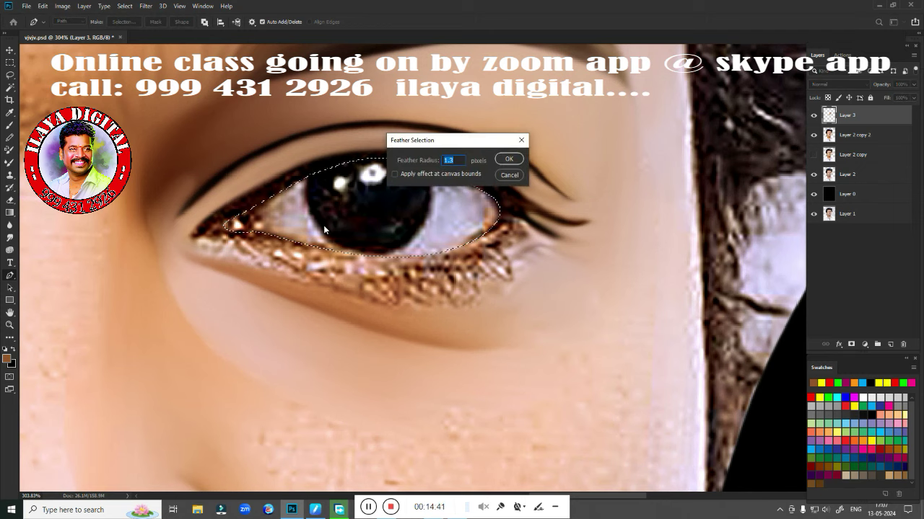
Confirm the feather and set the Mixer Brush colour to light blue b7e7f5
{"action": "key", "text": "Return"}
{"action": "key", "text": "b"}
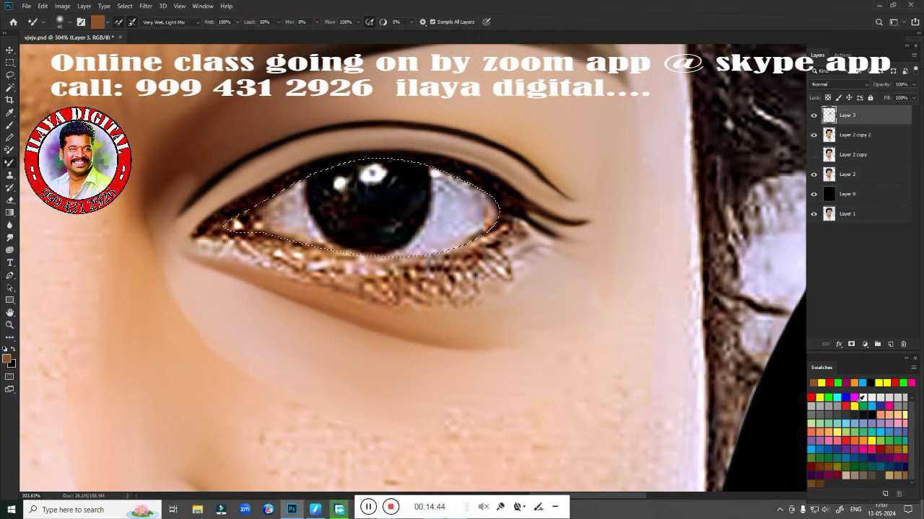
{"action": "left_click", "coordinate": [843, 395]}
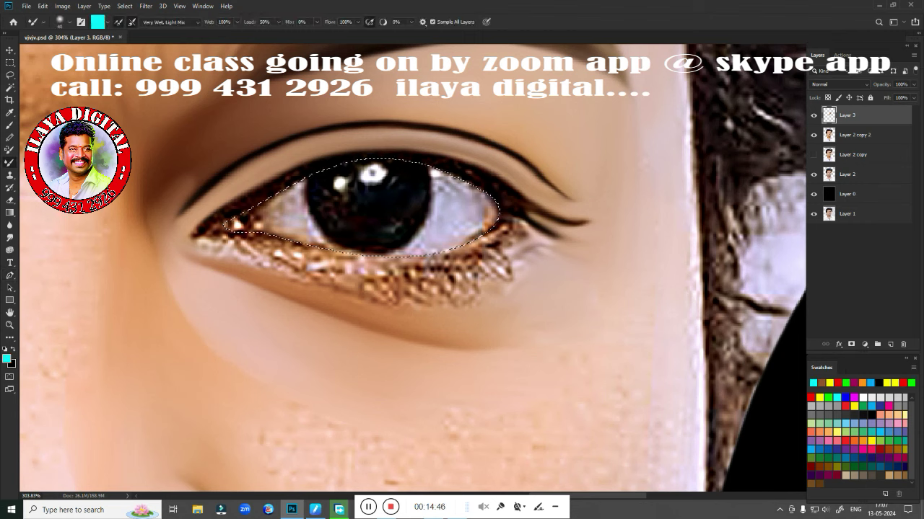
{"action": "left_click", "coordinate": [92, 22]}
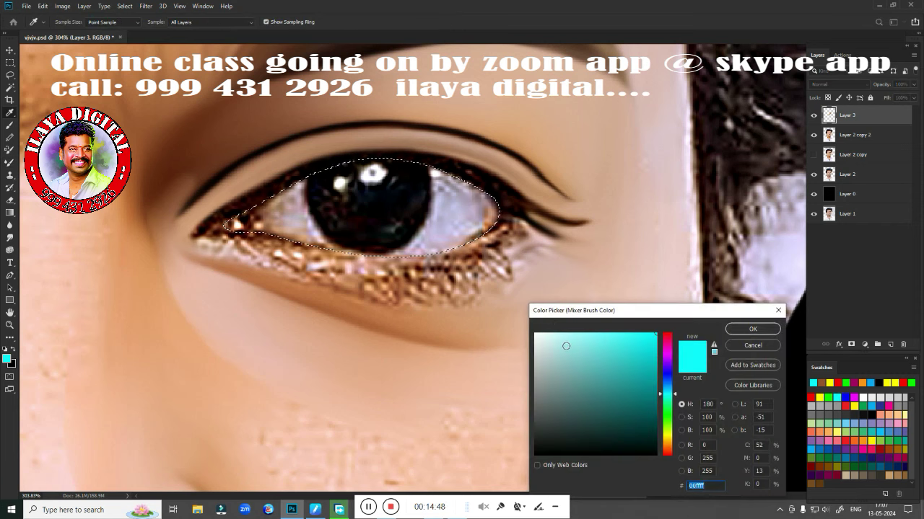
{"action": "left_click_drag", "start_coordinate": [670, 391], "coordinate": [670, 390]}
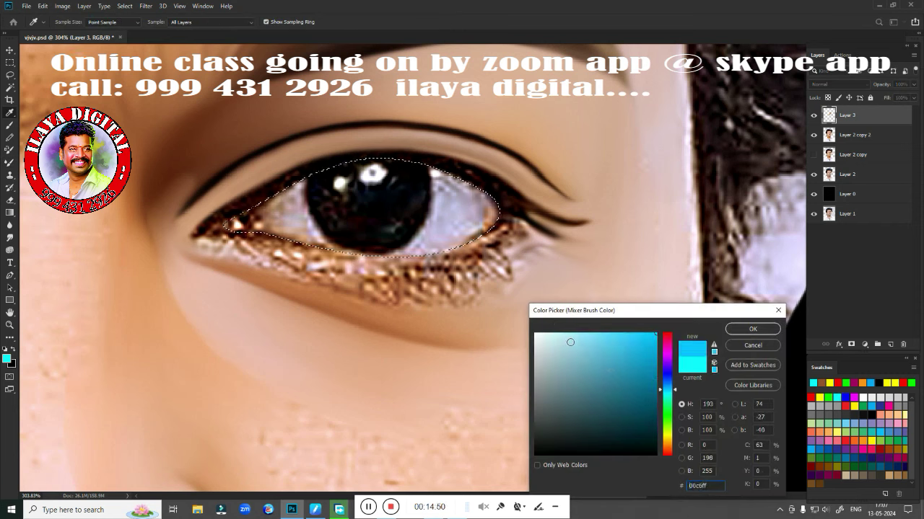
{"action": "left_click", "coordinate": [565, 338]}
{"action": "left_click", "coordinate": [752, 329]}
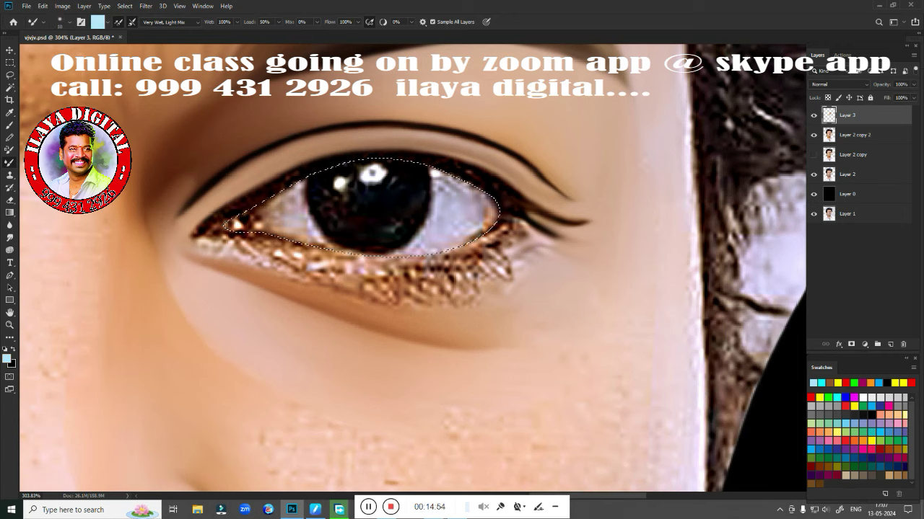
Paint the pinkish eye whites light blue on both sides of the iris
{"action": "mouse_move", "coordinate": [431, 219]}
{"action": "left_mouse_down"}
{"action": "mouse_move", "coordinate": [386, 248]}
{"action": "mouse_move", "coordinate": [436, 216]}
{"action": "mouse_move", "coordinate": [436, 195]}
{"action": "left_mouse_up"}
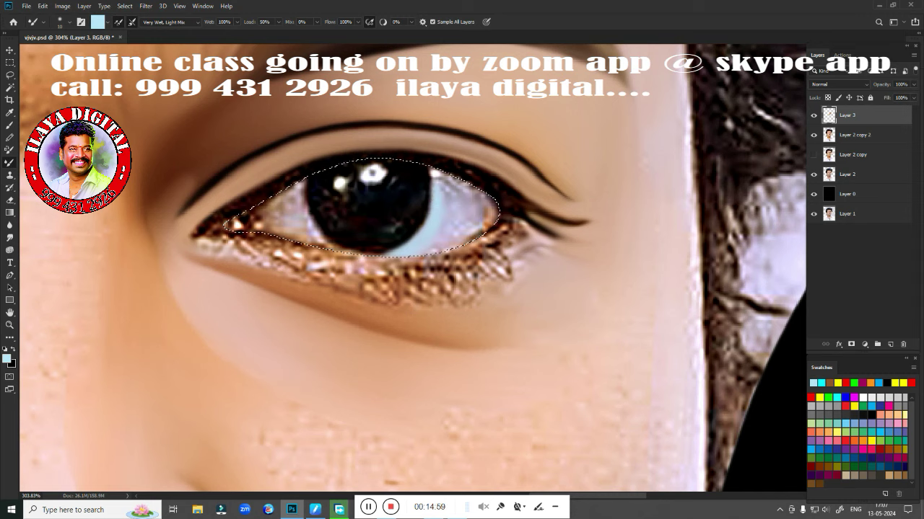
{"action": "left_click_drag", "start_coordinate": [433, 233], "coordinate": [423, 258]}
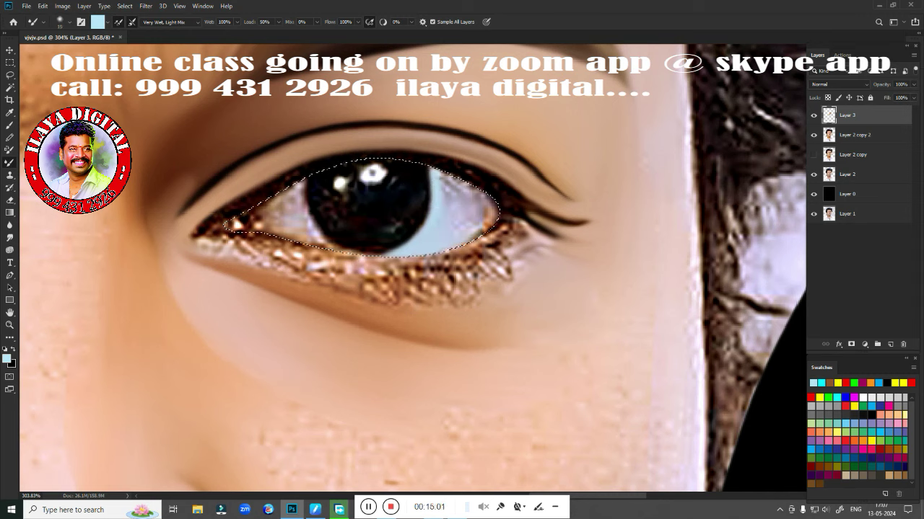
{"action": "mouse_move", "coordinate": [481, 225]}
{"action": "left_mouse_down"}
{"action": "mouse_move", "coordinate": [452, 191]}
{"action": "mouse_move", "coordinate": [436, 191]}
{"action": "mouse_move", "coordinate": [456, 188]}
{"action": "left_mouse_up"}
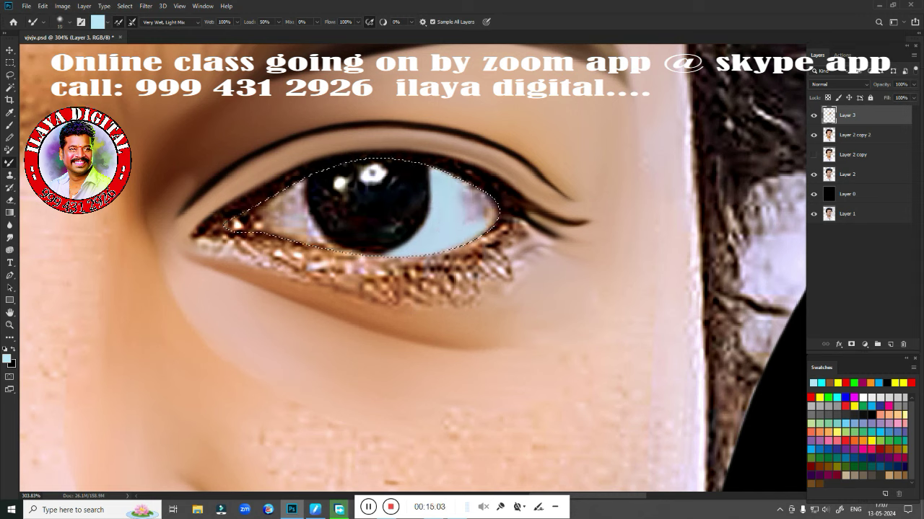
{"action": "left_click_drag", "start_coordinate": [464, 219], "coordinate": [480, 207]}
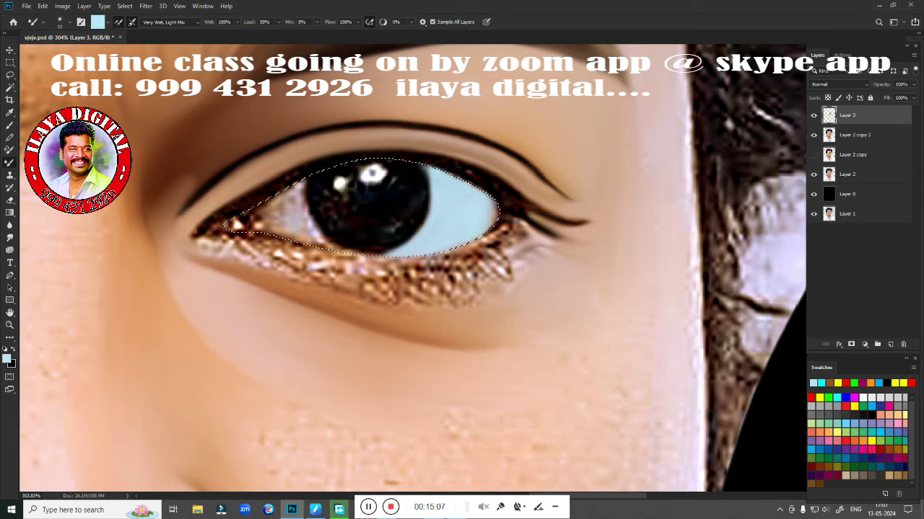
{"action": "mouse_move", "coordinate": [307, 225]}
{"action": "left_mouse_down"}
{"action": "mouse_move", "coordinate": [356, 259]}
{"action": "mouse_move", "coordinate": [380, 251]}
{"action": "left_mouse_up"}
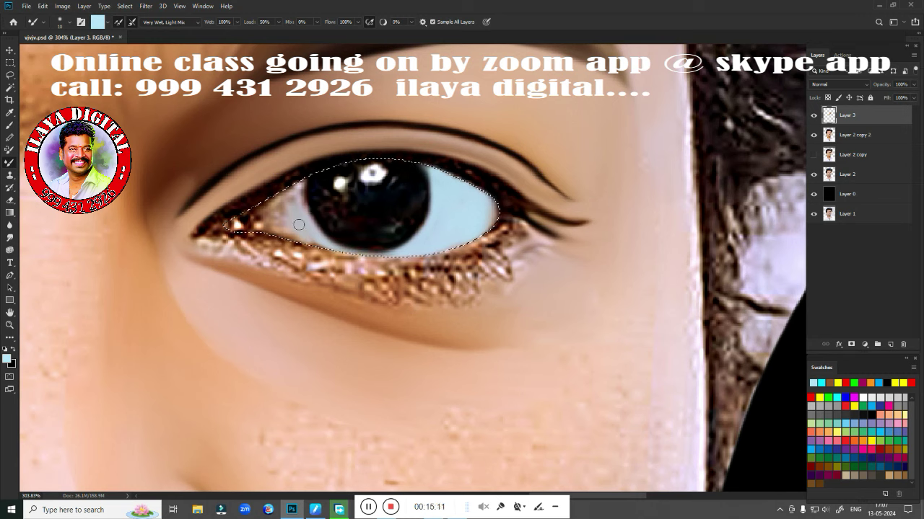
{"action": "mouse_move", "coordinate": [306, 224]}
{"action": "left_mouse_down"}
{"action": "mouse_move", "coordinate": [278, 211]}
{"action": "mouse_move", "coordinate": [297, 238]}
{"action": "left_mouse_up"}
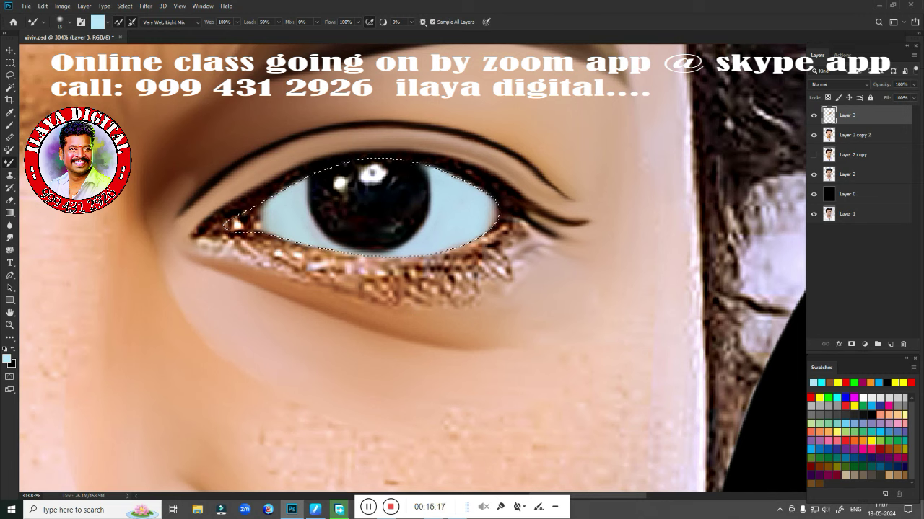
Paint the inner eye corner dark red from Swatches and smudge it into the eye white
{"action": "left_click", "coordinate": [811, 398]}
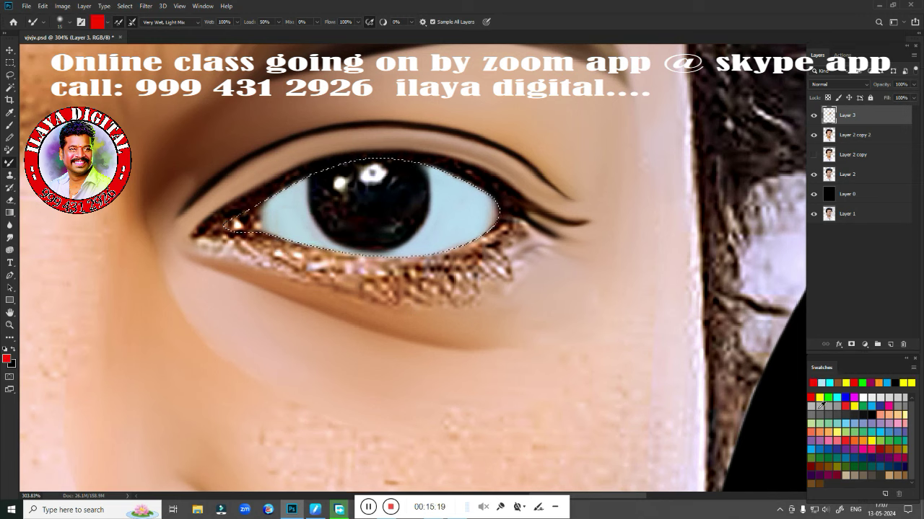
{"action": "left_click", "coordinate": [811, 466]}
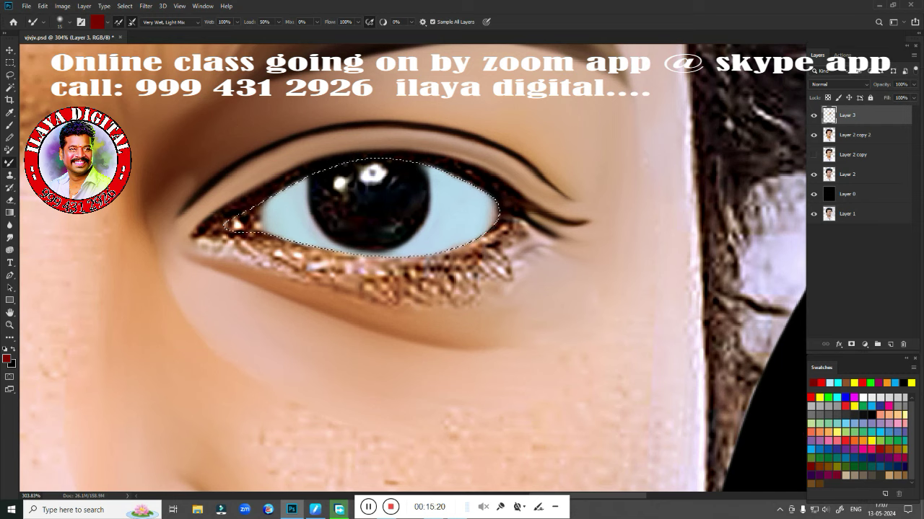
{"action": "left_click_drag", "start_coordinate": [258, 215], "coordinate": [276, 226]}
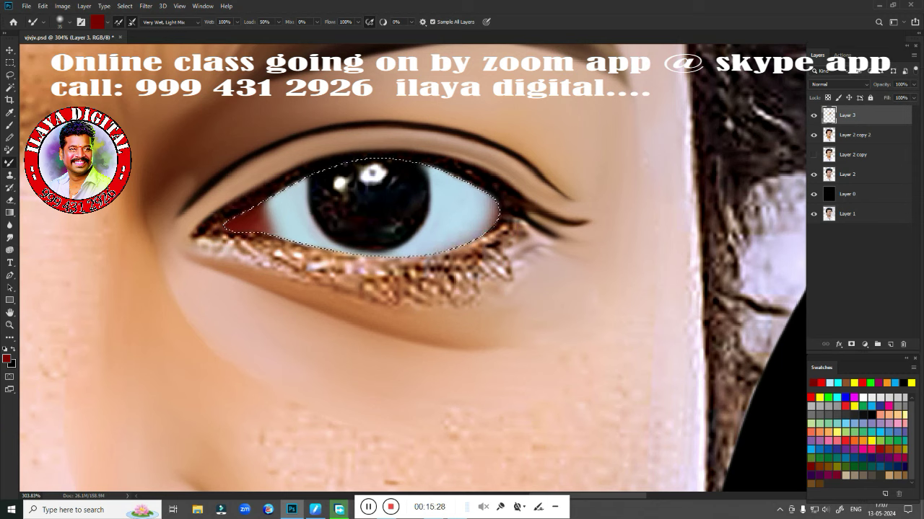
{"action": "key", "text": "r"}
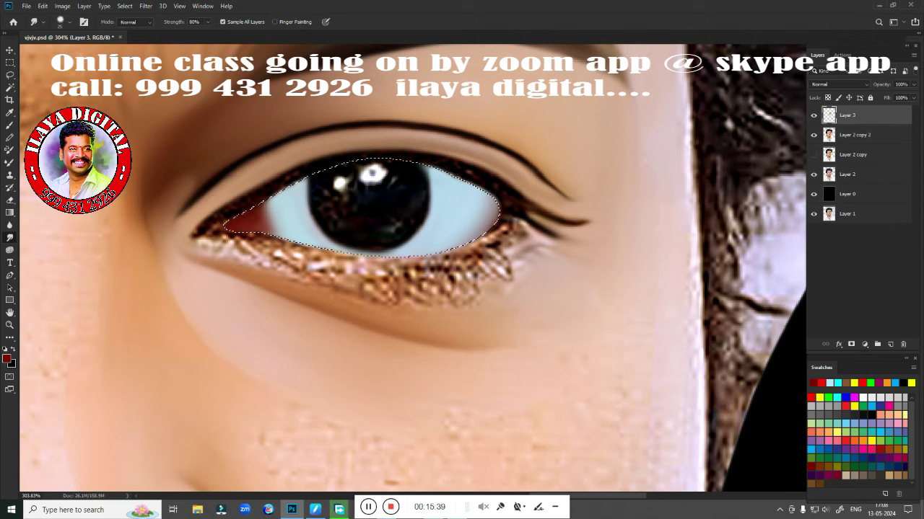
{"action": "mouse_move", "coordinate": [261, 216]}
{"action": "left_mouse_down"}
{"action": "mouse_move", "coordinate": [283, 225]}
{"action": "mouse_move", "coordinate": [273, 218]}
{"action": "left_mouse_up"}
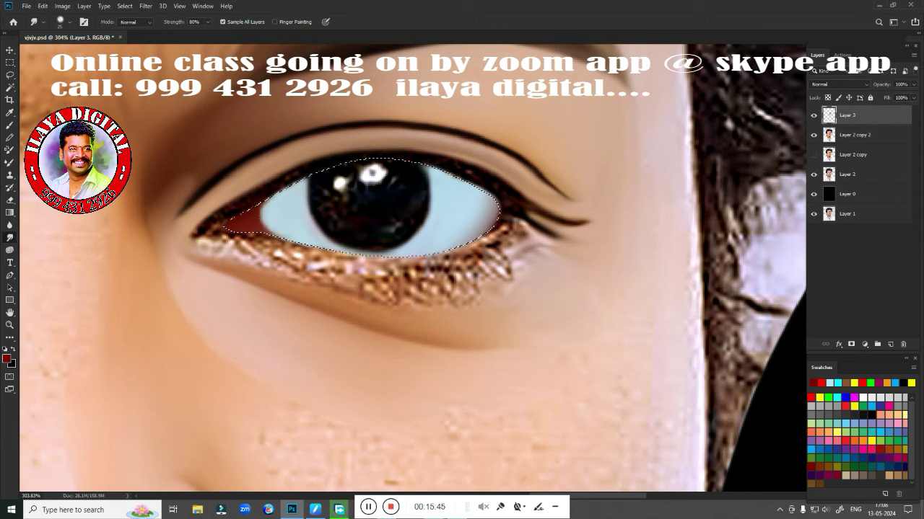
Feather the eye selection by 1.3 pixels, zoom in, and clean the Mixer Brush
{"action": "key", "text": "shift+F6"}
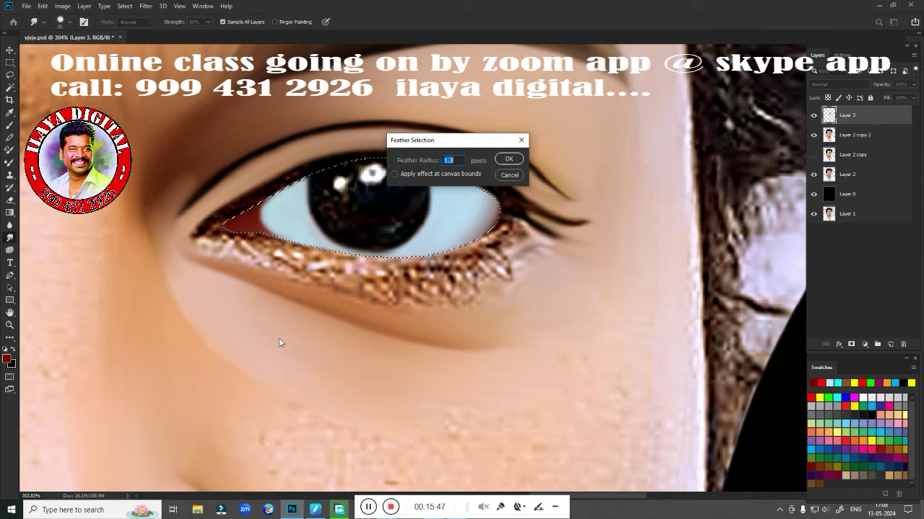
{"action": "key", "text": "Return"}
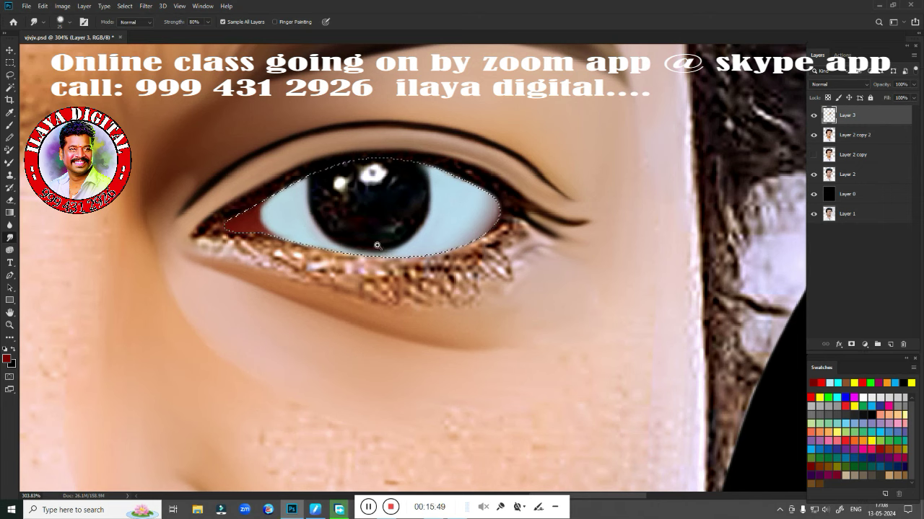
{"action": "left_click_drag", "start_coordinate": [377, 246], "coordinate": [413, 291]}
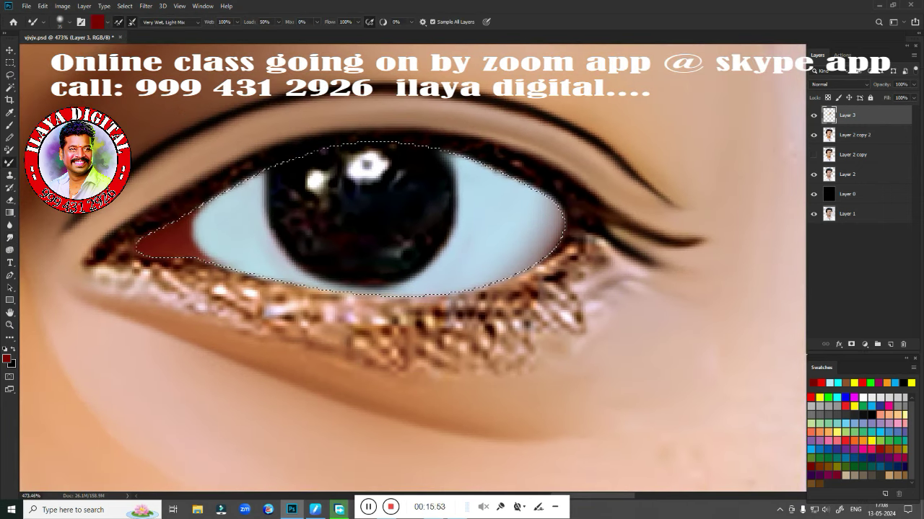
{"action": "left_click", "coordinate": [120, 24]}
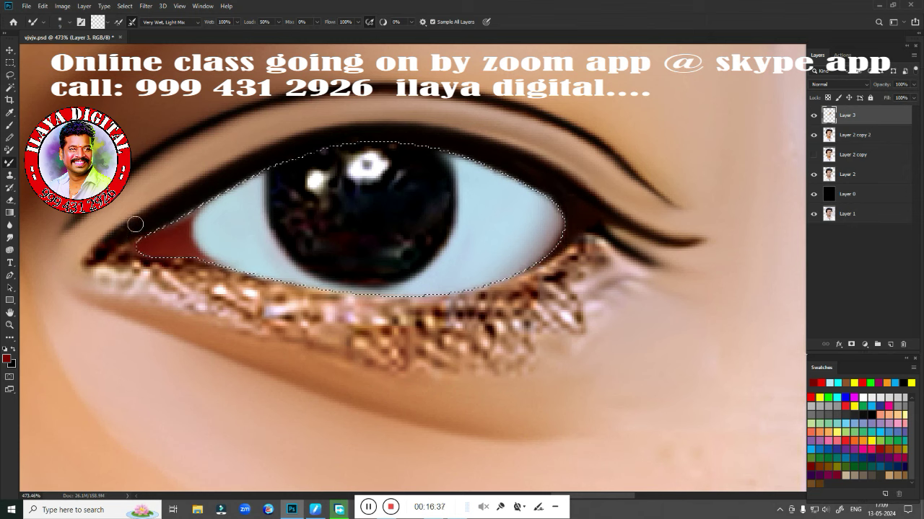
Darken and blend the lash line and lower lid edges, then zoom out
{"action": "mouse_move", "coordinate": [113, 239]}
{"action": "left_mouse_down"}
{"action": "mouse_move", "coordinate": [113, 258]}
{"action": "mouse_move", "coordinate": [135, 244]}
{"action": "mouse_move", "coordinate": [112, 271]}
{"action": "mouse_move", "coordinate": [130, 269]}
{"action": "left_mouse_up"}
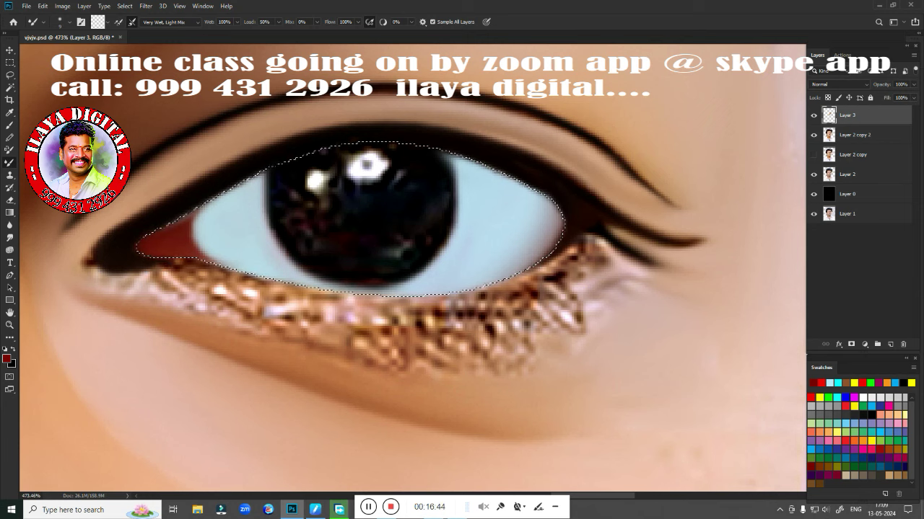
{"action": "left_click_drag", "start_coordinate": [181, 264], "coordinate": [382, 298]}
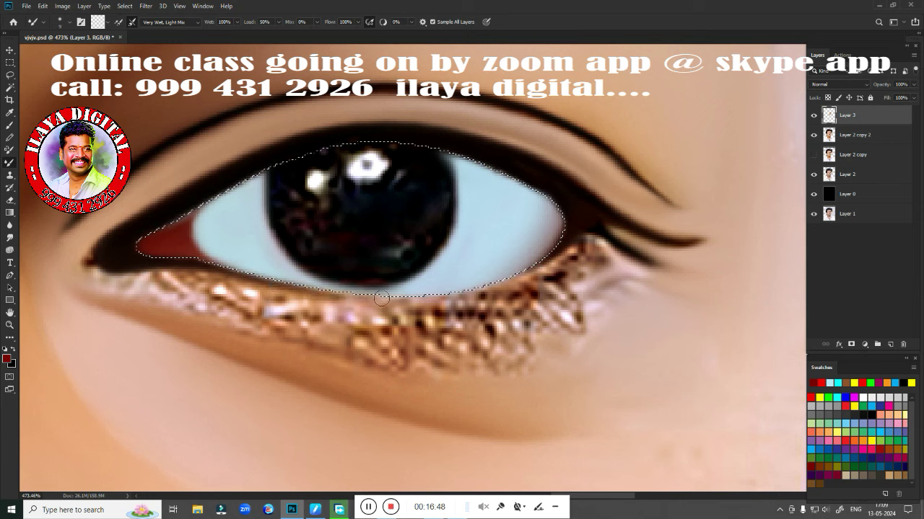
{"action": "left_click_drag", "start_coordinate": [570, 237], "coordinate": [353, 305]}
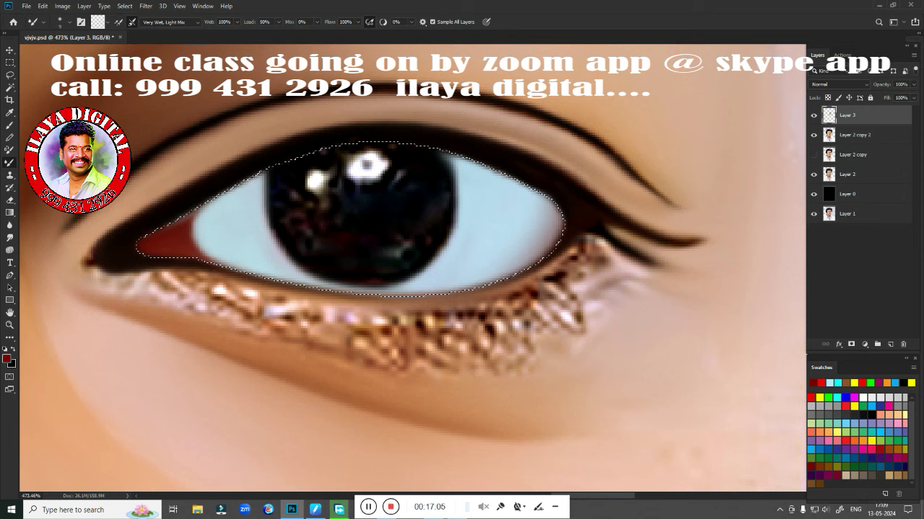
{"action": "mouse_move", "coordinate": [95, 230]}
{"action": "left_mouse_down"}
{"action": "mouse_move", "coordinate": [87, 245]}
{"action": "mouse_move", "coordinate": [97, 282]}
{"action": "left_mouse_up"}
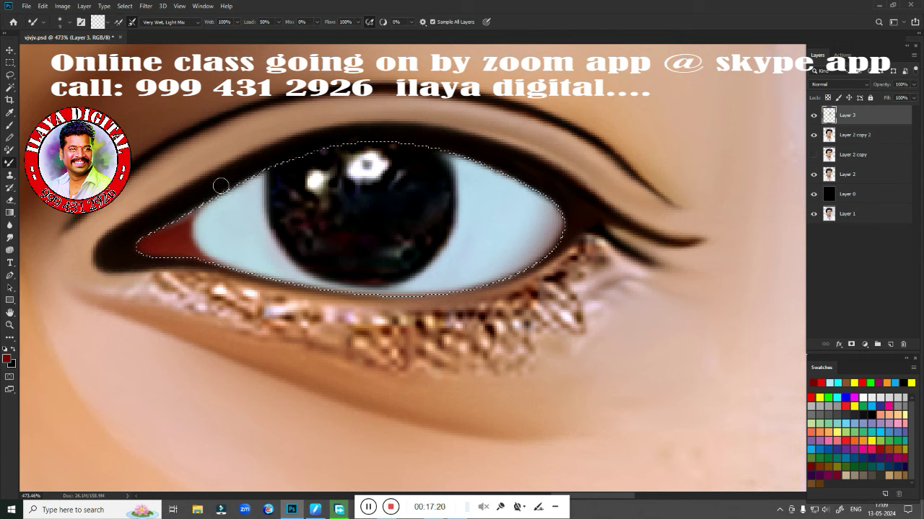
{"action": "scroll", "coordinate": [321, 325], "scroll_direction": "down", "scroll_amount": 2}
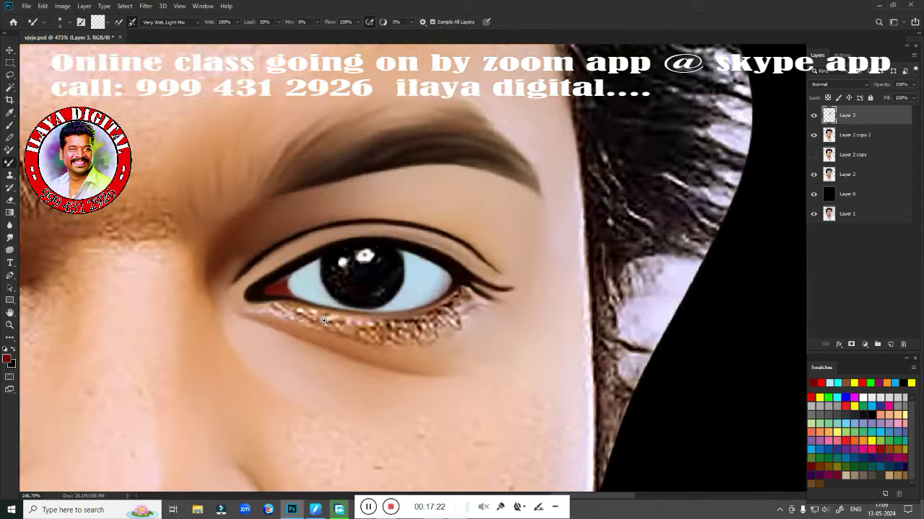
{"action": "scroll", "coordinate": [346, 361], "scroll_direction": "down", "scroll_amount": 2}
{"action": "scroll", "coordinate": [361, 288], "scroll_direction": "down", "scroll_amount": 1}
{"action": "scroll", "coordinate": [361, 275], "scroll_direction": "down", "scroll_amount": 1}
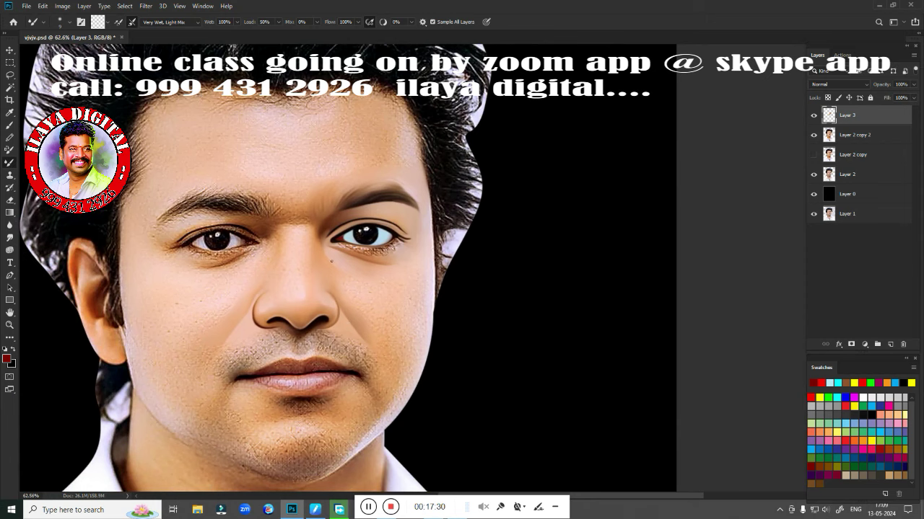
Smudge the skin beside the eye corner and soften the inner lower lashes with a smaller brush
{"action": "scroll", "coordinate": [332, 261], "scroll_direction": "up", "scroll_amount": 5}
{"action": "scroll", "coordinate": [377, 293], "scroll_direction": "up", "scroll_amount": 1}
{"action": "scroll", "coordinate": [404, 254], "scroll_direction": "up", "scroll_amount": 1}
{"action": "left_click_drag", "start_coordinate": [404, 253], "coordinate": [318, 374]}
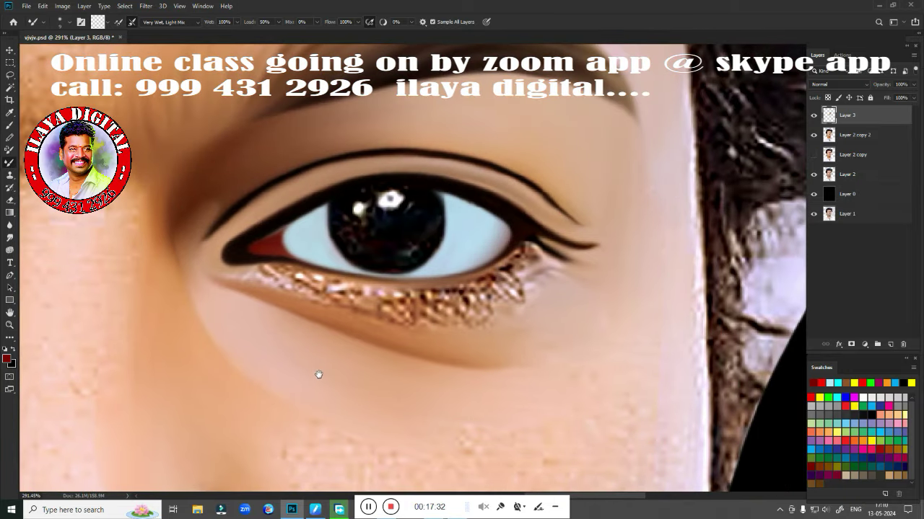
{"action": "key", "text": "r"}
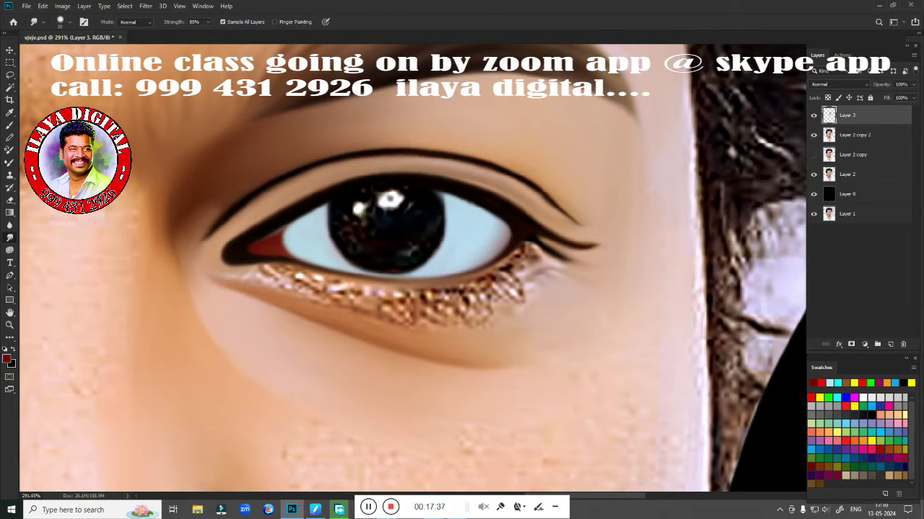
{"action": "left_click_drag", "start_coordinate": [179, 219], "coordinate": [179, 246]}
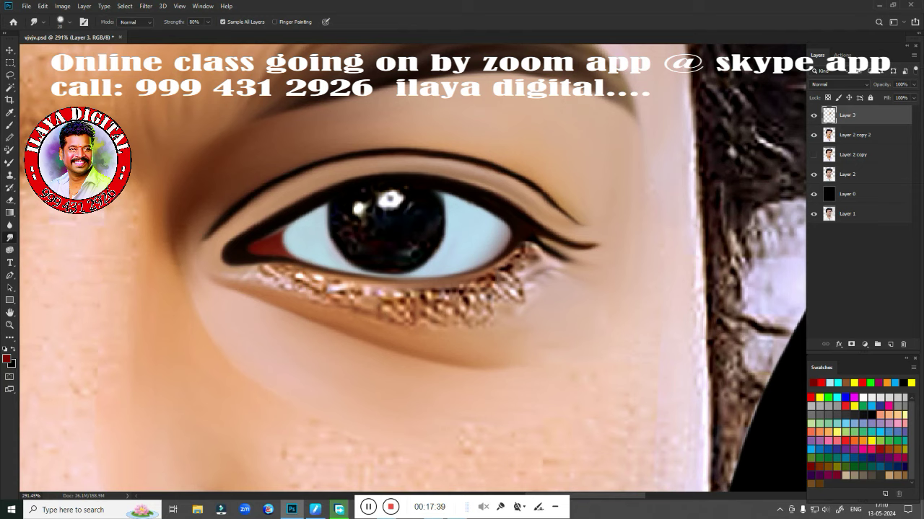
{"action": "key", "text": "bracketleft"}
{"action": "left_click_drag", "start_coordinate": [222, 275], "coordinate": [318, 280]}
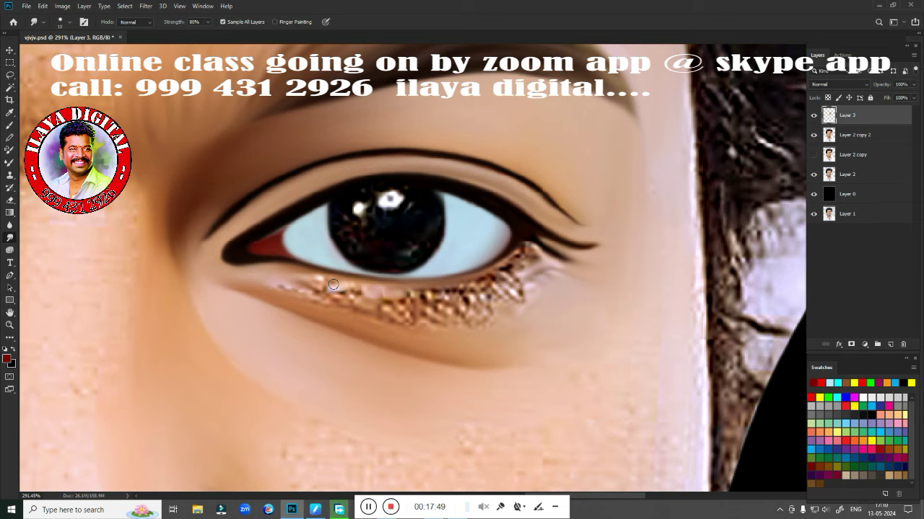
Smooth the bumpy lower-lash texture under the iris and toward the outer corner
{"action": "mouse_move", "coordinate": [342, 287]}
{"action": "left_mouse_down"}
{"action": "mouse_move", "coordinate": [355, 291]}
{"action": "mouse_move", "coordinate": [303, 282]}
{"action": "left_mouse_up"}
{"action": "left_click_drag", "start_coordinate": [418, 296], "coordinate": [462, 294]}
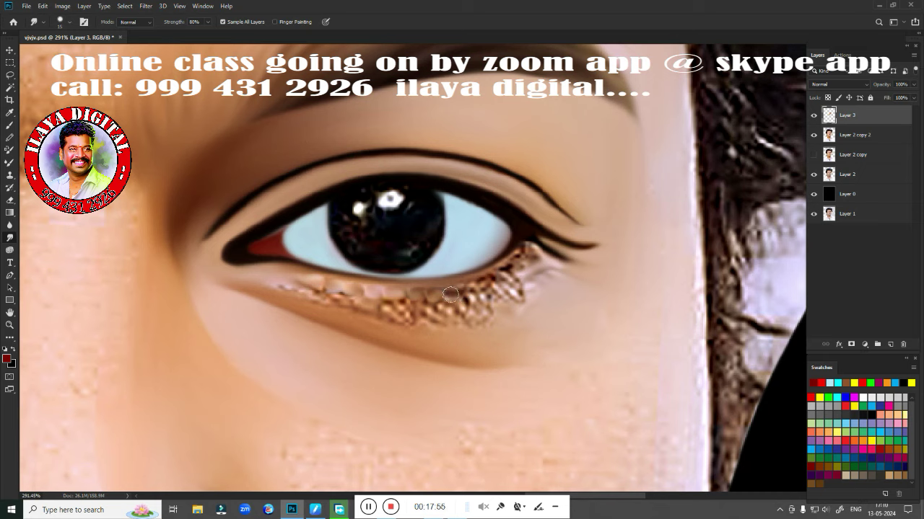
{"action": "mouse_move", "coordinate": [525, 255]}
{"action": "left_mouse_down"}
{"action": "mouse_move", "coordinate": [468, 286]}
{"action": "mouse_move", "coordinate": [541, 268]}
{"action": "mouse_move", "coordinate": [528, 264]}
{"action": "mouse_move", "coordinate": [560, 276]}
{"action": "mouse_move", "coordinate": [523, 266]}
{"action": "mouse_move", "coordinate": [521, 277]}
{"action": "left_mouse_up"}
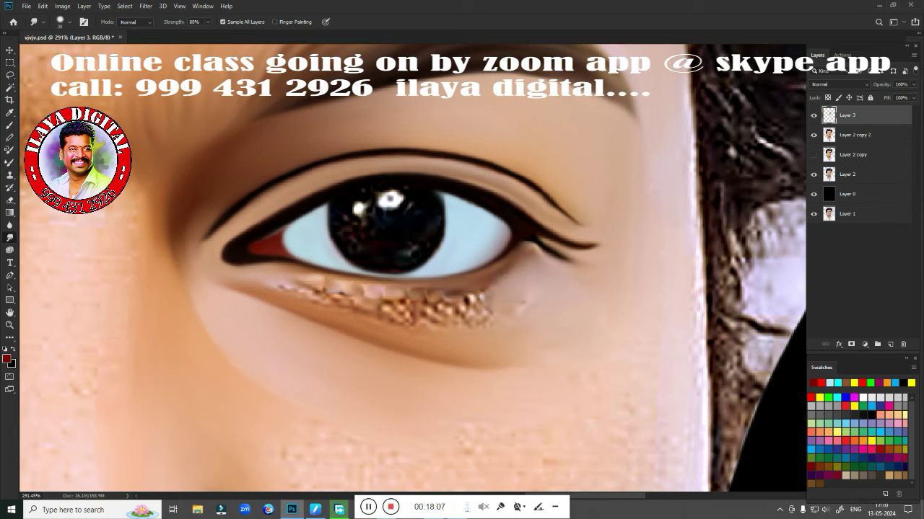
{"action": "left_click_drag", "start_coordinate": [288, 292], "coordinate": [317, 300]}
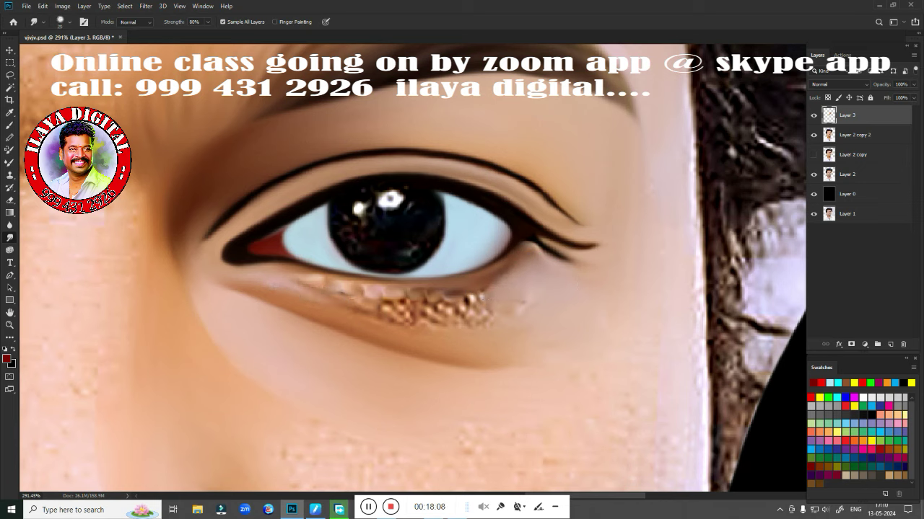
{"action": "mouse_move", "coordinate": [403, 316]}
{"action": "left_mouse_down"}
{"action": "mouse_move", "coordinate": [483, 303]}
{"action": "mouse_move", "coordinate": [490, 313]}
{"action": "mouse_move", "coordinate": [478, 314]}
{"action": "mouse_move", "coordinate": [526, 281]}
{"action": "left_mouse_up"}
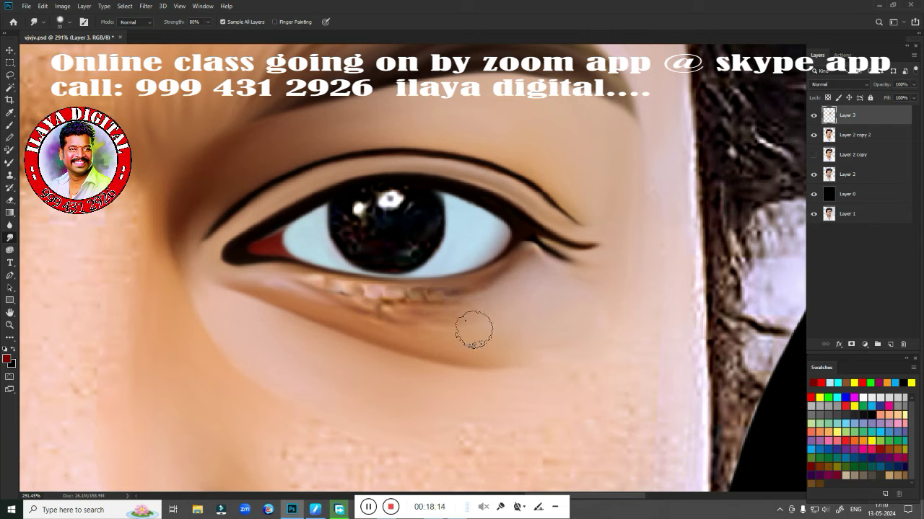
{"action": "mouse_move", "coordinate": [394, 316]}
{"action": "left_mouse_down"}
{"action": "mouse_move", "coordinate": [305, 295]}
{"action": "mouse_move", "coordinate": [378, 313]}
{"action": "mouse_move", "coordinate": [420, 310]}
{"action": "left_mouse_up"}
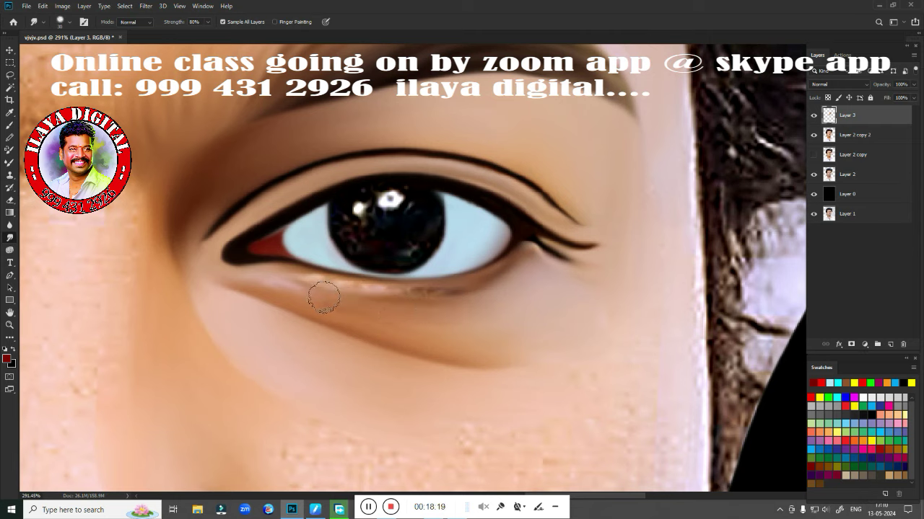
{"action": "left_click_drag", "start_coordinate": [273, 287], "coordinate": [347, 301]}
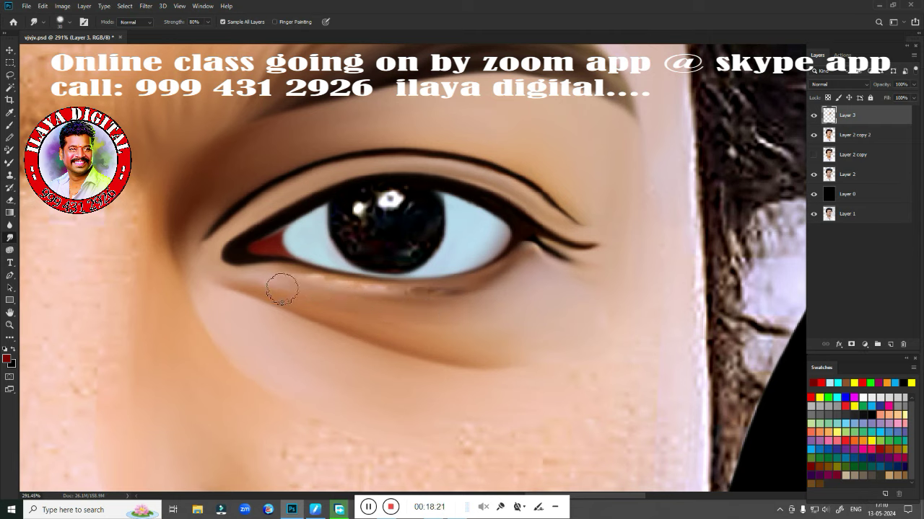
{"action": "mouse_move", "coordinate": [281, 289]}
{"action": "left_mouse_down"}
{"action": "mouse_move", "coordinate": [381, 317]}
{"action": "mouse_move", "coordinate": [457, 310]}
{"action": "mouse_move", "coordinate": [333, 290]}
{"action": "mouse_move", "coordinate": [461, 300]}
{"action": "mouse_move", "coordinate": [514, 272]}
{"action": "mouse_move", "coordinate": [531, 243]}
{"action": "mouse_move", "coordinate": [606, 251]}
{"action": "left_mouse_up"}
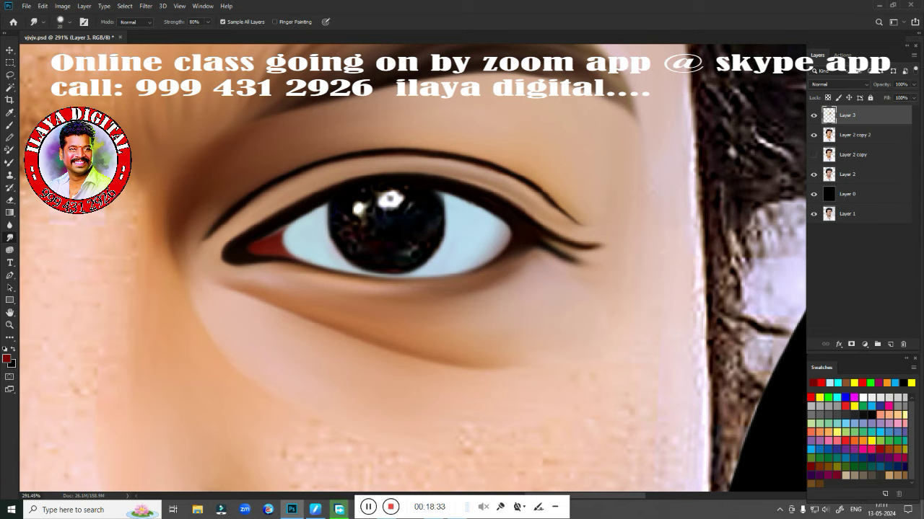
{"action": "left_click_drag", "start_coordinate": [531, 257], "coordinate": [537, 262]}
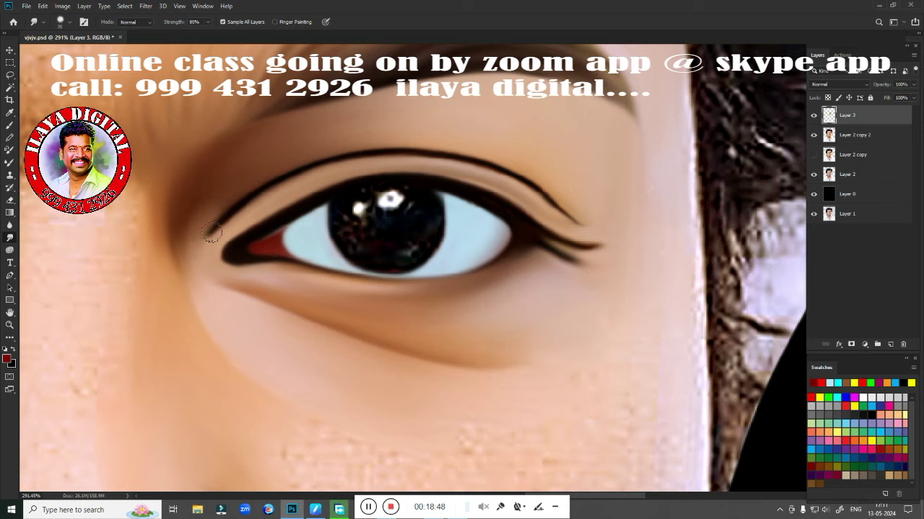
Soften the inner-corner eyelid line and the tail of the upper crease
{"action": "left_click_drag", "start_coordinate": [213, 229], "coordinate": [235, 210]}
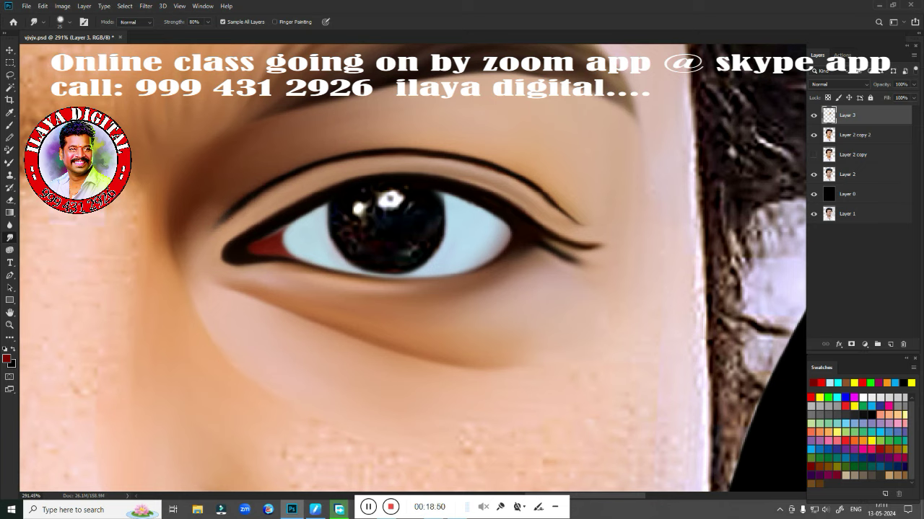
{"action": "mouse_move", "coordinate": [193, 253]}
{"action": "left_mouse_down"}
{"action": "mouse_move", "coordinate": [228, 220]}
{"action": "mouse_move", "coordinate": [210, 229]}
{"action": "left_mouse_up"}
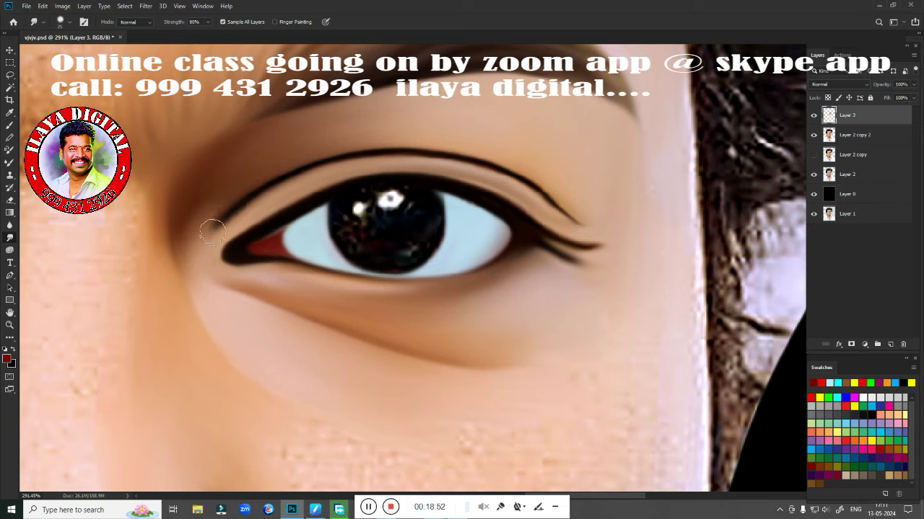
{"action": "left_click_drag", "start_coordinate": [537, 189], "coordinate": [586, 224]}
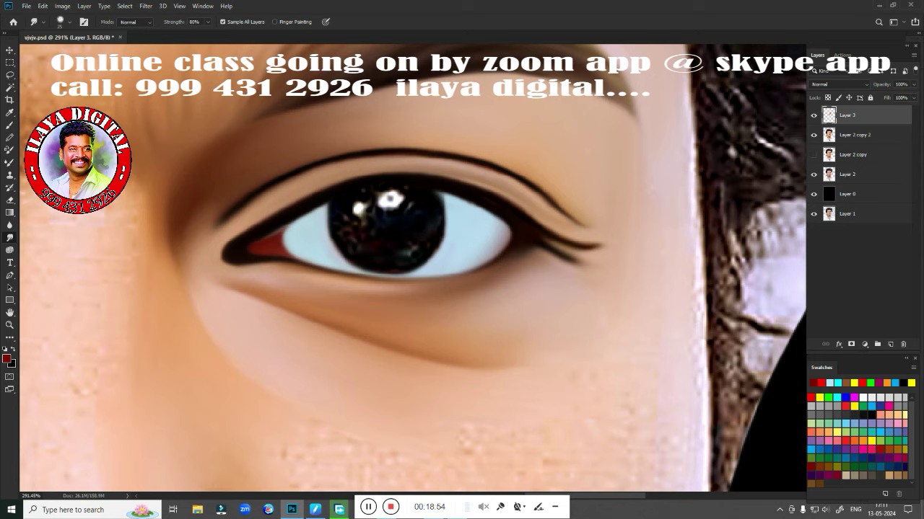
{"action": "left_click_drag", "start_coordinate": [216, 212], "coordinate": [249, 189]}
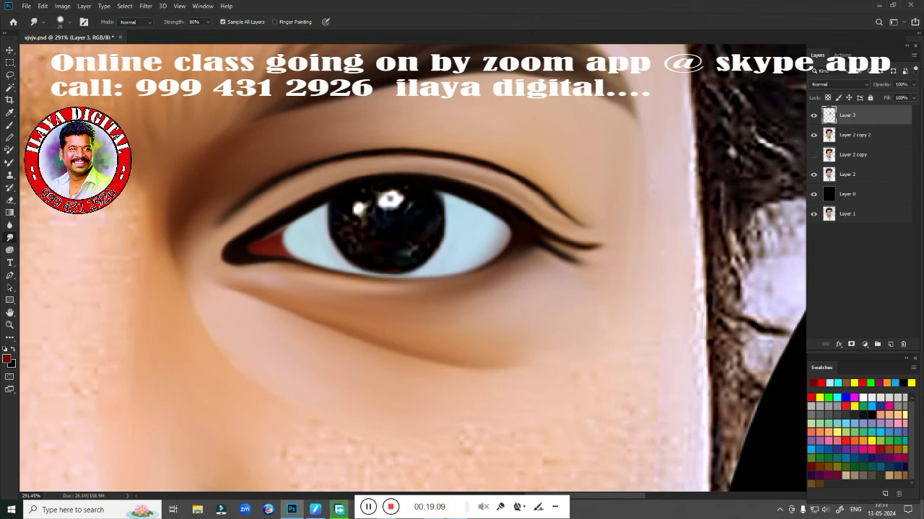
Zoom back onto the eye and smudge the under-eye shadow edge smooth
{"action": "key", "text": "ctrl+0"}
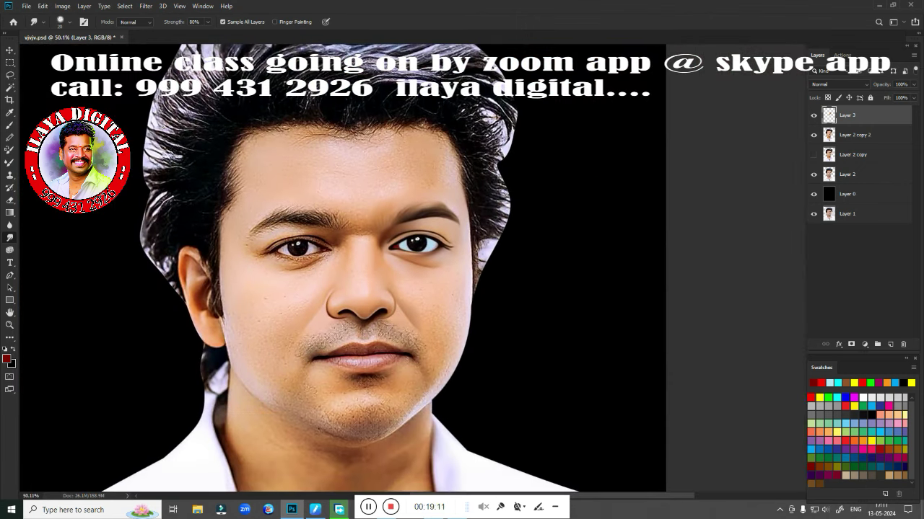
{"action": "left_click", "coordinate": [813, 117]}
{"action": "scroll", "coordinate": [365, 220], "scroll_direction": "up", "scroll_amount": 5}
{"action": "scroll", "coordinate": [365, 220], "scroll_direction": "up", "scroll_amount": 2}
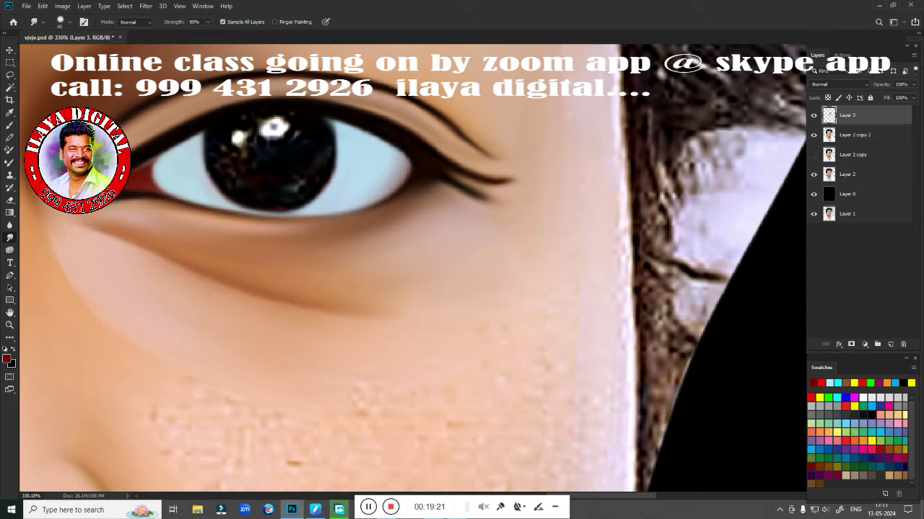
{"action": "left_click_drag", "start_coordinate": [334, 305], "coordinate": [412, 303]}
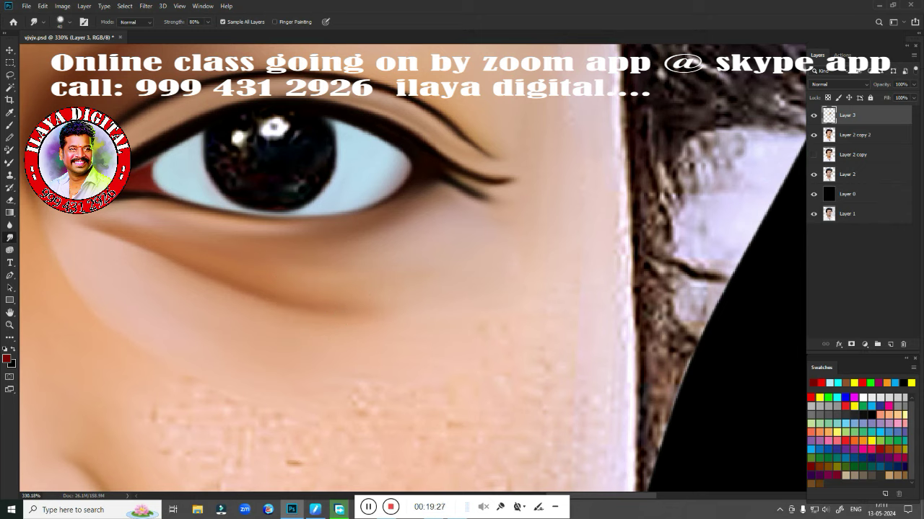
Hide Layer 3 to compare against the original unretouched eye
{"action": "scroll", "coordinate": [405, 300], "scroll_direction": "down", "scroll_amount": 5}
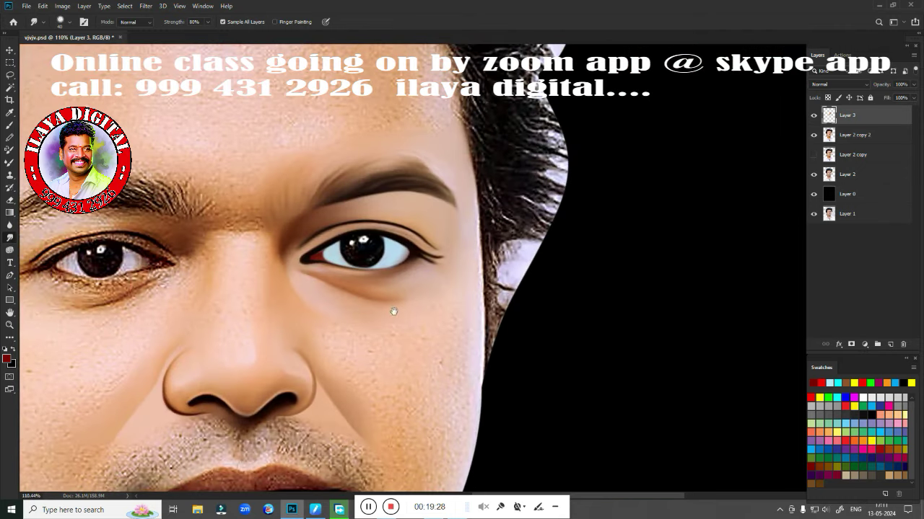
{"action": "scroll", "coordinate": [394, 311], "scroll_direction": "up", "scroll_amount": 2}
{"action": "scroll", "coordinate": [433, 274], "scroll_direction": "up", "scroll_amount": 2}
{"action": "scroll", "coordinate": [408, 272], "scroll_direction": "up", "scroll_amount": 1}
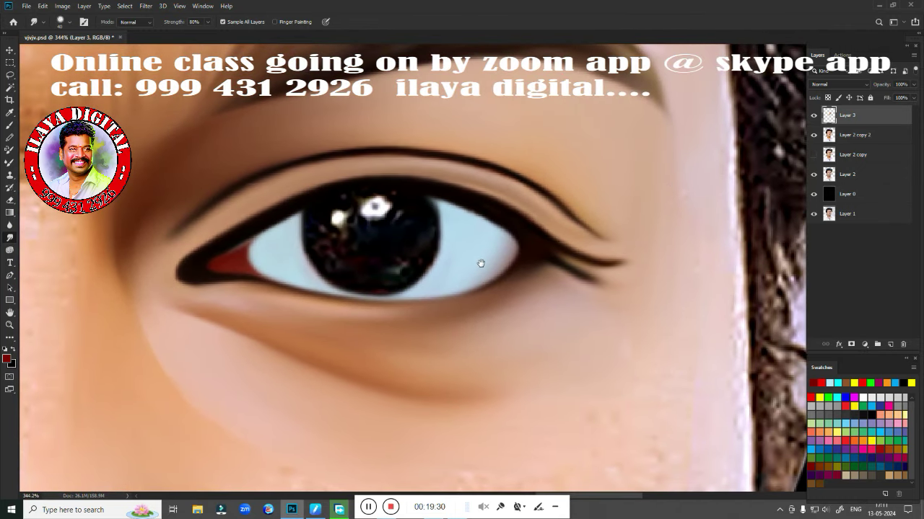
{"action": "left_click", "coordinate": [813, 115]}
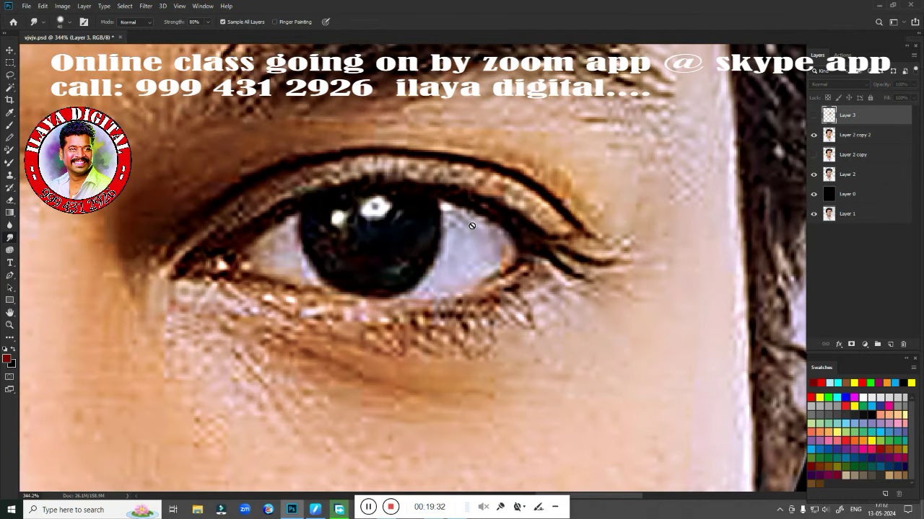
Draw an elliptical selection around the iris, resizing and nudging it to fit
{"action": "key", "text": "m"}
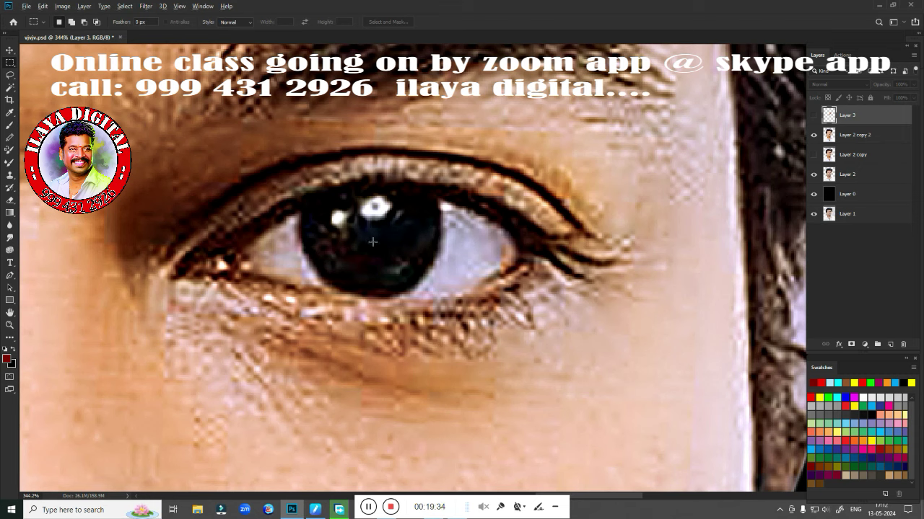
{"action": "left_click", "coordinate": [442, 263]}
{"action": "right_click", "coordinate": [10, 63]}
{"action": "left_click", "coordinate": [58, 83]}
{"action": "left_click_drag", "start_coordinate": [371, 232], "coordinate": [440, 355]}
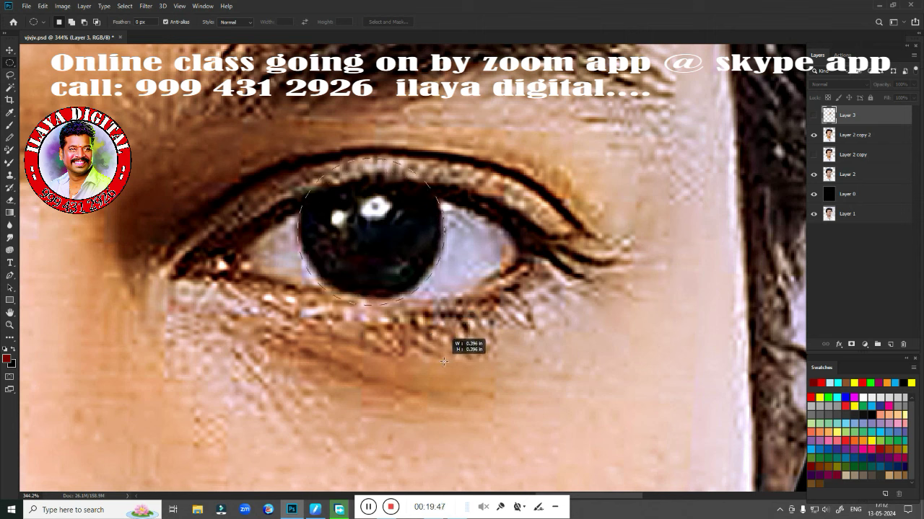
{"action": "left_click_drag", "start_coordinate": [441, 355], "coordinate": [434, 339]}
{"action": "left_click_drag", "start_coordinate": [429, 281], "coordinate": [428, 276]}
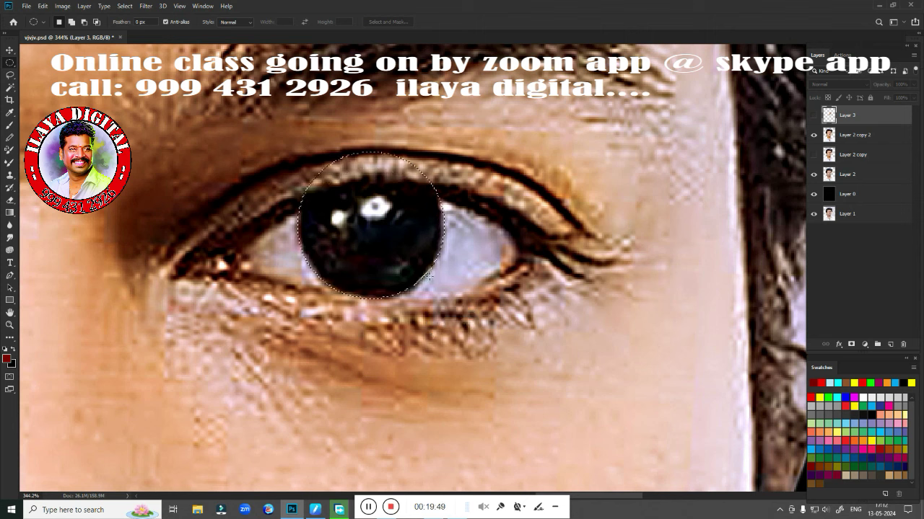
Switch to Smudge, show Layer 3 again, and zoom in on the iris
{"action": "key", "text": "r"}
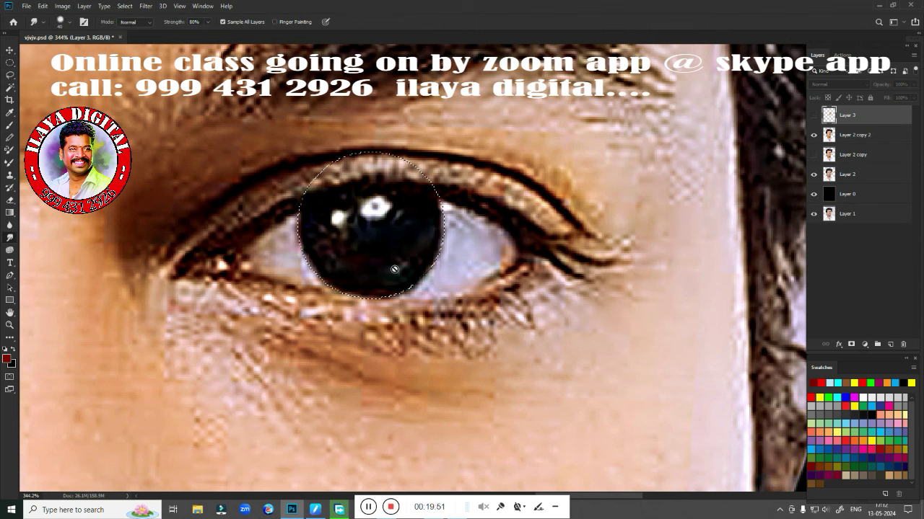
{"action": "left_click", "coordinate": [813, 115]}
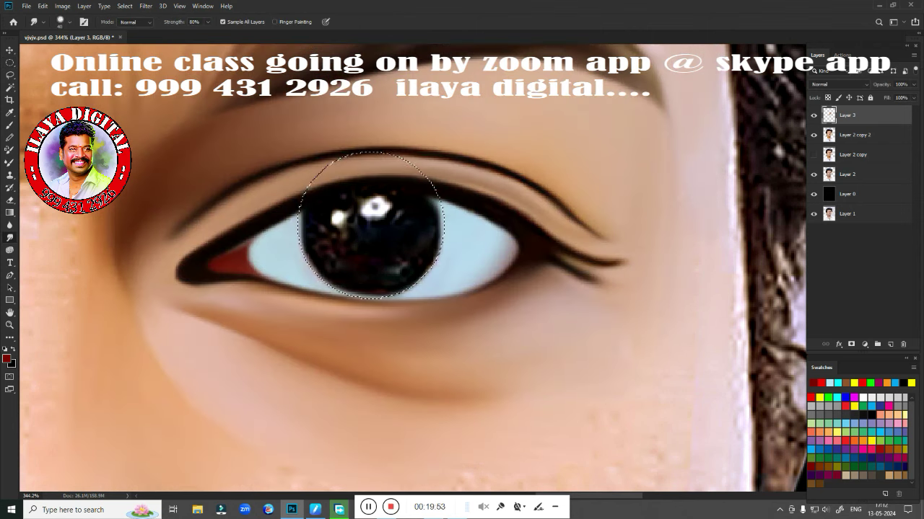
{"action": "key", "text": "ctrl+d"}
{"action": "mouse_move", "coordinate": [435, 277]}
{"action": "left_mouse_down"}
{"action": "mouse_move", "coordinate": [490, 258]}
{"action": "mouse_move", "coordinate": [473, 259]}
{"action": "left_mouse_up"}
{"action": "key", "text": "ctrl+shift+d"}
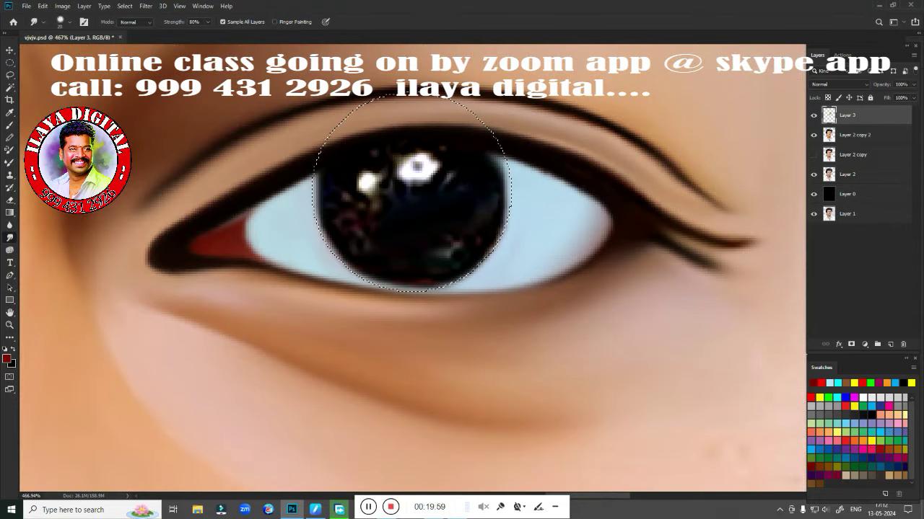
Smudge the iris specks into solid black and reshape the white catch-light
{"action": "left_click_drag", "start_coordinate": [424, 269], "coordinate": [503, 196]}
{"action": "left_click_drag", "start_coordinate": [470, 165], "coordinate": [507, 177]}
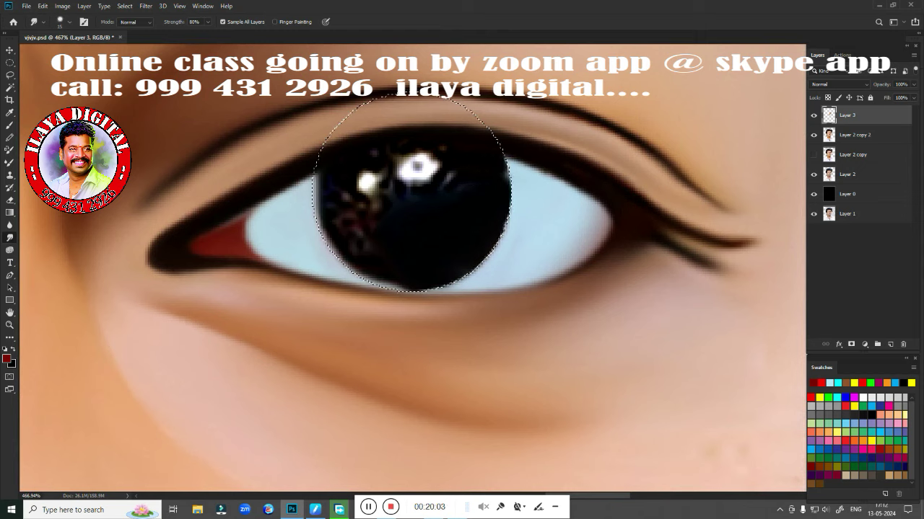
{"action": "key", "text": "bracketright"}
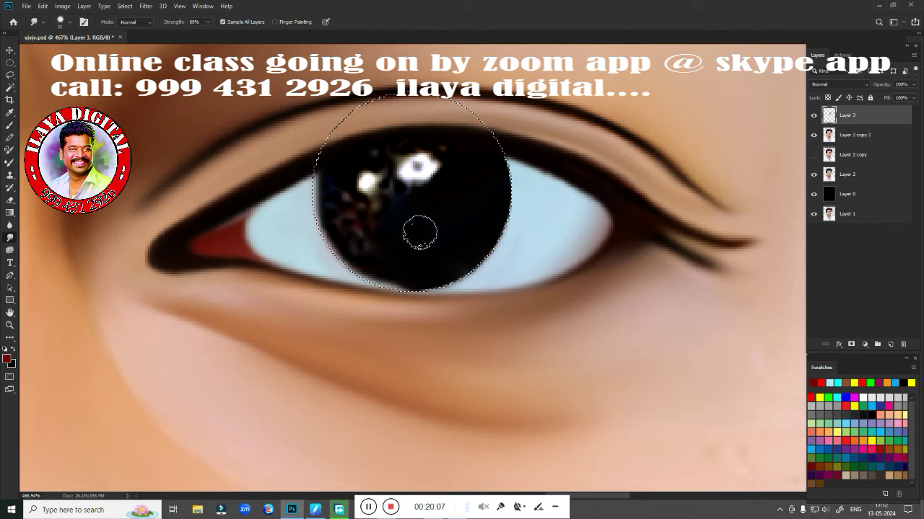
{"action": "left_click_drag", "start_coordinate": [381, 212], "coordinate": [339, 241]}
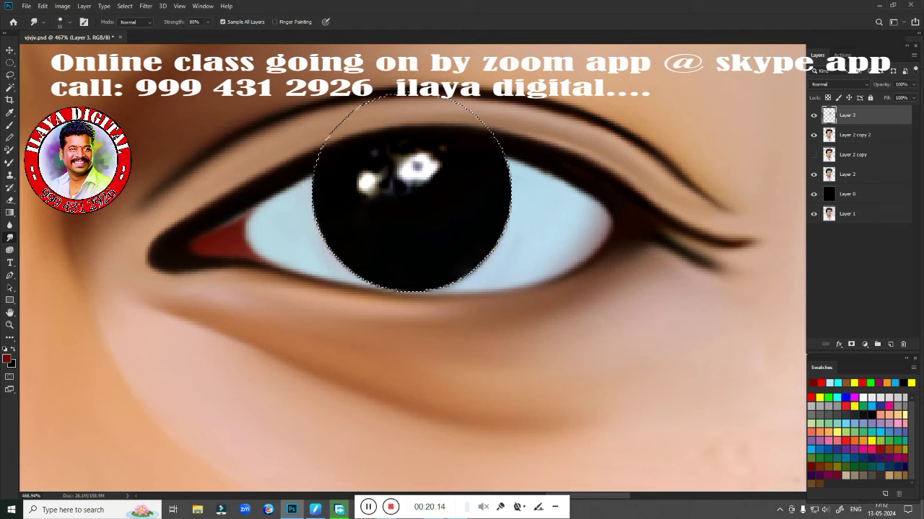
{"action": "left_click_drag", "start_coordinate": [371, 151], "coordinate": [452, 153]}
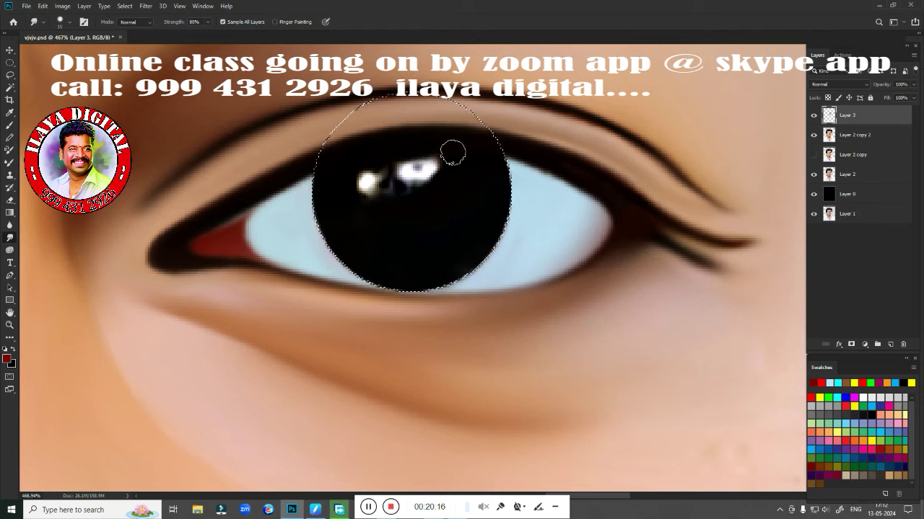
{"action": "mouse_move", "coordinate": [387, 169]}
{"action": "left_mouse_down"}
{"action": "mouse_move", "coordinate": [400, 195]}
{"action": "mouse_move", "coordinate": [417, 196]}
{"action": "left_mouse_up"}
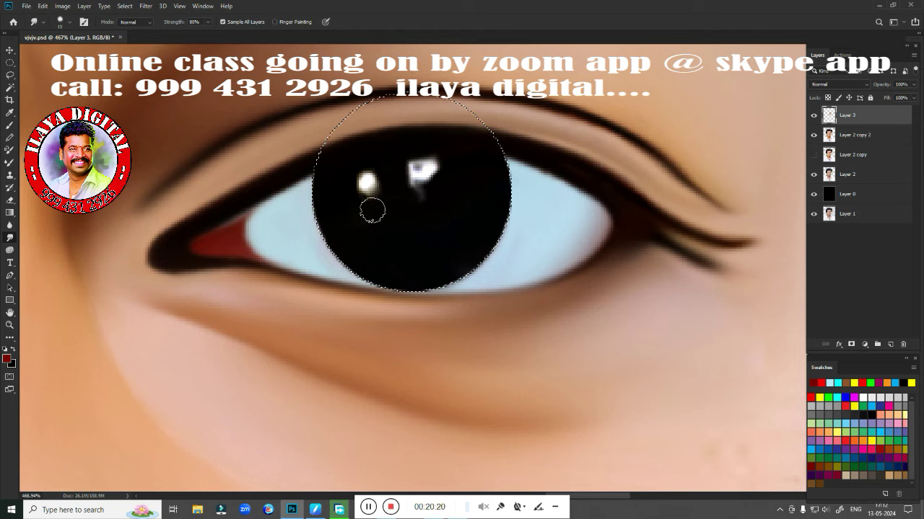
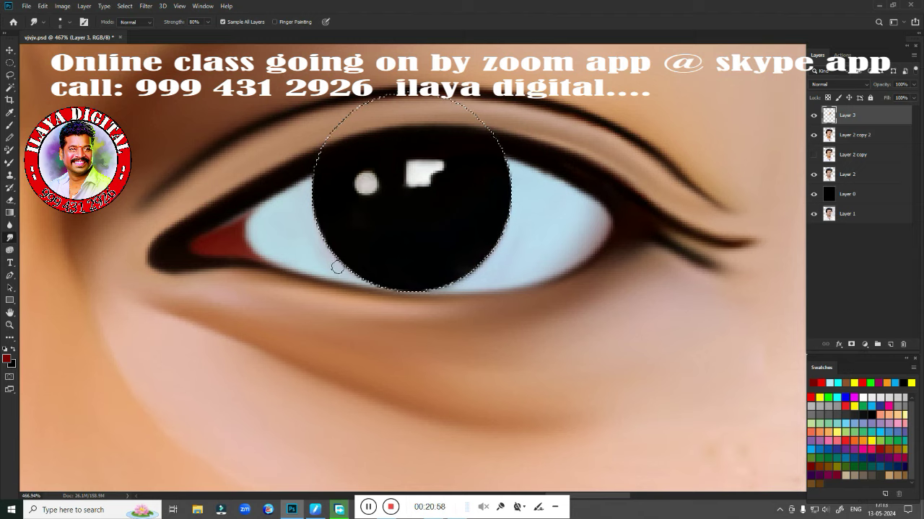
Feather the circular iris selection by 1.3 px and enlarge the brush to about 30 px
{"action": "key", "text": "shift+F6"}
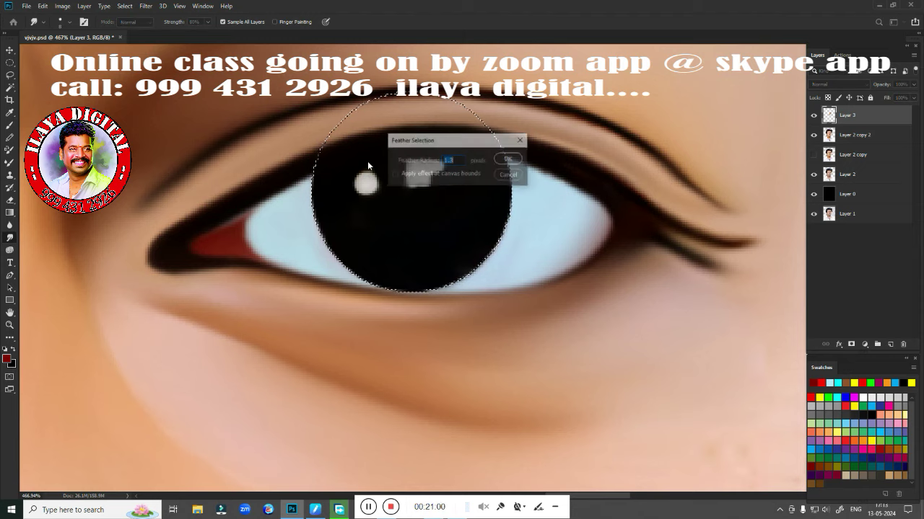
{"action": "key", "text": "Return"}
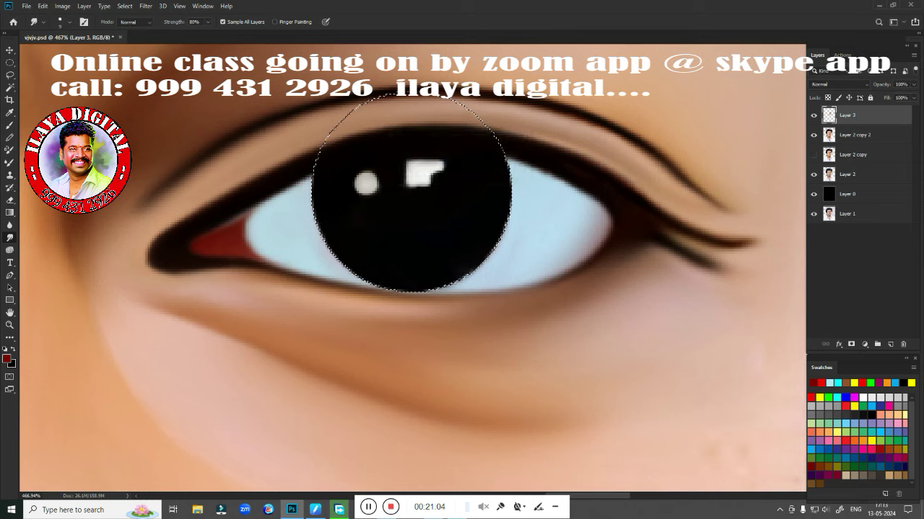
{"action": "key", "text": "bracketright"}
{"action": "key", "text": "bracketright"}
{"action": "key", "text": "bracketright"}
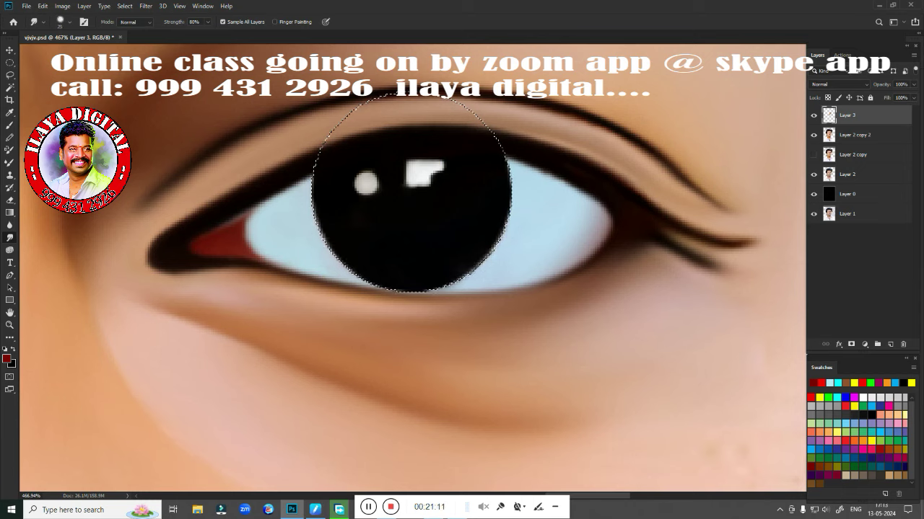
Frame the nose and lips and load the Layer 2 face outline as a selection
{"action": "scroll", "coordinate": [381, 334], "scroll_direction": "down", "scroll_amount": 5}
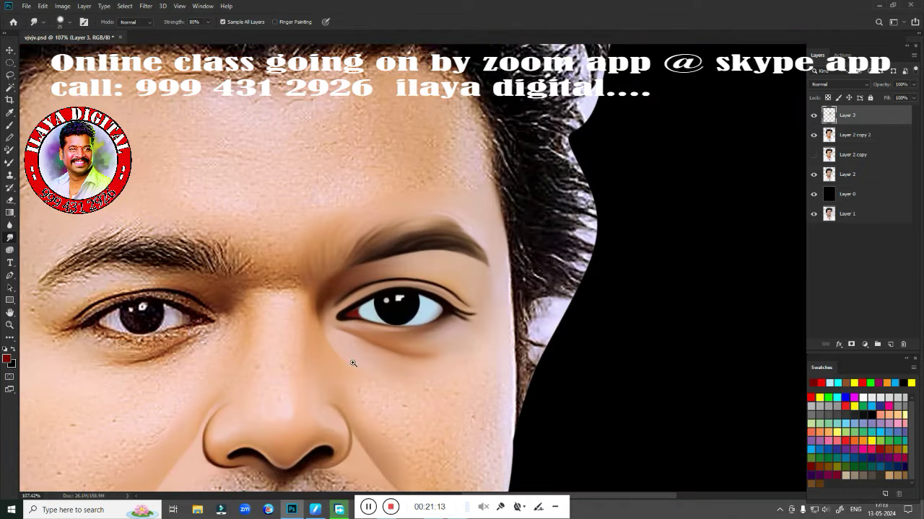
{"action": "scroll", "coordinate": [353, 363], "scroll_direction": "down", "scroll_amount": 2}
{"action": "scroll", "coordinate": [448, 173], "scroll_direction": "up", "scroll_amount": 2}
{"action": "scroll", "coordinate": [445, 238], "scroll_direction": "up", "scroll_amount": 1}
{"action": "scroll", "coordinate": [458, 253], "scroll_direction": "up", "scroll_amount": 1}
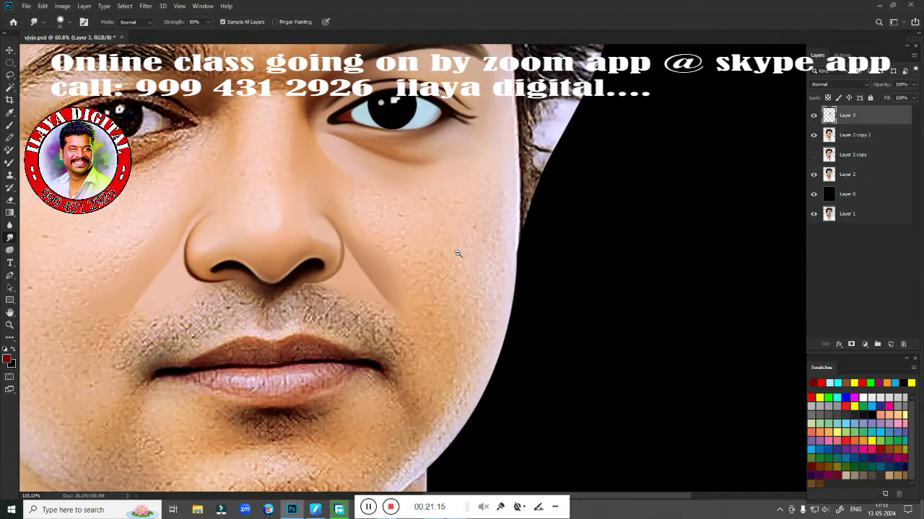
{"action": "scroll", "coordinate": [476, 252], "scroll_direction": "up", "scroll_amount": 2}
{"action": "left_click_drag", "start_coordinate": [473, 217], "coordinate": [470, 302]}
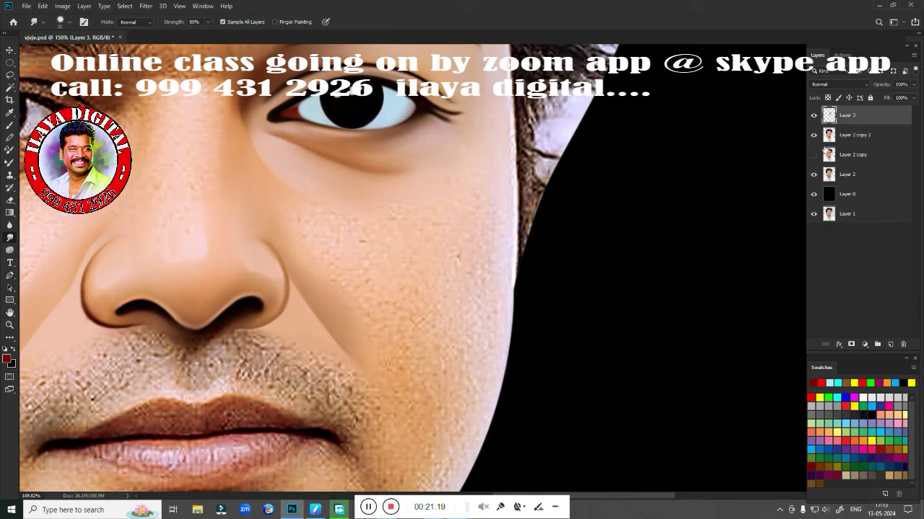
{"action": "left_click", "coordinate": [829, 177], "text": "ctrl"}
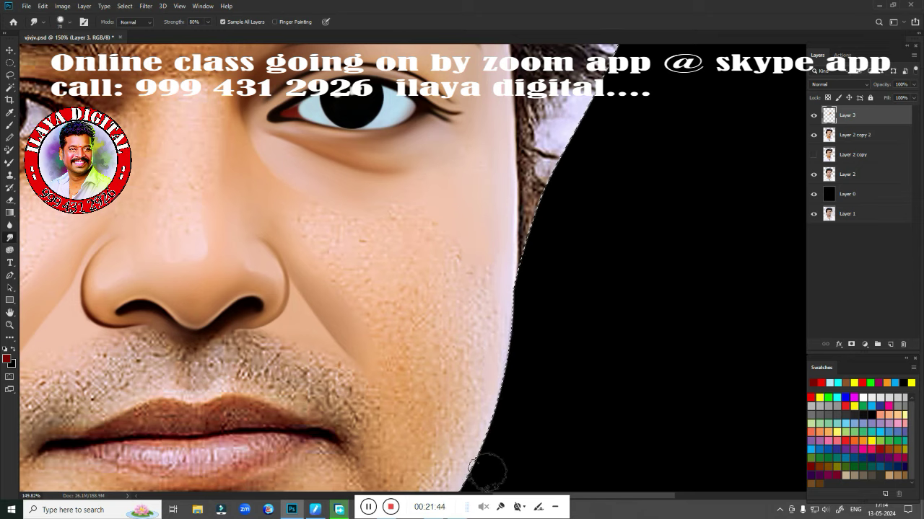
Smudge the cheek skin beside the nose with a 100 px brush
{"action": "mouse_move", "coordinate": [377, 326]}
{"action": "left_mouse_down"}
{"action": "mouse_move", "coordinate": [353, 299]}
{"action": "mouse_move", "coordinate": [423, 275]}
{"action": "mouse_move", "coordinate": [438, 289]}
{"action": "mouse_move", "coordinate": [443, 278]}
{"action": "mouse_move", "coordinate": [423, 345]}
{"action": "mouse_move", "coordinate": [401, 354]}
{"action": "left_mouse_up"}
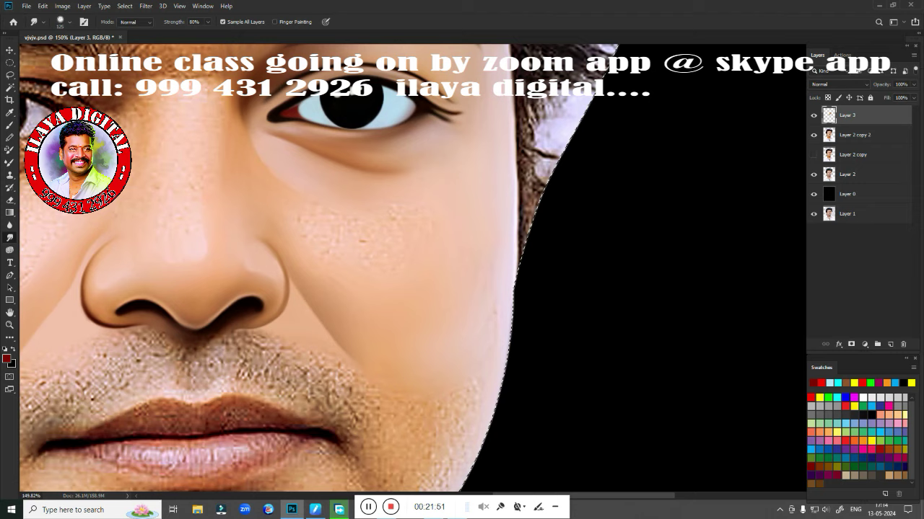
{"action": "left_click_drag", "start_coordinate": [308, 229], "coordinate": [361, 248]}
{"action": "key", "text": "bracketright"}
{"action": "key", "text": "bracketright"}
{"action": "key", "text": "bracketleft"}
{"action": "key", "text": "bracketleft"}
Smudge the stubble beside the mouth corner and blend the skin along the jaw edge
{"action": "scroll", "coordinate": [468, 330], "scroll_direction": "down", "scroll_amount": 3}
{"action": "scroll", "coordinate": [474, 223], "scroll_direction": "up", "scroll_amount": 3}
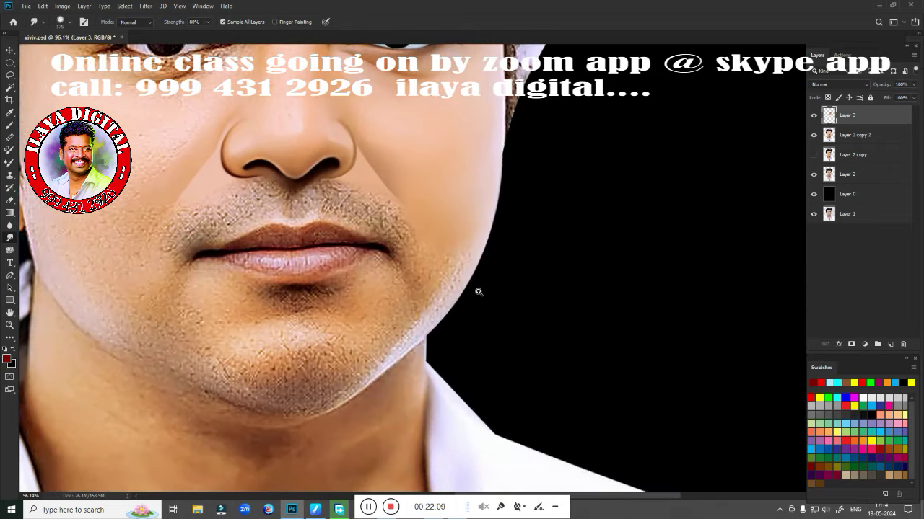
{"action": "scroll", "coordinate": [478, 292], "scroll_direction": "up", "scroll_amount": 2}
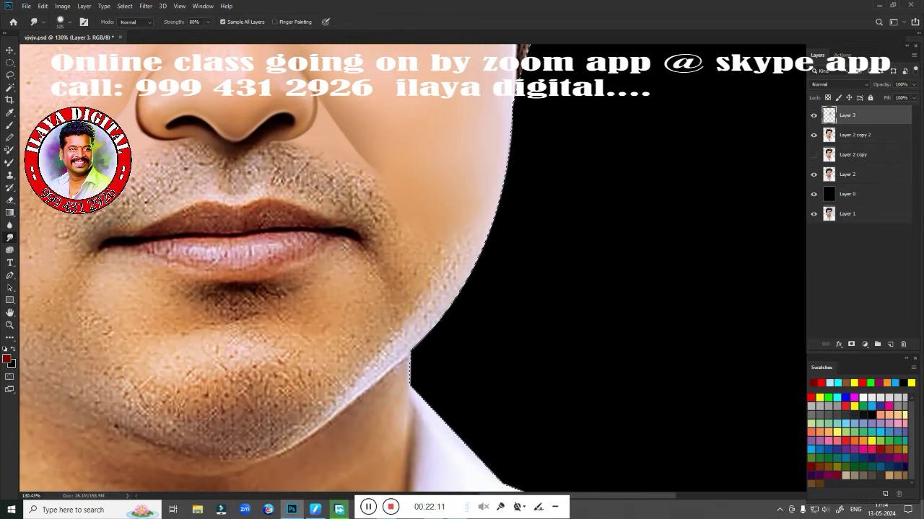
{"action": "mouse_move", "coordinate": [401, 278]}
{"action": "left_mouse_down"}
{"action": "mouse_move", "coordinate": [395, 256]}
{"action": "mouse_move", "coordinate": [402, 264]}
{"action": "left_mouse_up"}
{"action": "mouse_move", "coordinate": [406, 223]}
{"action": "left_mouse_down"}
{"action": "mouse_move", "coordinate": [403, 319]}
{"action": "mouse_move", "coordinate": [406, 235]}
{"action": "mouse_move", "coordinate": [479, 221]}
{"action": "mouse_move", "coordinate": [440, 313]}
{"action": "mouse_move", "coordinate": [401, 348]}
{"action": "mouse_move", "coordinate": [464, 256]}
{"action": "left_mouse_up"}
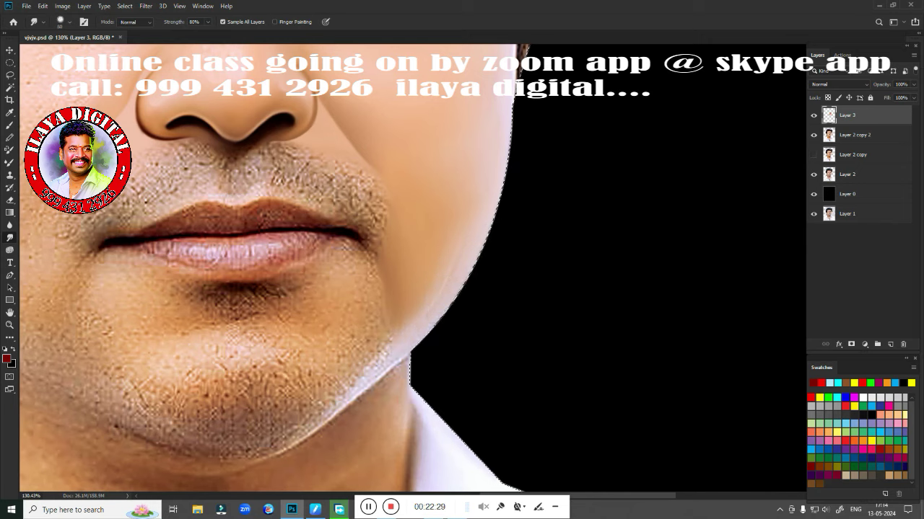
{"action": "mouse_move", "coordinate": [418, 310]}
{"action": "left_mouse_down"}
{"action": "mouse_move", "coordinate": [404, 324]}
{"action": "mouse_move", "coordinate": [470, 255]}
{"action": "mouse_move", "coordinate": [447, 283]}
{"action": "mouse_move", "coordinate": [457, 290]}
{"action": "left_mouse_up"}
{"action": "scroll", "coordinate": [448, 280], "scroll_direction": "down", "scroll_amount": 4}
Clear the face selection and centre the view on the left eye and nose
{"action": "key", "text": "e"}
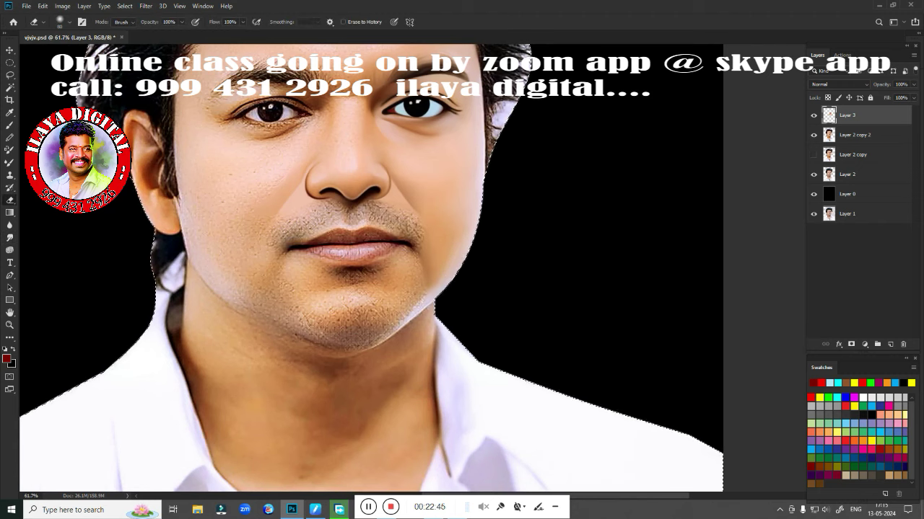
{"action": "key", "text": "ctrl+d"}
{"action": "left_click_drag", "start_coordinate": [414, 231], "coordinate": [413, 366]}
{"action": "scroll", "coordinate": [376, 266], "scroll_direction": "up", "scroll_amount": 2}
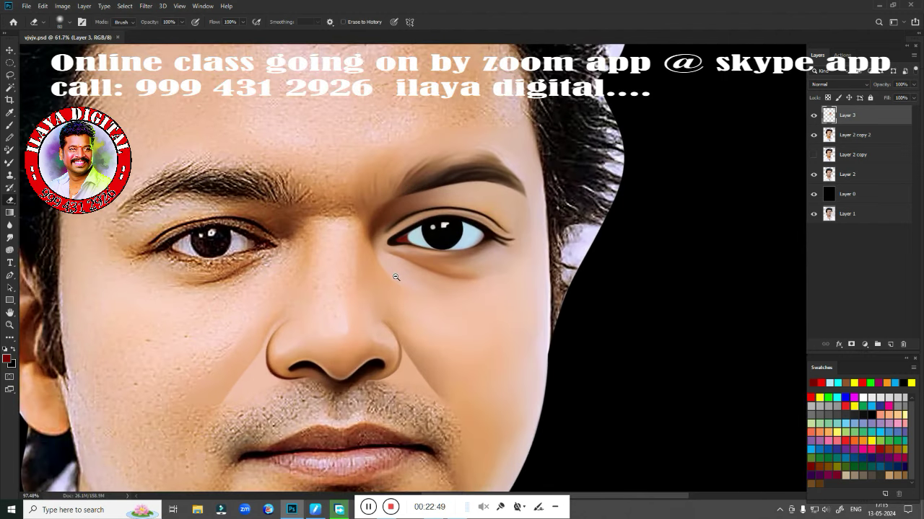
{"action": "scroll", "coordinate": [376, 265], "scroll_direction": "up", "scroll_amount": 2}
{"action": "scroll", "coordinate": [332, 268], "scroll_direction": "up", "scroll_amount": 2}
{"action": "scroll", "coordinate": [291, 273], "scroll_direction": "up", "scroll_amount": 2}
{"action": "left_click_drag", "start_coordinate": [291, 273], "coordinate": [416, 310]}
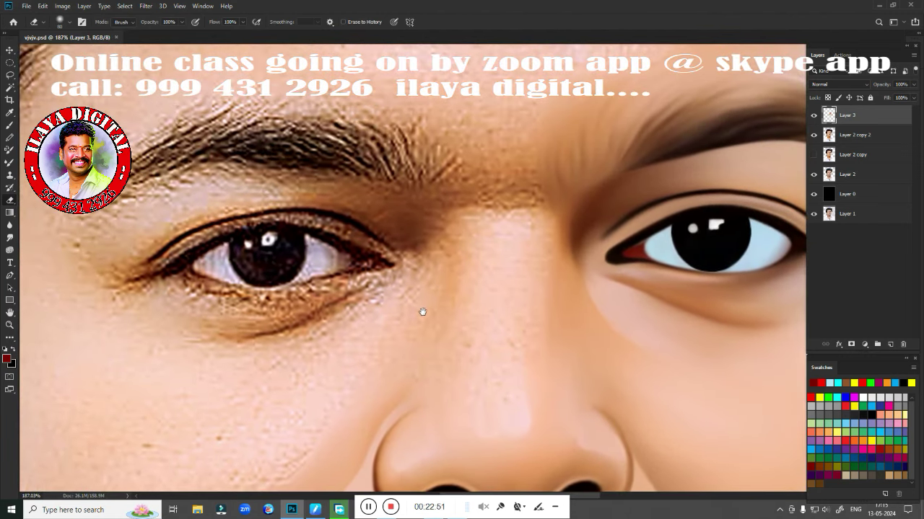
Trace a Pen path under the left eye, around the outer cheek and back beside the nose
{"action": "key", "text": "p"}
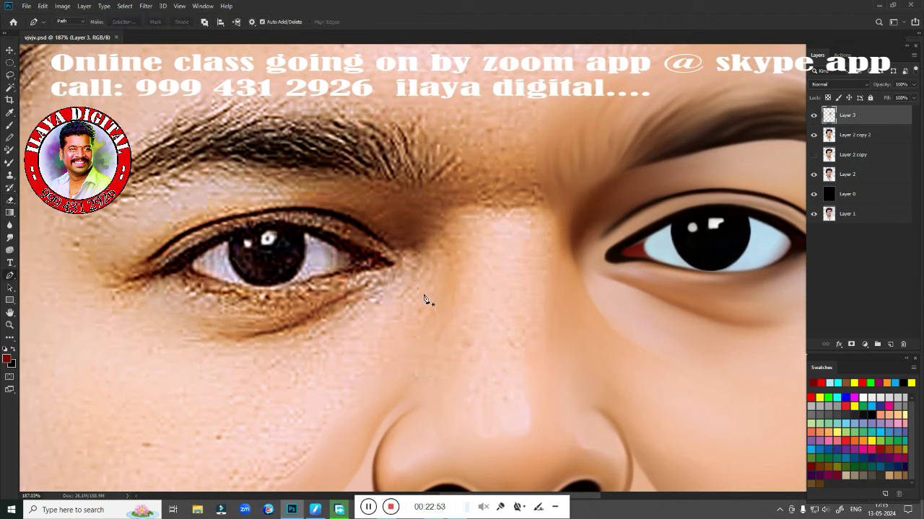
{"action": "left_click", "coordinate": [418, 288]}
{"action": "left_click_drag", "start_coordinate": [362, 298], "coordinate": [361, 300]}
{"action": "left_click_drag", "start_coordinate": [342, 306], "coordinate": [321, 317]}
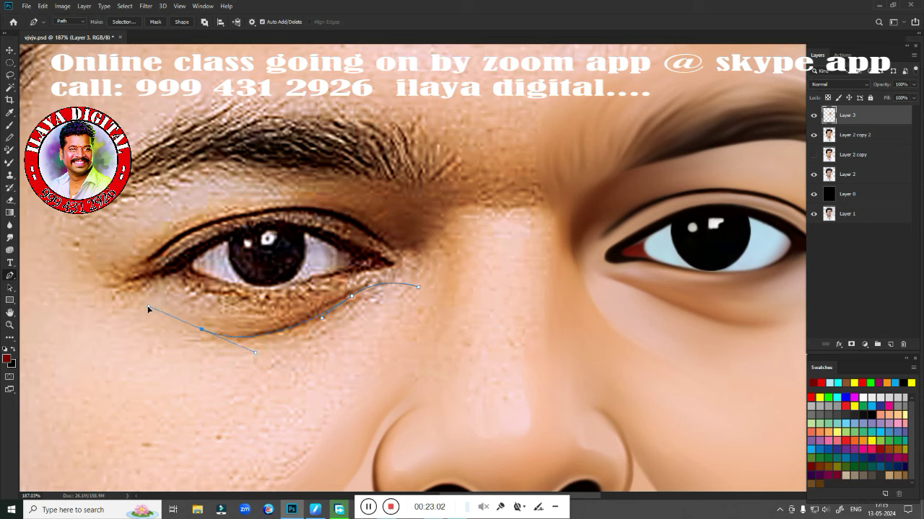
{"action": "left_click_drag", "start_coordinate": [77, 329], "coordinate": [101, 413]}
{"action": "left_click_drag", "start_coordinate": [301, 464], "coordinate": [306, 459]}
{"action": "left_click_drag", "start_coordinate": [409, 365], "coordinate": [411, 360]}
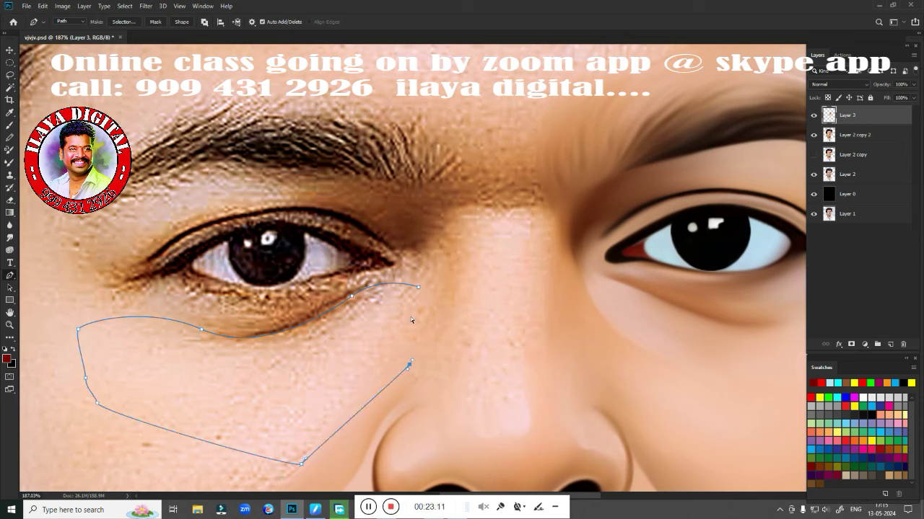
Convert the under-eye path to a selection feathered by 1.3 px
{"action": "key", "text": "ctrl+Return"}
{"action": "key", "text": "shift+F6"}
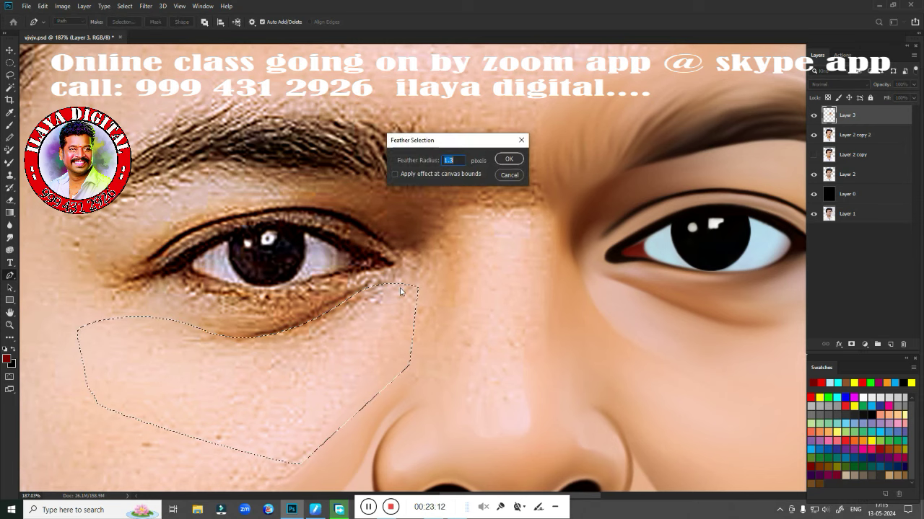
{"action": "key", "text": "Return"}
{"action": "scroll", "coordinate": [402, 288], "scroll_direction": "up", "scroll_amount": 2}
Smudge the skin inside the under-eye selection with the Smudge tool
{"action": "left_click_drag", "start_coordinate": [350, 274], "coordinate": [432, 165]}
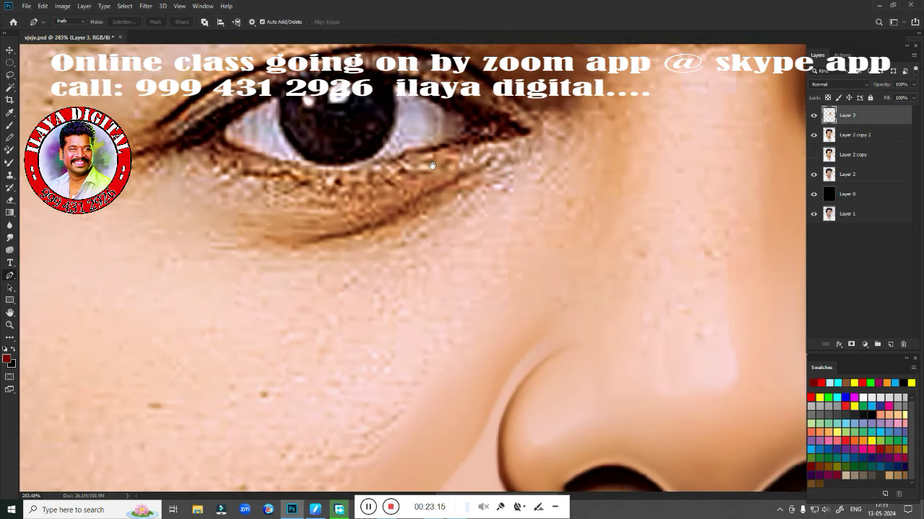
{"action": "key", "text": "b"}
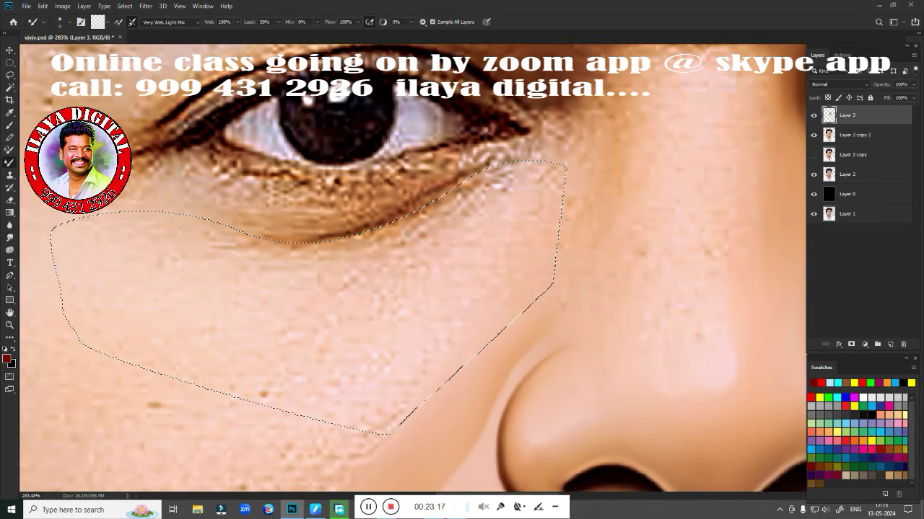
{"action": "key", "text": "r"}
{"action": "left_click_drag", "start_coordinate": [449, 317], "coordinate": [406, 320]}
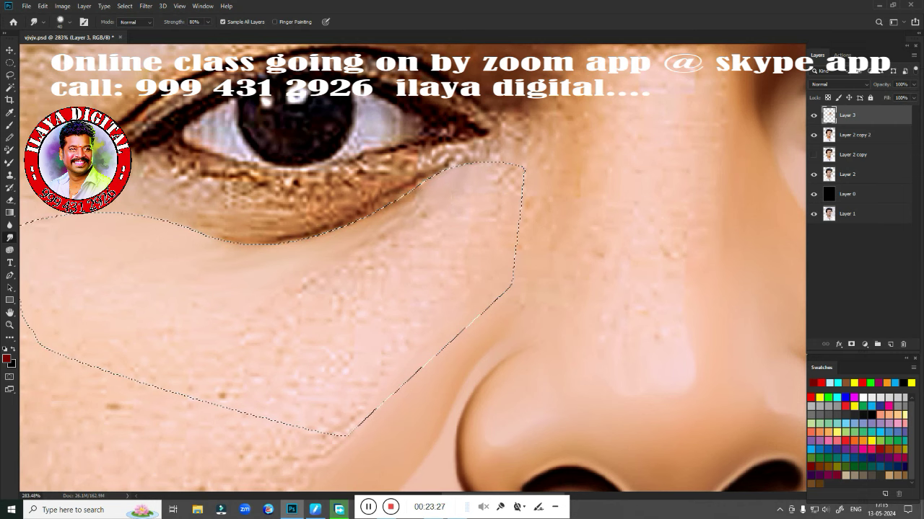
{"action": "mouse_move", "coordinate": [477, 173]}
{"action": "left_mouse_down"}
{"action": "mouse_move", "coordinate": [350, 227]}
{"action": "mouse_move", "coordinate": [367, 244]}
{"action": "left_mouse_up"}
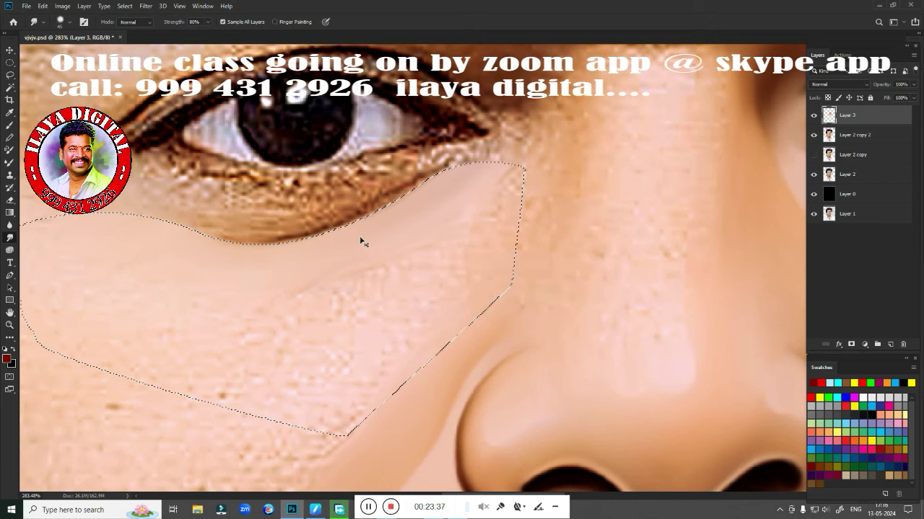
Reapply the feather, smooth the skin under the lower eyelid, then deselect
{"action": "key", "text": "shift+F6"}
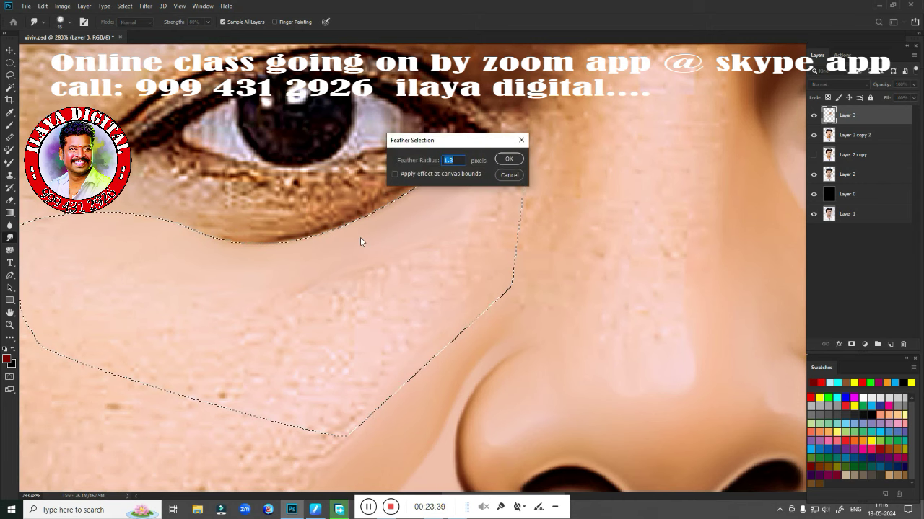
{"action": "key", "text": "Return"}
{"action": "left_click_drag", "start_coordinate": [361, 241], "coordinate": [362, 373]}
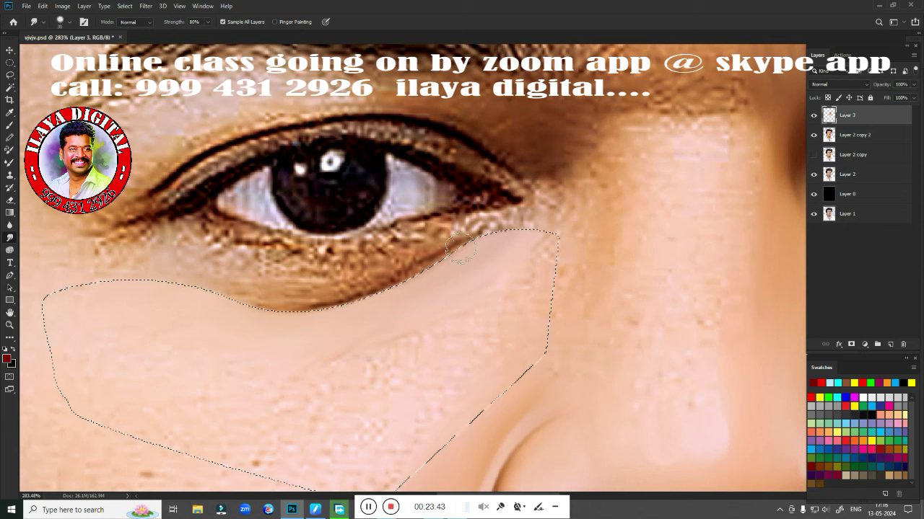
{"action": "mouse_move", "coordinate": [417, 285]}
{"action": "left_mouse_down"}
{"action": "mouse_move", "coordinate": [418, 271]}
{"action": "mouse_move", "coordinate": [238, 297]}
{"action": "left_mouse_up"}
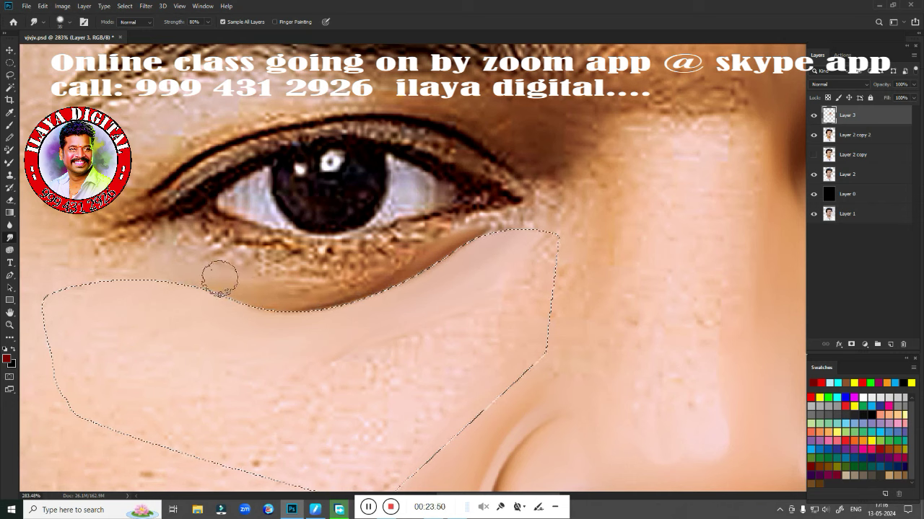
{"action": "left_click_drag", "start_coordinate": [275, 291], "coordinate": [379, 275]}
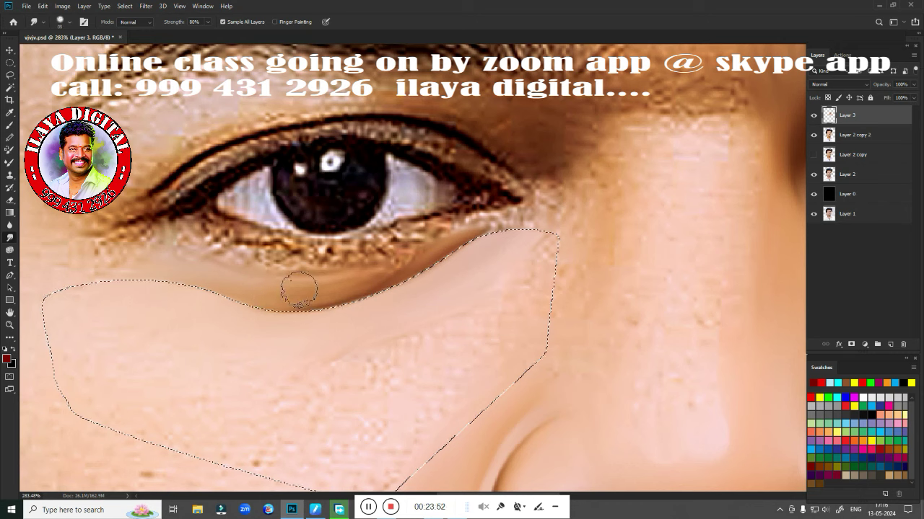
{"action": "left_click_drag", "start_coordinate": [430, 254], "coordinate": [513, 230]}
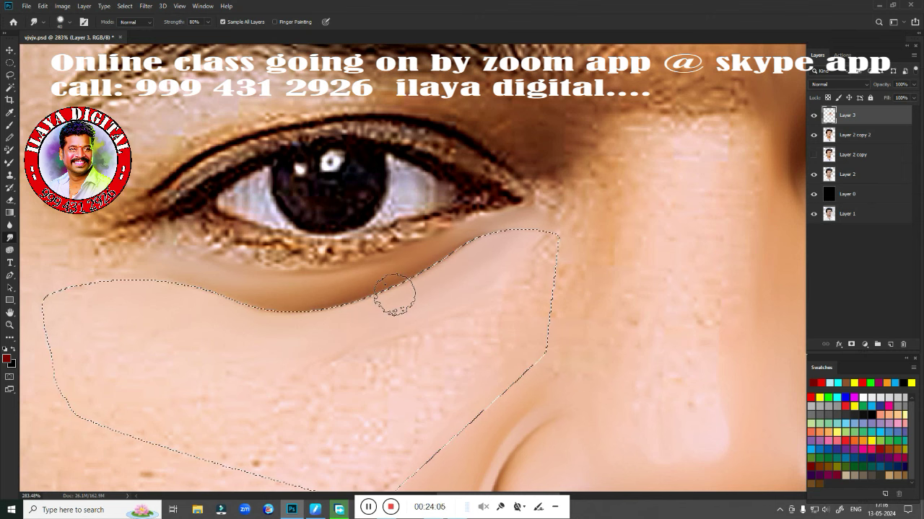
{"action": "key", "text": "ctrl+d"}
{"action": "scroll", "coordinate": [394, 299], "scroll_direction": "down", "scroll_amount": 5}
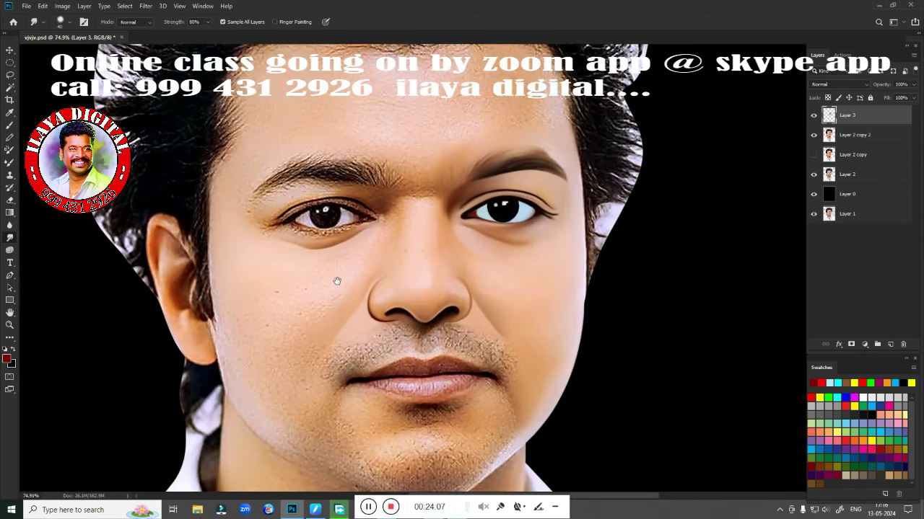
Trace a Pen path from the brow underside around the upper eyelid to the inner corner
{"action": "scroll", "coordinate": [361, 164], "scroll_direction": "up", "scroll_amount": 5}
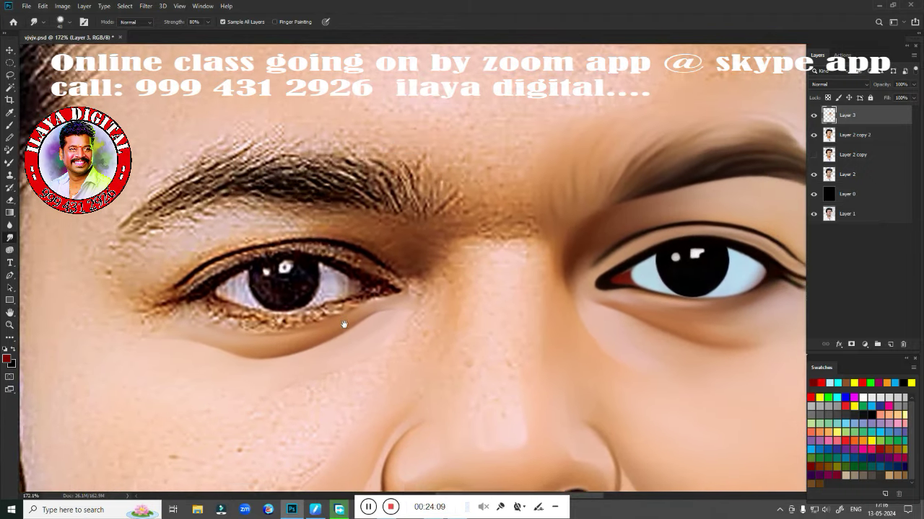
{"action": "key", "text": "p"}
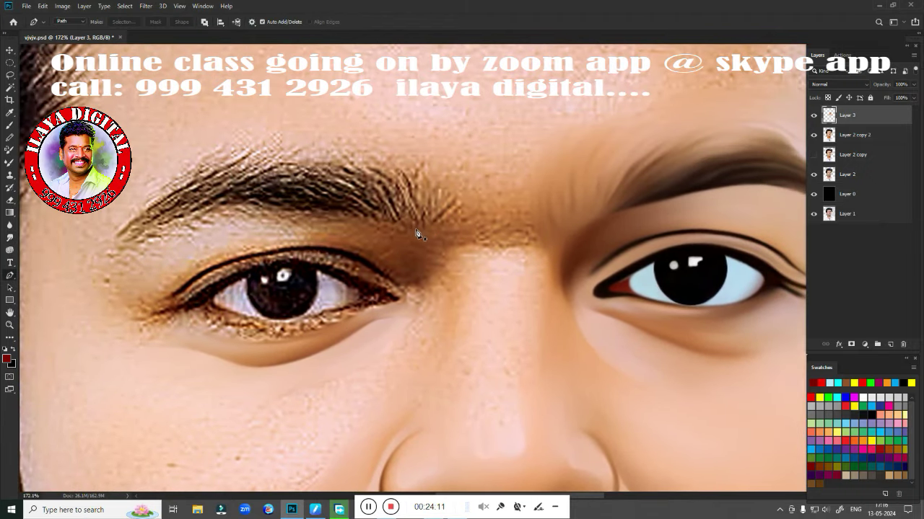
{"action": "left_click", "coordinate": [419, 229]}
{"action": "left_click_drag", "start_coordinate": [220, 204], "coordinate": [211, 202]}
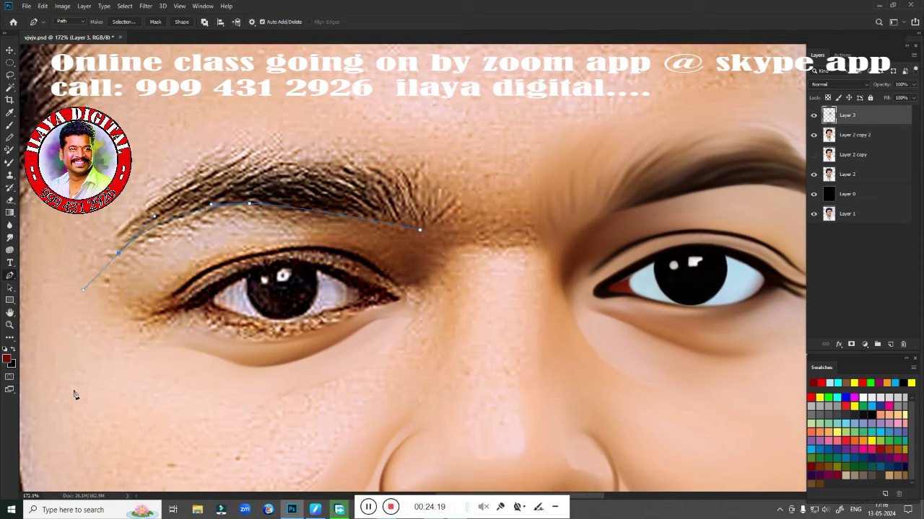
{"action": "mouse_move", "coordinate": [75, 392]}
{"action": "left_mouse_down"}
{"action": "mouse_move", "coordinate": [94, 395]}
{"action": "mouse_move", "coordinate": [135, 375]}
{"action": "left_mouse_up"}
{"action": "left_click_drag", "start_coordinate": [135, 324], "coordinate": [189, 285]}
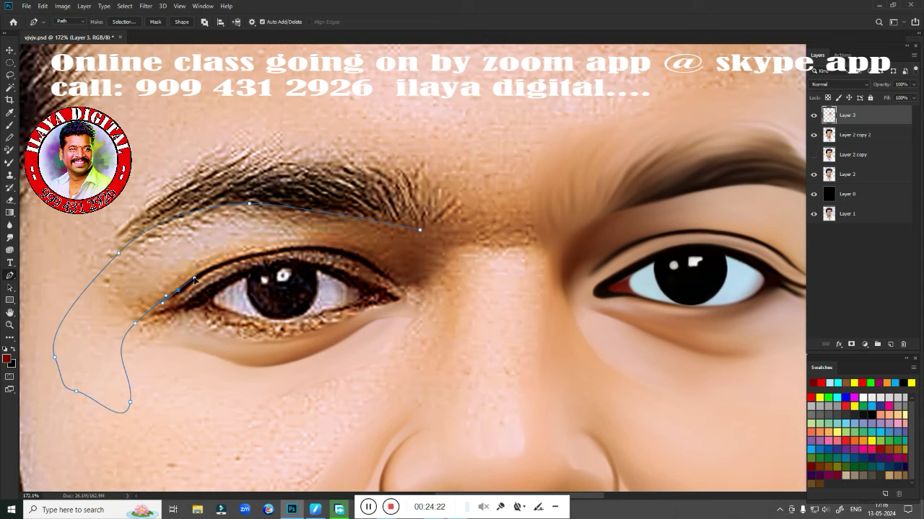
{"action": "scroll", "coordinate": [280, 313], "scroll_direction": "up", "scroll_amount": 3}
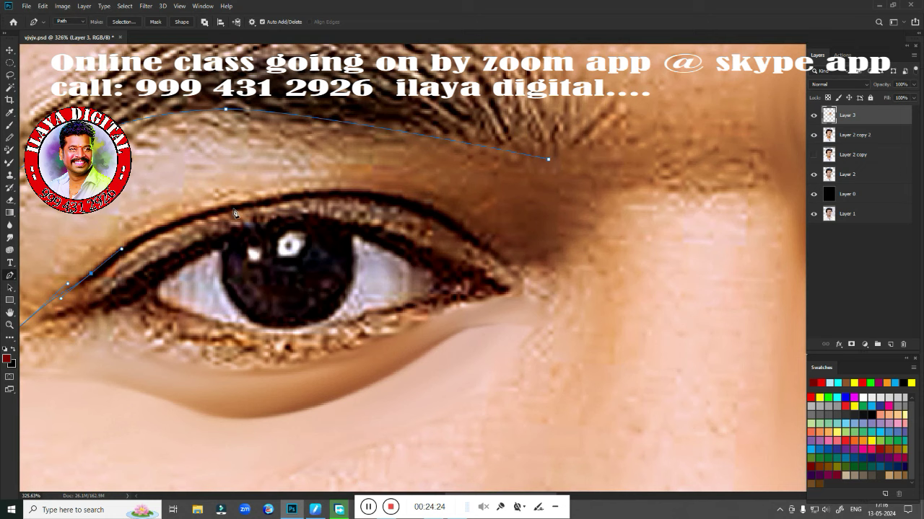
{"action": "left_click_drag", "start_coordinate": [247, 205], "coordinate": [331, 190]}
{"action": "left_click_drag", "start_coordinate": [445, 216], "coordinate": [491, 249]}
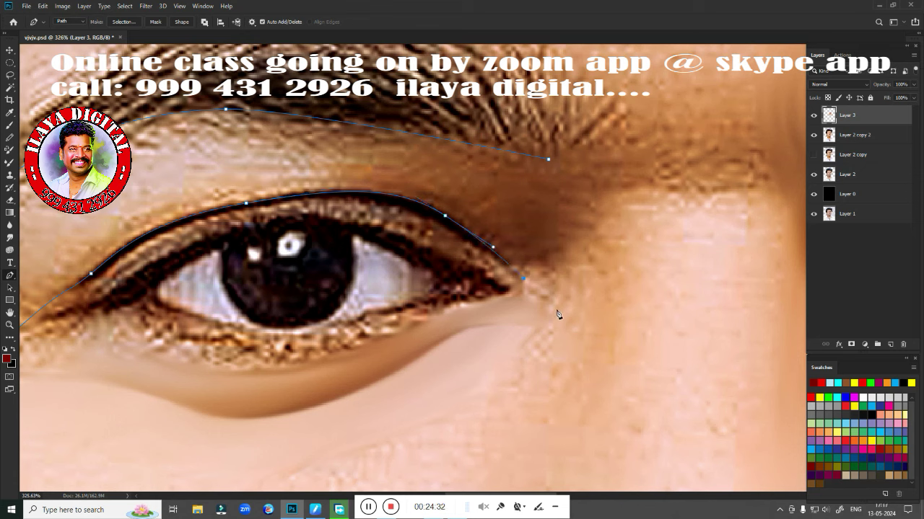
{"action": "left_click_drag", "start_coordinate": [545, 325], "coordinate": [559, 296]}
Convert the upper-lid path to a selection feathered by 1.3 px
{"action": "key", "text": "ctrl+Return"}
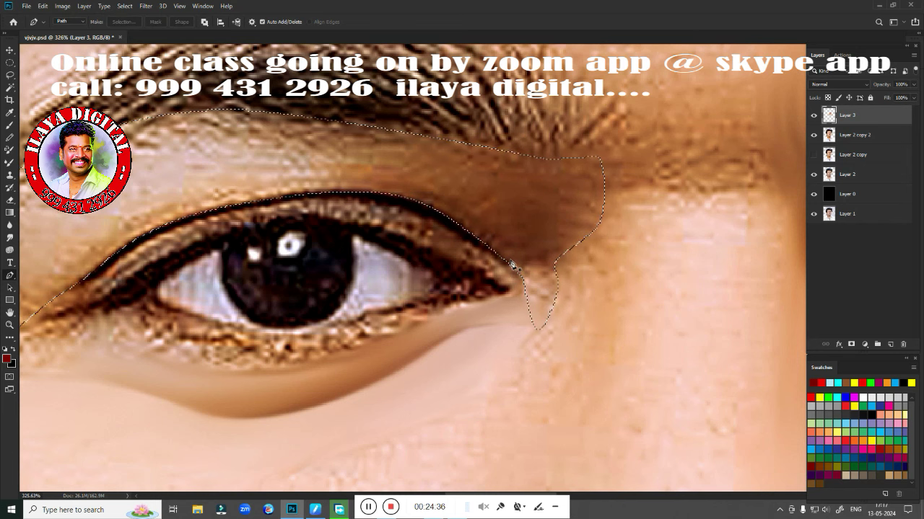
{"action": "key", "text": "shift+F6"}
{"action": "key", "text": "Return"}
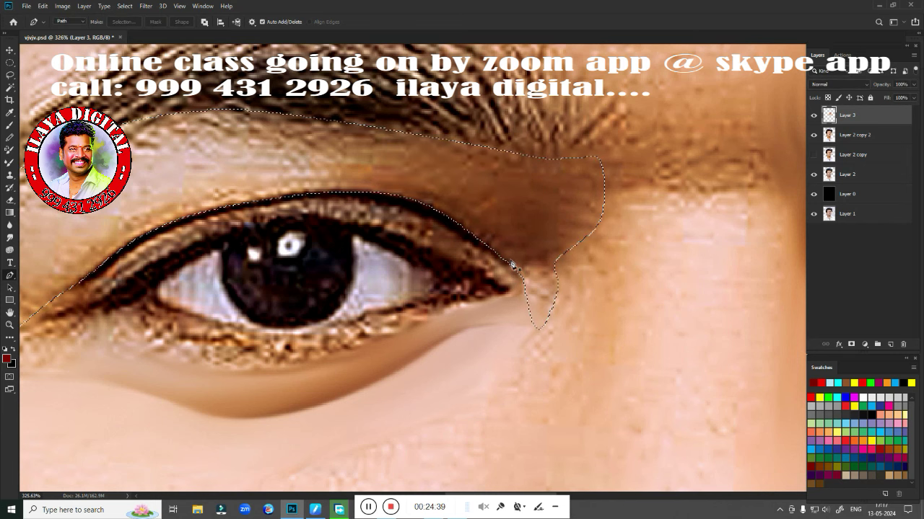
{"action": "left_click_drag", "start_coordinate": [390, 252], "coordinate": [500, 250]}
{"action": "key", "text": "r"}
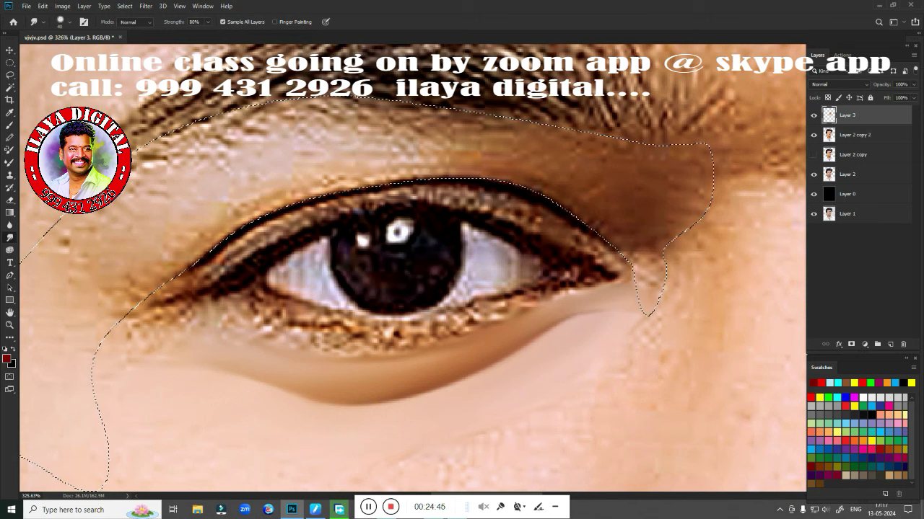
Smudge the upper-lid skin and crease back and forth into smooth tones
{"action": "left_click_drag", "start_coordinate": [84, 242], "coordinate": [139, 285]}
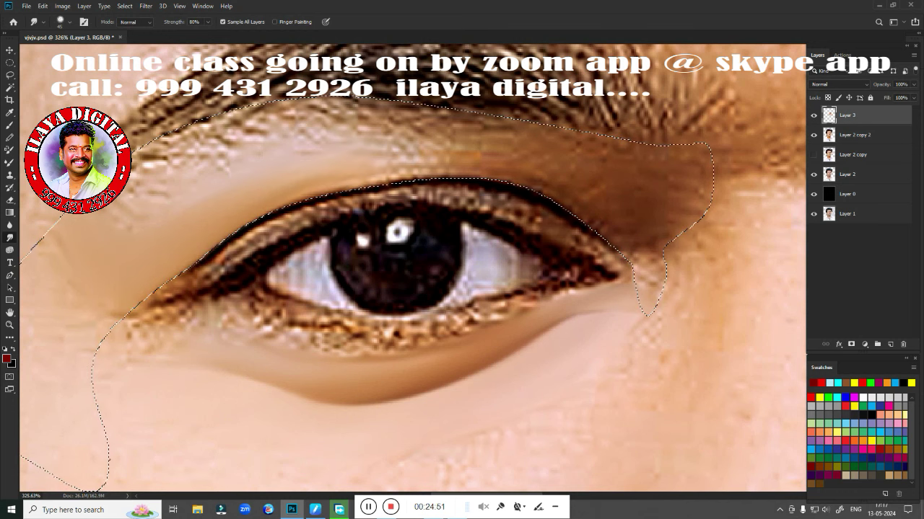
{"action": "mouse_move", "coordinate": [267, 181]}
{"action": "left_mouse_down"}
{"action": "mouse_move", "coordinate": [471, 160]}
{"action": "mouse_move", "coordinate": [545, 180]}
{"action": "left_mouse_up"}
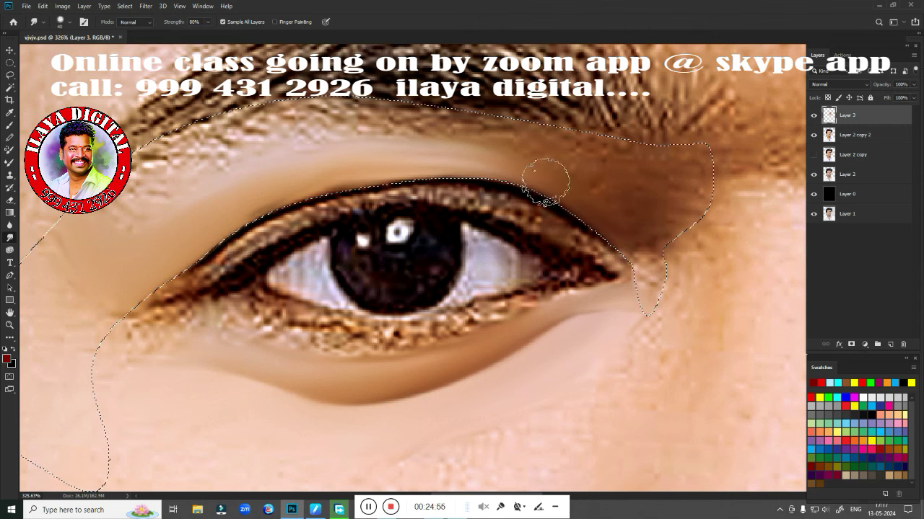
{"action": "left_click_drag", "start_coordinate": [615, 223], "coordinate": [454, 173]}
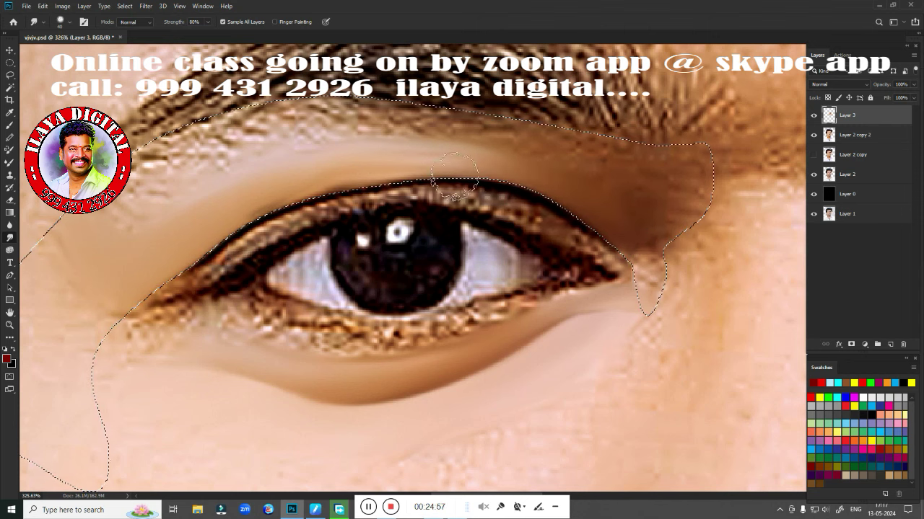
{"action": "left_click_drag", "start_coordinate": [379, 179], "coordinate": [288, 220]}
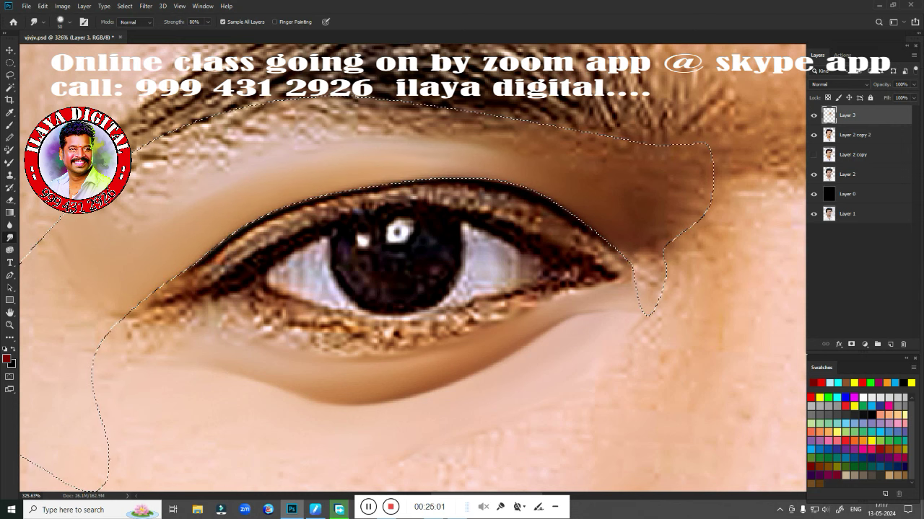
{"action": "mouse_move", "coordinate": [137, 170]}
{"action": "left_mouse_down"}
{"action": "mouse_move", "coordinate": [220, 141]}
{"action": "mouse_move", "coordinate": [548, 162]}
{"action": "left_mouse_up"}
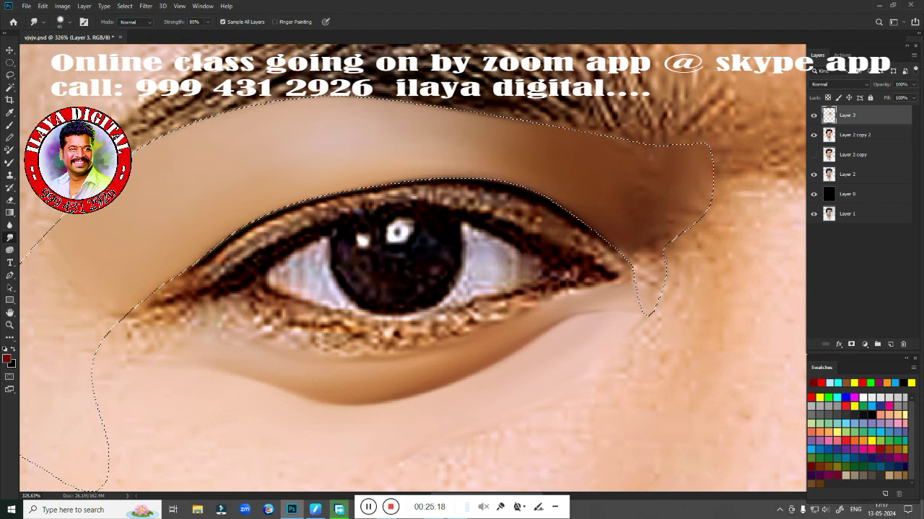
Blend the lighter patch into the brown shading at the eye corner and reapply the feather
{"action": "left_click_drag", "start_coordinate": [637, 147], "coordinate": [628, 173]}
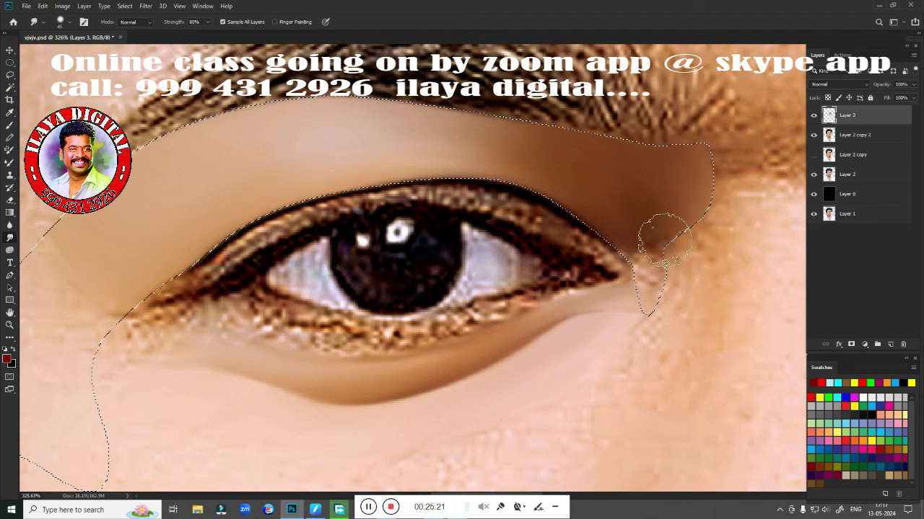
{"action": "left_click_drag", "start_coordinate": [644, 256], "coordinate": [610, 223]}
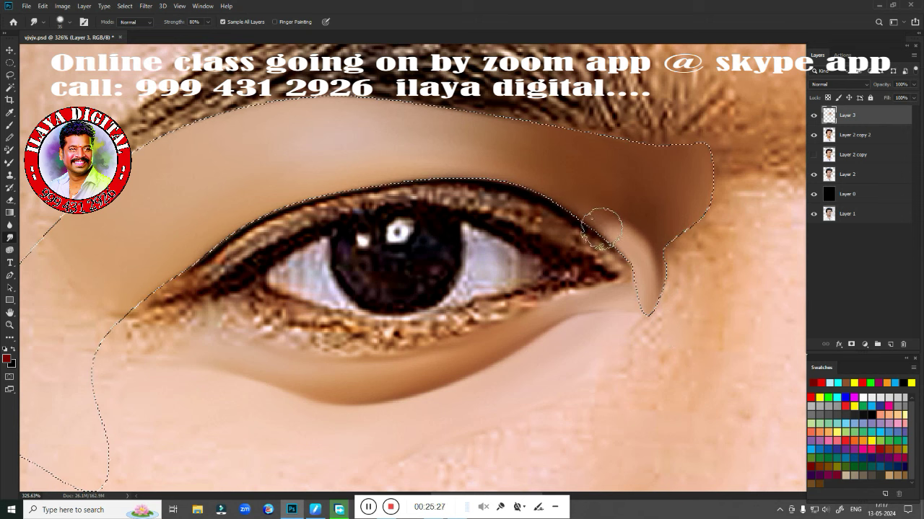
{"action": "mouse_move", "coordinate": [599, 220]}
{"action": "left_mouse_down"}
{"action": "mouse_move", "coordinate": [581, 205]}
{"action": "mouse_move", "coordinate": [599, 226]}
{"action": "left_mouse_up"}
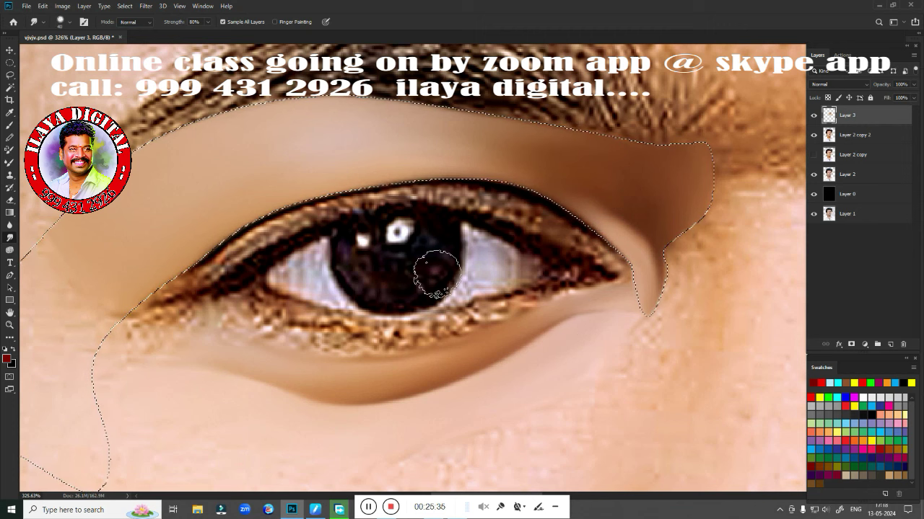
{"action": "key", "text": "shift+F6"}
{"action": "key", "text": "Return"}
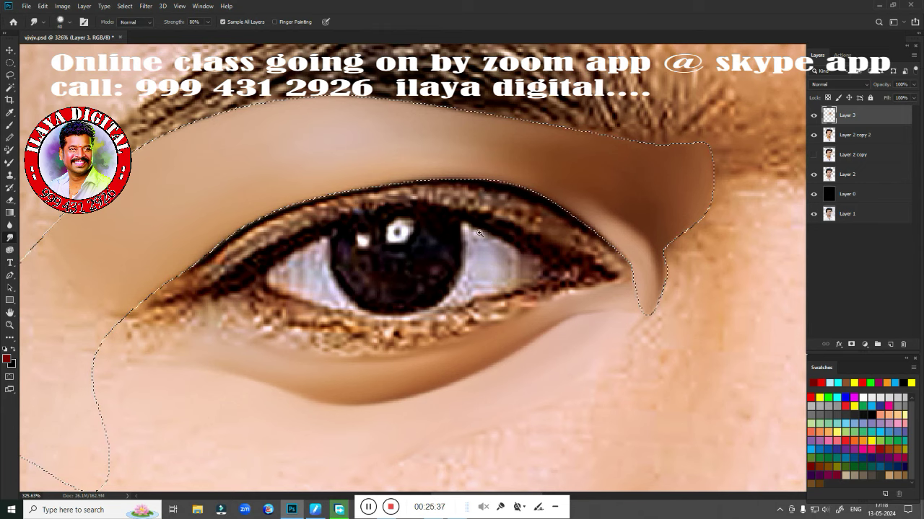
{"action": "scroll", "coordinate": [479, 233], "scroll_direction": "down", "scroll_amount": 2, "text": "alt"}
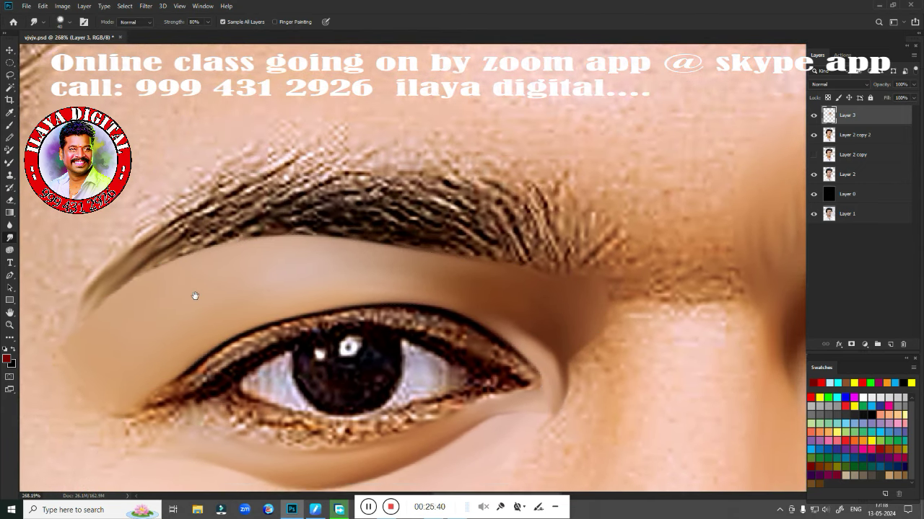
Smudge the eyebrow's left end and middle into a smooth band
{"action": "left_click_drag", "start_coordinate": [146, 232], "coordinate": [117, 294]}
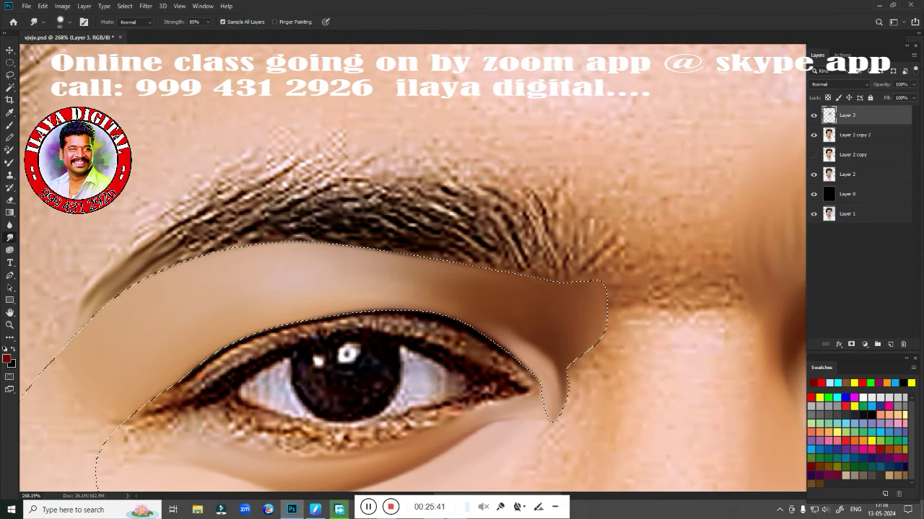
{"action": "left_click_drag", "start_coordinate": [282, 163], "coordinate": [202, 217]}
{"action": "left_click_drag", "start_coordinate": [335, 144], "coordinate": [245, 205]}
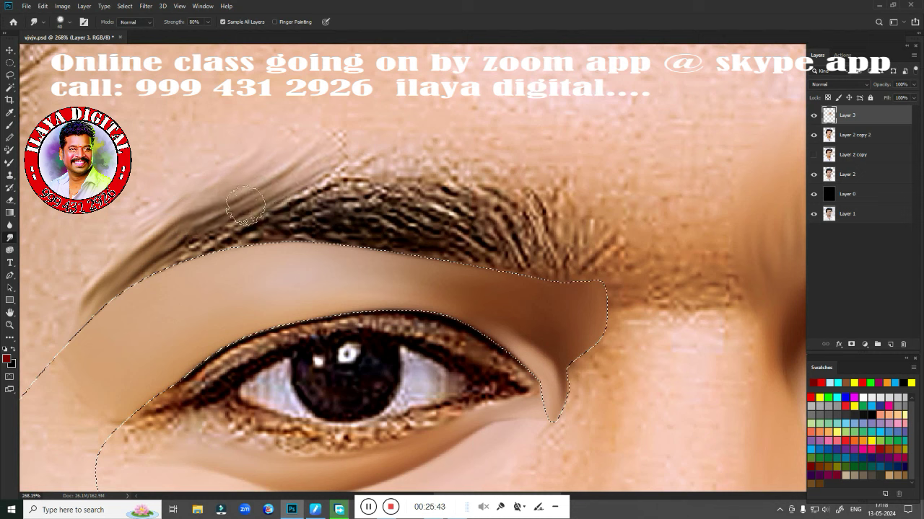
{"action": "mouse_move", "coordinate": [360, 151]}
{"action": "left_mouse_down"}
{"action": "mouse_move", "coordinate": [249, 216]}
{"action": "mouse_move", "coordinate": [271, 220]}
{"action": "left_mouse_up"}
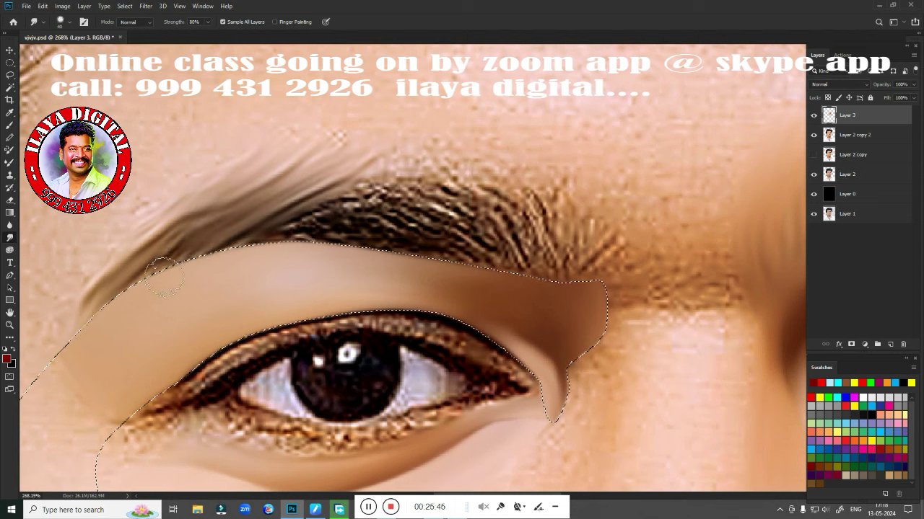
{"action": "mouse_move", "coordinate": [426, 186]}
{"action": "left_mouse_down"}
{"action": "mouse_move", "coordinate": [303, 220]}
{"action": "mouse_move", "coordinate": [317, 213]}
{"action": "left_mouse_up"}
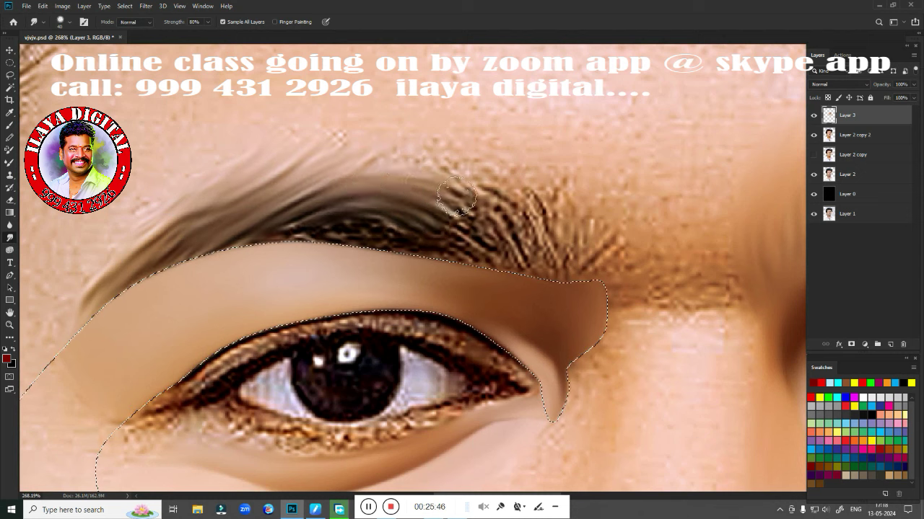
{"action": "left_click_drag", "start_coordinate": [456, 197], "coordinate": [325, 183]}
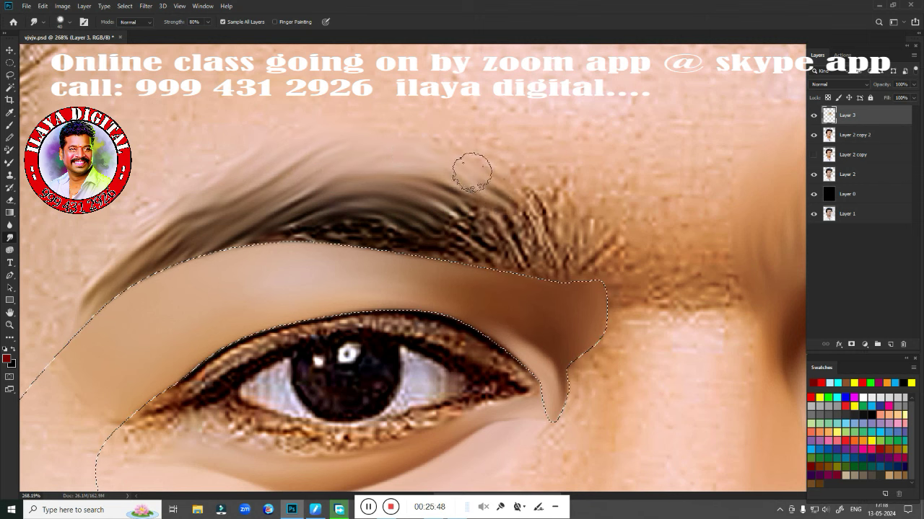
{"action": "left_click_drag", "start_coordinate": [505, 231], "coordinate": [448, 184]}
{"action": "mouse_move", "coordinate": [534, 238]}
{"action": "left_mouse_down"}
{"action": "mouse_move", "coordinate": [524, 174]}
{"action": "mouse_move", "coordinate": [537, 180]}
{"action": "left_mouse_up"}
Sweep the brow tail upward, soften its lower edge and smooth the speckled skin beside it
{"action": "left_click_drag", "start_coordinate": [599, 271], "coordinate": [588, 186]}
{"action": "left_click_drag", "start_coordinate": [618, 209], "coordinate": [547, 145]}
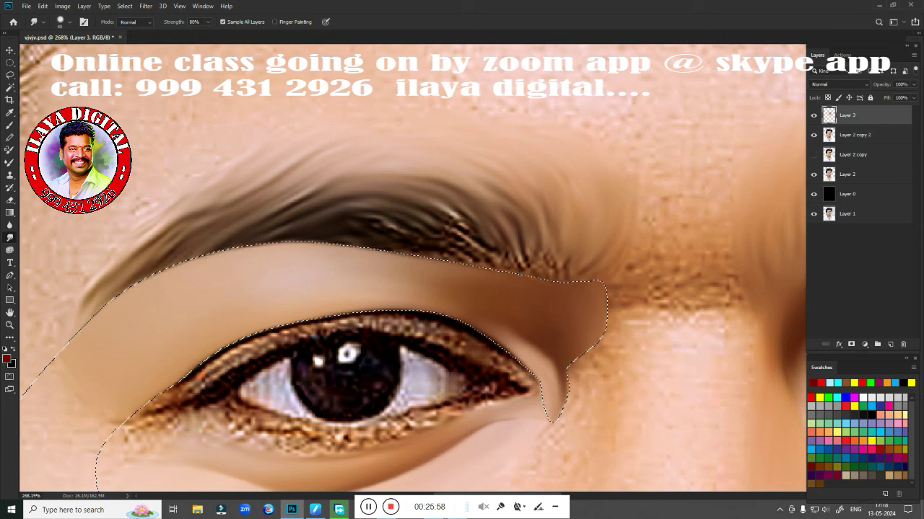
{"action": "mouse_move", "coordinate": [387, 223]}
{"action": "left_mouse_down"}
{"action": "mouse_move", "coordinate": [490, 269]}
{"action": "mouse_move", "coordinate": [585, 272]}
{"action": "left_mouse_up"}
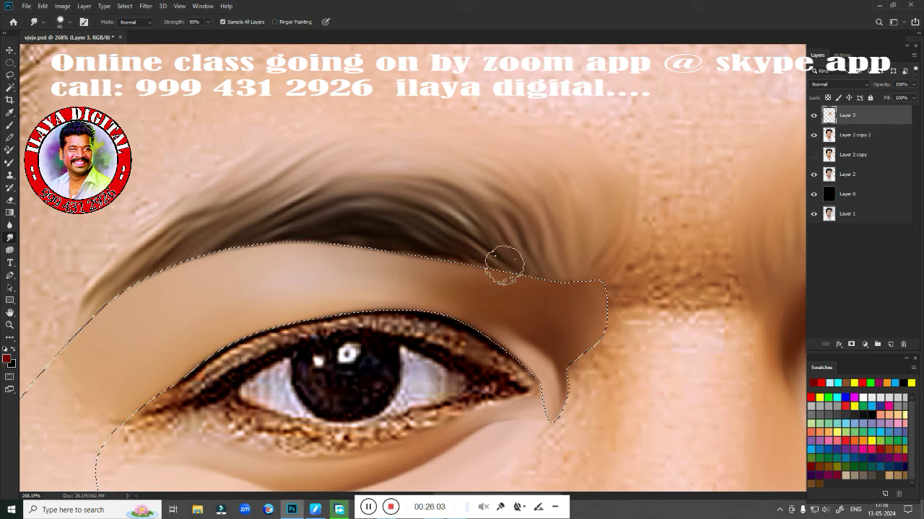
{"action": "left_click_drag", "start_coordinate": [503, 262], "coordinate": [526, 269]}
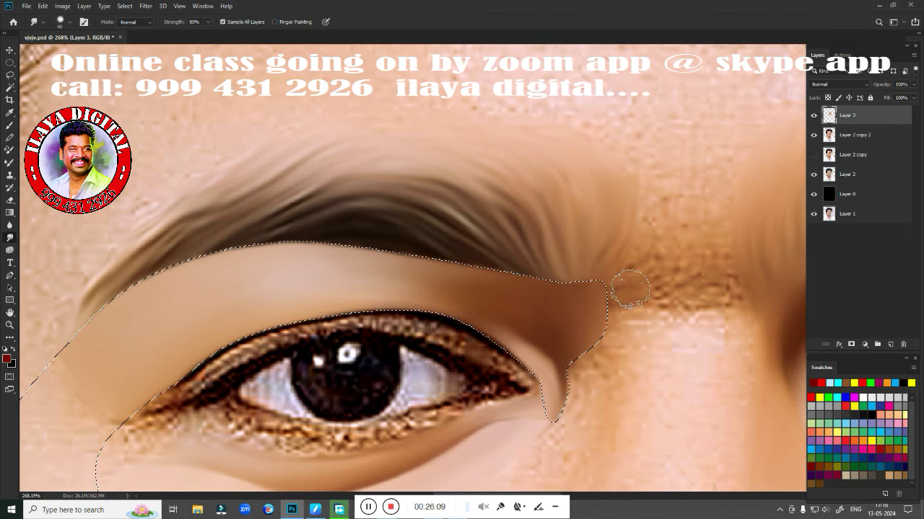
{"action": "mouse_move", "coordinate": [634, 292]}
{"action": "left_mouse_down"}
{"action": "mouse_move", "coordinate": [721, 288]}
{"action": "mouse_move", "coordinate": [725, 274]}
{"action": "mouse_move", "coordinate": [736, 288]}
{"action": "mouse_move", "coordinate": [669, 293]}
{"action": "mouse_move", "coordinate": [642, 202]}
{"action": "mouse_move", "coordinate": [686, 252]}
{"action": "mouse_move", "coordinate": [714, 260]}
{"action": "mouse_move", "coordinate": [680, 257]}
{"action": "mouse_move", "coordinate": [705, 262]}
{"action": "mouse_move", "coordinate": [693, 267]}
{"action": "left_mouse_up"}
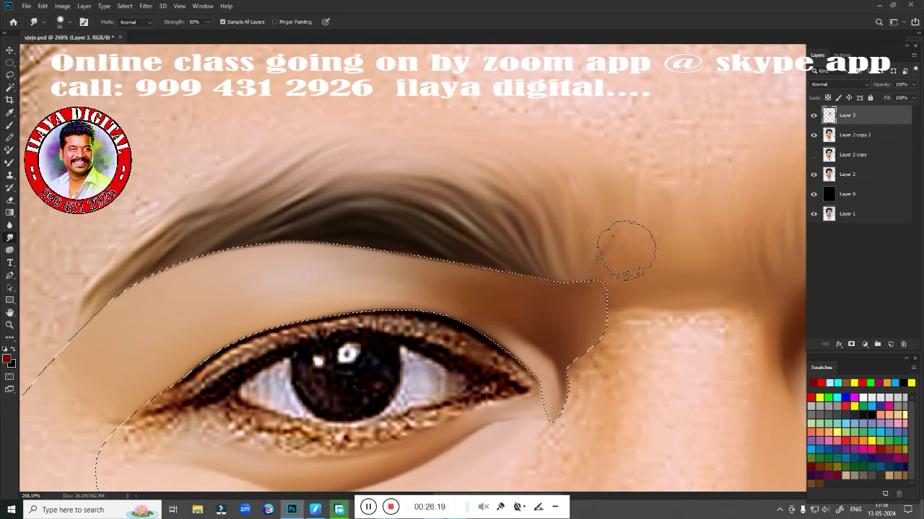
{"action": "mouse_move", "coordinate": [680, 251]}
{"action": "left_mouse_down"}
{"action": "mouse_move", "coordinate": [721, 216]}
{"action": "mouse_move", "coordinate": [725, 200]}
{"action": "mouse_move", "coordinate": [687, 271]}
{"action": "left_mouse_up"}
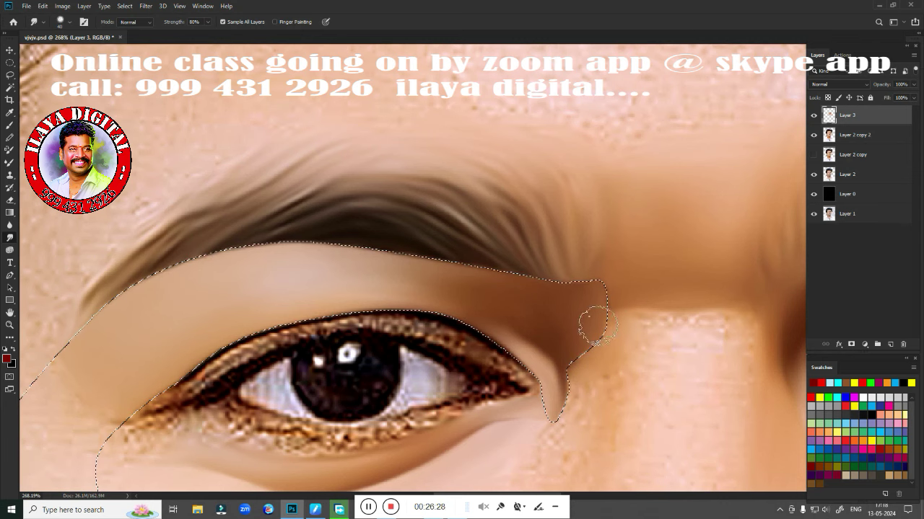
{"action": "left_click_drag", "start_coordinate": [577, 417], "coordinate": [487, 295]}
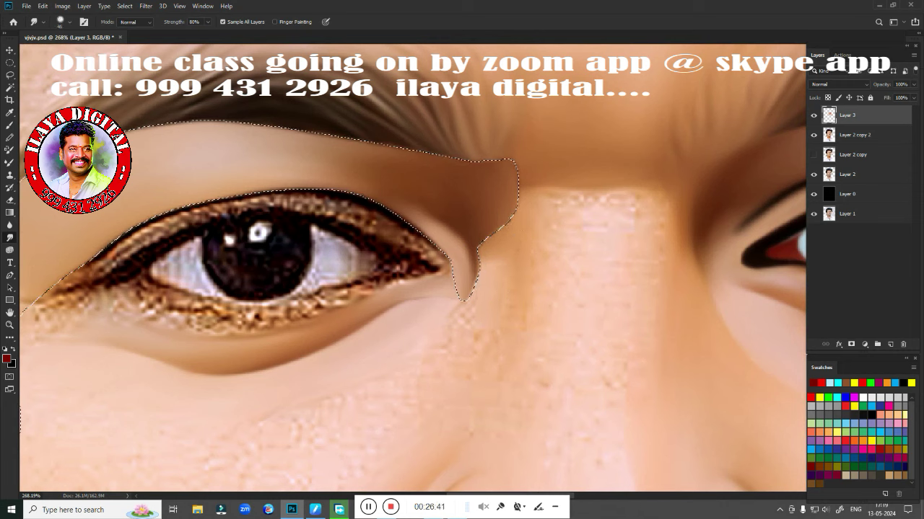
Zoom in on the whole eye, switch to the Mixer Brush and show the eyelid selection again
{"action": "key", "text": "ctrl+d"}
{"action": "left_click_drag", "start_coordinate": [321, 303], "coordinate": [364, 310]}
{"action": "key", "text": "ctrl+shift+d"}
{"action": "scroll", "coordinate": [368, 296], "scroll_direction": "up", "scroll_amount": 2}
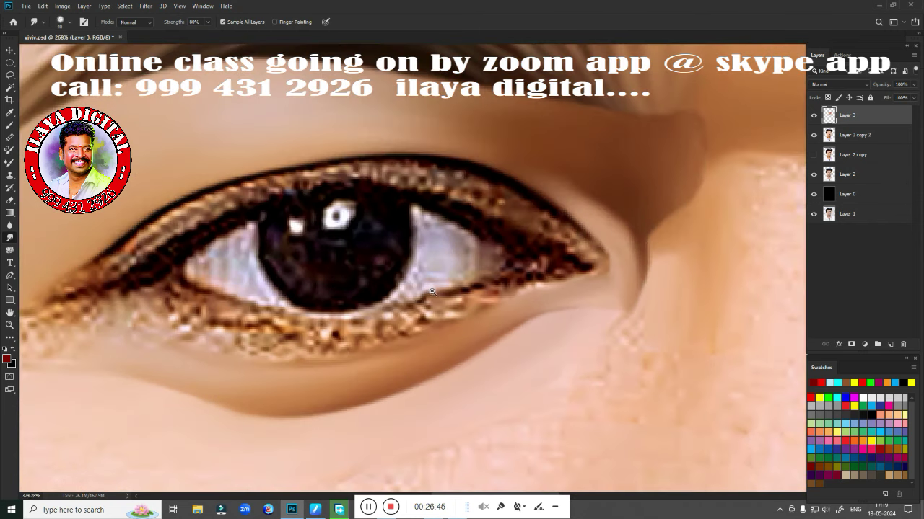
{"action": "left_click_drag", "start_coordinate": [370, 277], "coordinate": [447, 289]}
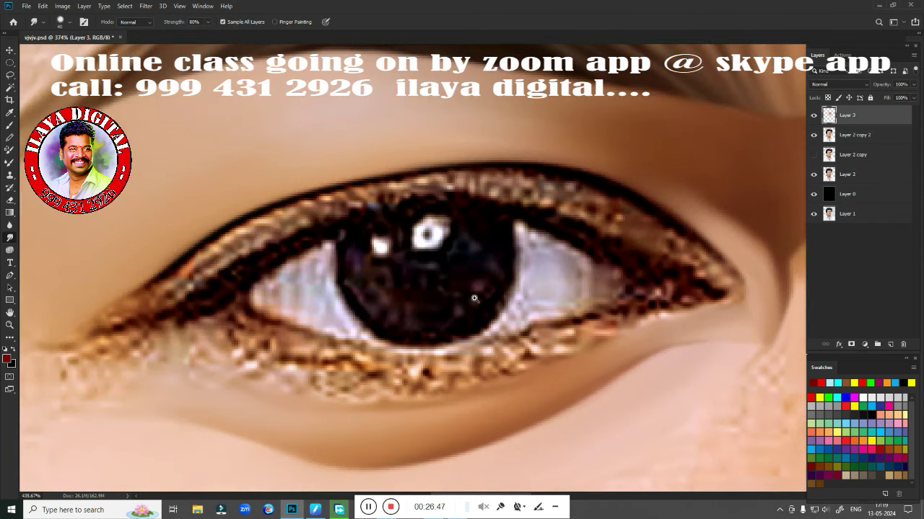
{"action": "scroll", "coordinate": [477, 307], "scroll_direction": "up", "scroll_amount": 1}
{"action": "scroll", "coordinate": [477, 307], "scroll_direction": "down", "scroll_amount": 1}
{"action": "key", "text": "b"}
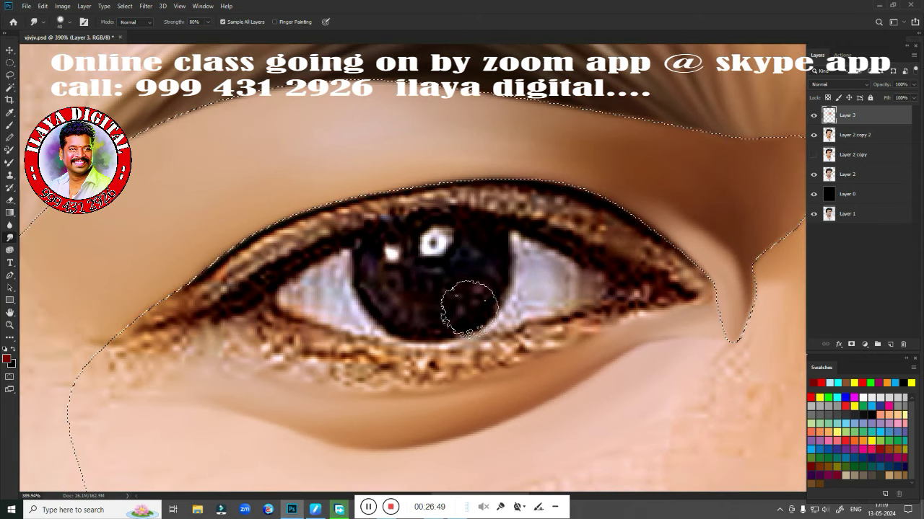
{"action": "left_click_drag", "start_coordinate": [466, 301], "coordinate": [480, 261]}
{"action": "key", "text": "ctrl+shift+d"}
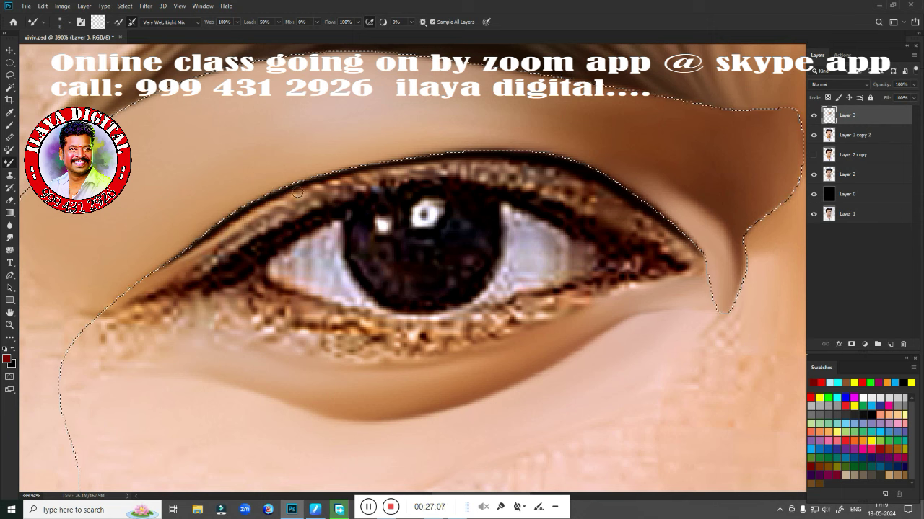
Blend the upper eyelid edge and lash line into a smooth dark stroke toward the outer corner
{"action": "left_click_drag", "start_coordinate": [269, 204], "coordinate": [335, 187]}
{"action": "left_click_drag", "start_coordinate": [401, 169], "coordinate": [436, 165]}
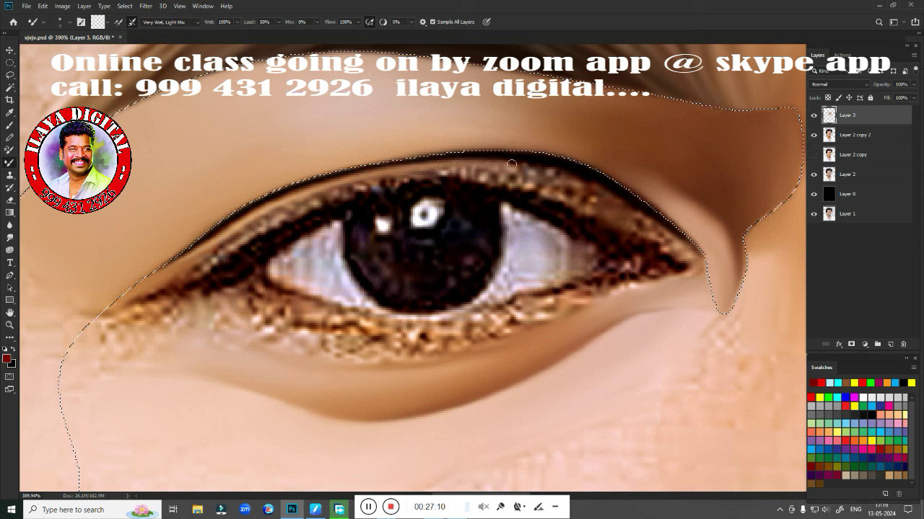
{"action": "left_click_drag", "start_coordinate": [511, 164], "coordinate": [588, 181]}
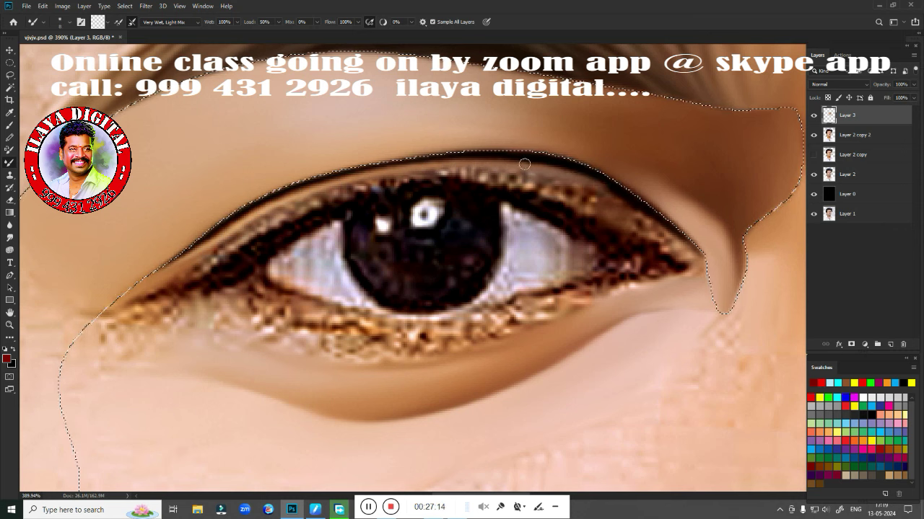
{"action": "mouse_move", "coordinate": [525, 164]}
{"action": "left_mouse_down"}
{"action": "mouse_move", "coordinate": [617, 193]}
{"action": "mouse_move", "coordinate": [598, 189]}
{"action": "left_mouse_up"}
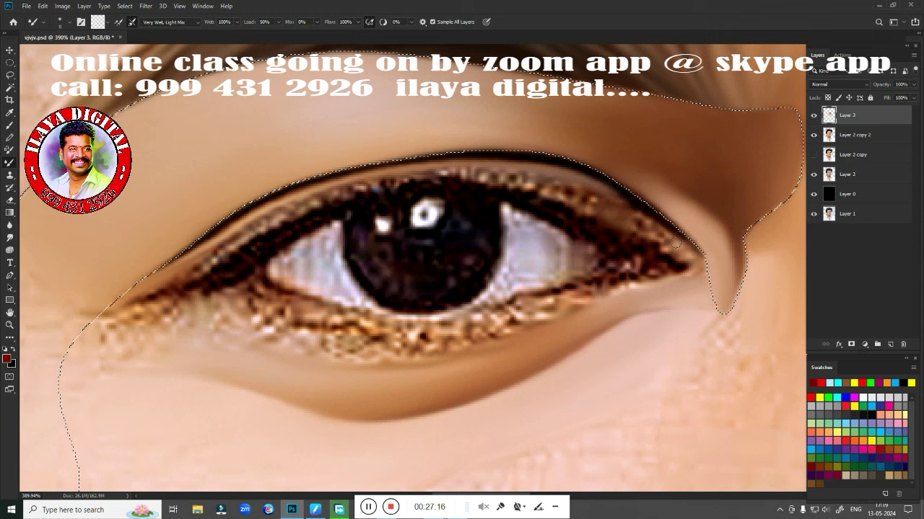
{"action": "left_click_drag", "start_coordinate": [676, 243], "coordinate": [609, 196]}
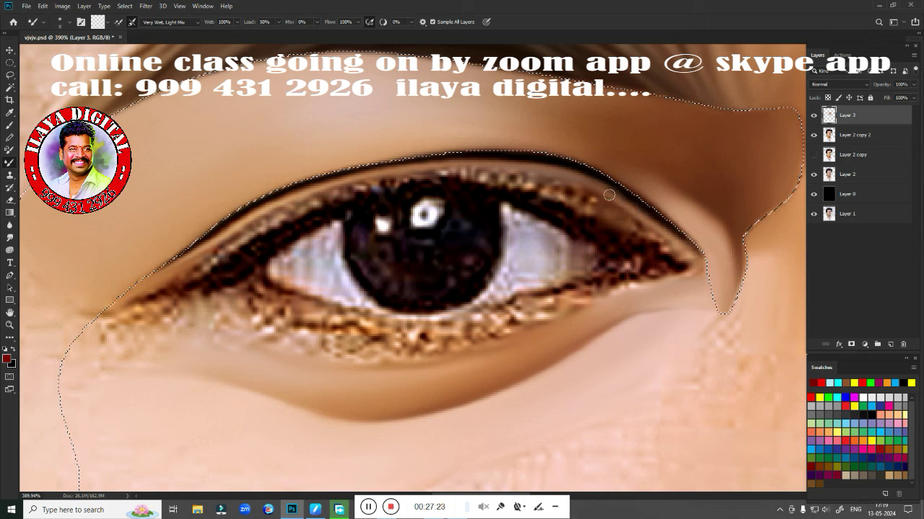
{"action": "left_click_drag", "start_coordinate": [572, 175], "coordinate": [537, 166]}
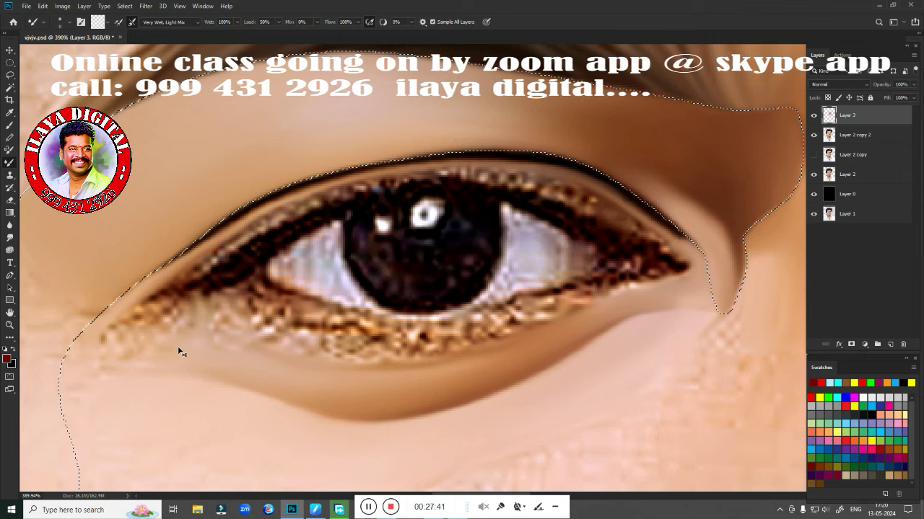
{"action": "mouse_move", "coordinate": [310, 300]}
{"action": "left_mouse_down"}
{"action": "mouse_move", "coordinate": [263, 314]}
{"action": "mouse_move", "coordinate": [286, 350]}
{"action": "mouse_move", "coordinate": [323, 281]}
{"action": "mouse_move", "coordinate": [296, 288]}
{"action": "left_mouse_up"}
{"action": "key", "text": "p"}
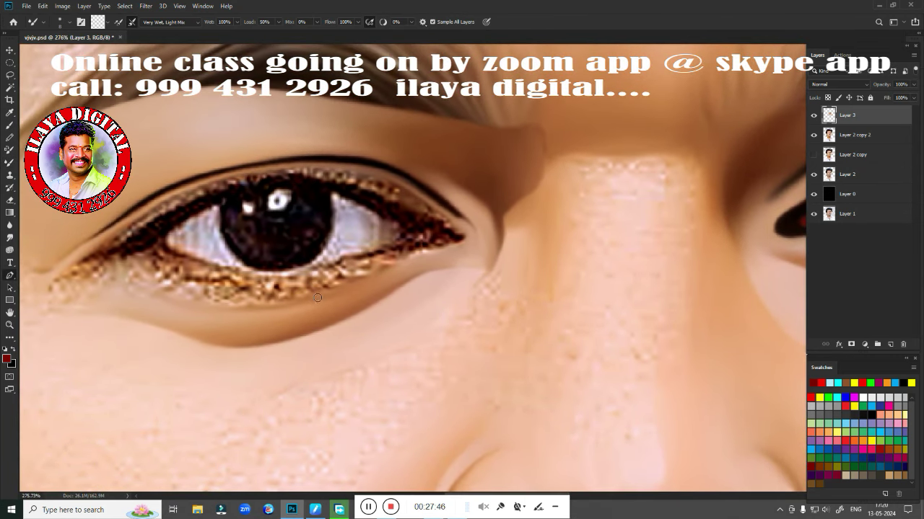
Start the eye-white path with curved and corner points near the inner corner
{"action": "left_click", "coordinate": [258, 191]}
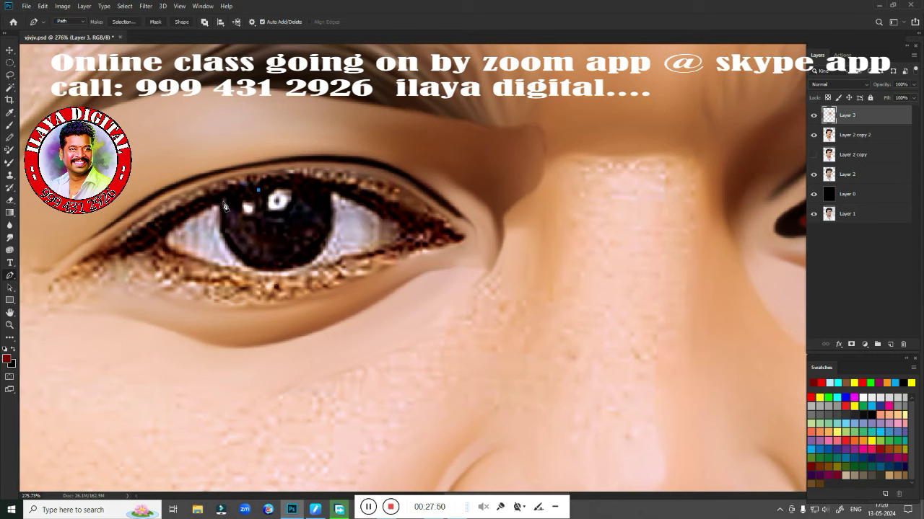
{"action": "left_click", "coordinate": [223, 203]}
{"action": "left_click_drag", "start_coordinate": [165, 237], "coordinate": [148, 251]}
{"action": "left_click", "coordinate": [166, 234], "text": "alt"}
{"action": "scroll", "coordinate": [184, 260], "scroll_direction": "up", "scroll_amount": 3}
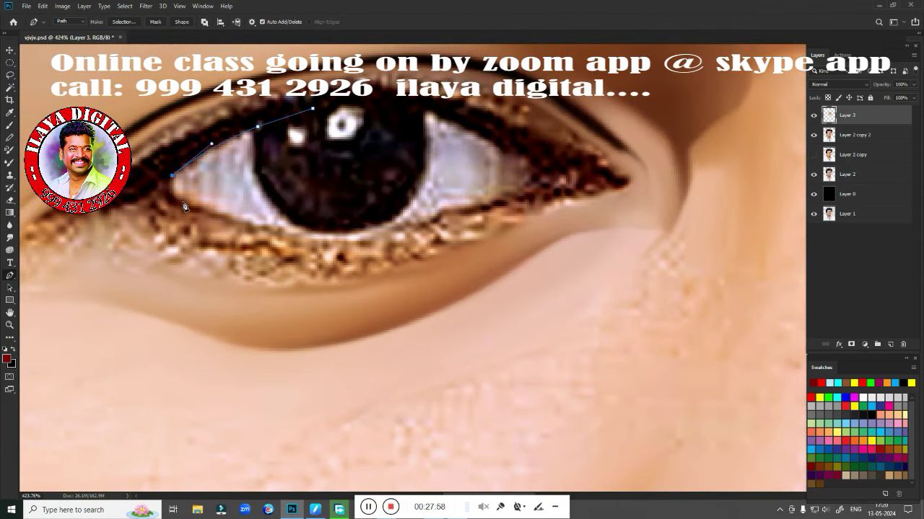
{"action": "left_click_drag", "start_coordinate": [182, 203], "coordinate": [200, 209]}
Continue the path along the lower lid to the outer corner and back over the upper lid
{"action": "left_click_drag", "start_coordinate": [439, 216], "coordinate": [558, 171]}
{"action": "left_click", "coordinate": [439, 217], "text": "alt"}
{"action": "mouse_move", "coordinate": [510, 200]}
{"action": "left_mouse_down"}
{"action": "mouse_move", "coordinate": [561, 191]}
{"action": "mouse_move", "coordinate": [552, 150]}
{"action": "mouse_move", "coordinate": [531, 156]}
{"action": "left_mouse_up"}
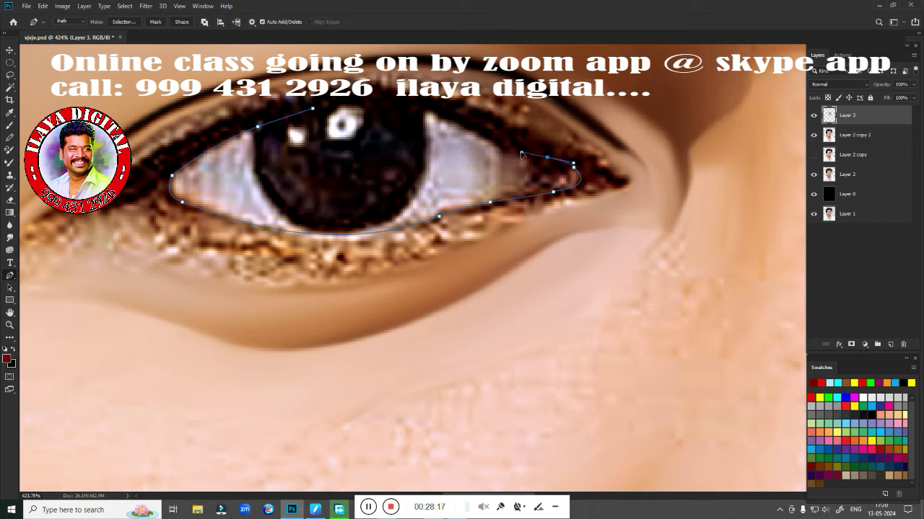
{"action": "key", "text": "ctrl+z"}
{"action": "left_click_drag", "start_coordinate": [551, 158], "coordinate": [495, 144]}
{"action": "left_click", "coordinate": [513, 149], "text": "alt"}
{"action": "left_click_drag", "start_coordinate": [494, 142], "coordinate": [480, 137]}
{"action": "left_click_drag", "start_coordinate": [360, 100], "coordinate": [301, 105]}
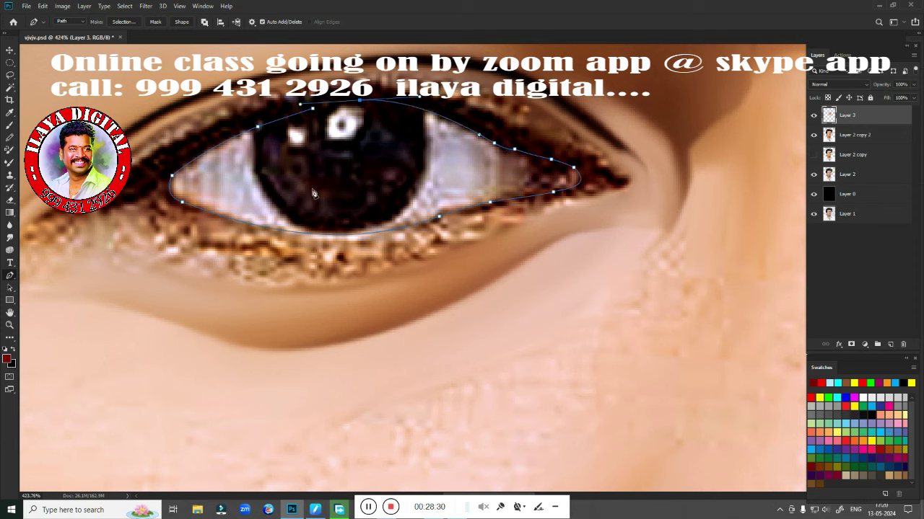
Turn the eye-white outline into a selection feathered by 1.3 pixels
{"action": "key", "text": "ctrl+Return"}
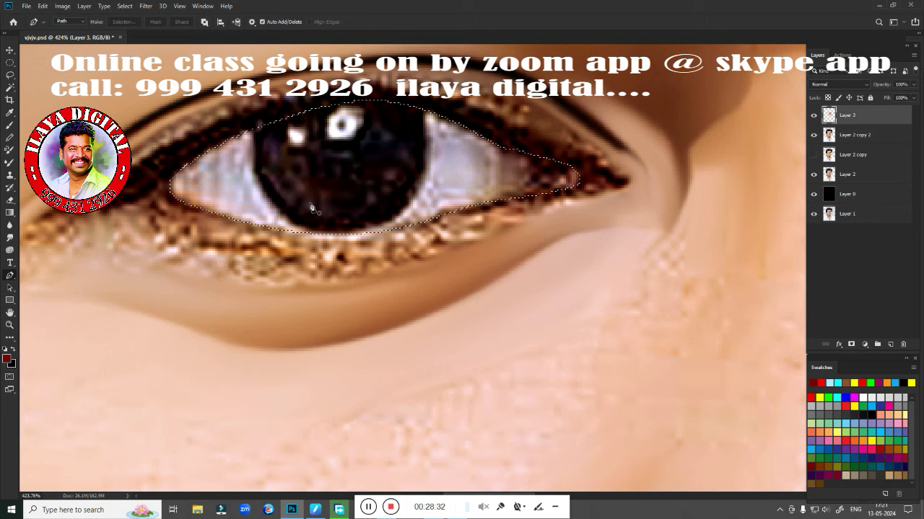
{"action": "key", "text": "shift+F6"}
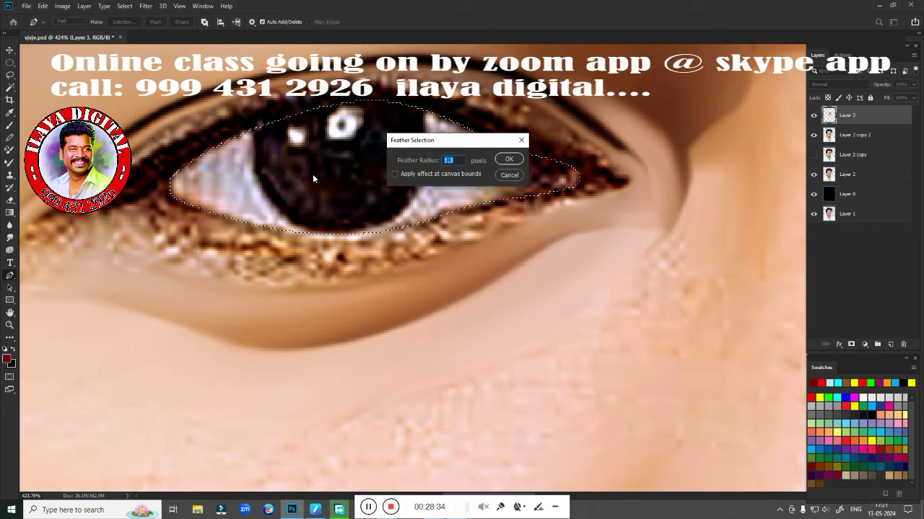
{"action": "key", "text": "Return"}
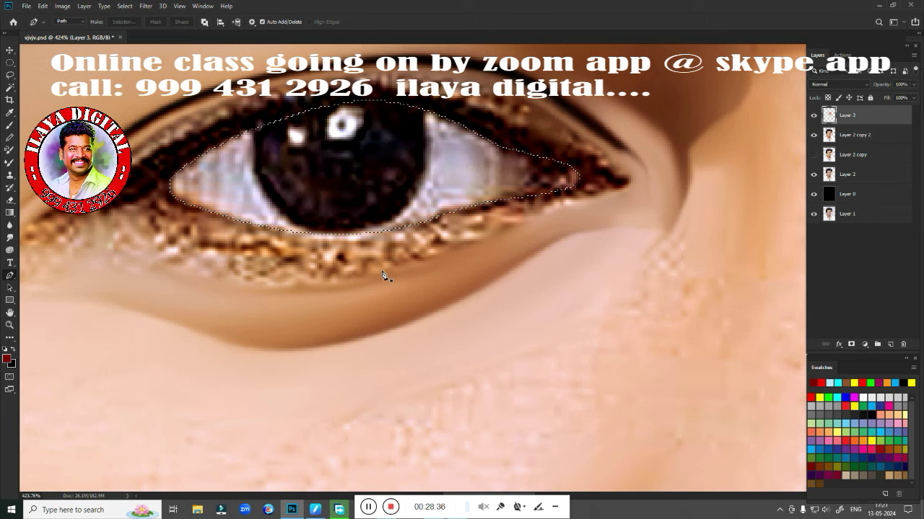
{"action": "key", "text": "b"}
{"action": "left_click_drag", "start_coordinate": [397, 290], "coordinate": [336, 307]}
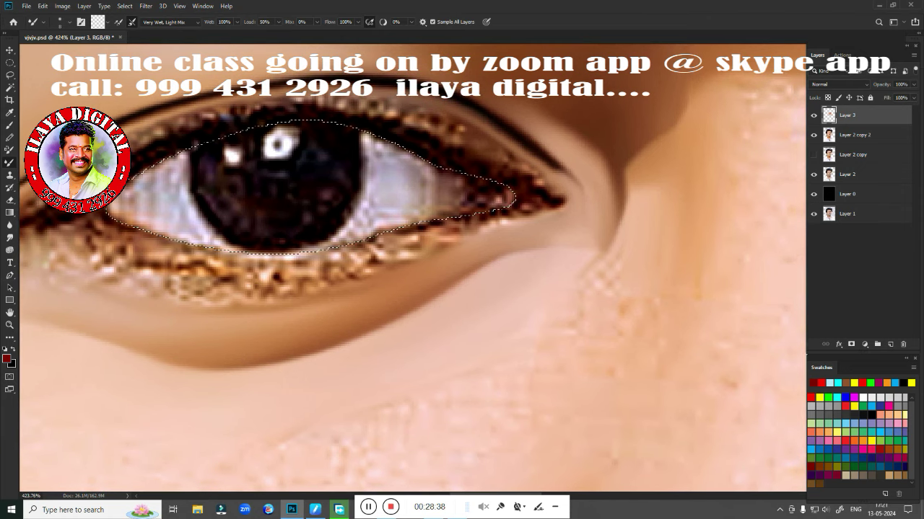
With a larger Mixer Brush, paint the left eye white light cyan
{"action": "left_click", "coordinate": [98, 22]}
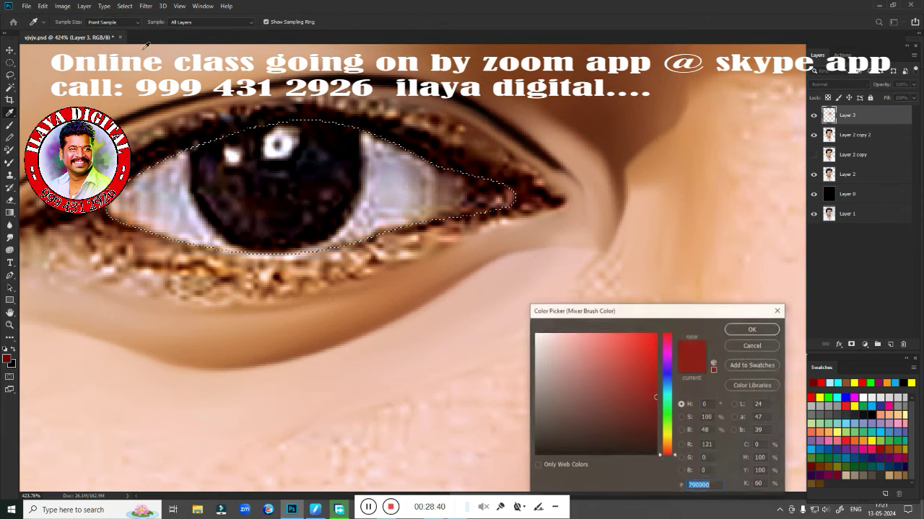
{"action": "left_click", "coordinate": [769, 346]}
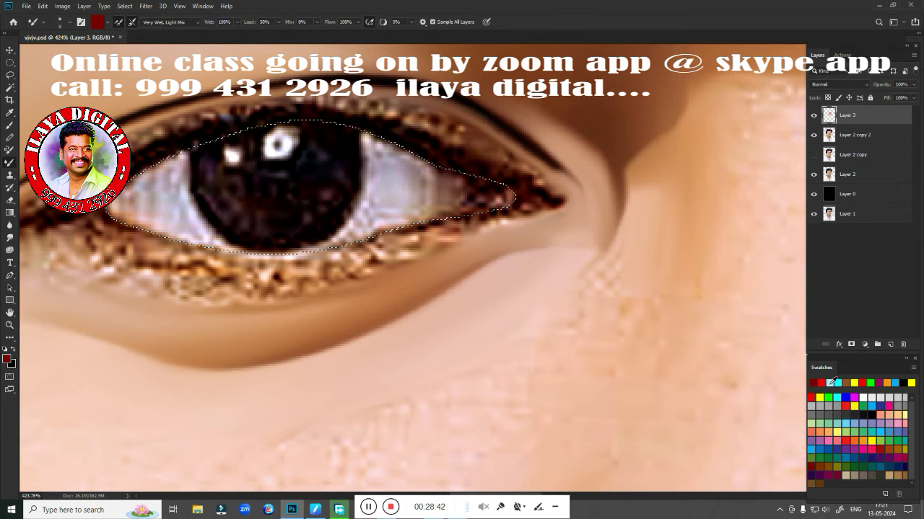
{"action": "left_click", "coordinate": [832, 381]}
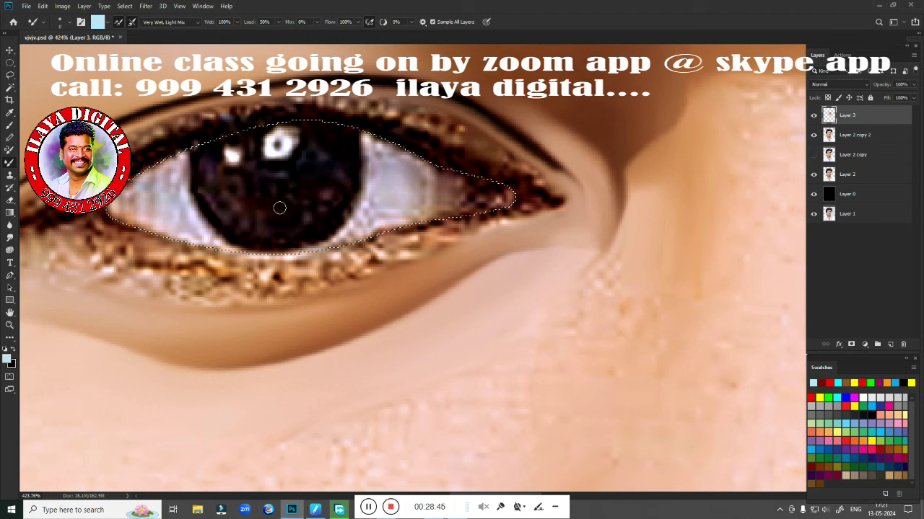
{"action": "key", "text": "bracketright"}
{"action": "key", "text": "bracketright"}
{"action": "key", "text": "bracketright"}
{"action": "left_click_drag", "start_coordinate": [173, 186], "coordinate": [198, 213]}
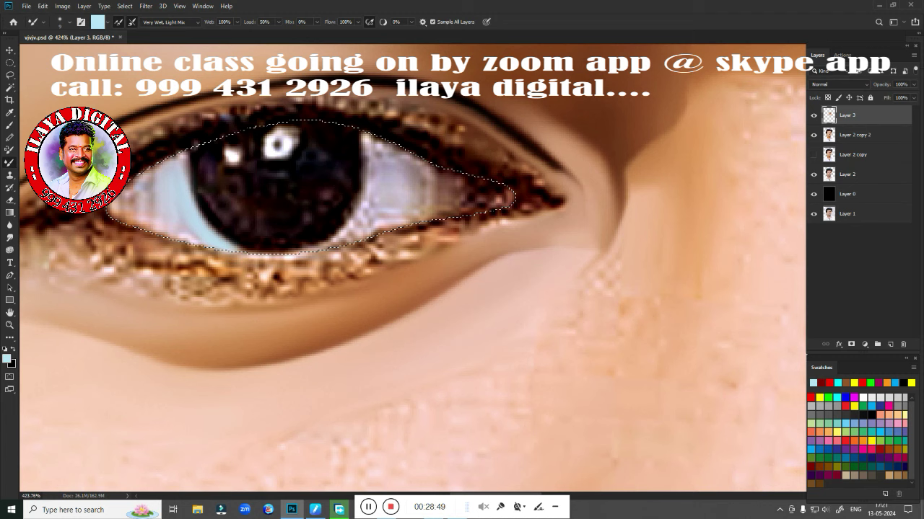
{"action": "mouse_move", "coordinate": [195, 199]}
{"action": "left_mouse_down"}
{"action": "mouse_move", "coordinate": [186, 173]}
{"action": "mouse_move", "coordinate": [185, 220]}
{"action": "left_mouse_up"}
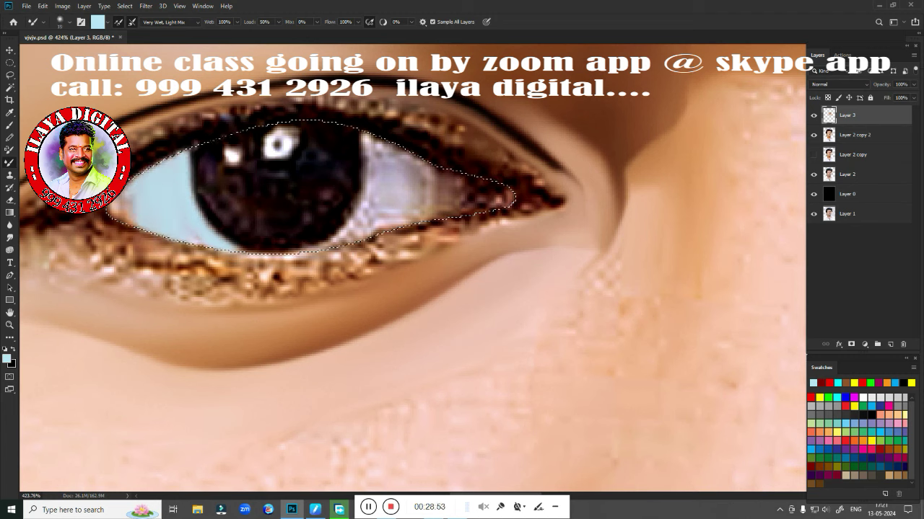
Paint light cyan over the inner corner and the white right of the iris
{"action": "left_click_drag", "start_coordinate": [144, 200], "coordinate": [115, 205]}
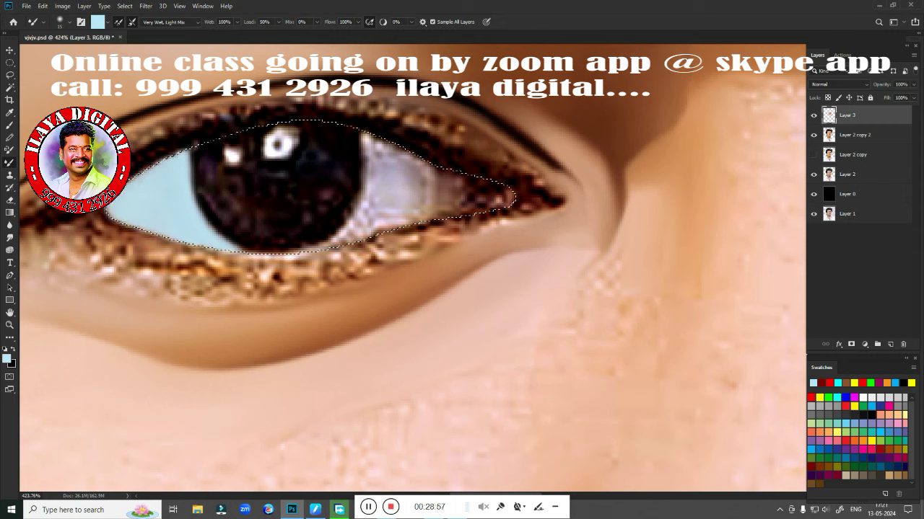
{"action": "left_click_drag", "start_coordinate": [367, 207], "coordinate": [328, 229]}
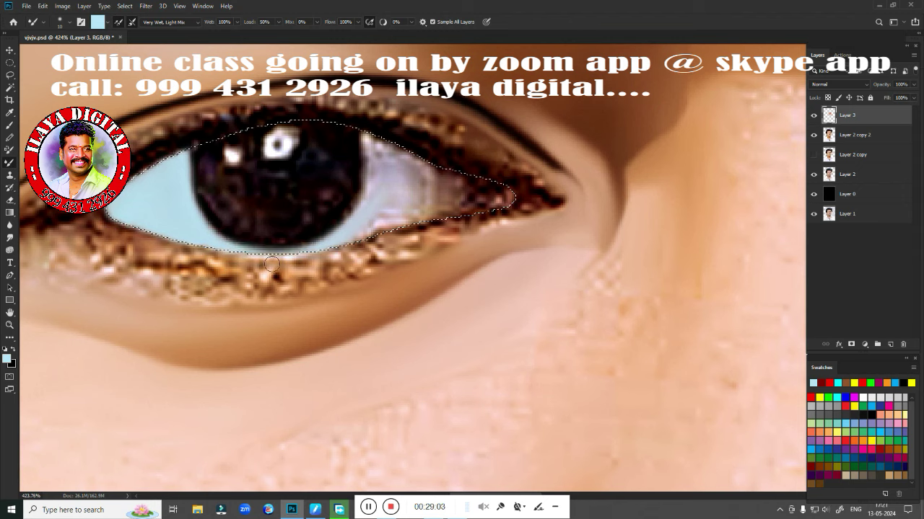
{"action": "left_click_drag", "start_coordinate": [354, 213], "coordinate": [366, 138]}
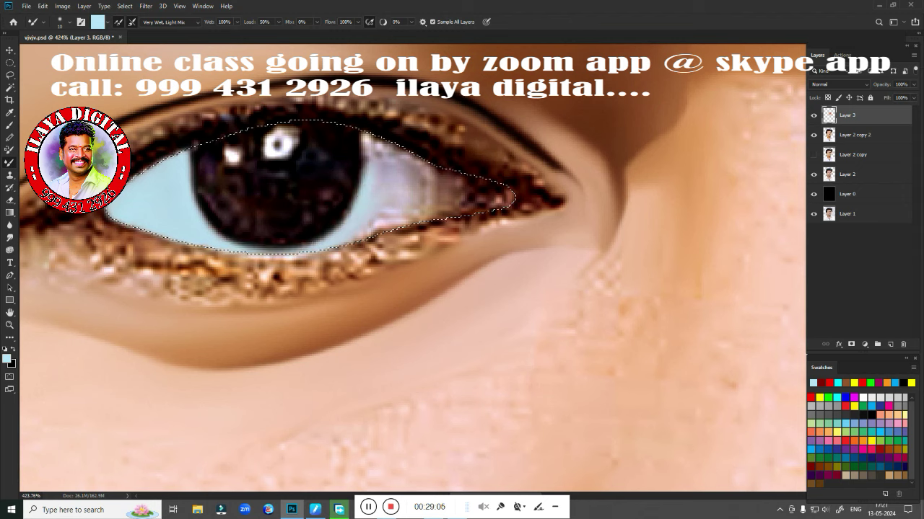
{"action": "mouse_move", "coordinate": [369, 193]}
{"action": "left_mouse_down"}
{"action": "mouse_move", "coordinate": [416, 148]}
{"action": "mouse_move", "coordinate": [369, 225]}
{"action": "left_mouse_up"}
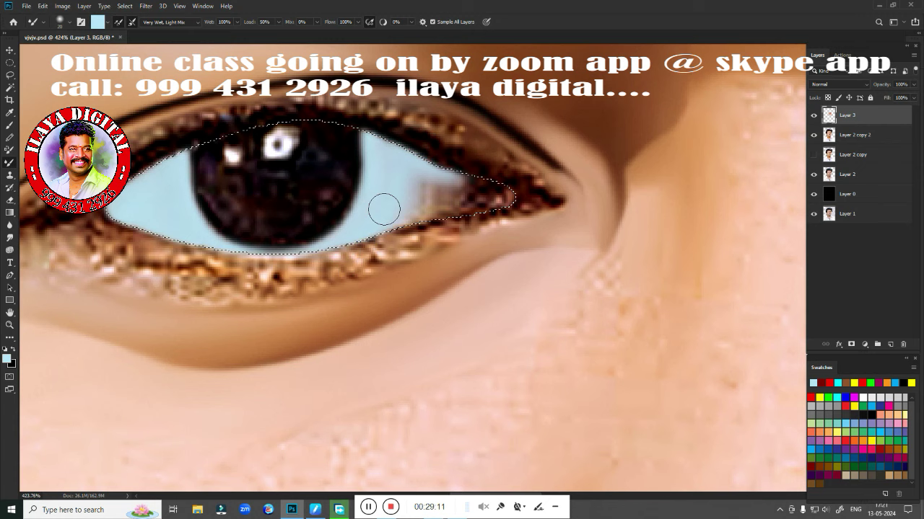
{"action": "left_click_drag", "start_coordinate": [383, 208], "coordinate": [465, 193]}
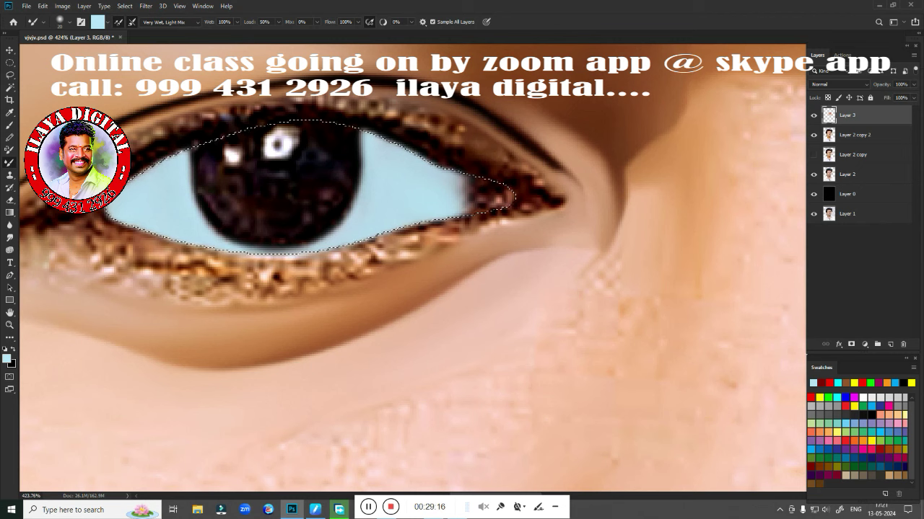
Paint dark red into the eye corner and smudge the light-blue white into it
{"action": "left_click", "coordinate": [831, 382]}
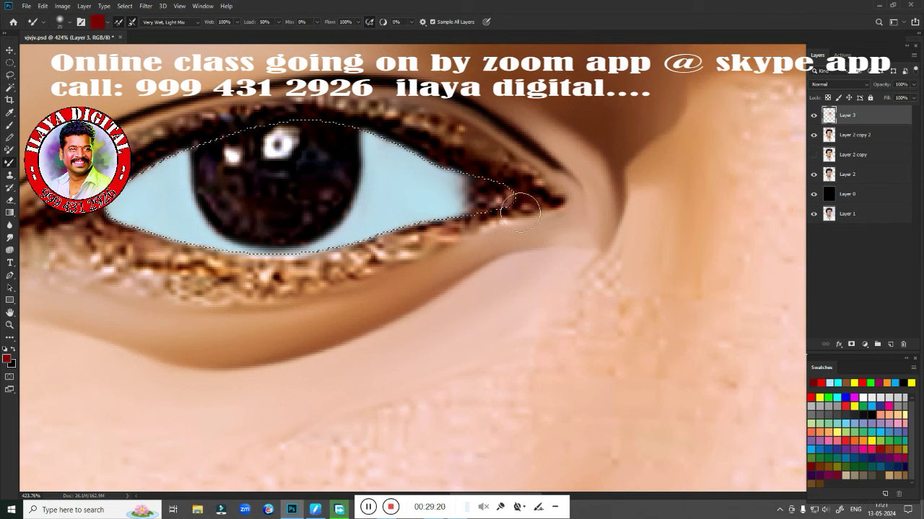
{"action": "left_click_drag", "start_coordinate": [508, 210], "coordinate": [456, 203]}
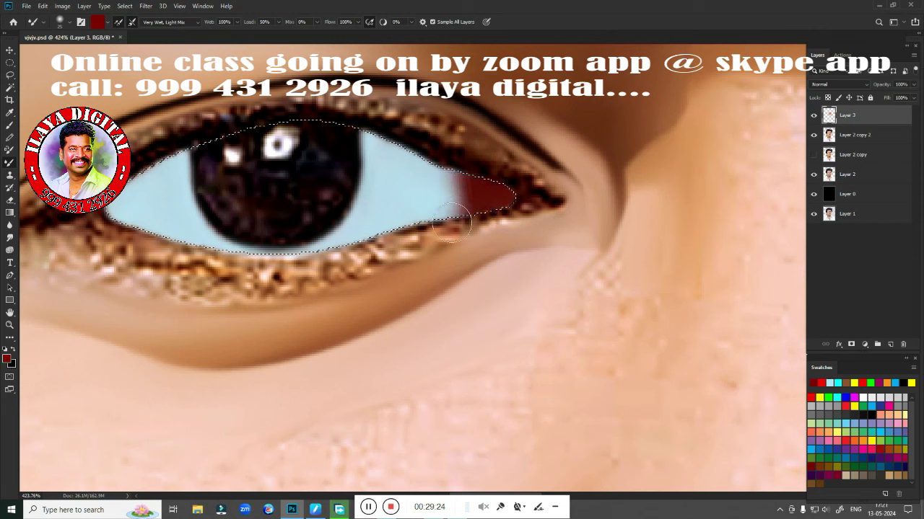
{"action": "left_click_drag", "start_coordinate": [117, 237], "coordinate": [121, 214]}
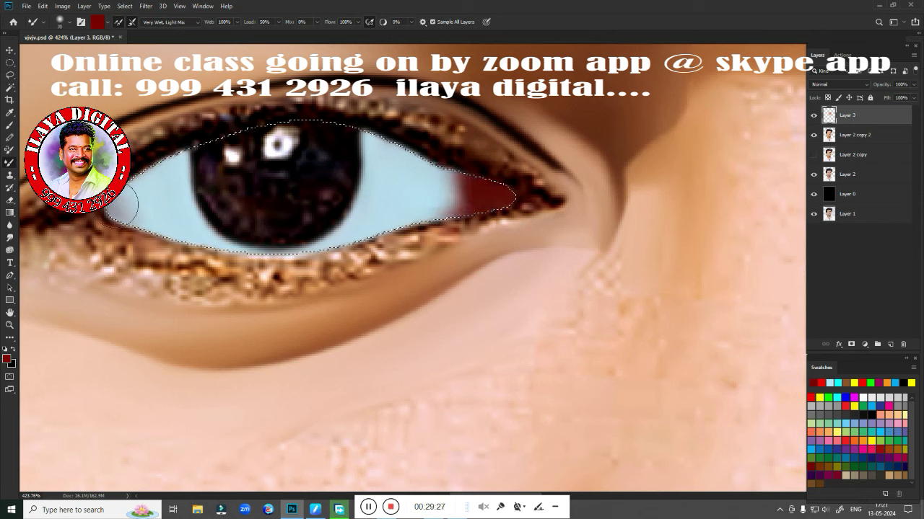
{"action": "left_click", "coordinate": [9, 237]}
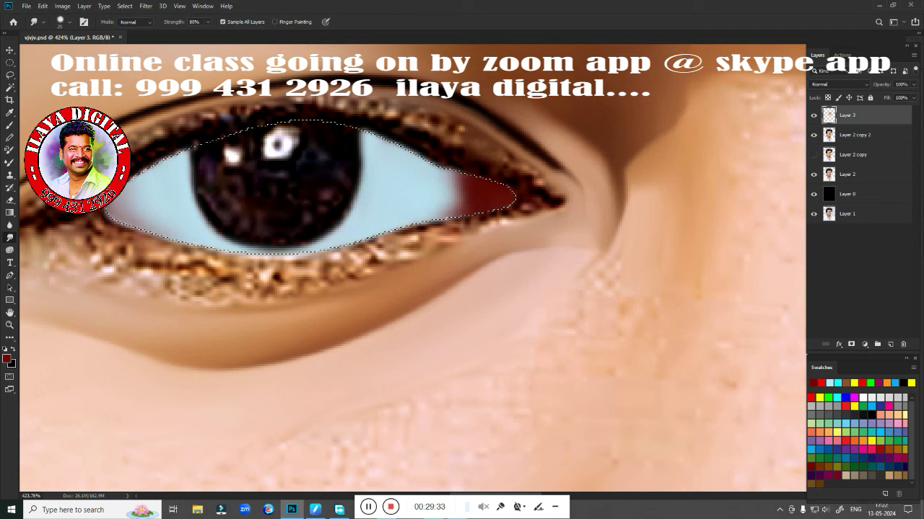
{"action": "left_click_drag", "start_coordinate": [134, 184], "coordinate": [126, 196]}
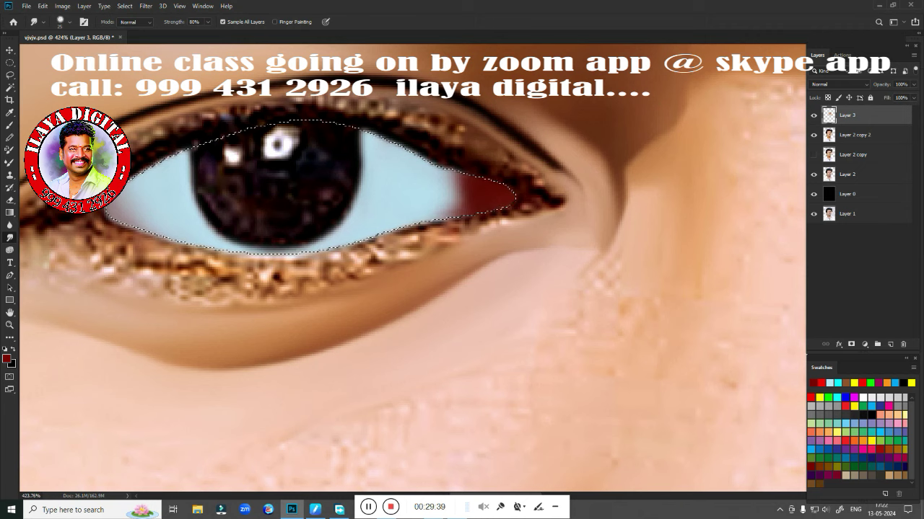
{"action": "left_click_drag", "start_coordinate": [412, 193], "coordinate": [450, 195]}
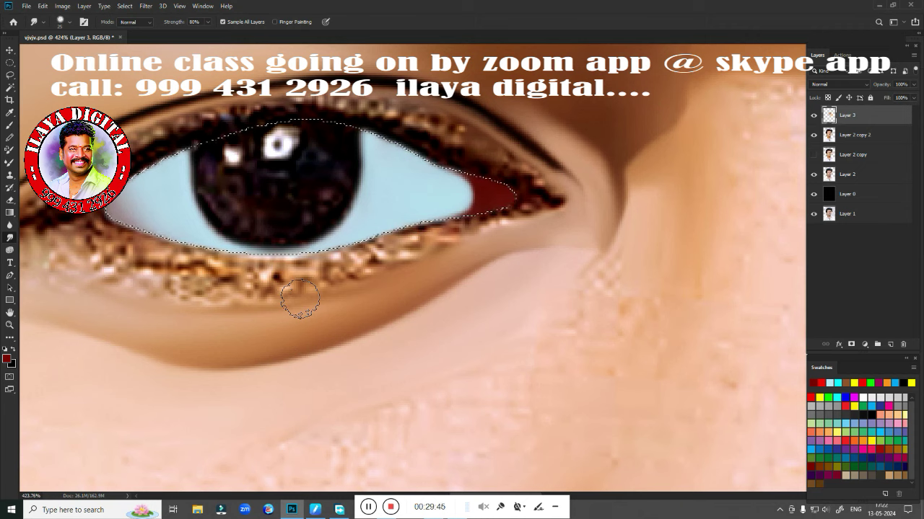
Feather the eye selection again to soften its edge
{"action": "key", "text": "shift+F6"}
{"action": "key", "text": "Return"}
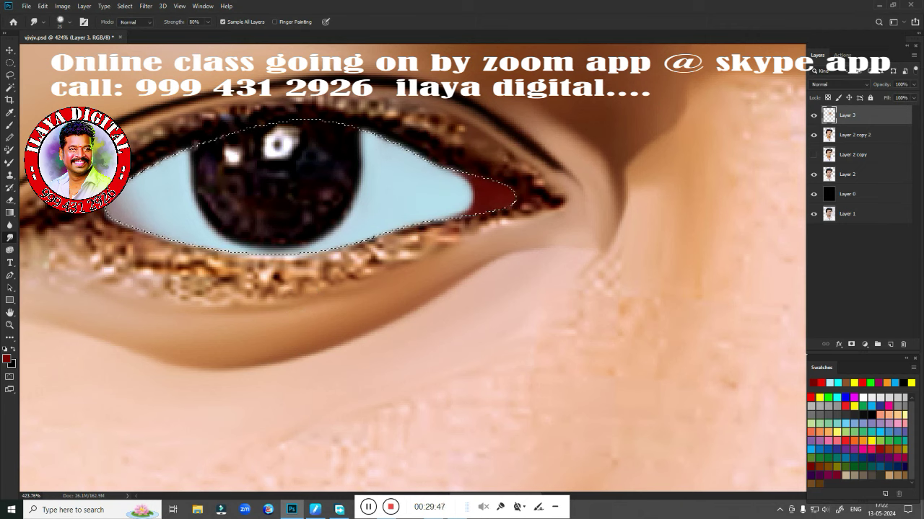
{"action": "key", "text": "shift+b"}
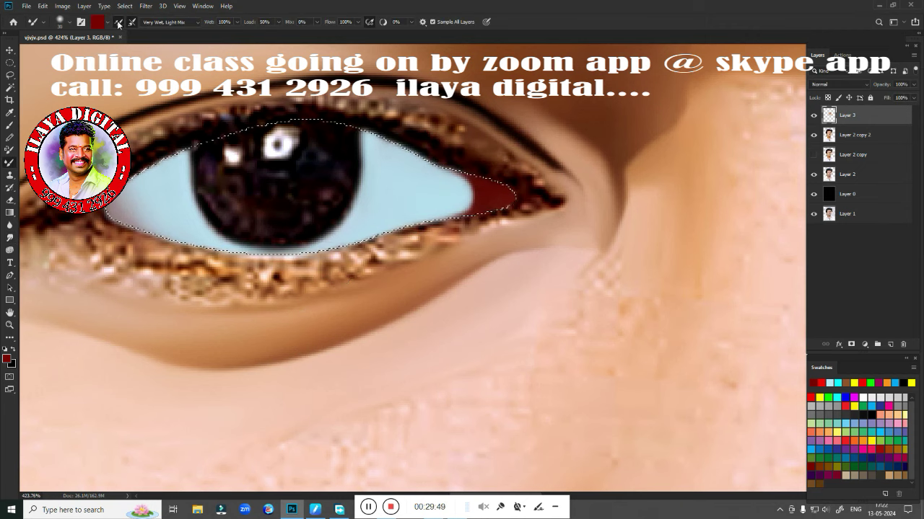
{"action": "scroll", "coordinate": [323, 256], "scroll_direction": "down", "scroll_amount": 2}
Bring the eye back into view and deselect the finished pale blue eye white
{"action": "scroll", "coordinate": [322, 256], "scroll_direction": "up", "scroll_amount": 3}
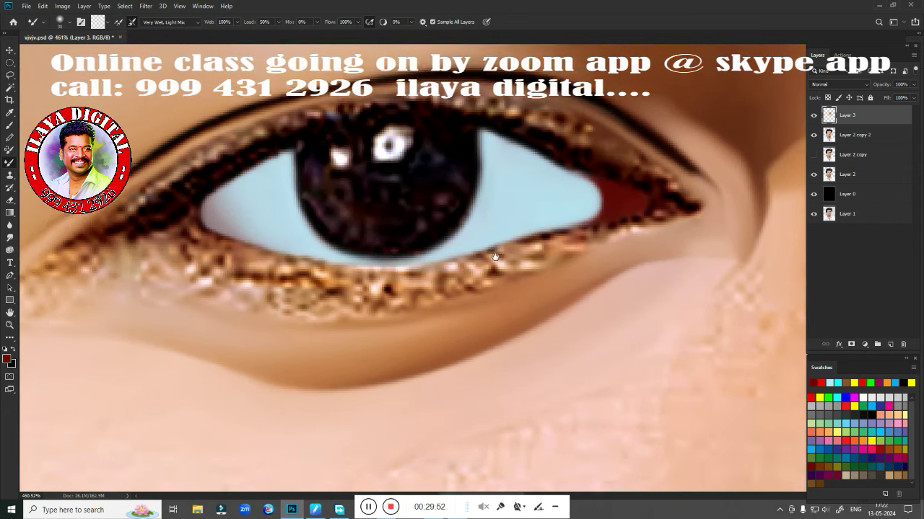
{"action": "left_click_drag", "start_coordinate": [495, 257], "coordinate": [505, 269]}
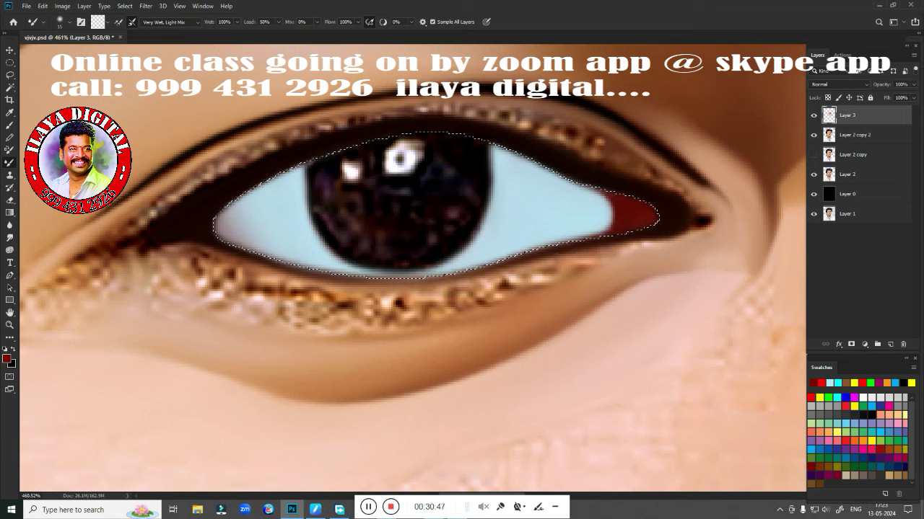
{"action": "key", "text": "ctrl+d"}
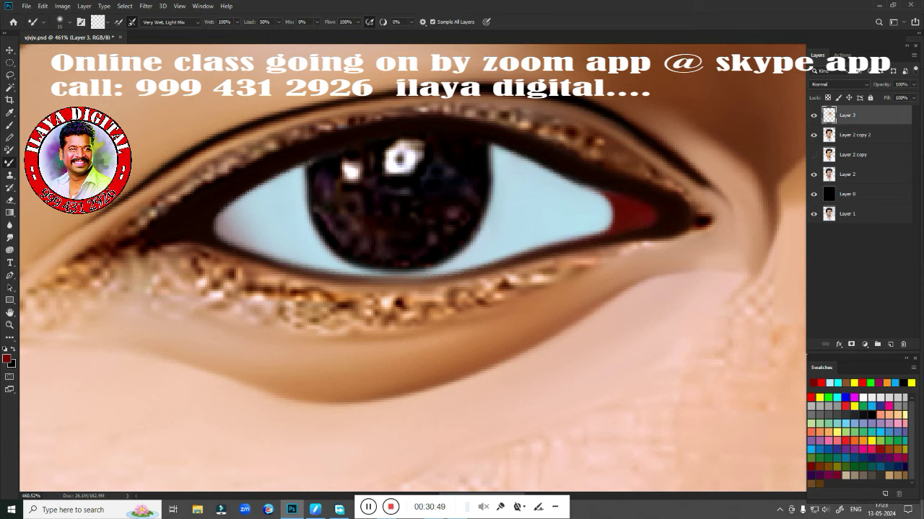
With Layer 3 hidden, draw an elliptical selection around the iris, then show Layer 3
{"action": "left_click", "coordinate": [813, 116]}
{"action": "key", "text": "m"}
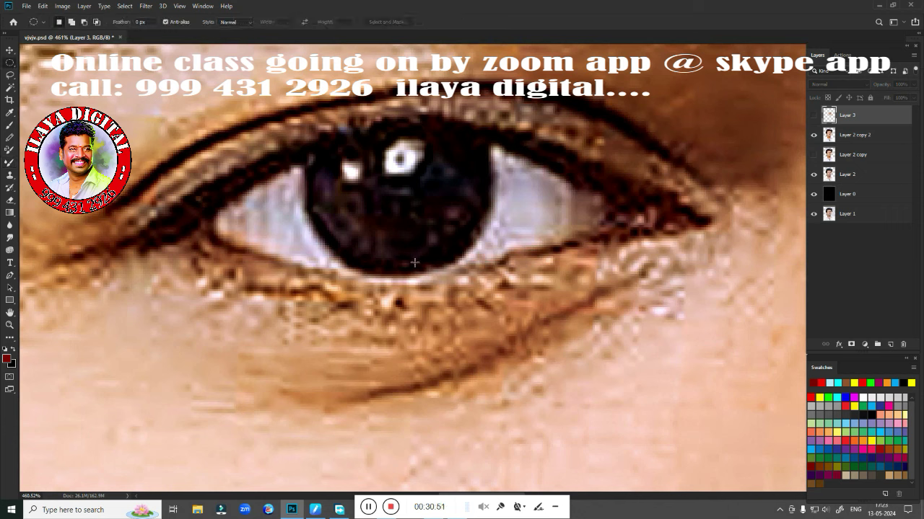
{"action": "left_click_drag", "start_coordinate": [399, 193], "coordinate": [491, 302]}
{"action": "left_click", "coordinate": [813, 115]}
Smudge the iris into solid black, feather the selection edge, and deselect
{"action": "left_click", "coordinate": [9, 224]}
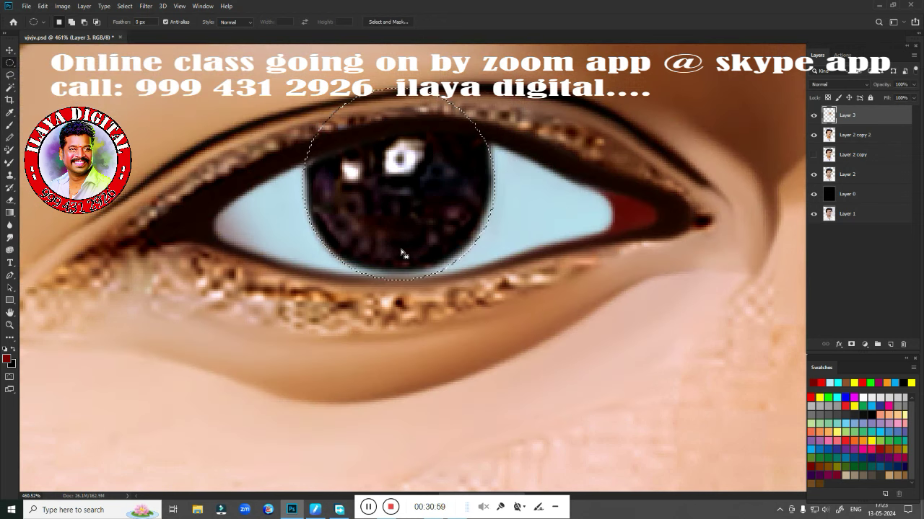
{"action": "left_click_drag", "start_coordinate": [427, 267], "coordinate": [427, 257]}
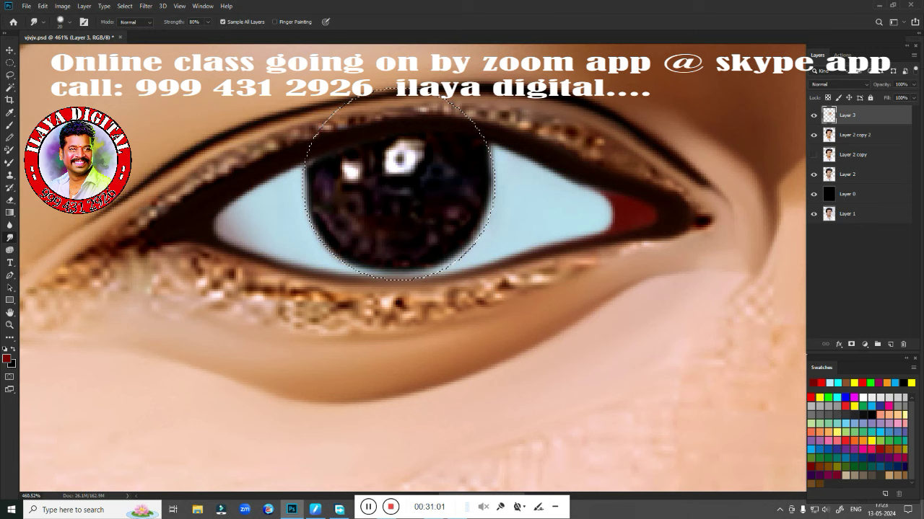
{"action": "mouse_move", "coordinate": [447, 151]}
{"action": "left_mouse_down"}
{"action": "mouse_move", "coordinate": [351, 154]}
{"action": "mouse_move", "coordinate": [324, 169]}
{"action": "left_mouse_up"}
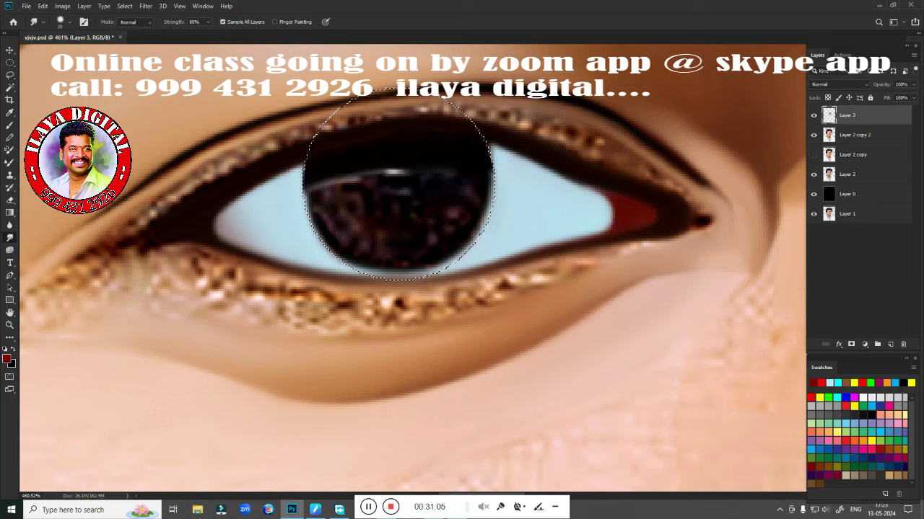
{"action": "mouse_move", "coordinate": [433, 218]}
{"action": "left_mouse_down"}
{"action": "mouse_move", "coordinate": [472, 217]}
{"action": "mouse_move", "coordinate": [361, 200]}
{"action": "mouse_move", "coordinate": [368, 171]}
{"action": "mouse_move", "coordinate": [354, 184]}
{"action": "mouse_move", "coordinate": [339, 252]}
{"action": "mouse_move", "coordinate": [404, 268]}
{"action": "mouse_move", "coordinate": [461, 252]}
{"action": "left_mouse_up"}
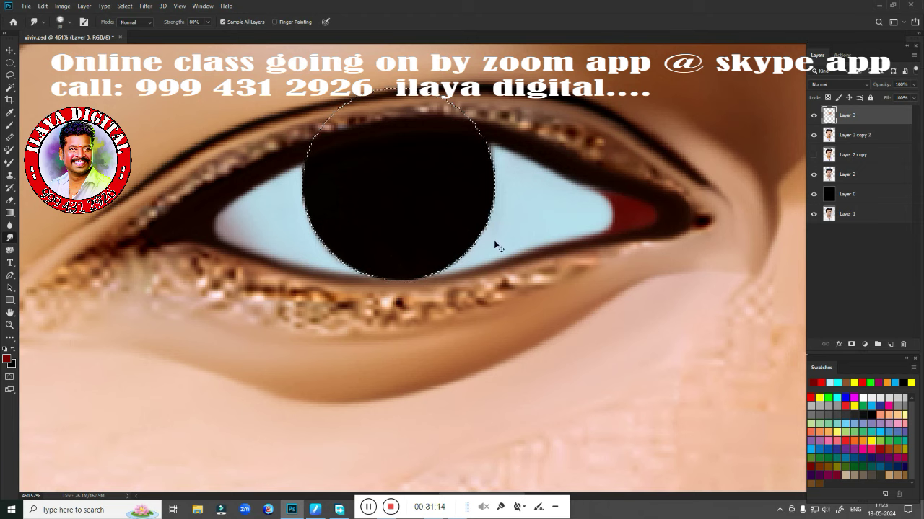
{"action": "key", "text": "shift+F6"}
{"action": "key", "text": "Return"}
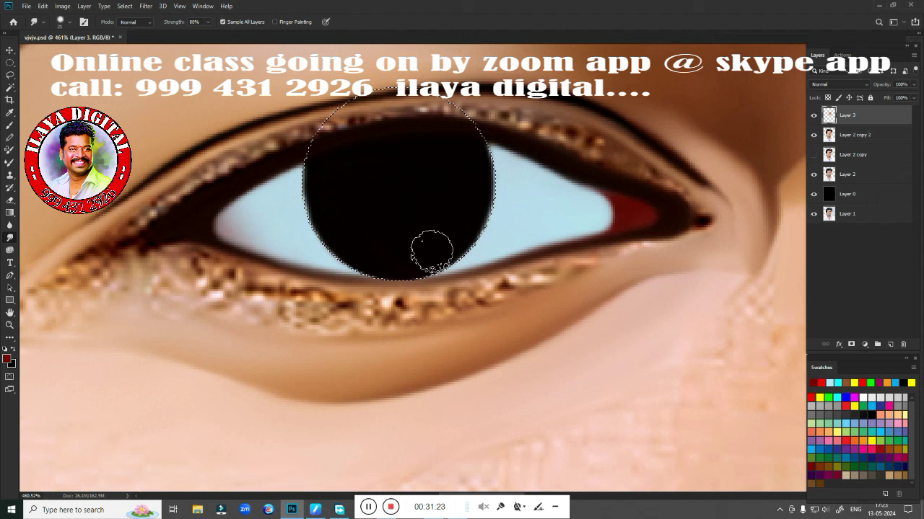
{"action": "key", "text": "ctrl+d"}
{"action": "scroll", "coordinate": [449, 284], "scroll_direction": "down", "scroll_amount": 5}
Lasso the white catchlights and copy them onto a new layer
{"action": "scroll", "coordinate": [448, 284], "scroll_direction": "right", "scroll_amount": 5}
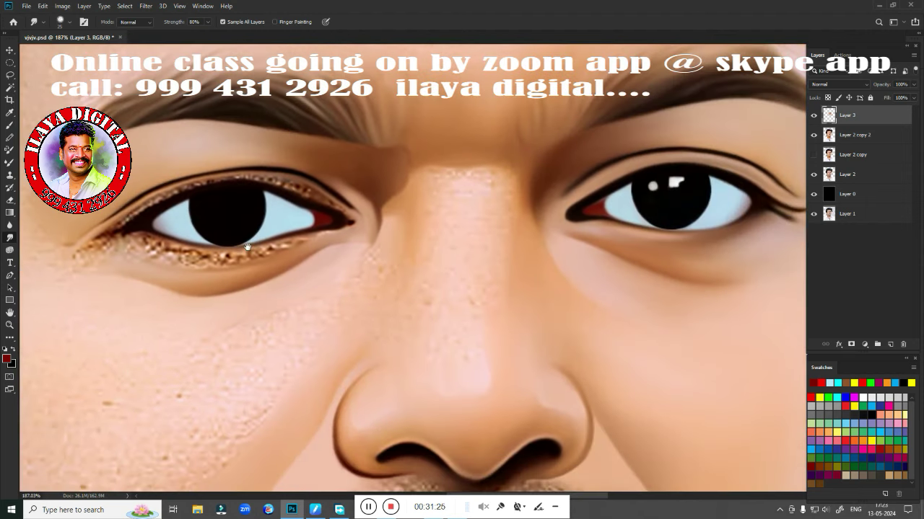
{"action": "key", "text": "l"}
{"action": "mouse_move", "coordinate": [668, 201]}
{"action": "left_mouse_down"}
{"action": "mouse_move", "coordinate": [650, 215]}
{"action": "mouse_move", "coordinate": [220, 215]}
{"action": "left_mouse_up"}
{"action": "key", "text": "ctrl+j"}
{"action": "key", "text": "v"}
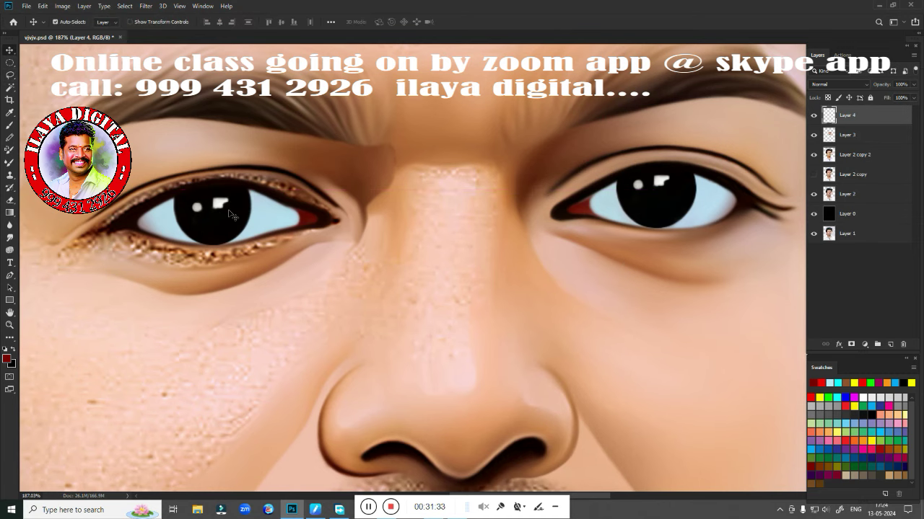
Merge Layer 3 into Layer 4 and save the document
{"action": "scroll", "coordinate": [527, 288], "scroll_direction": "down", "scroll_amount": 5}
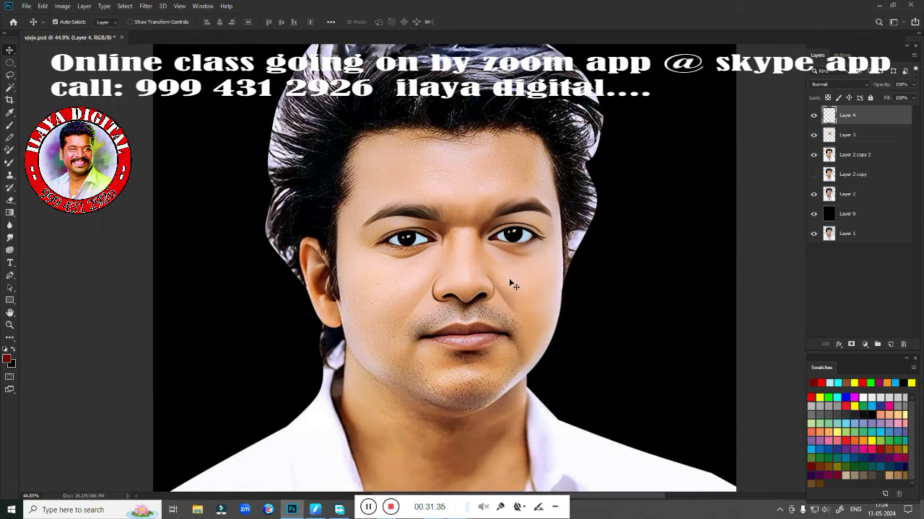
{"action": "left_click", "coordinate": [866, 137], "text": "shift"}
{"action": "key", "text": "ctrl+e"}
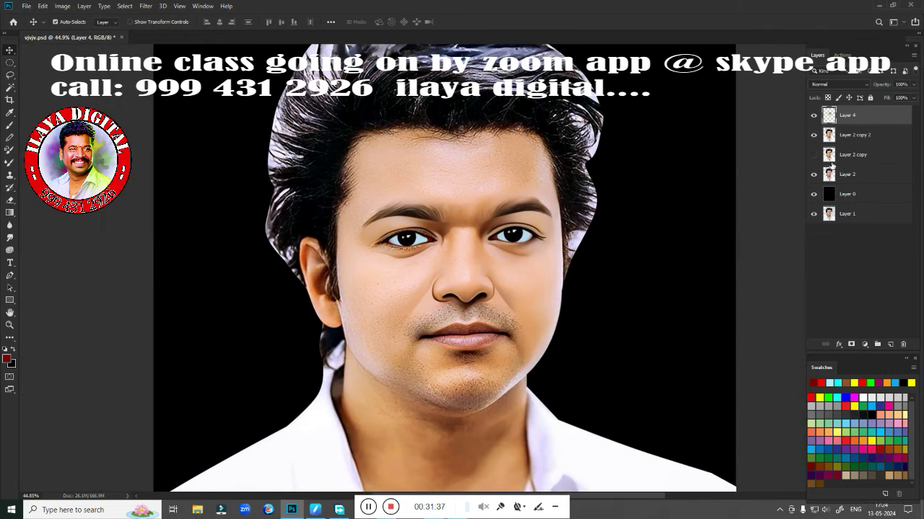
{"action": "key", "text": "ctrl+s"}
Zoom and pan across the face to compare both painted eyes
{"action": "scroll", "coordinate": [505, 288], "scroll_direction": "up", "scroll_amount": 3}
{"action": "scroll", "coordinate": [470, 305], "scroll_direction": "up", "scroll_amount": 2}
{"action": "scroll", "coordinate": [397, 342], "scroll_direction": "up", "scroll_amount": 2}
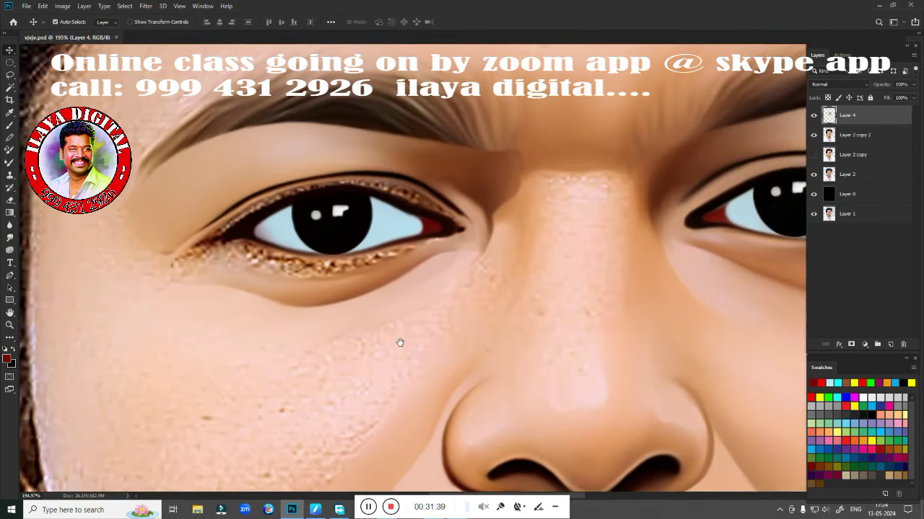
{"action": "scroll", "coordinate": [372, 297], "scroll_direction": "up", "scroll_amount": 1}
{"action": "scroll", "coordinate": [372, 297], "scroll_direction": "up", "scroll_amount": 2}
{"action": "scroll", "coordinate": [391, 310], "scroll_direction": "up", "scroll_amount": 1}
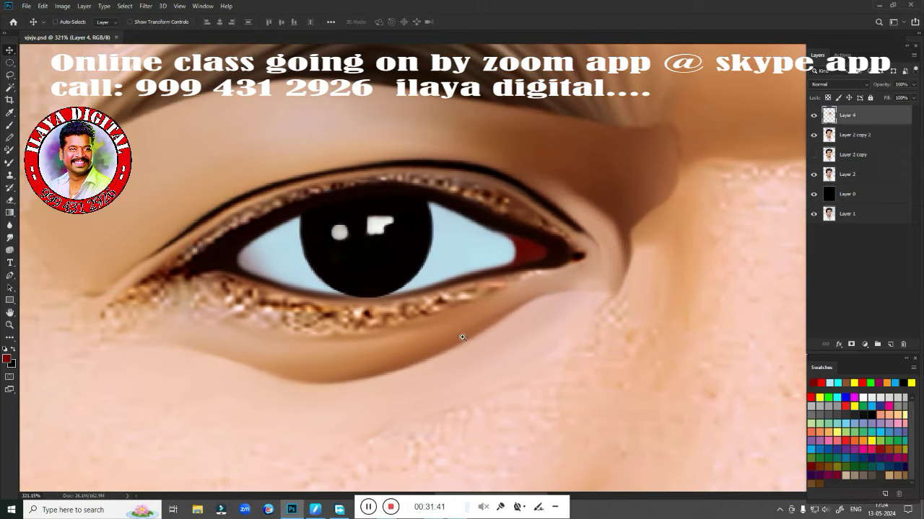
{"action": "scroll", "coordinate": [459, 336], "scroll_direction": "down", "scroll_amount": 4}
{"action": "scroll", "coordinate": [440, 326], "scroll_direction": "down", "scroll_amount": 2}
{"action": "scroll", "coordinate": [442, 327], "scroll_direction": "up", "scroll_amount": 1}
{"action": "scroll", "coordinate": [445, 329], "scroll_direction": "up", "scroll_amount": 2}
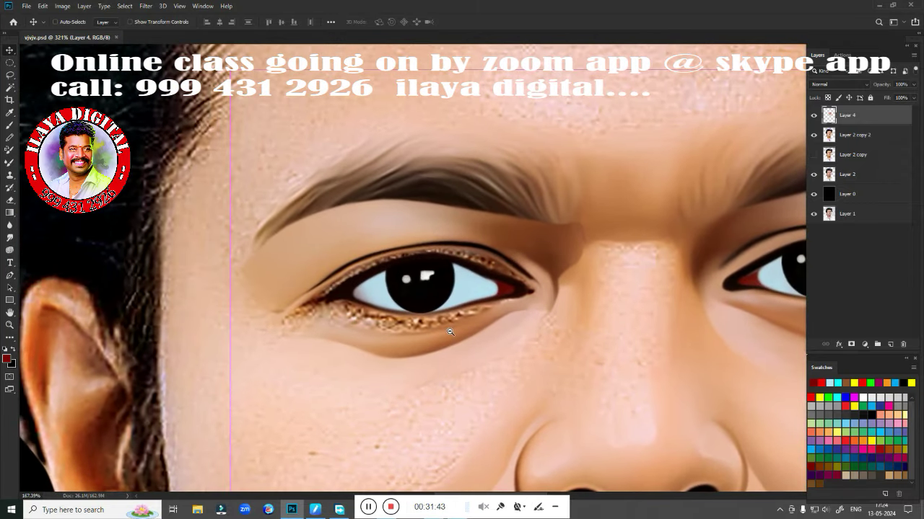
{"action": "scroll", "coordinate": [448, 332], "scroll_direction": "up", "scroll_amount": 1}
{"action": "scroll", "coordinate": [448, 331], "scroll_direction": "down", "scroll_amount": 3}
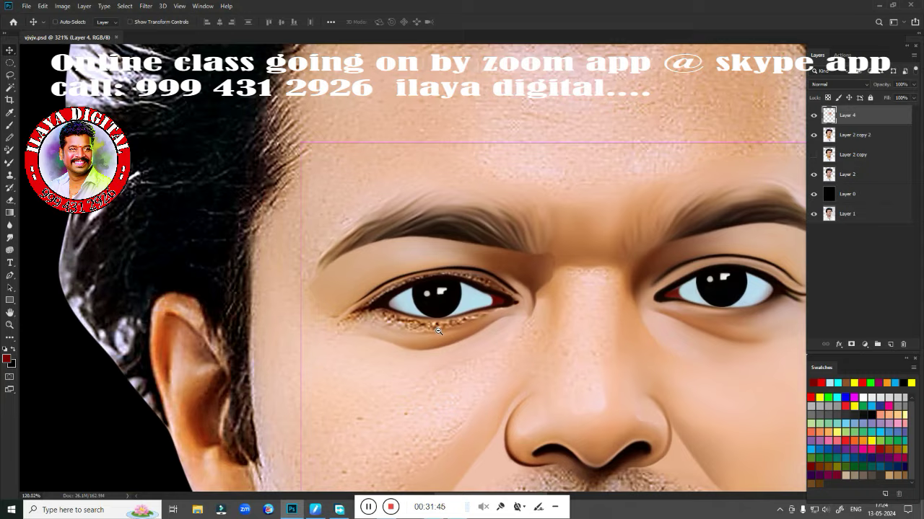
{"action": "scroll", "coordinate": [460, 337], "scroll_direction": "up", "scroll_amount": 4}
{"action": "scroll", "coordinate": [460, 338], "scroll_direction": "down", "scroll_amount": 3}
{"action": "scroll", "coordinate": [441, 336], "scroll_direction": "down", "scroll_amount": 2}
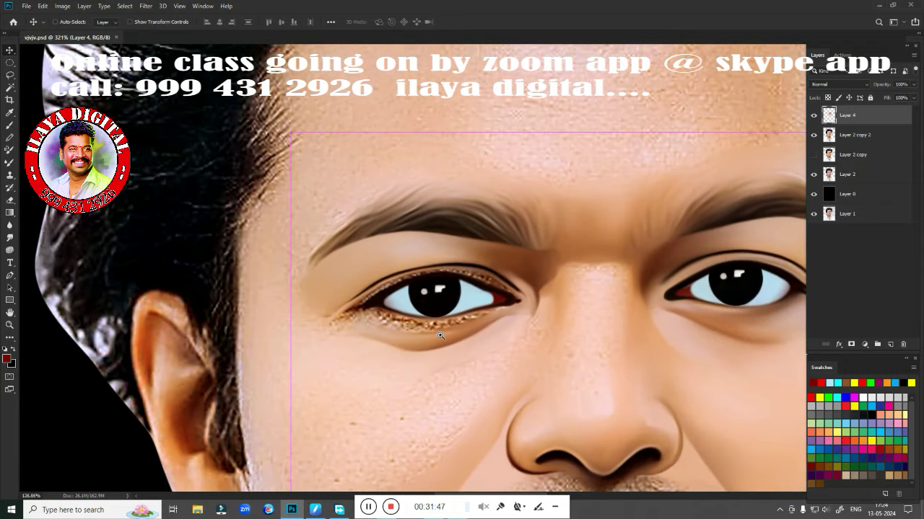
{"action": "scroll", "coordinate": [441, 336], "scroll_direction": "up", "scroll_amount": 1}
{"action": "left_click_drag", "start_coordinate": [441, 335], "coordinate": [372, 263]}
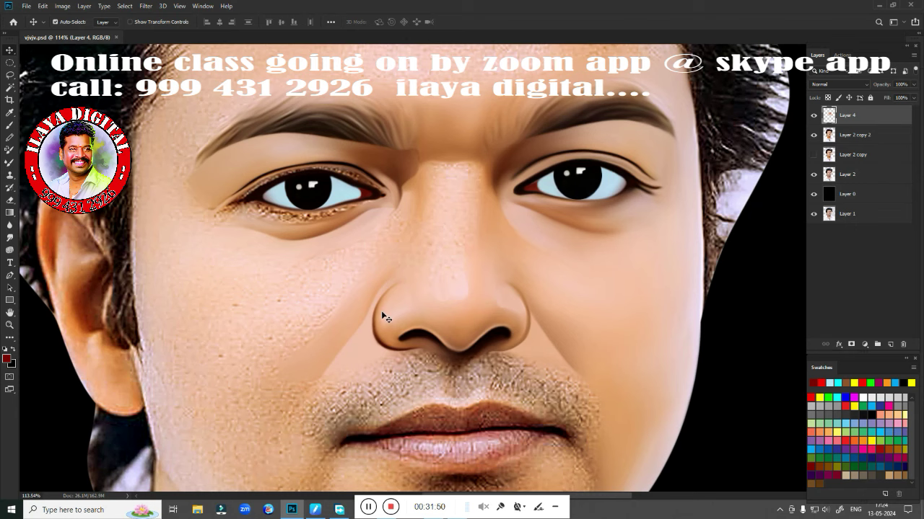
{"action": "scroll", "coordinate": [281, 243], "scroll_direction": "up", "scroll_amount": 2}
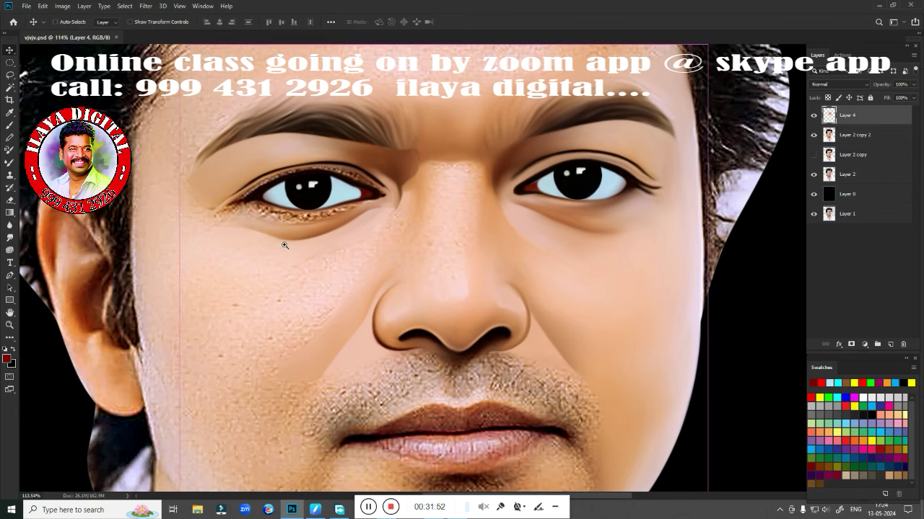
{"action": "scroll", "coordinate": [329, 268], "scroll_direction": "up", "scroll_amount": 3}
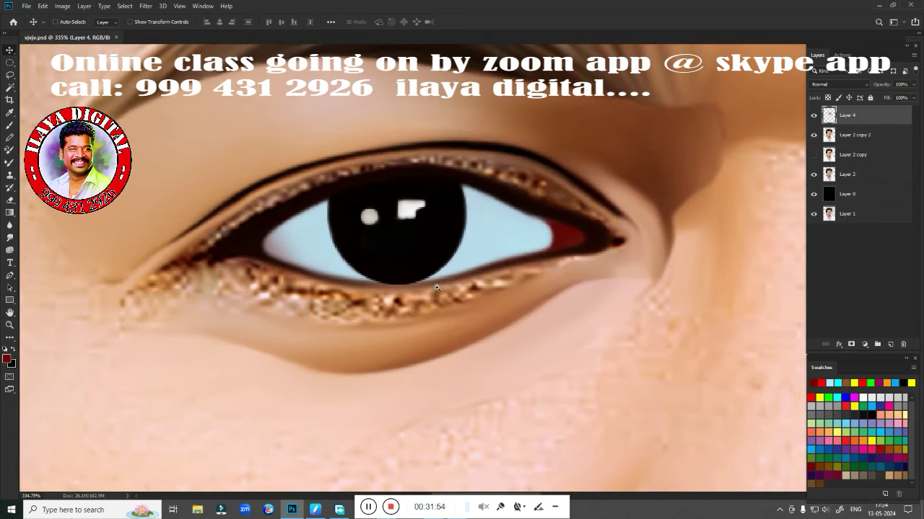
{"action": "scroll", "coordinate": [461, 310], "scroll_direction": "up", "scroll_amount": 1}
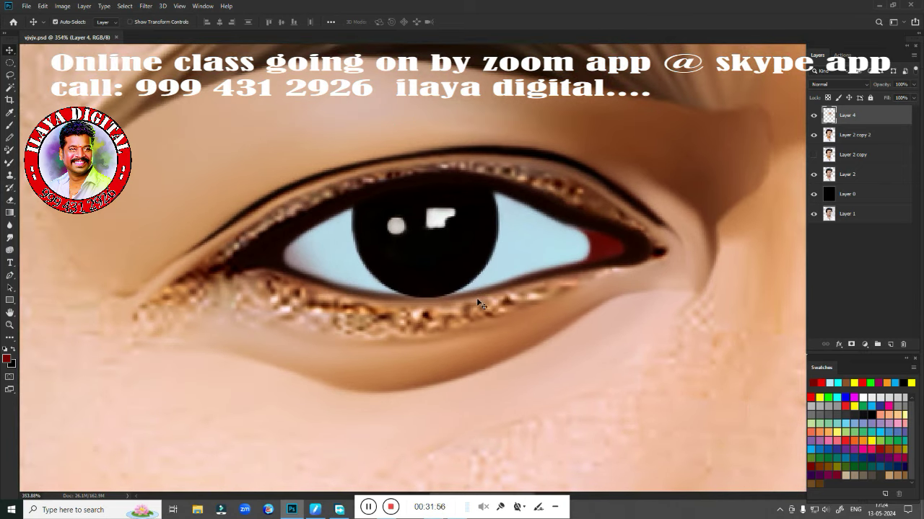
Blend the lower-left eyelid and upper lid line into a smooth dark band with the wet Mixer Brush
{"action": "key", "text": "b"}
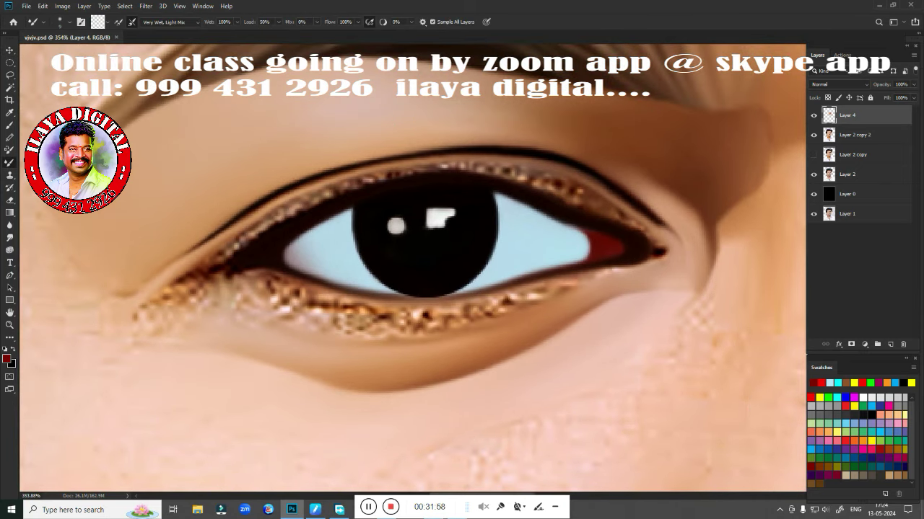
{"action": "left_click", "coordinate": [98, 310]}
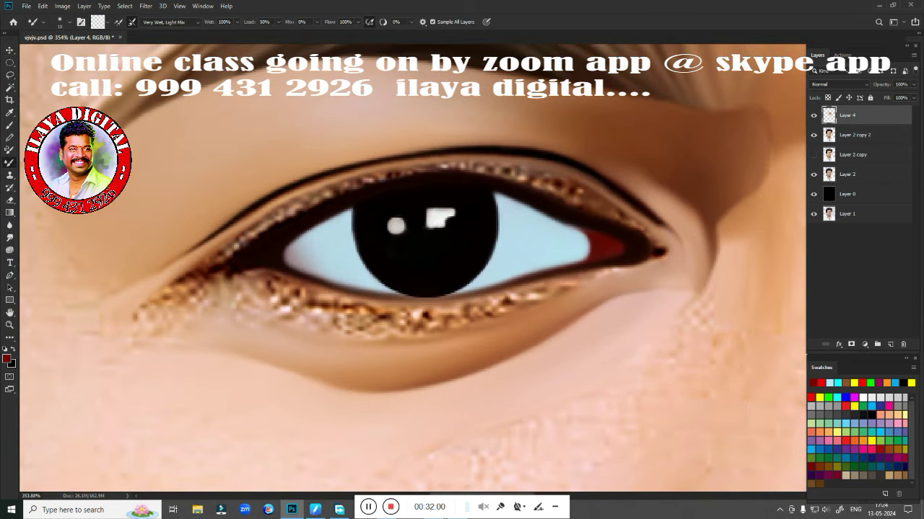
{"action": "left_click_drag", "start_coordinate": [144, 303], "coordinate": [234, 247]}
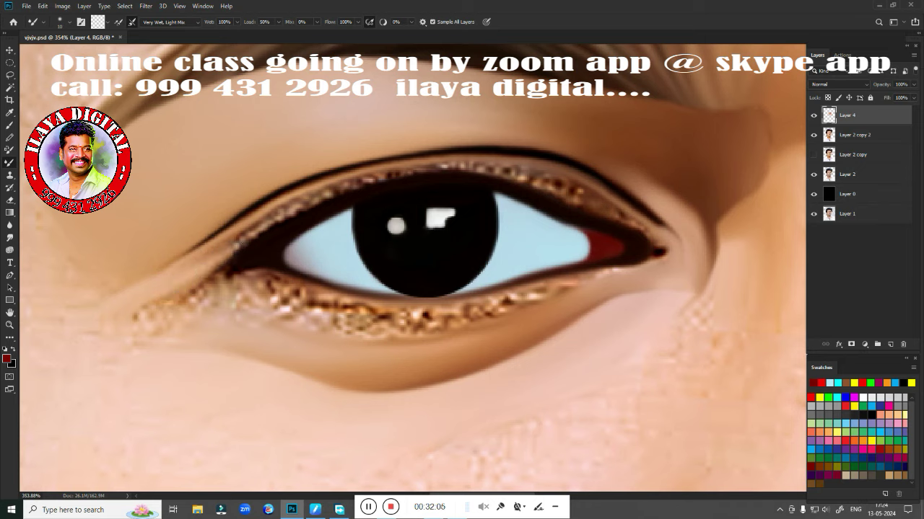
{"action": "mouse_move", "coordinate": [278, 218]}
{"action": "left_mouse_down"}
{"action": "mouse_move", "coordinate": [218, 258]}
{"action": "mouse_move", "coordinate": [335, 185]}
{"action": "mouse_move", "coordinate": [397, 172]}
{"action": "left_mouse_up"}
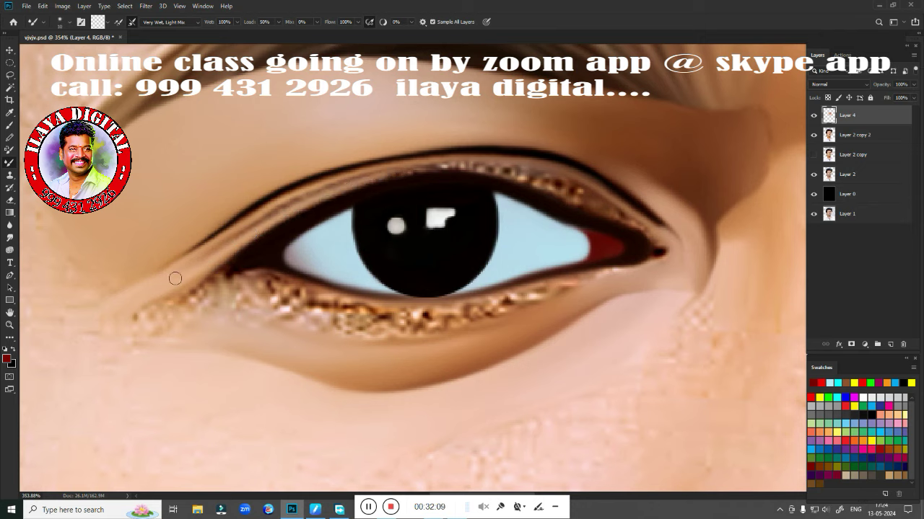
{"action": "left_click_drag", "start_coordinate": [176, 279], "coordinate": [325, 192]}
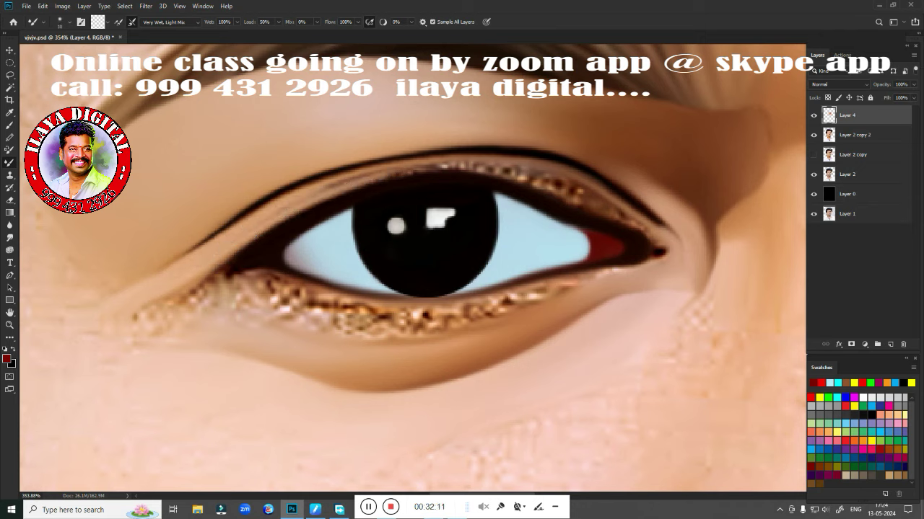
{"action": "mouse_move", "coordinate": [198, 270]}
{"action": "left_mouse_down"}
{"action": "mouse_move", "coordinate": [302, 203]}
{"action": "mouse_move", "coordinate": [396, 173]}
{"action": "left_mouse_up"}
{"action": "left_click_drag", "start_coordinate": [329, 188], "coordinate": [455, 165]}
{"action": "mouse_move", "coordinate": [379, 173]}
{"action": "left_mouse_down"}
{"action": "mouse_move", "coordinate": [444, 166]}
{"action": "mouse_move", "coordinate": [433, 169]}
{"action": "mouse_move", "coordinate": [572, 177]}
{"action": "left_mouse_up"}
{"action": "left_click_drag", "start_coordinate": [505, 174], "coordinate": [585, 203]}
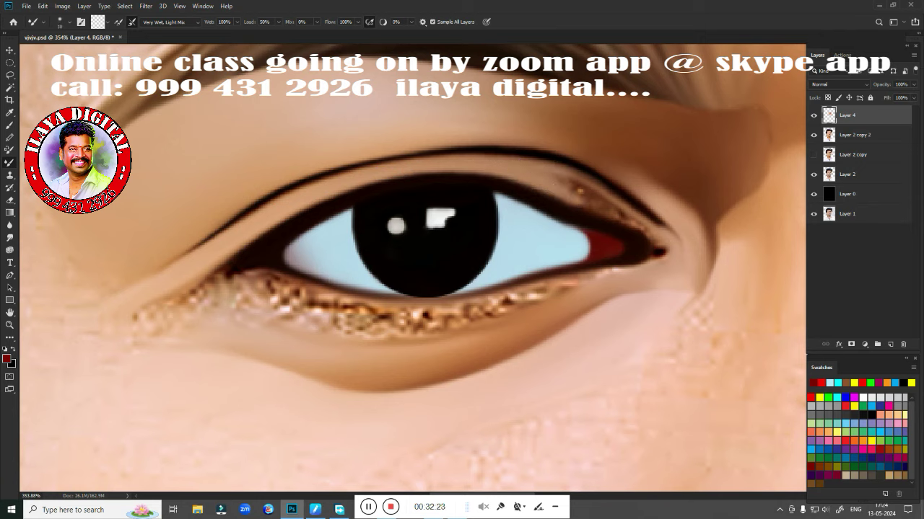
With the view tilted about -30°, smooth the outer eyeliner, lid skin, eye-white and iris edges
{"action": "key", "text": "r"}
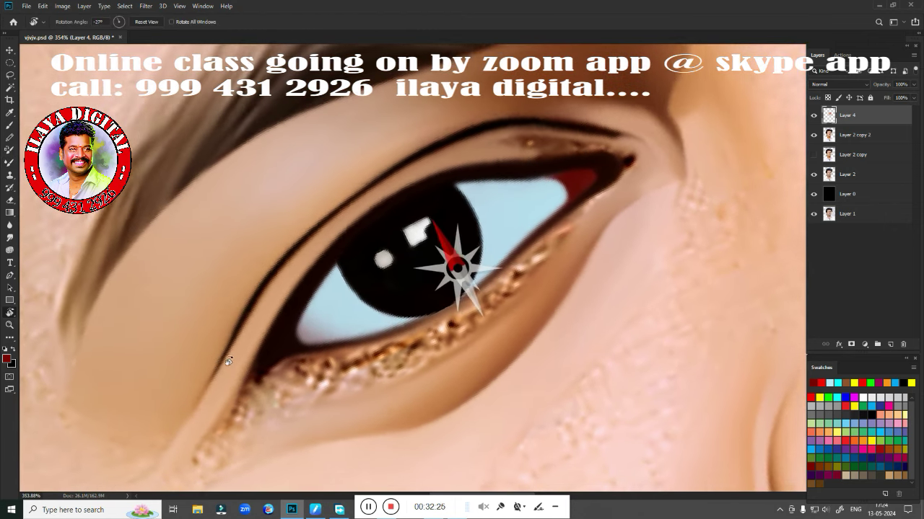
{"action": "mouse_move", "coordinate": [195, 245]}
{"action": "left_mouse_down"}
{"action": "mouse_move", "coordinate": [335, 274]}
{"action": "mouse_move", "coordinate": [339, 288]}
{"action": "left_mouse_up"}
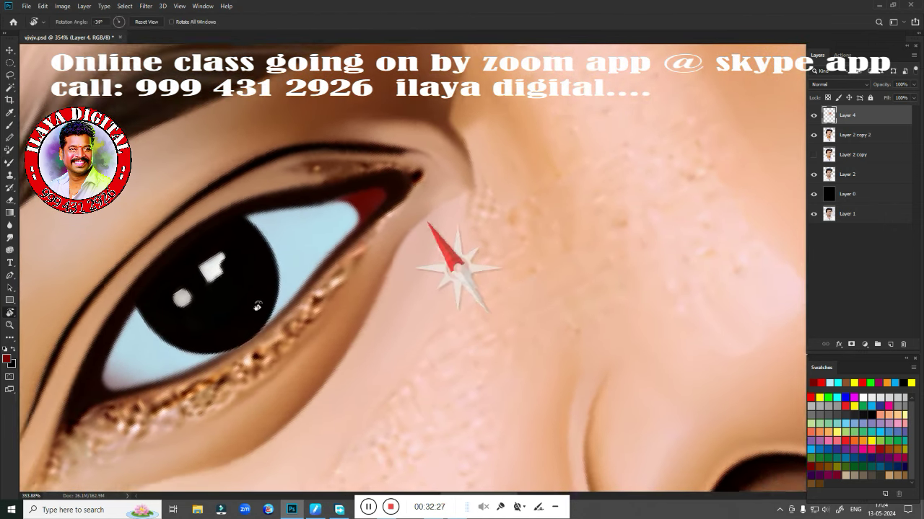
{"action": "key", "text": "b"}
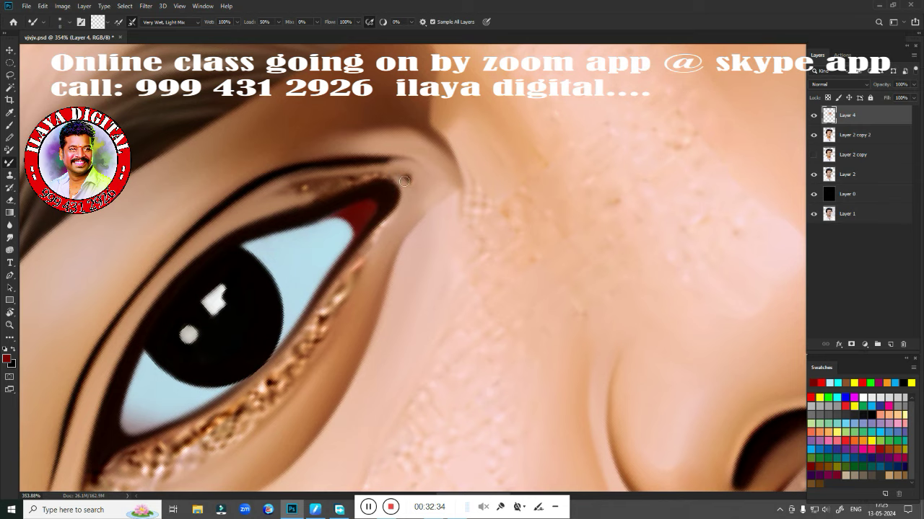
{"action": "mouse_move", "coordinate": [404, 181]}
{"action": "left_mouse_down"}
{"action": "mouse_move", "coordinate": [373, 174]}
{"action": "mouse_move", "coordinate": [395, 176]}
{"action": "left_mouse_up"}
{"action": "mouse_move", "coordinate": [377, 176]}
{"action": "left_mouse_down"}
{"action": "mouse_move", "coordinate": [299, 192]}
{"action": "mouse_move", "coordinate": [323, 176]}
{"action": "left_mouse_up"}
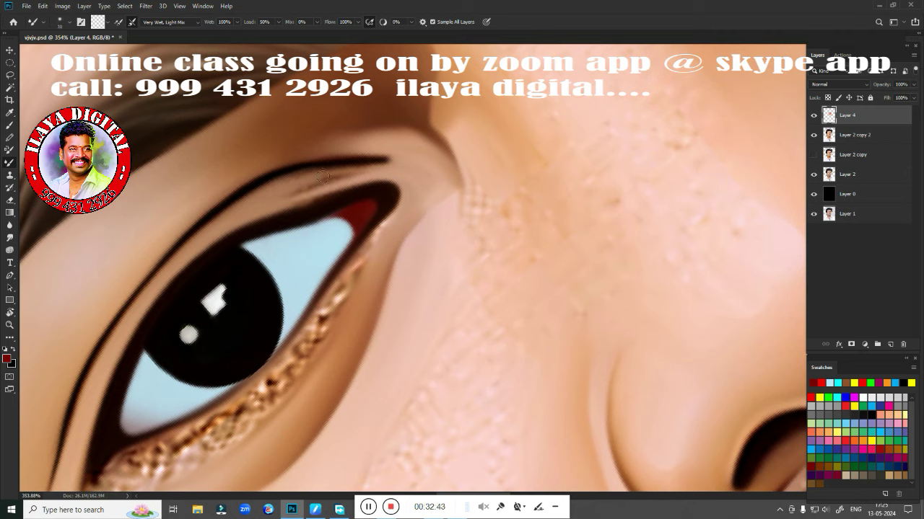
{"action": "mouse_move", "coordinate": [399, 169]}
{"action": "left_mouse_down"}
{"action": "mouse_move", "coordinate": [313, 176]}
{"action": "mouse_move", "coordinate": [303, 191]}
{"action": "mouse_move", "coordinate": [324, 186]}
{"action": "mouse_move", "coordinate": [255, 204]}
{"action": "left_mouse_up"}
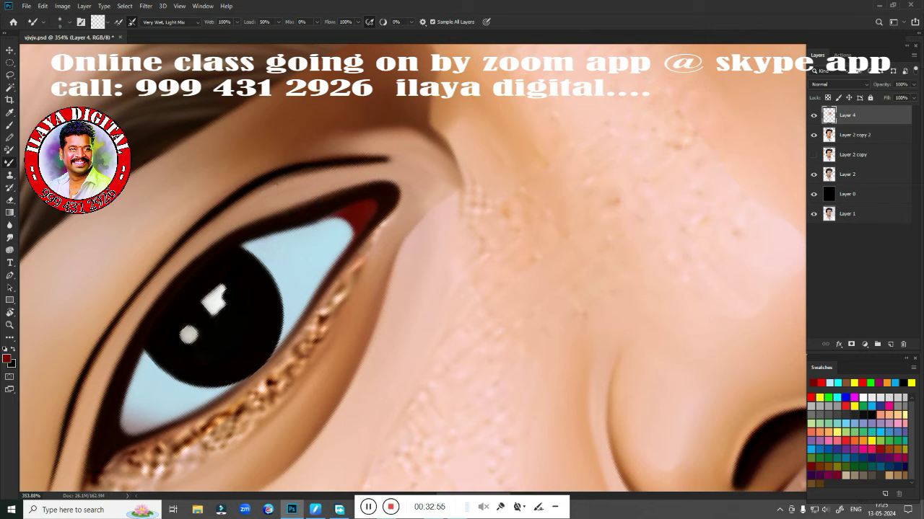
{"action": "left_click_drag", "start_coordinate": [274, 240], "coordinate": [324, 219]}
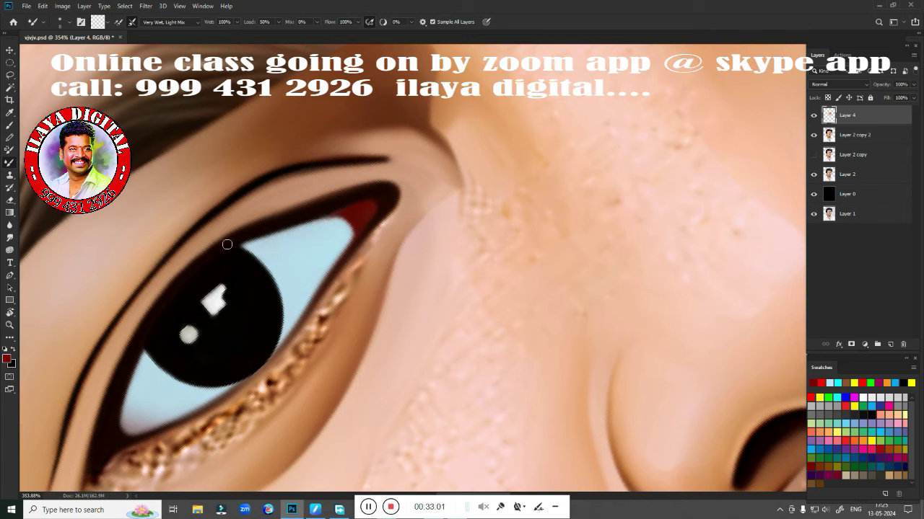
{"action": "left_click_drag", "start_coordinate": [233, 247], "coordinate": [280, 232]}
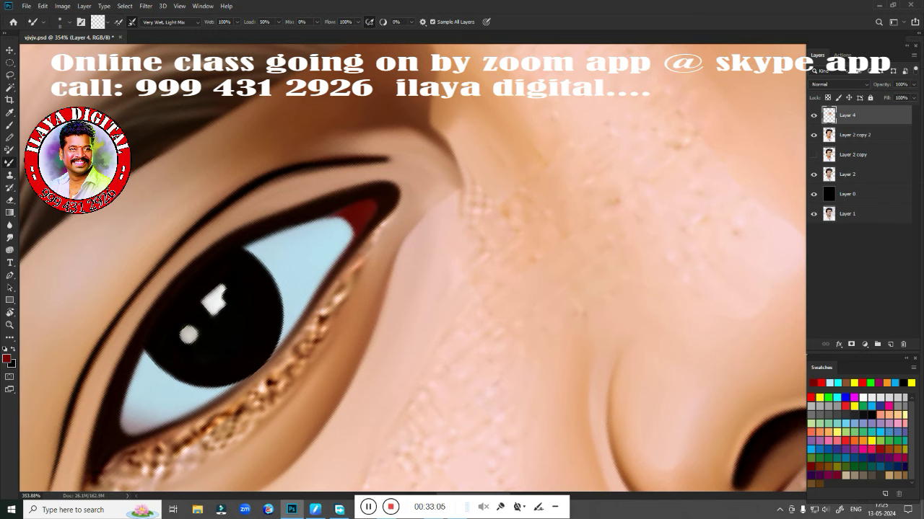
{"action": "key", "text": "Escape"}
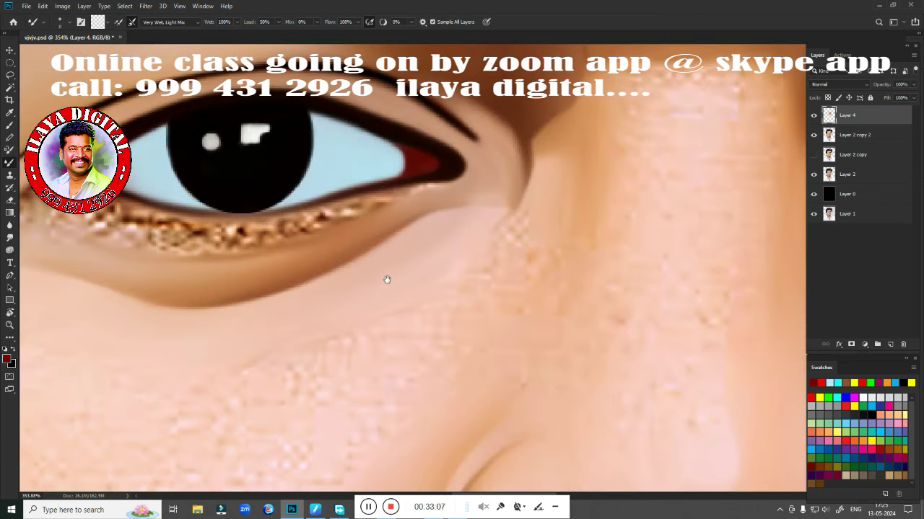
{"action": "mouse_move", "coordinate": [387, 279]}
{"action": "left_mouse_down"}
{"action": "mouse_move", "coordinate": [538, 328]}
{"action": "mouse_move", "coordinate": [530, 325]}
{"action": "left_mouse_up"}
Enlarge the smudge brush slightly and soften and shorten the eyeliner tail
{"action": "key", "text": "r"}
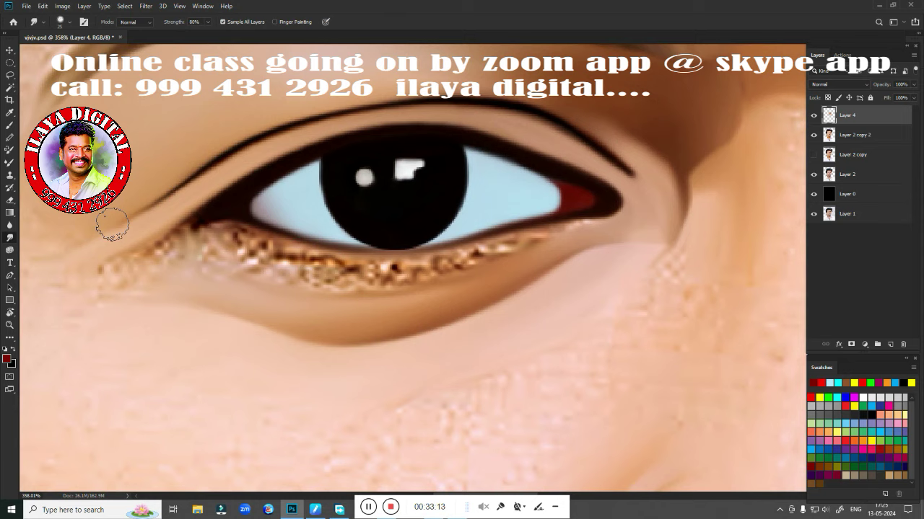
{"action": "key", "text": "bracketright"}
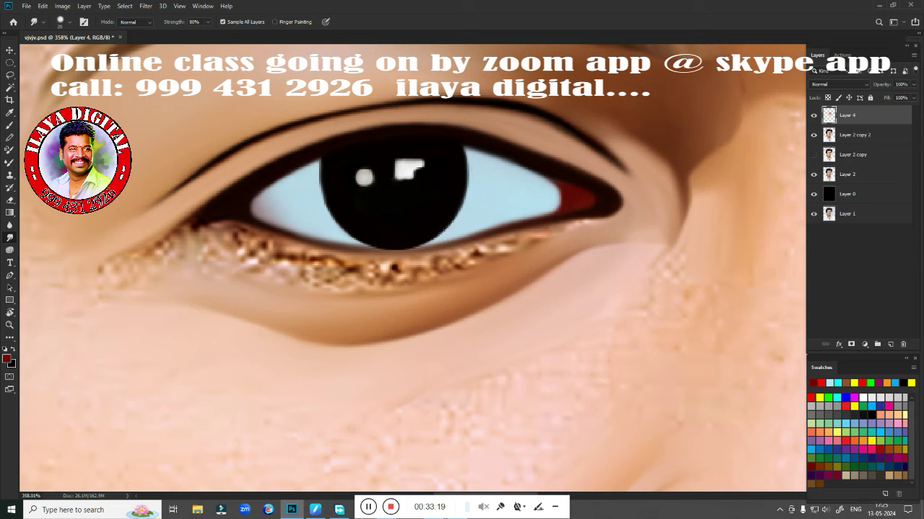
{"action": "left_click_drag", "start_coordinate": [631, 172], "coordinate": [604, 148]}
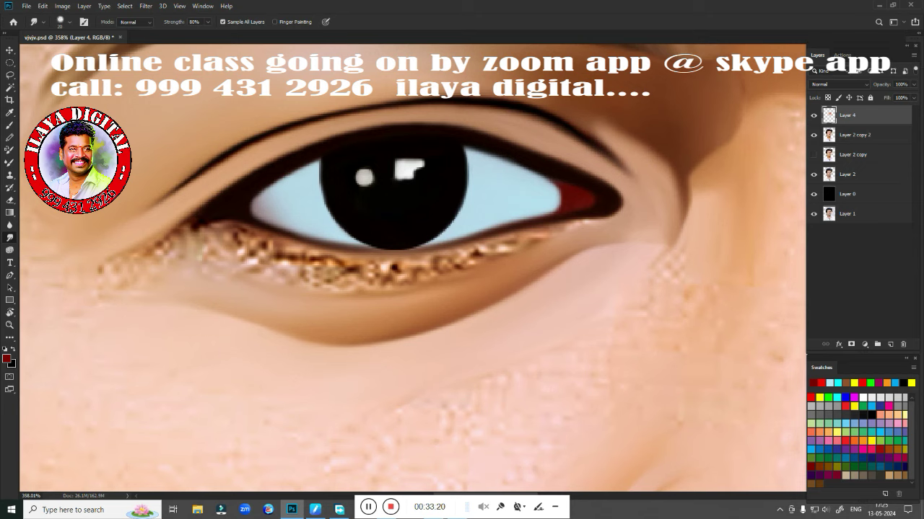
{"action": "scroll", "coordinate": [412, 281], "scroll_direction": "down", "scroll_amount": 2}
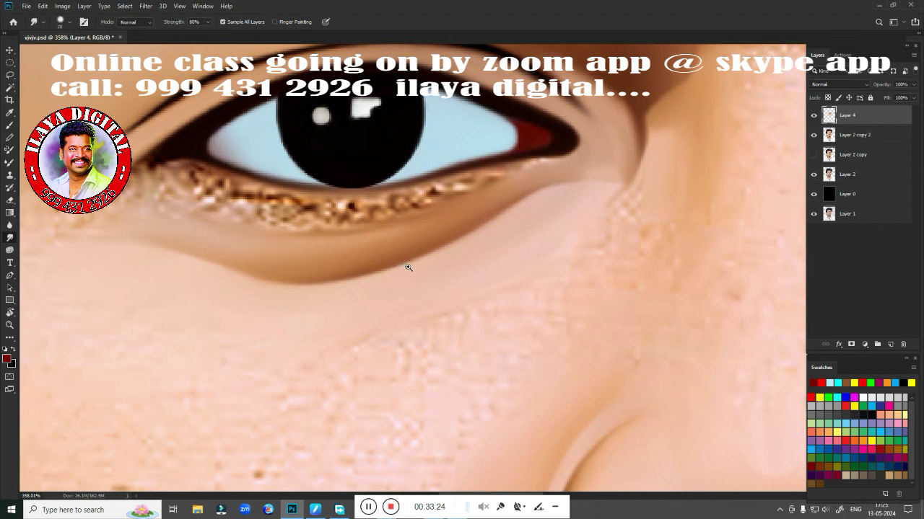
{"action": "mouse_move", "coordinate": [408, 268]}
{"action": "left_mouse_down"}
{"action": "mouse_move", "coordinate": [371, 268]}
{"action": "mouse_move", "coordinate": [400, 280]}
{"action": "left_mouse_up"}
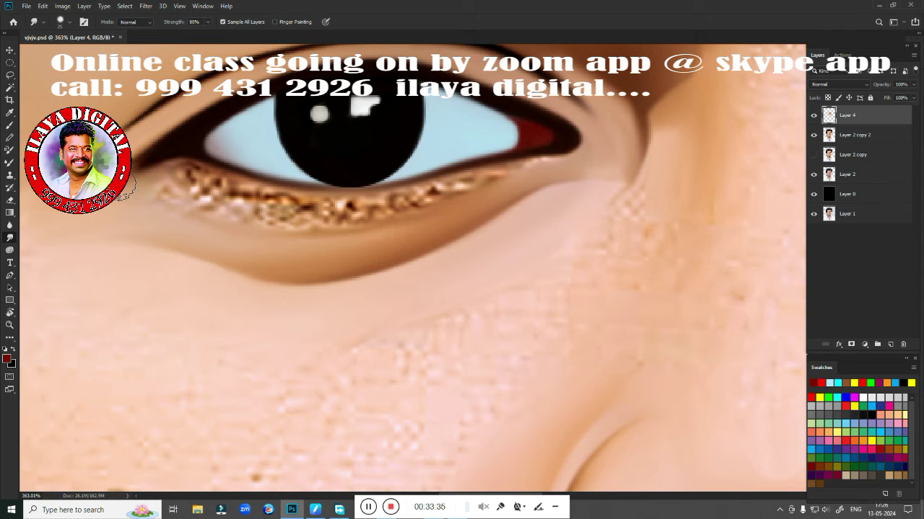
Smear the gold lower-lash speckles and the skin beneath the lower lid smooth
{"action": "mouse_move", "coordinate": [145, 172]}
{"action": "left_mouse_down"}
{"action": "mouse_move", "coordinate": [192, 179]}
{"action": "mouse_move", "coordinate": [127, 193]}
{"action": "left_mouse_up"}
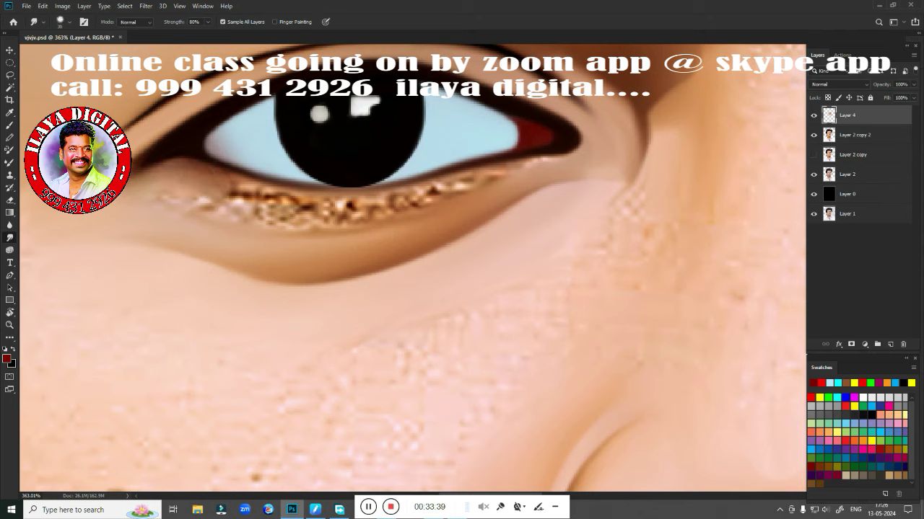
{"action": "mouse_move", "coordinate": [206, 191]}
{"action": "left_mouse_down"}
{"action": "mouse_move", "coordinate": [305, 209]}
{"action": "mouse_move", "coordinate": [234, 193]}
{"action": "left_mouse_up"}
{"action": "mouse_move", "coordinate": [318, 206]}
{"action": "left_mouse_down"}
{"action": "mouse_move", "coordinate": [406, 203]}
{"action": "mouse_move", "coordinate": [616, 161]}
{"action": "mouse_move", "coordinate": [600, 187]}
{"action": "mouse_move", "coordinate": [535, 180]}
{"action": "left_mouse_up"}
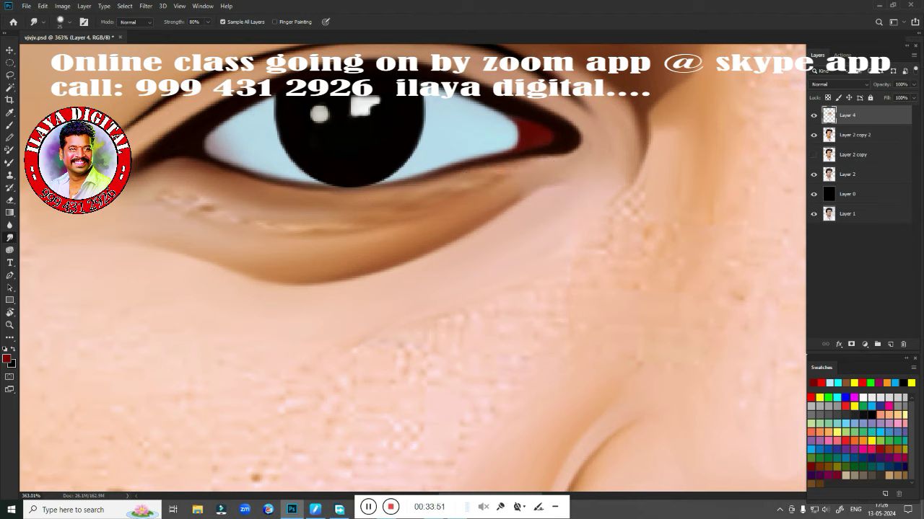
{"action": "left_click_drag", "start_coordinate": [464, 185], "coordinate": [503, 182]}
{"action": "mouse_move", "coordinate": [433, 202]}
{"action": "left_mouse_down"}
{"action": "mouse_move", "coordinate": [305, 216]}
{"action": "mouse_move", "coordinate": [425, 199]}
{"action": "left_mouse_up"}
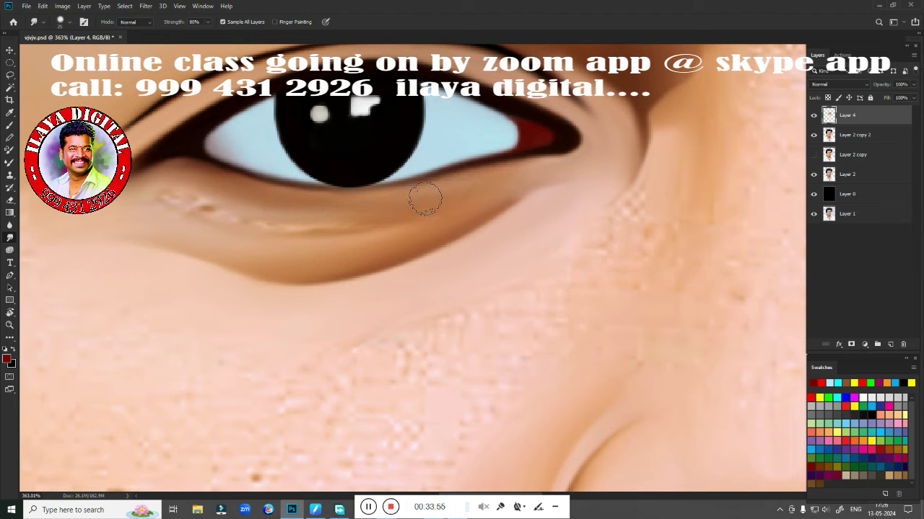
{"action": "left_click_drag", "start_coordinate": [482, 184], "coordinate": [317, 223]}
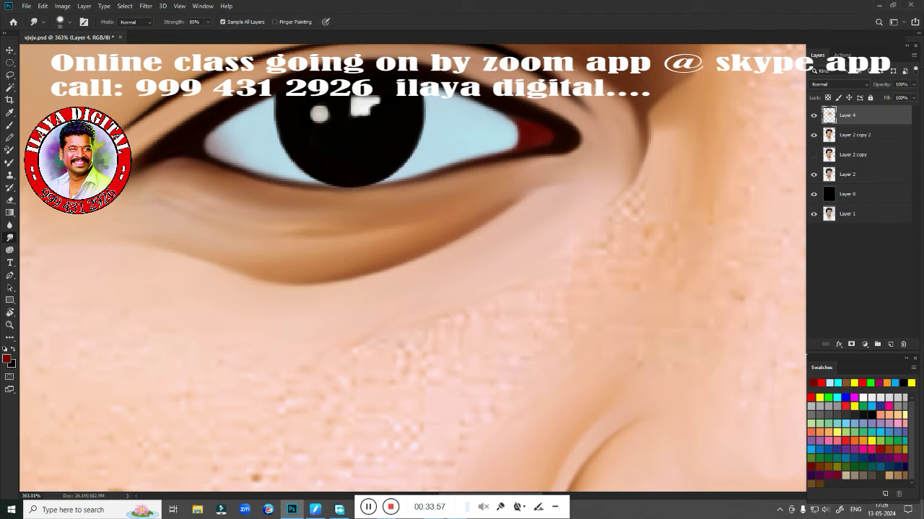
{"action": "mouse_move", "coordinate": [233, 218]}
{"action": "left_mouse_down"}
{"action": "mouse_move", "coordinate": [388, 220]}
{"action": "mouse_move", "coordinate": [233, 214]}
{"action": "mouse_move", "coordinate": [144, 196]}
{"action": "mouse_move", "coordinate": [108, 206]}
{"action": "mouse_move", "coordinate": [160, 189]}
{"action": "mouse_move", "coordinate": [198, 189]}
{"action": "mouse_move", "coordinate": [262, 217]}
{"action": "mouse_move", "coordinate": [207, 196]}
{"action": "mouse_move", "coordinate": [240, 210]}
{"action": "left_mouse_up"}
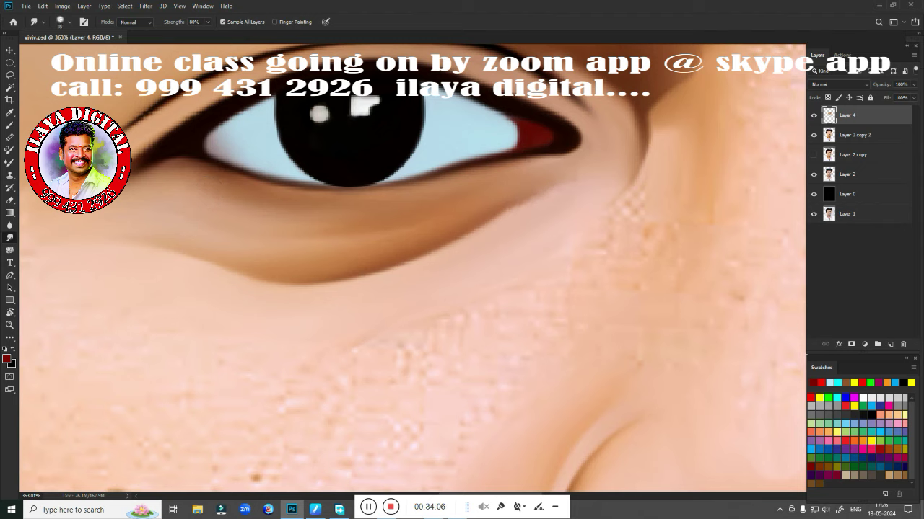
{"action": "left_click_drag", "start_coordinate": [412, 217], "coordinate": [301, 251]}
Smudge the temple edge and under-eye cheek skin with the brush at size 100
{"action": "scroll", "coordinate": [423, 274], "scroll_direction": "down", "scroll_amount": 5}
{"action": "mouse_move", "coordinate": [390, 324]}
{"action": "left_mouse_down"}
{"action": "mouse_move", "coordinate": [334, 301]}
{"action": "mouse_move", "coordinate": [327, 282]}
{"action": "left_mouse_up"}
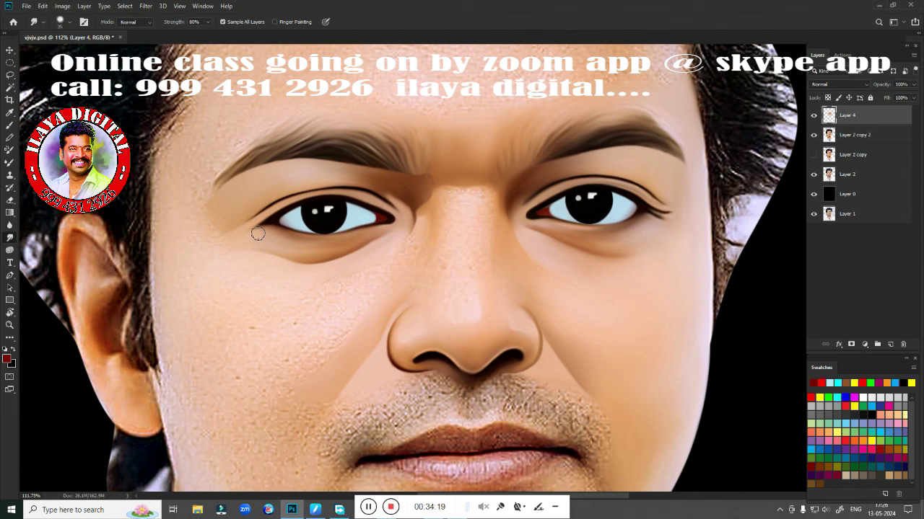
{"action": "mouse_move", "coordinate": [273, 340]}
{"action": "left_mouse_down"}
{"action": "mouse_move", "coordinate": [309, 262]}
{"action": "mouse_move", "coordinate": [340, 264]}
{"action": "left_mouse_up"}
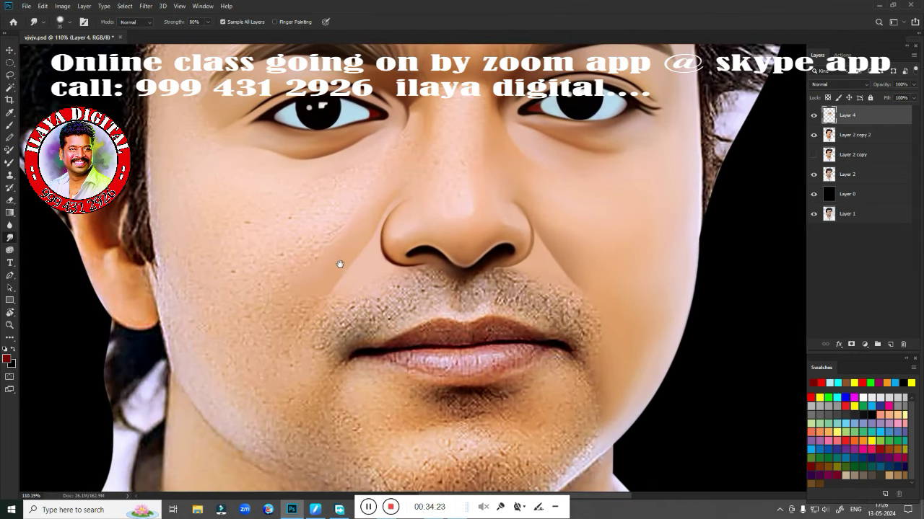
{"action": "left_click_drag", "start_coordinate": [211, 144], "coordinate": [240, 274]}
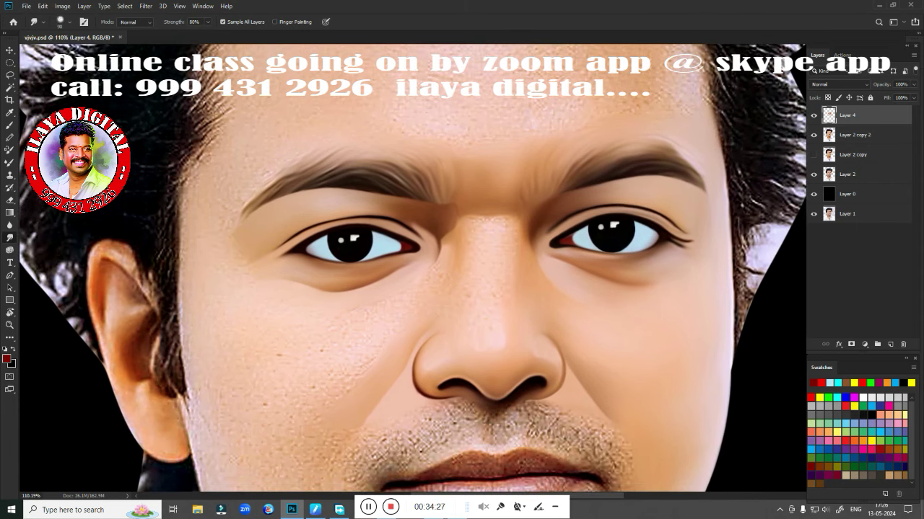
{"action": "mouse_move", "coordinate": [206, 227]}
{"action": "left_mouse_down"}
{"action": "mouse_move", "coordinate": [215, 229]}
{"action": "mouse_move", "coordinate": [239, 178]}
{"action": "mouse_move", "coordinate": [268, 153]}
{"action": "mouse_move", "coordinate": [241, 151]}
{"action": "mouse_move", "coordinate": [216, 168]}
{"action": "left_mouse_up"}
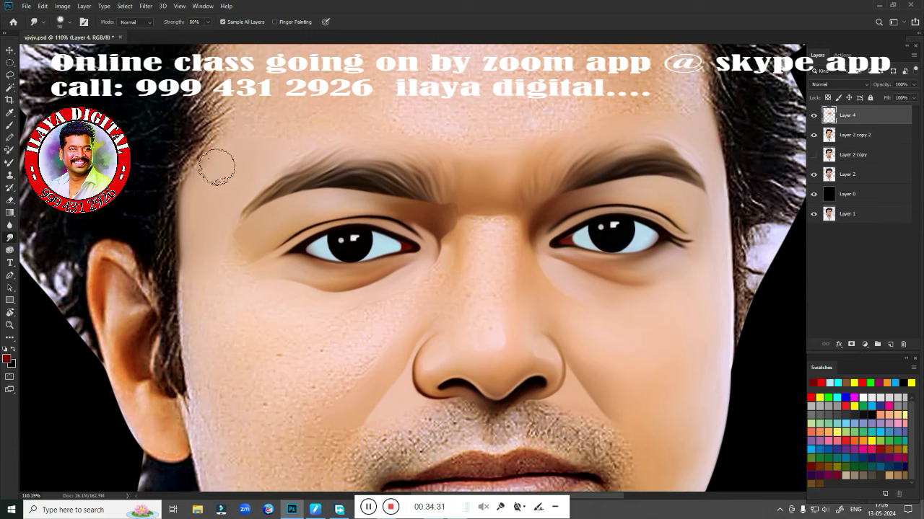
{"action": "key", "text": "bracketright"}
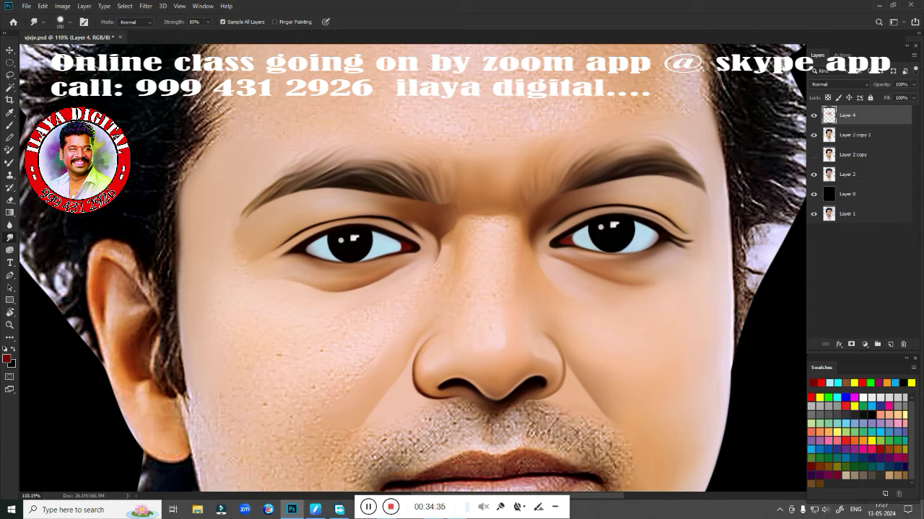
{"action": "left_click_drag", "start_coordinate": [227, 252], "coordinate": [253, 235]}
{"action": "left_click_drag", "start_coordinate": [385, 368], "coordinate": [351, 261]}
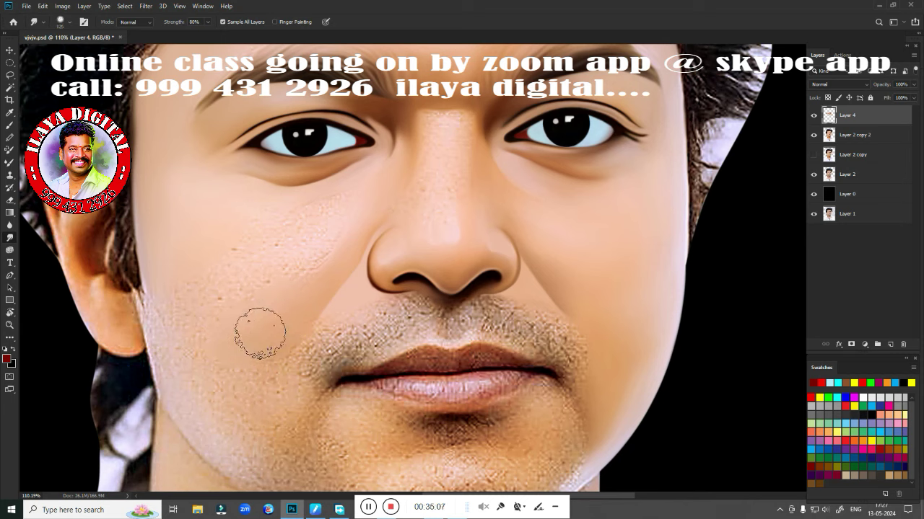
Smooth the left cheek edge and the stubble near the chin, growing the brush to 125
{"action": "key", "text": "bracketright"}
{"action": "key", "text": "bracketright"}
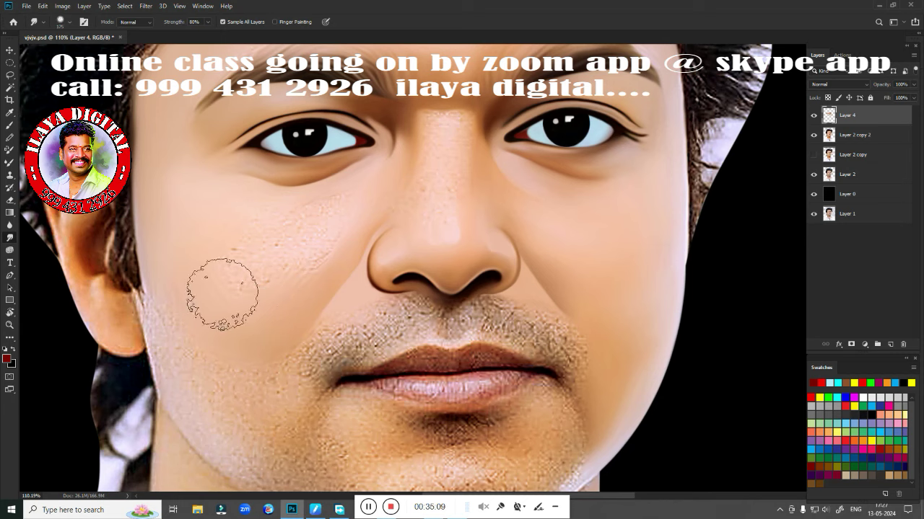
{"action": "key", "text": "bracketleft"}
{"action": "key", "text": "bracketleft"}
{"action": "key", "text": "bracketleft"}
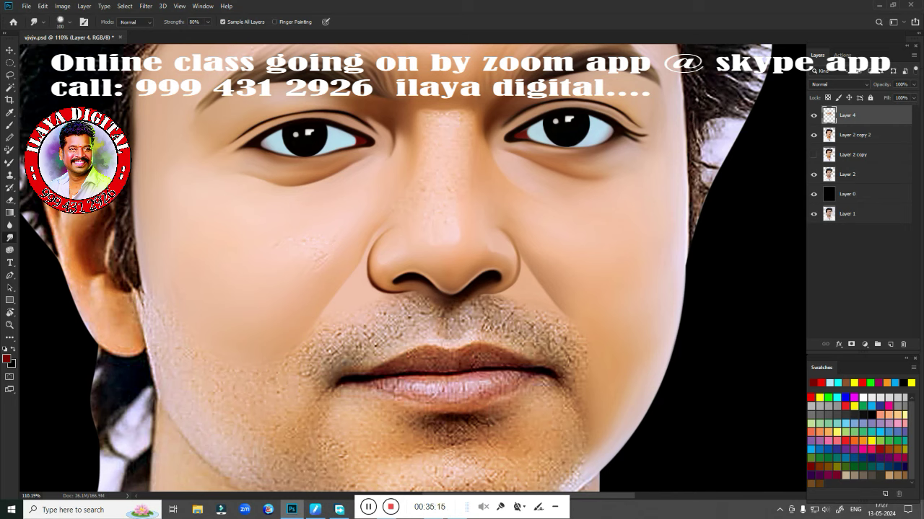
{"action": "key", "text": "bracketright"}
{"action": "key", "text": "bracketright"}
{"action": "key", "text": "bracketright"}
{"action": "key", "text": "bracketright"}
{"action": "left_click_drag", "start_coordinate": [148, 318], "coordinate": [163, 384]}
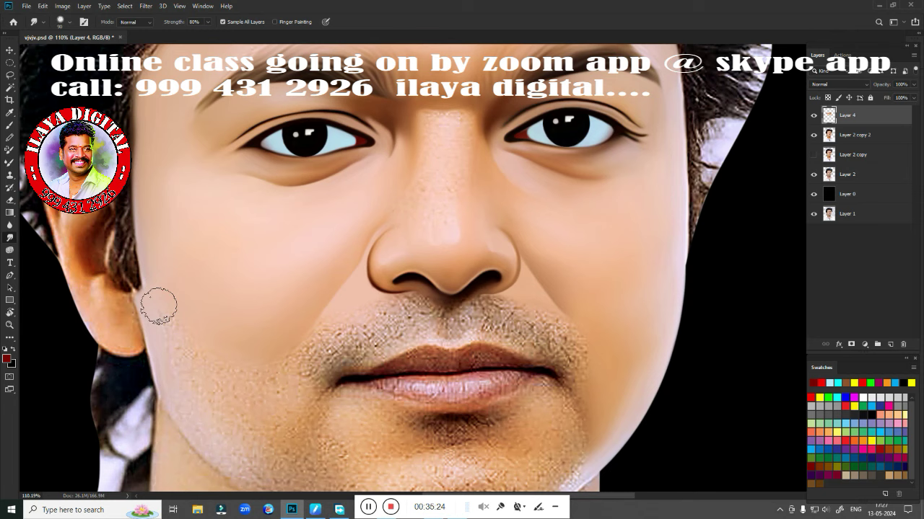
{"action": "left_click_drag", "start_coordinate": [158, 305], "coordinate": [173, 346]}
{"action": "left_click_drag", "start_coordinate": [177, 386], "coordinate": [181, 396]}
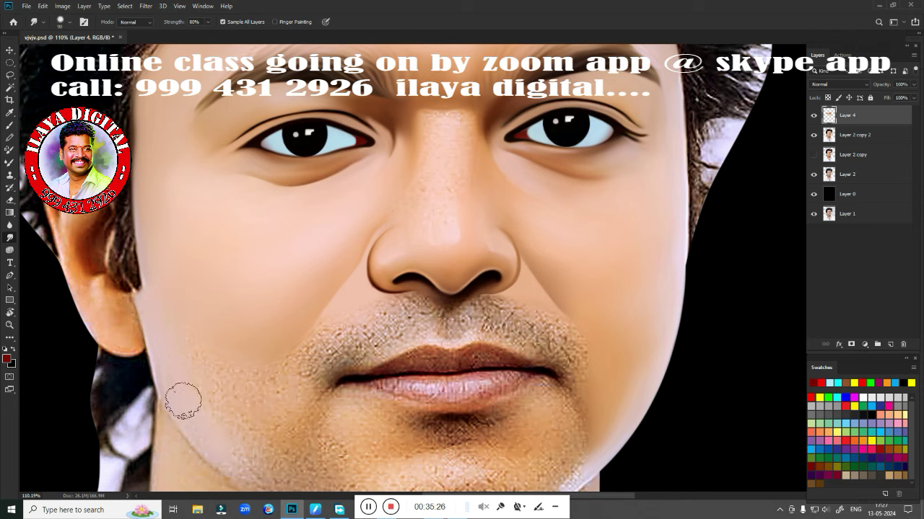
{"action": "key", "text": "bracketright"}
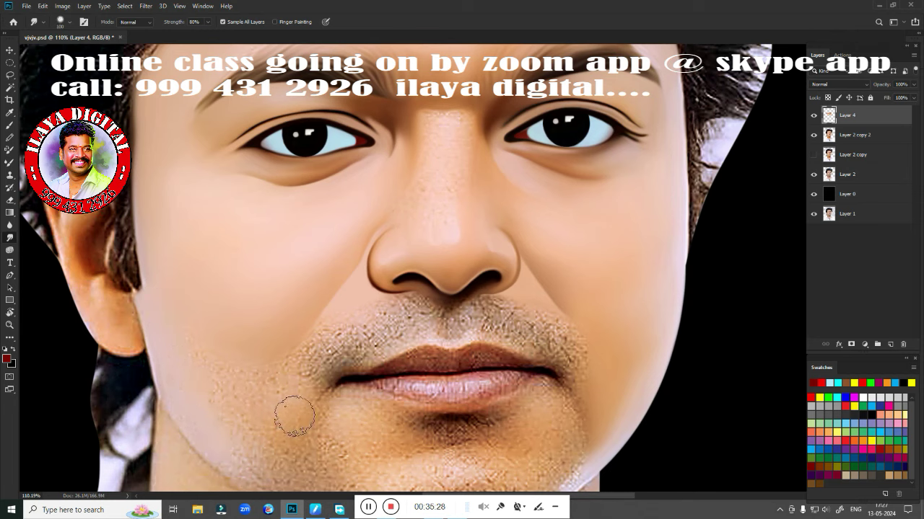
{"action": "left_click_drag", "start_coordinate": [293, 417], "coordinate": [300, 406]}
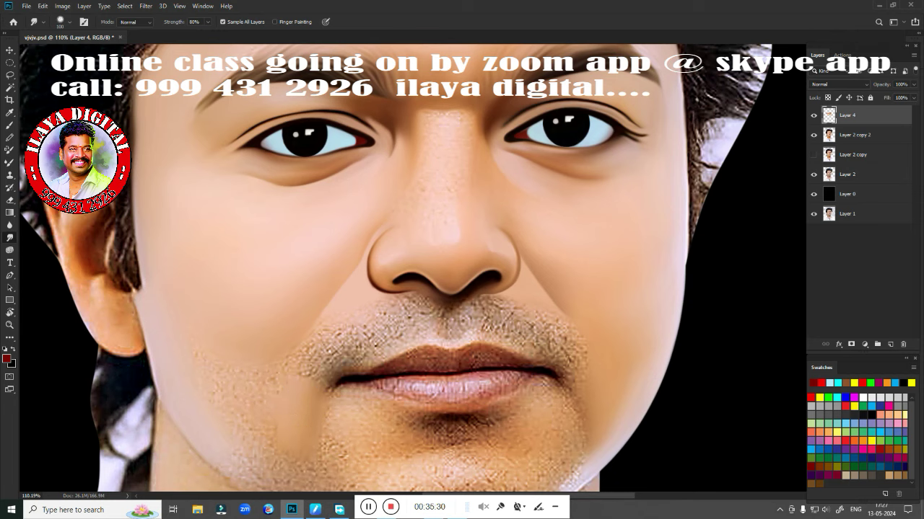
{"action": "key", "text": "bracketright"}
{"action": "mouse_move", "coordinate": [274, 438]}
{"action": "left_mouse_down"}
{"action": "mouse_move", "coordinate": [205, 375]}
{"action": "mouse_move", "coordinate": [236, 398]}
{"action": "left_mouse_up"}
{"action": "left_click_drag", "start_coordinate": [273, 386], "coordinate": [282, 337]}
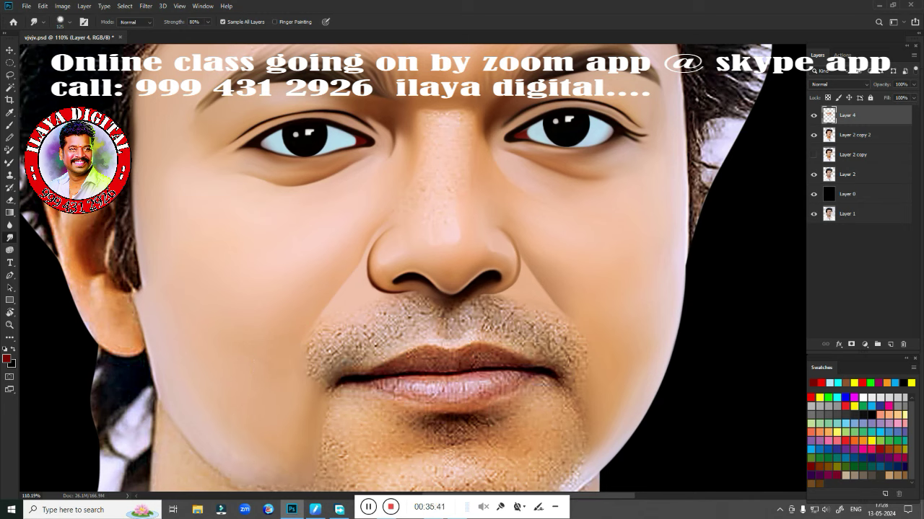
Zoom out to review the face, erase stubble back at the left mouth corner, and save
{"action": "scroll", "coordinate": [410, 365], "scroll_direction": "down", "scroll_amount": 1}
{"action": "scroll", "coordinate": [410, 365], "scroll_direction": "down", "scroll_amount": 1}
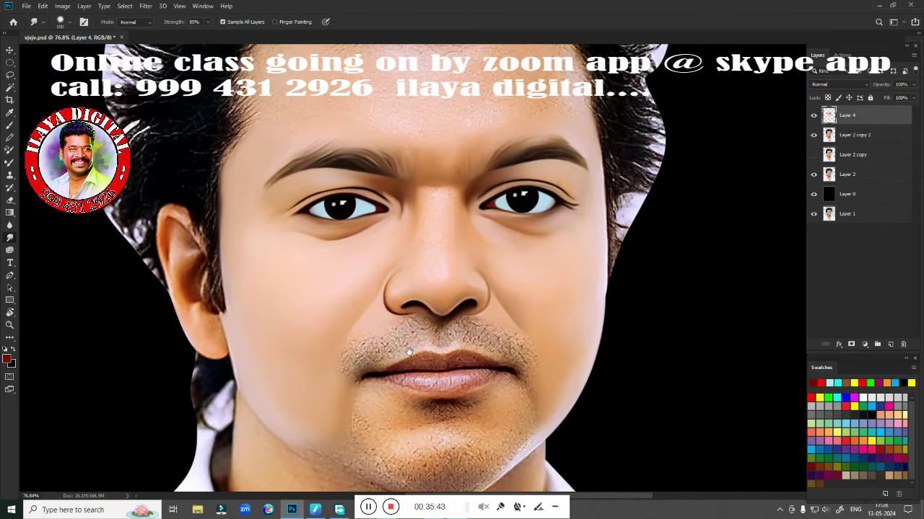
{"action": "scroll", "coordinate": [410, 350], "scroll_direction": "down", "scroll_amount": 1}
{"action": "scroll", "coordinate": [424, 268], "scroll_direction": "down", "scroll_amount": 1}
{"action": "scroll", "coordinate": [398, 280], "scroll_direction": "up", "scroll_amount": 1}
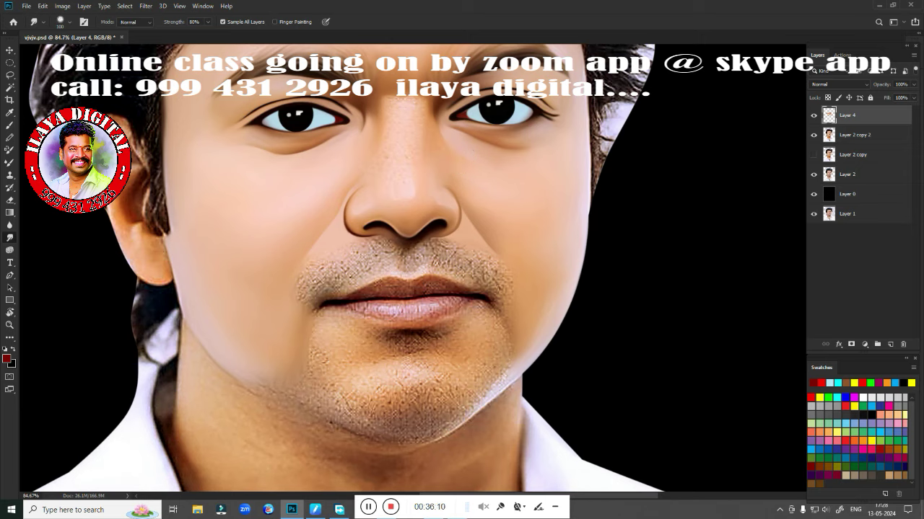
{"action": "key", "text": "e"}
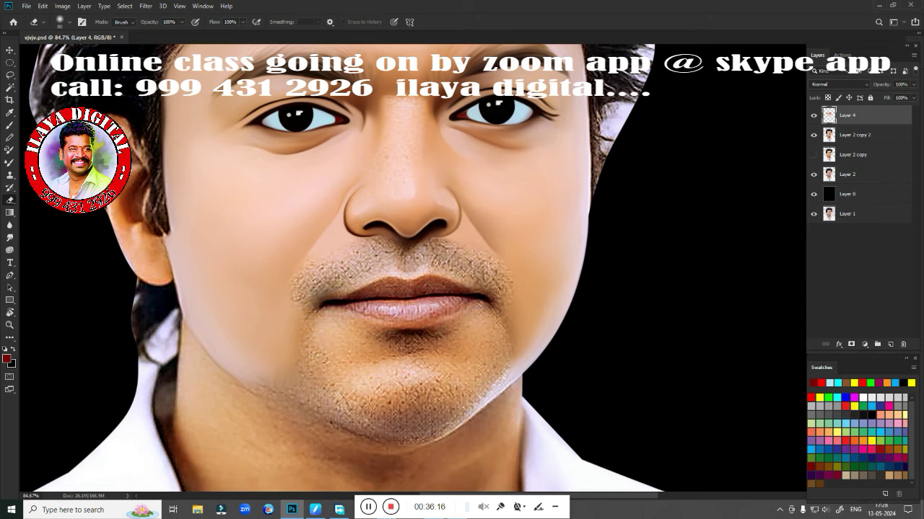
{"action": "key", "text": "ctrl+s"}
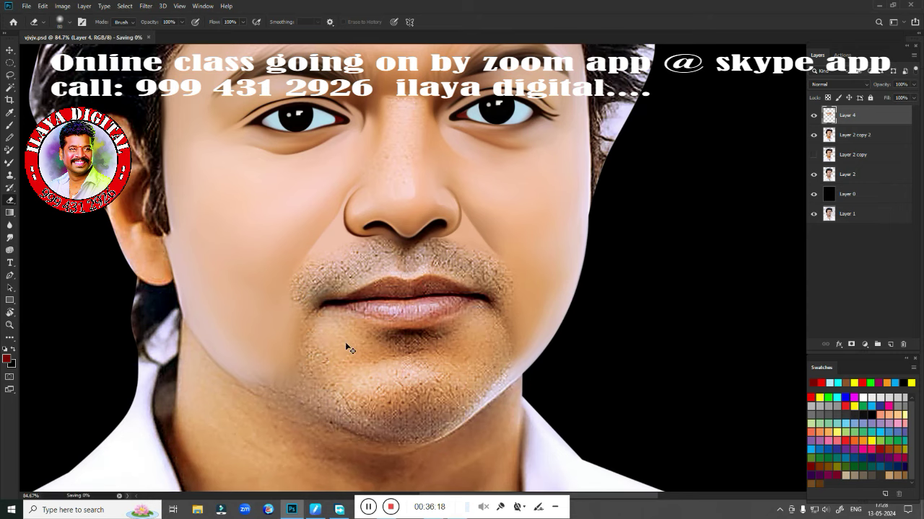
Zoom in and out to review the saved portrait
{"action": "scroll", "coordinate": [372, 334], "scroll_direction": "down", "scroll_amount": 2}
{"action": "scroll", "coordinate": [372, 333], "scroll_direction": "up", "scroll_amount": 2}
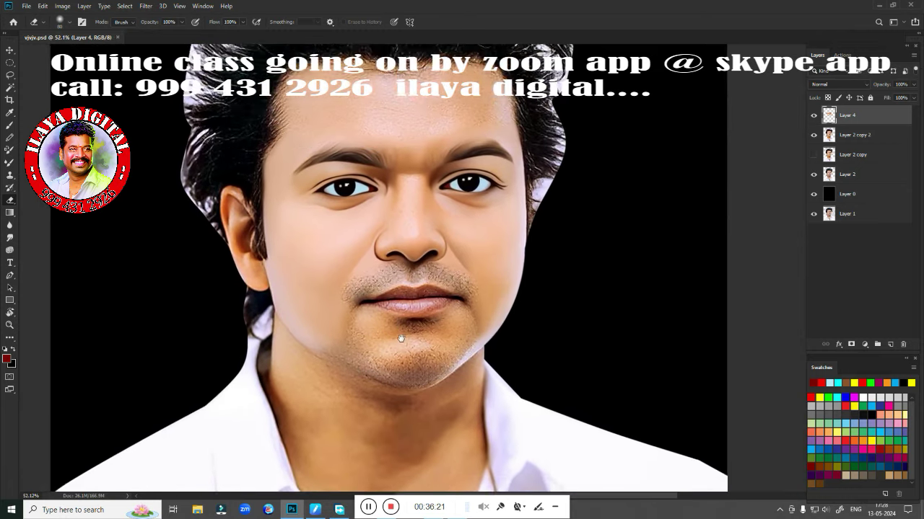
{"action": "scroll", "coordinate": [390, 318], "scroll_direction": "up", "scroll_amount": 1}
{"action": "scroll", "coordinate": [381, 273], "scroll_direction": "up", "scroll_amount": 1}
{"action": "scroll", "coordinate": [381, 273], "scroll_direction": "down", "scroll_amount": 1}
{"action": "scroll", "coordinate": [378, 269], "scroll_direction": "down", "scroll_amount": 1}
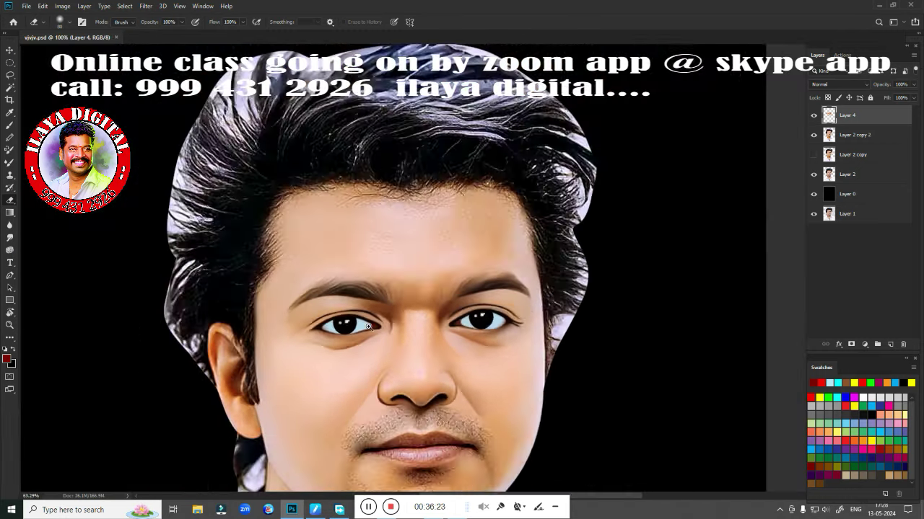
{"action": "scroll", "coordinate": [374, 263], "scroll_direction": "down", "scroll_amount": 1}
{"action": "scroll", "coordinate": [370, 259], "scroll_direction": "up", "scroll_amount": 3}
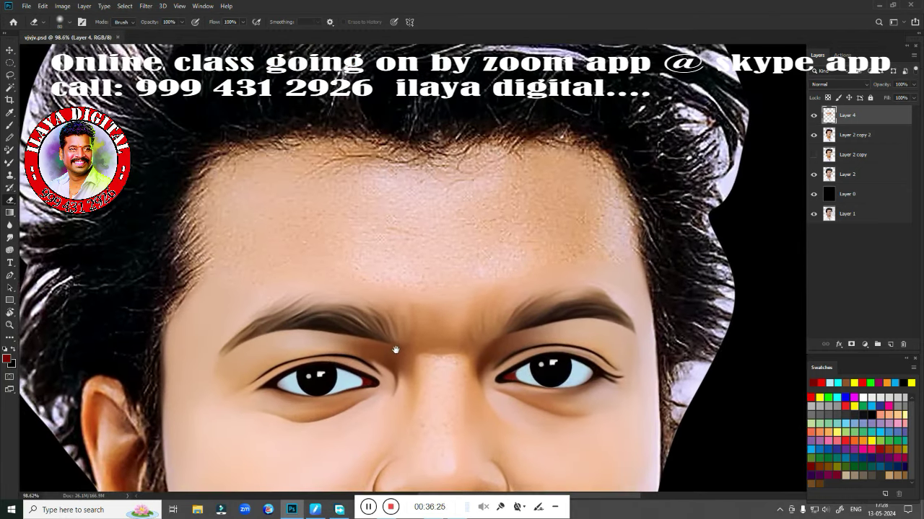
Smudge the forehead hairline and the rough forehead patch smooth with a 100-pixel Smudge brush
{"action": "key", "text": "r"}
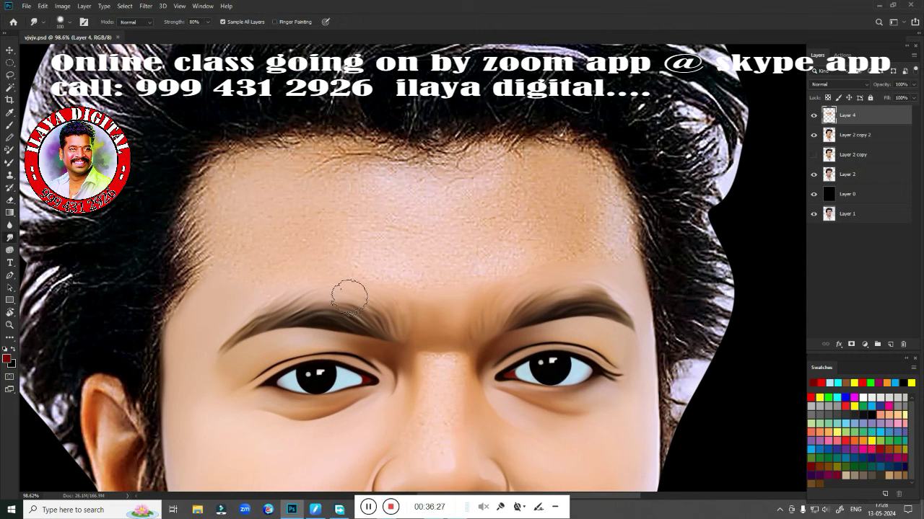
{"action": "left_click_drag", "start_coordinate": [343, 295], "coordinate": [365, 227]}
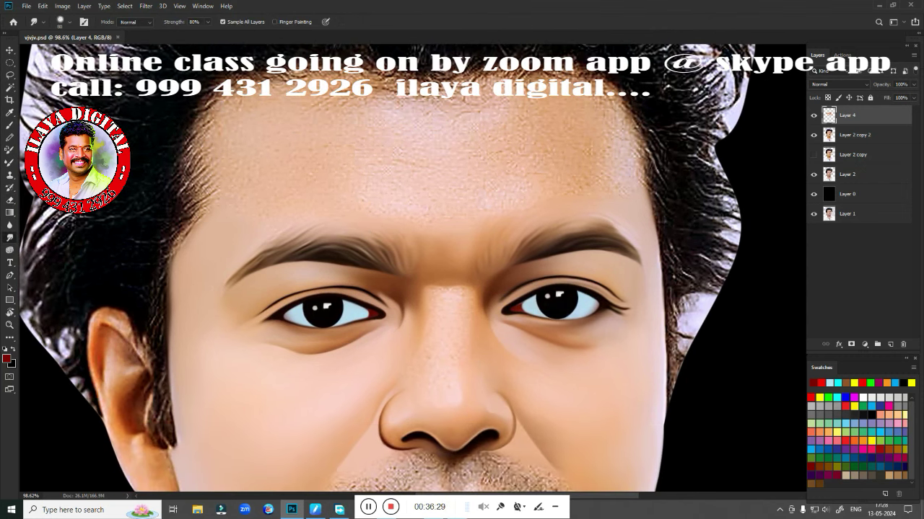
{"action": "key", "text": "bracketright"}
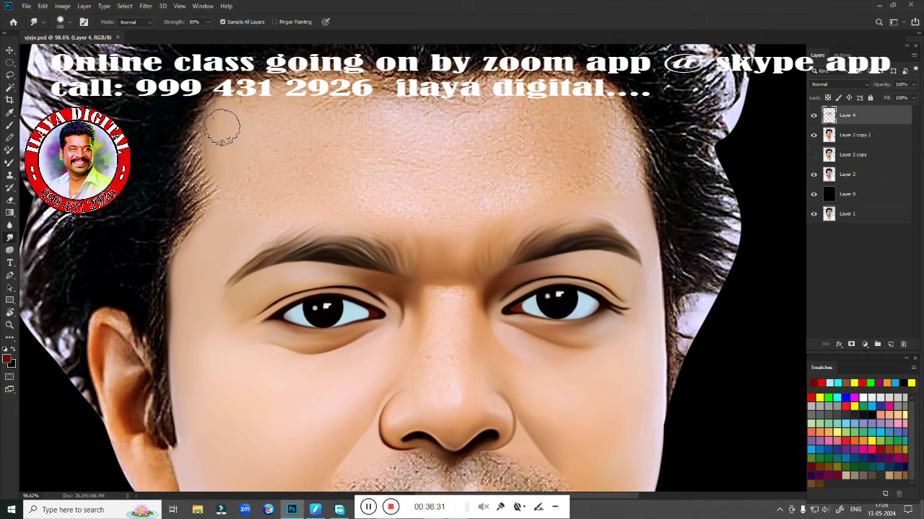
{"action": "left_click_drag", "start_coordinate": [220, 207], "coordinate": [221, 223]}
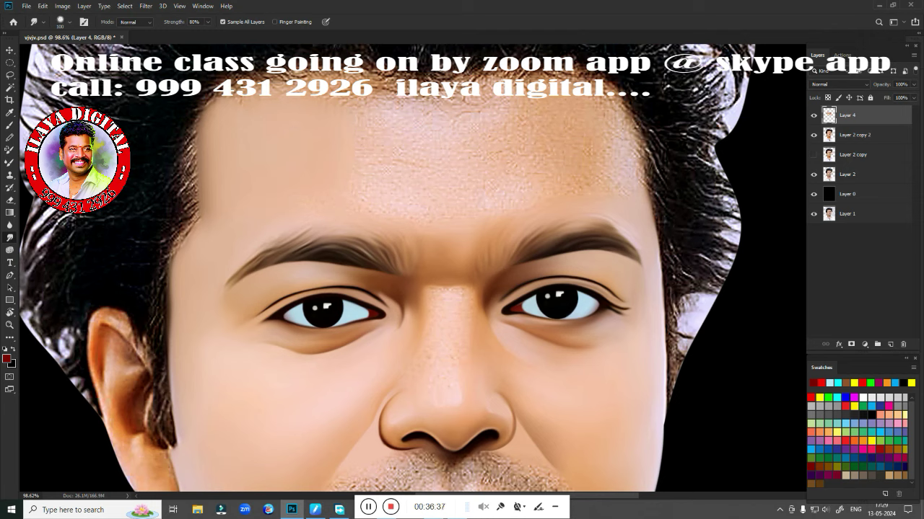
{"action": "key", "text": "bracketright"}
{"action": "key", "text": "bracketleft"}
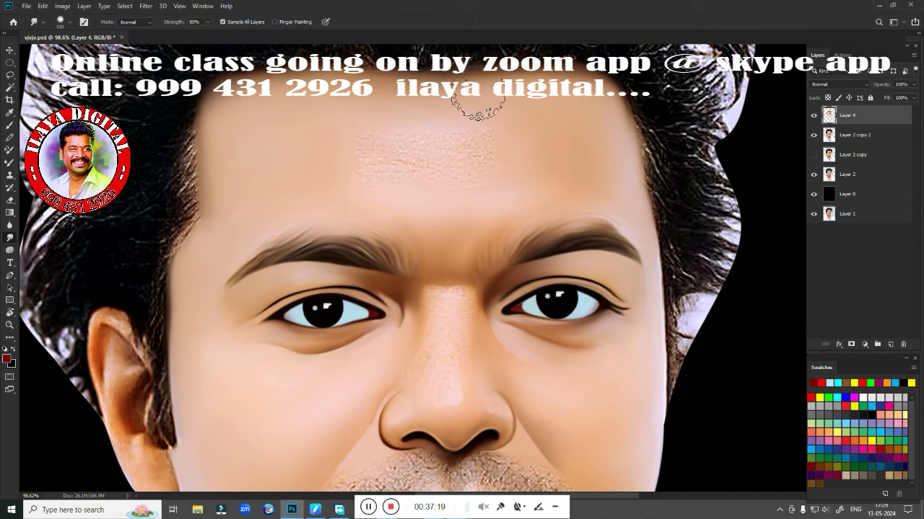
{"action": "left_click_drag", "start_coordinate": [350, 170], "coordinate": [521, 157]}
{"action": "key", "text": "bracketright"}
{"action": "key", "text": "bracketright"}
{"action": "key", "text": "bracketright"}
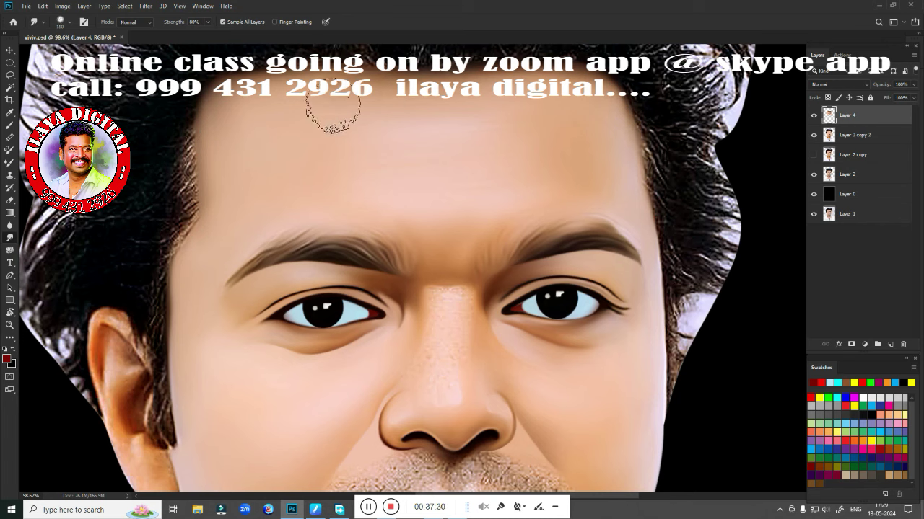
Centre the nose and eyes in view and hide the painted layer to reveal the original photo
{"action": "scroll", "coordinate": [356, 200], "scroll_direction": "down", "scroll_amount": 3}
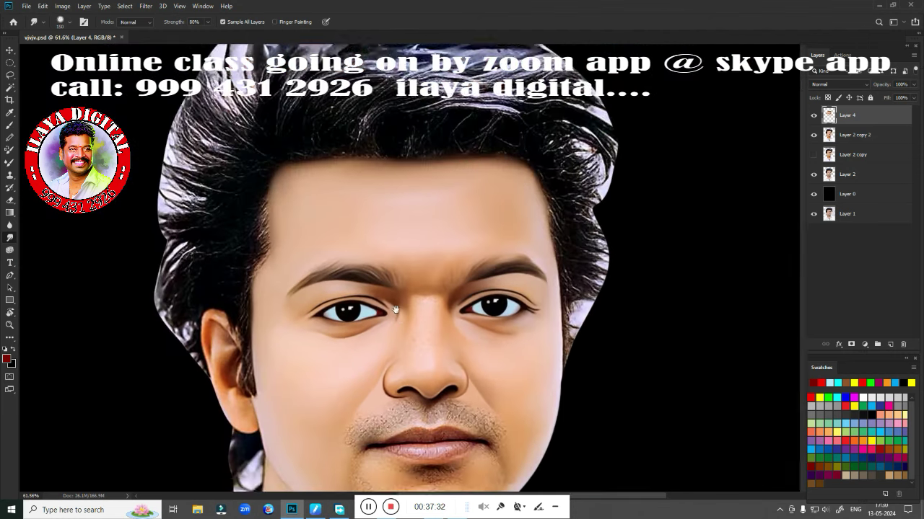
{"action": "scroll", "coordinate": [356, 200], "scroll_direction": "up", "scroll_amount": 5}
{"action": "left_click_drag", "start_coordinate": [392, 264], "coordinate": [392, 386]}
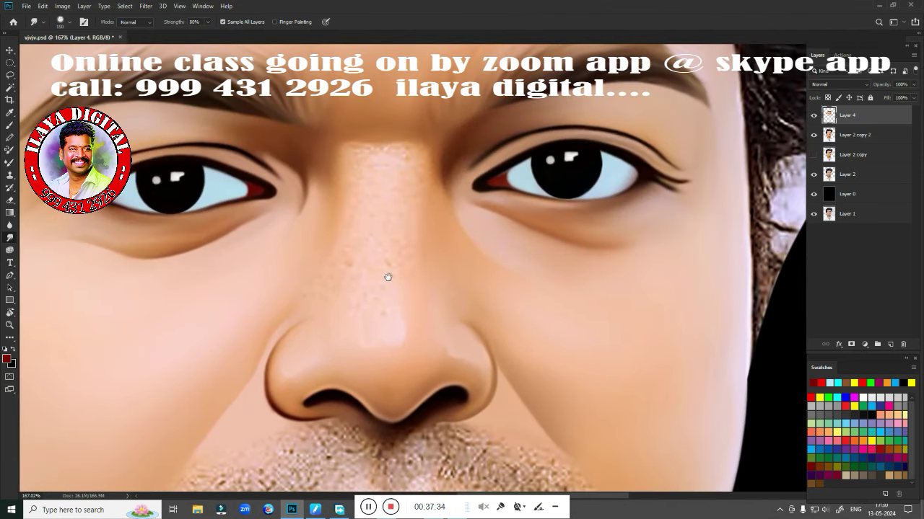
{"action": "scroll", "coordinate": [396, 260], "scroll_direction": "up", "scroll_amount": 1}
{"action": "left_click_drag", "start_coordinate": [407, 247], "coordinate": [406, 240]}
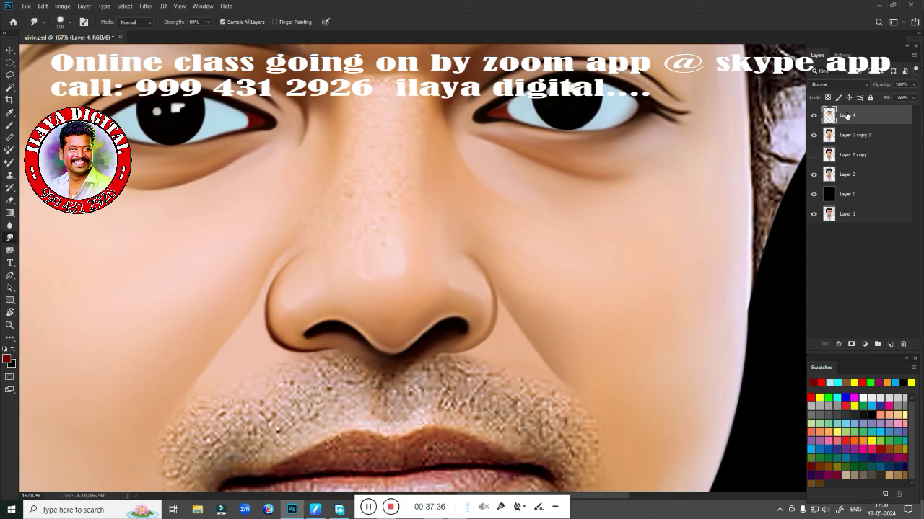
{"action": "left_click", "coordinate": [813, 116]}
Trace a Pen path down both sides of the nose bridge to above the nostrils
{"action": "key", "text": "p"}
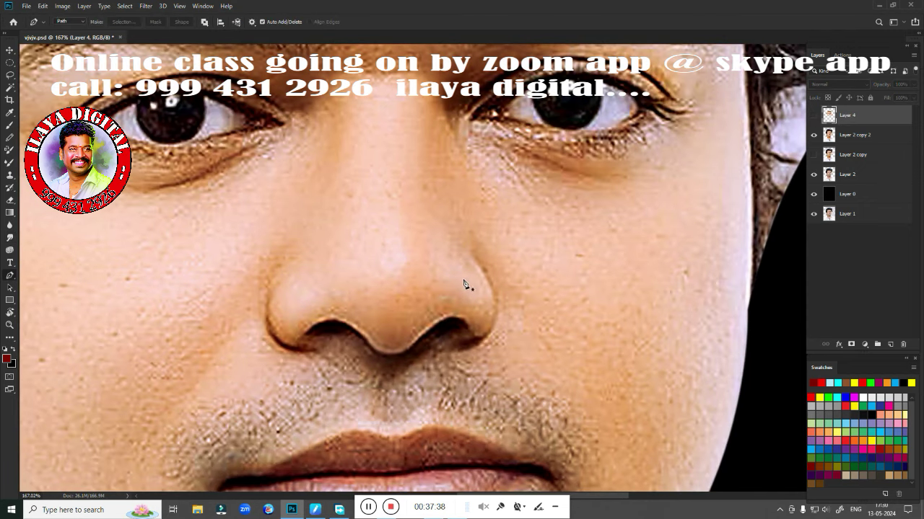
{"action": "scroll", "coordinate": [442, 189], "scroll_direction": "down", "scroll_amount": 1}
{"action": "left_click", "coordinate": [424, 109]}
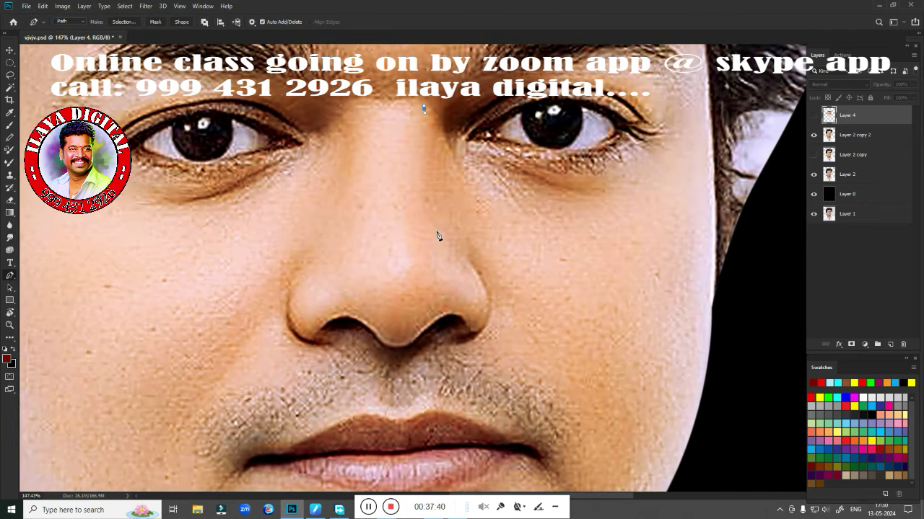
{"action": "left_click_drag", "start_coordinate": [432, 224], "coordinate": [461, 290]}
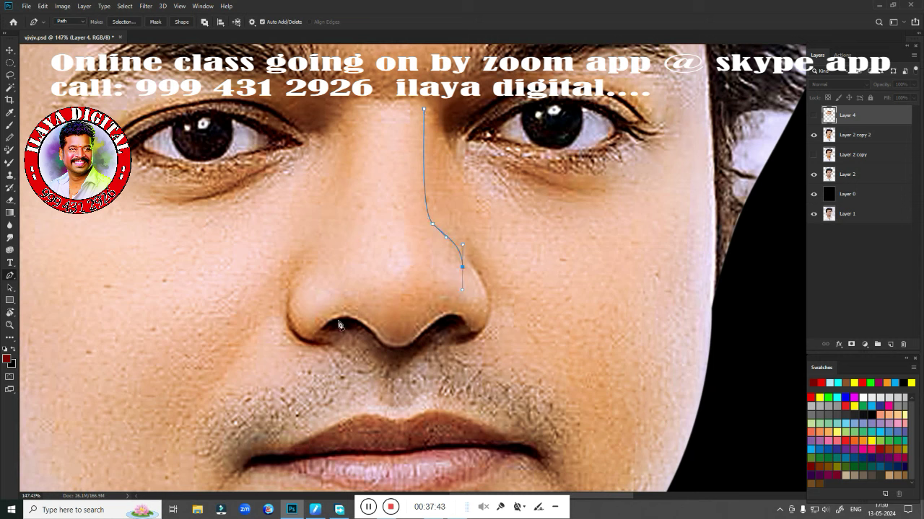
{"action": "left_click", "coordinate": [309, 325]}
{"action": "left_click_drag", "start_coordinate": [310, 280], "coordinate": [346, 223]}
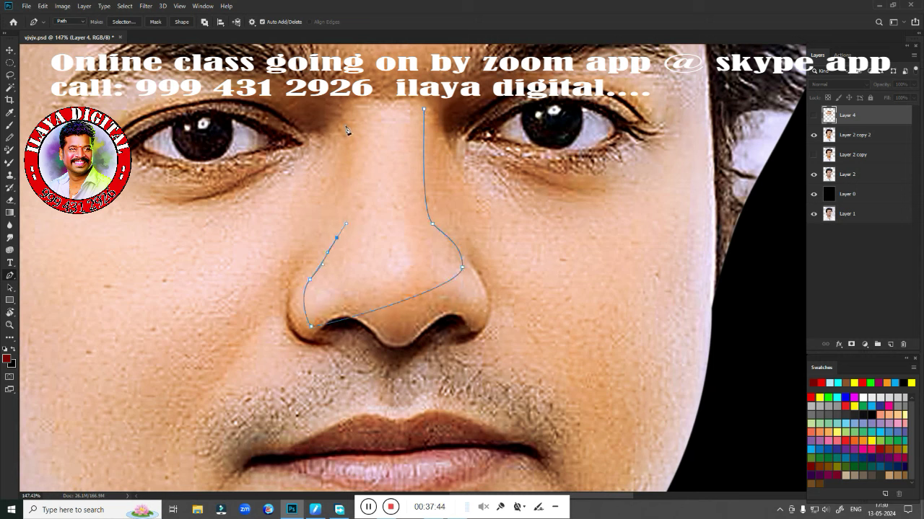
{"action": "left_click_drag", "start_coordinate": [345, 98], "coordinate": [325, 65]}
Convert the nose path into a selection and feather its edges
{"action": "key", "text": "ctrl+Return"}
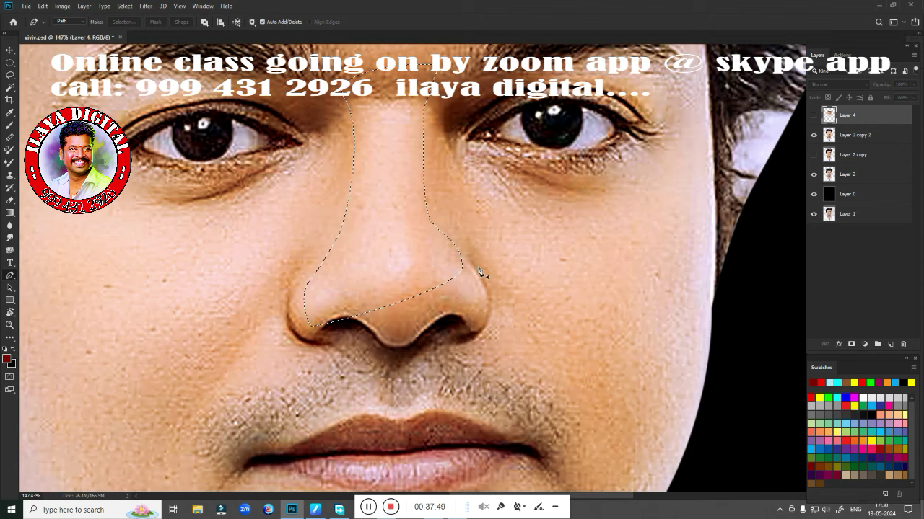
{"action": "key", "text": "shift+F6"}
{"action": "key", "text": "Return"}
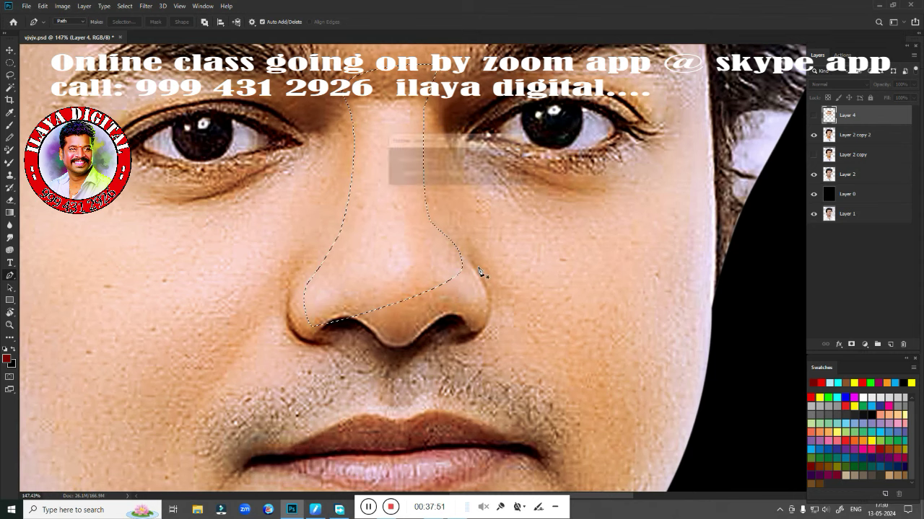
Show Layer 4 and smudge away the dotted texture along the nose bridge
{"action": "left_click", "coordinate": [813, 114]}
{"action": "scroll", "coordinate": [474, 311], "scroll_direction": "up", "scroll_amount": 3}
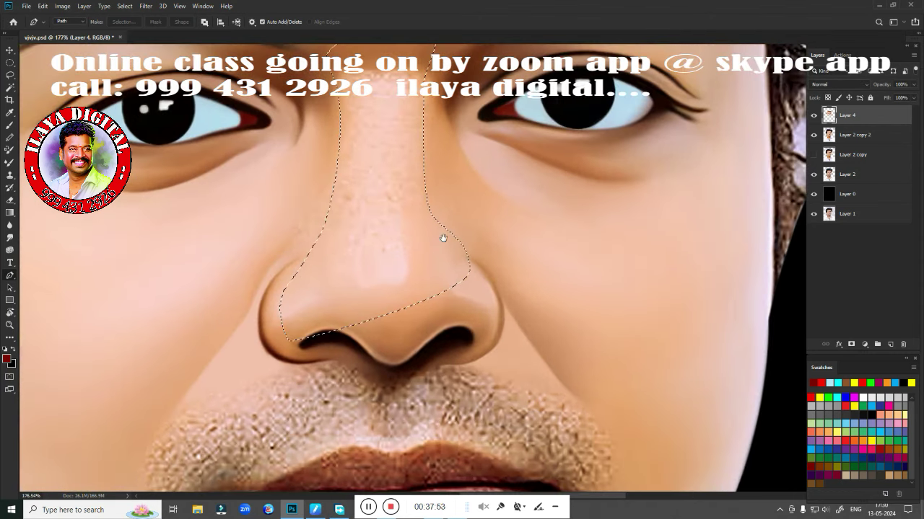
{"action": "key", "text": "r"}
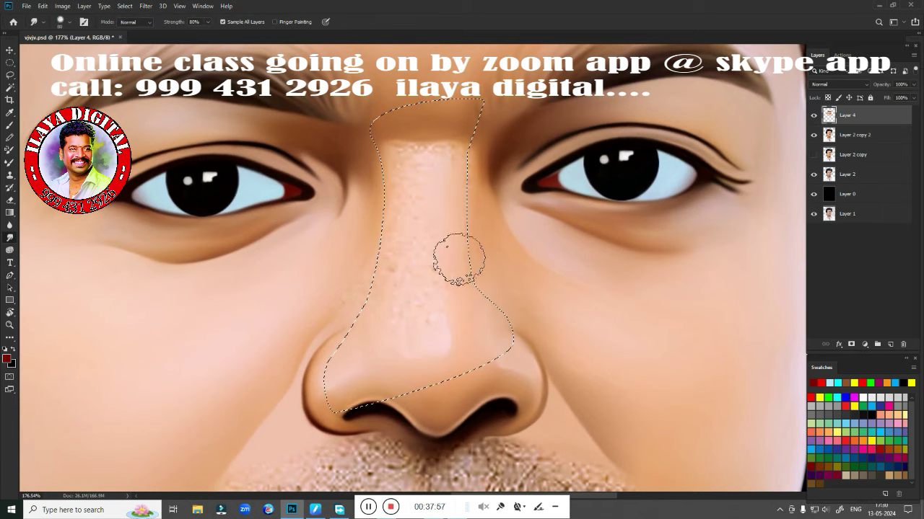
{"action": "left_click_drag", "start_coordinate": [390, 148], "coordinate": [386, 249]}
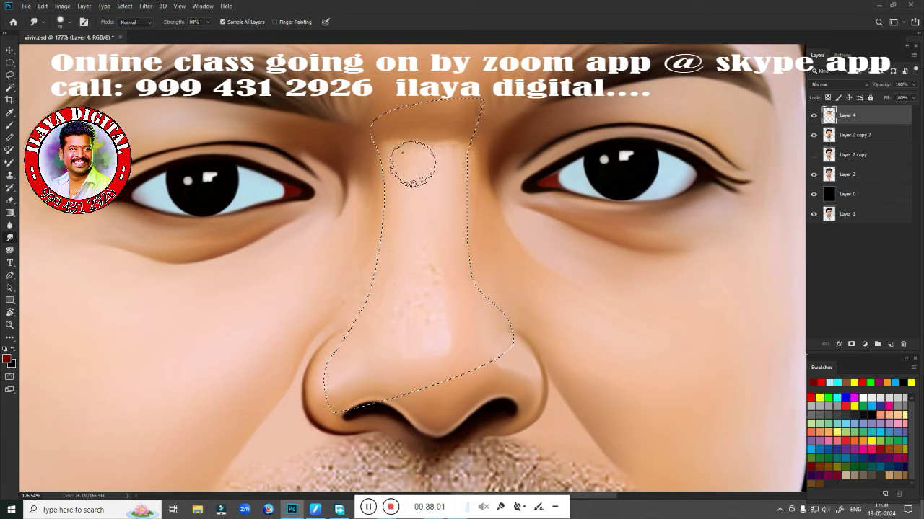
{"action": "left_click_drag", "start_coordinate": [408, 161], "coordinate": [433, 144]}
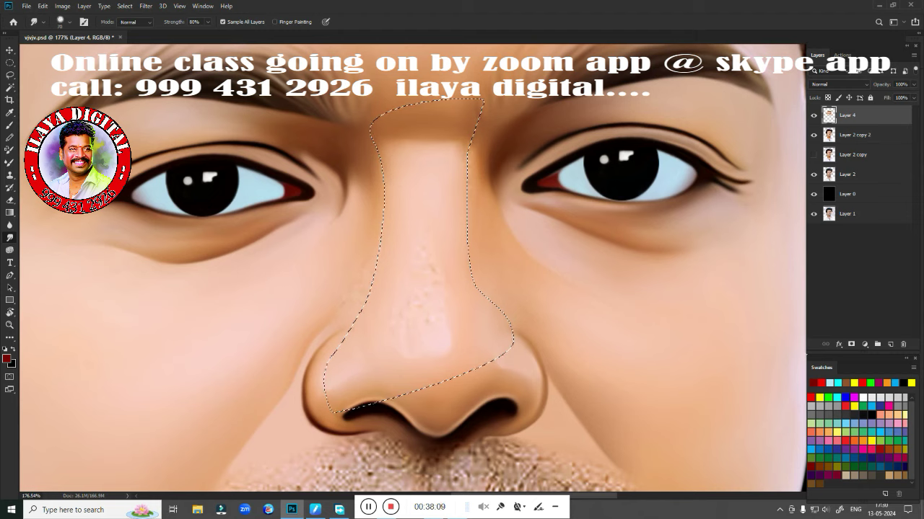
{"action": "left_click_drag", "start_coordinate": [417, 278], "coordinate": [423, 241]}
Apply a 1.5-pixel feather to the nose selection, then deselect
{"action": "key", "text": "shift+F6"}
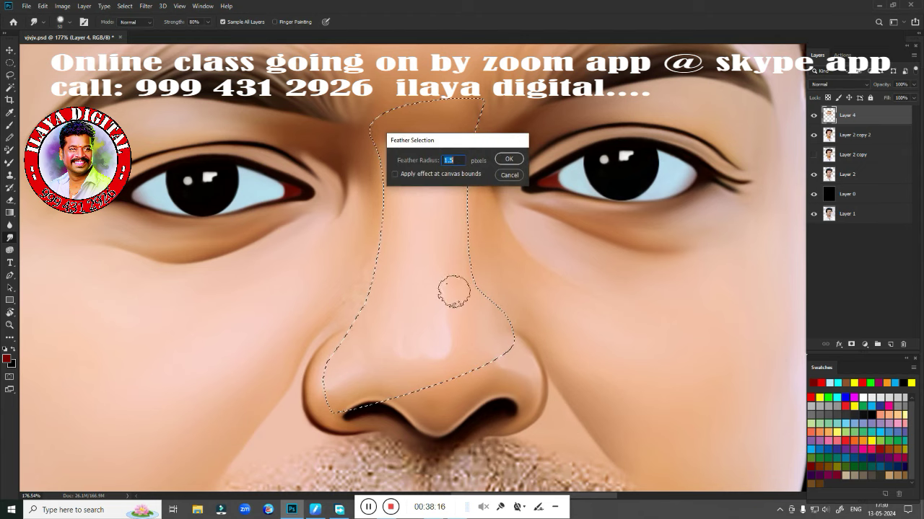
{"action": "key", "text": "Return"}
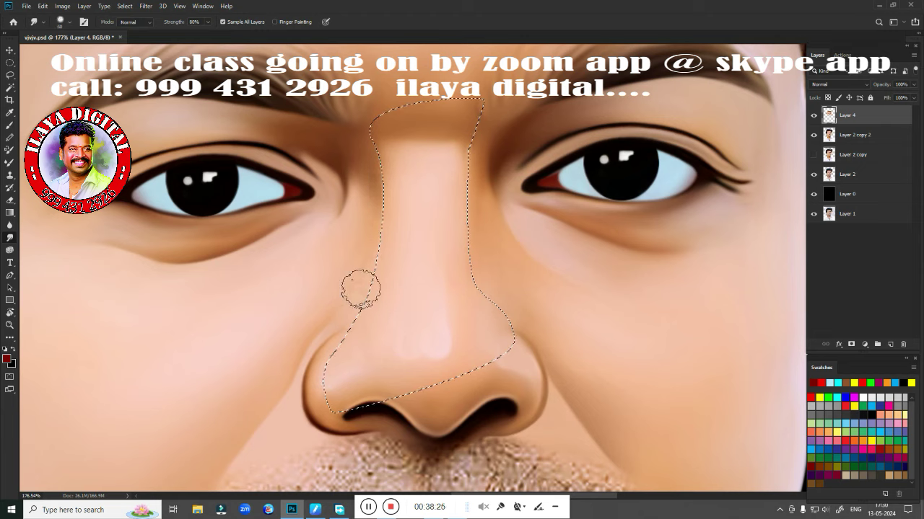
{"action": "key", "text": "ctrl+d"}
{"action": "scroll", "coordinate": [494, 331], "scroll_direction": "down", "scroll_amount": 5}
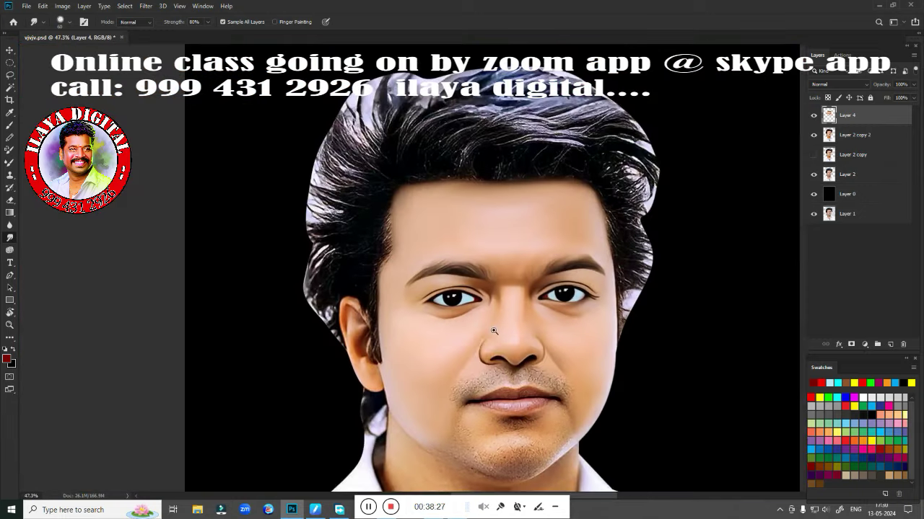
{"action": "left_click_drag", "start_coordinate": [494, 331], "coordinate": [438, 264]}
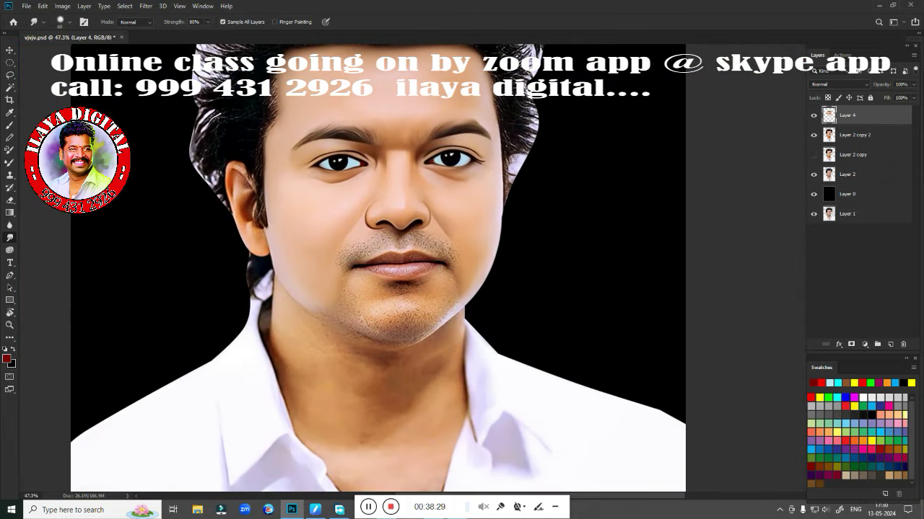
{"action": "scroll", "coordinate": [403, 200], "scroll_direction": "up", "scroll_amount": 1}
{"action": "scroll", "coordinate": [402, 200], "scroll_direction": "up", "scroll_amount": 6}
{"action": "scroll", "coordinate": [464, 237], "scroll_direction": "down", "scroll_amount": 1}
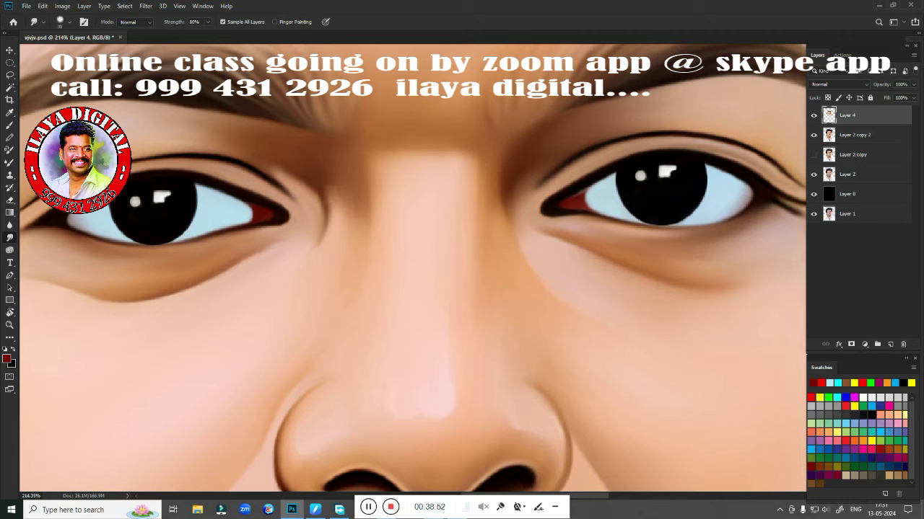
{"action": "scroll", "coordinate": [480, 201], "scroll_direction": "down", "scroll_amount": 5}
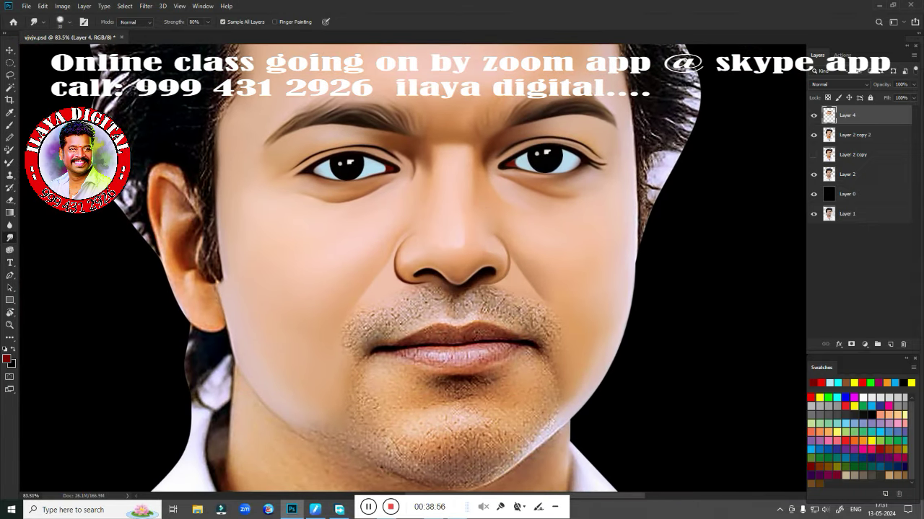
{"action": "scroll", "coordinate": [489, 269], "scroll_direction": "up", "scroll_amount": 4}
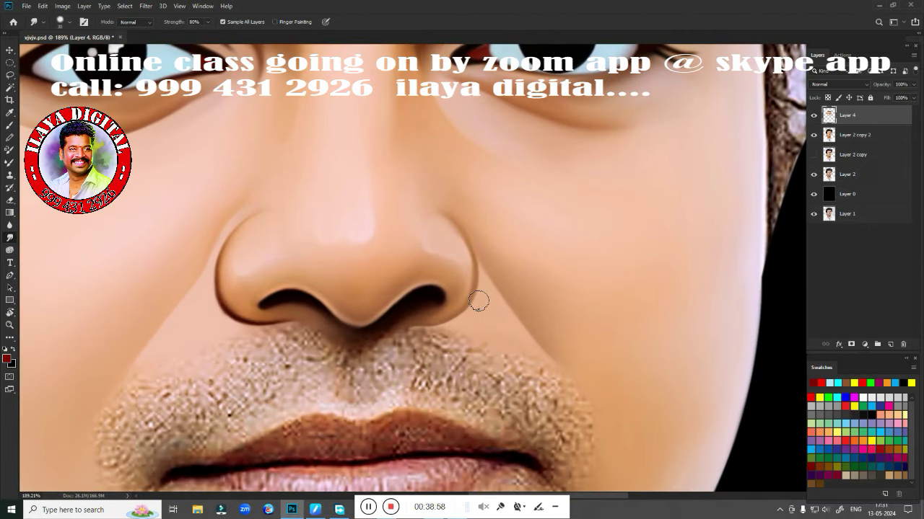
{"action": "key", "text": "p"}
Hide Layer 4 and trace a Pen path down the right nostril edge into the moustache
{"action": "scroll", "coordinate": [472, 303], "scroll_direction": "up", "scroll_amount": 1}
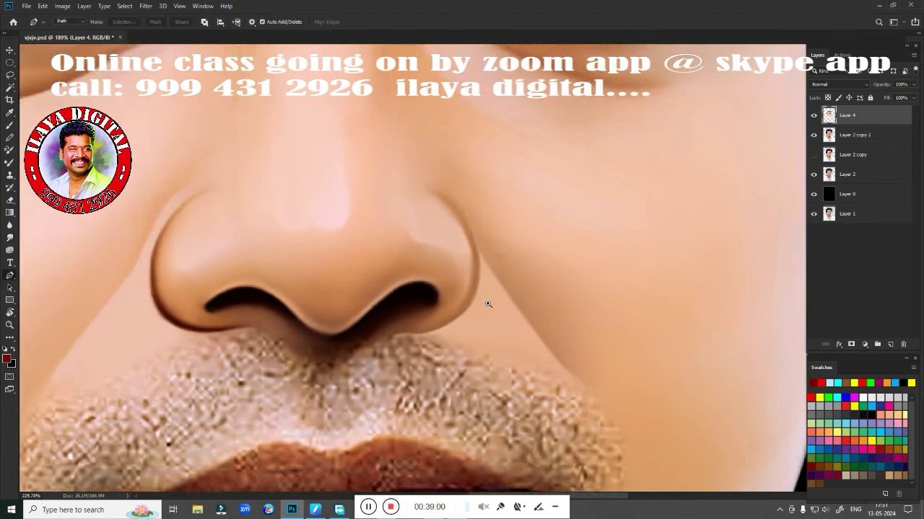
{"action": "scroll", "coordinate": [458, 287], "scroll_direction": "up", "scroll_amount": 1}
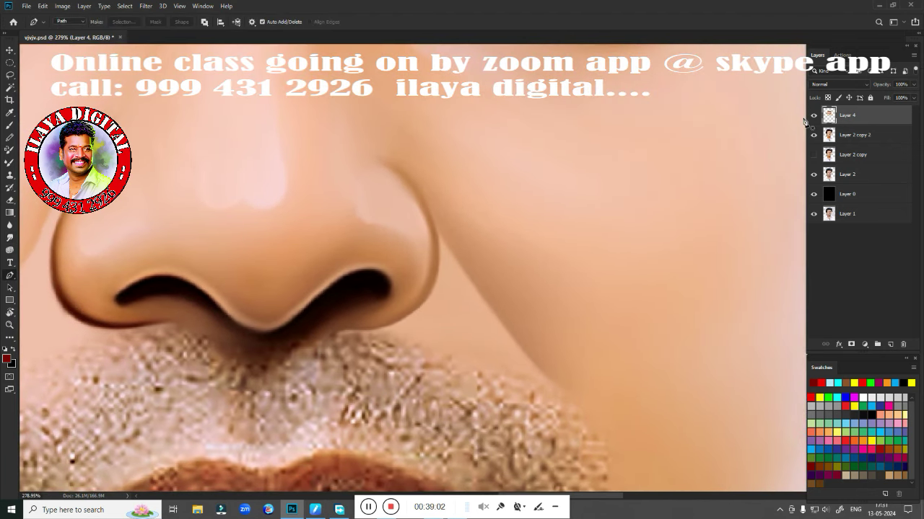
{"action": "left_click", "coordinate": [813, 116]}
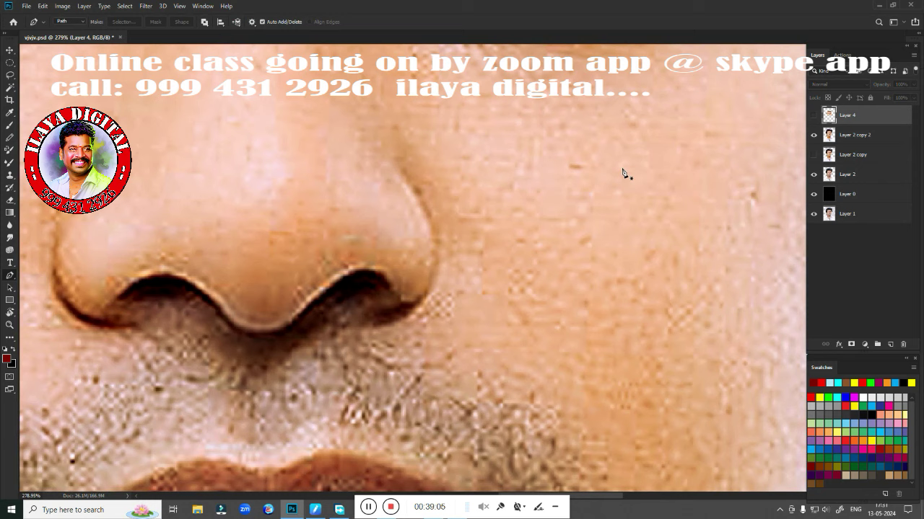
{"action": "left_click", "coordinate": [389, 155]}
{"action": "mouse_move", "coordinate": [434, 290]}
{"action": "left_mouse_down"}
{"action": "mouse_move", "coordinate": [410, 374]}
{"action": "mouse_move", "coordinate": [406, 368]}
{"action": "left_mouse_up"}
{"action": "left_click_drag", "start_coordinate": [453, 392], "coordinate": [460, 386]}
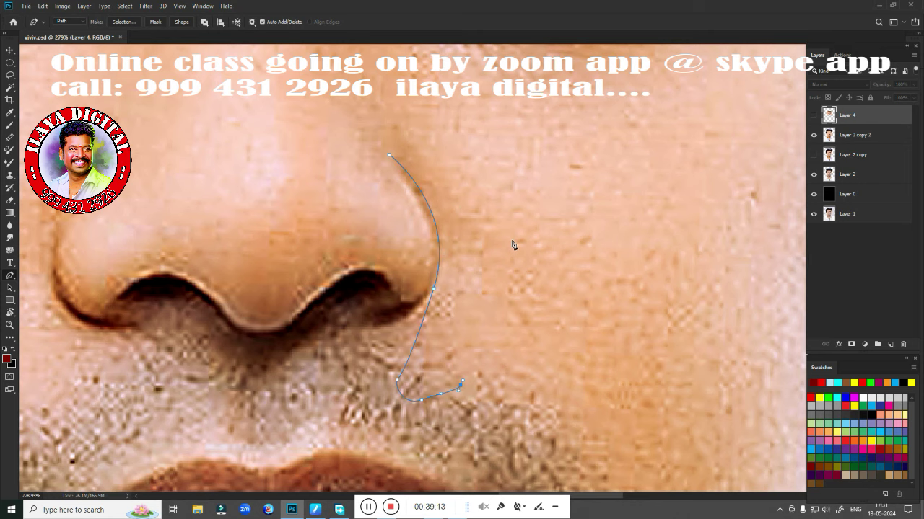
Show Layer 4 and close the path under the nose and up its left side
{"action": "left_click", "coordinate": [813, 116]}
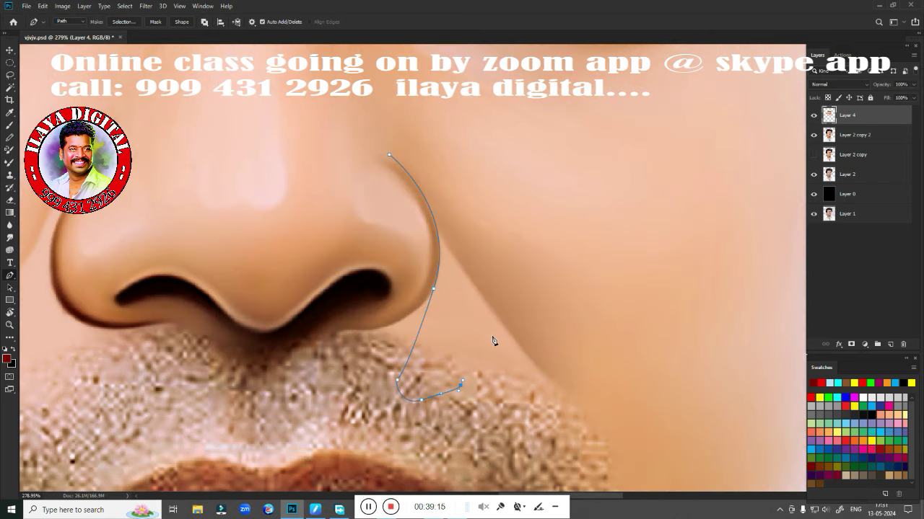
{"action": "left_click_drag", "start_coordinate": [306, 440], "coordinate": [274, 441]}
{"action": "left_click_drag", "start_coordinate": [190, 299], "coordinate": [189, 274]}
{"action": "left_click_drag", "start_coordinate": [195, 238], "coordinate": [198, 225]}
{"action": "left_click_drag", "start_coordinate": [226, 184], "coordinate": [257, 151]}
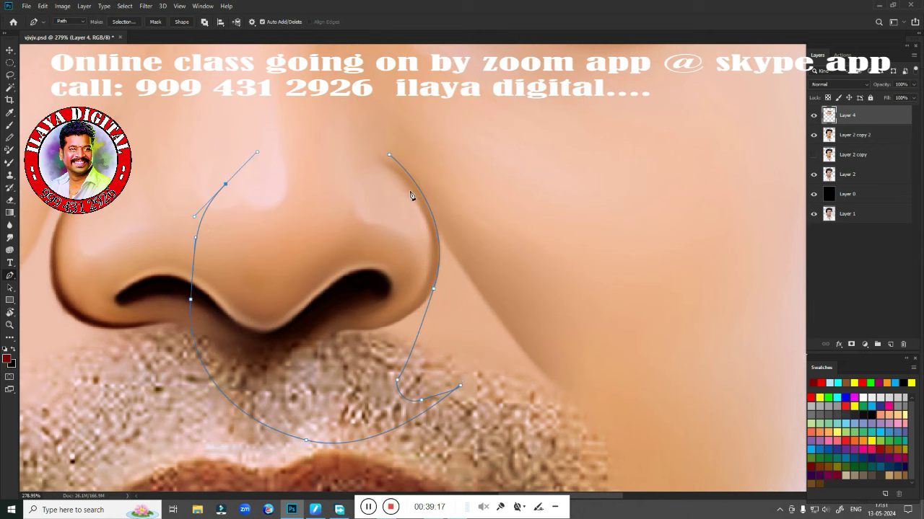
{"action": "left_click", "coordinate": [315, 122]}
Turn the lower-nose path into a feathered selection and bring it fully into view
{"action": "key", "text": "ctrl+Return"}
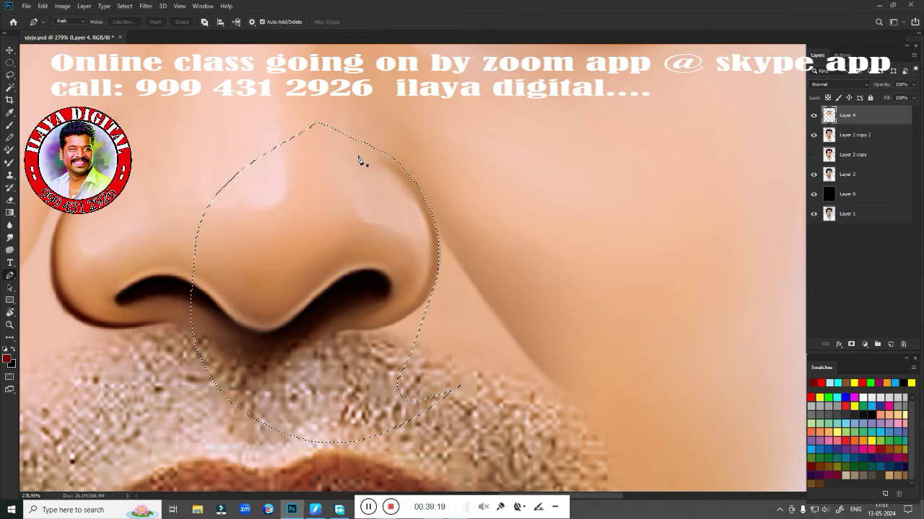
{"action": "key", "text": "shift+F6"}
{"action": "key", "text": "Return"}
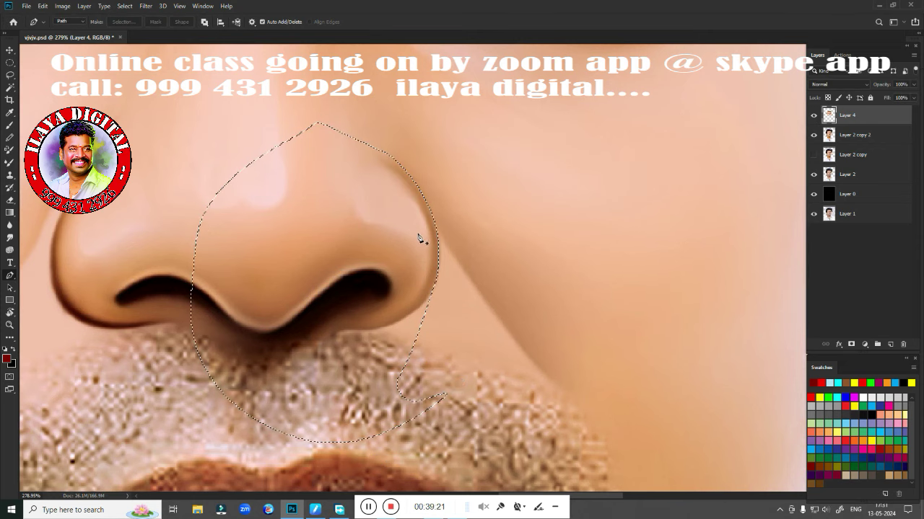
{"action": "left_click", "coordinate": [458, 249], "text": "ctrl"}
{"action": "scroll", "coordinate": [478, 241], "scroll_direction": "down", "scroll_amount": 2}
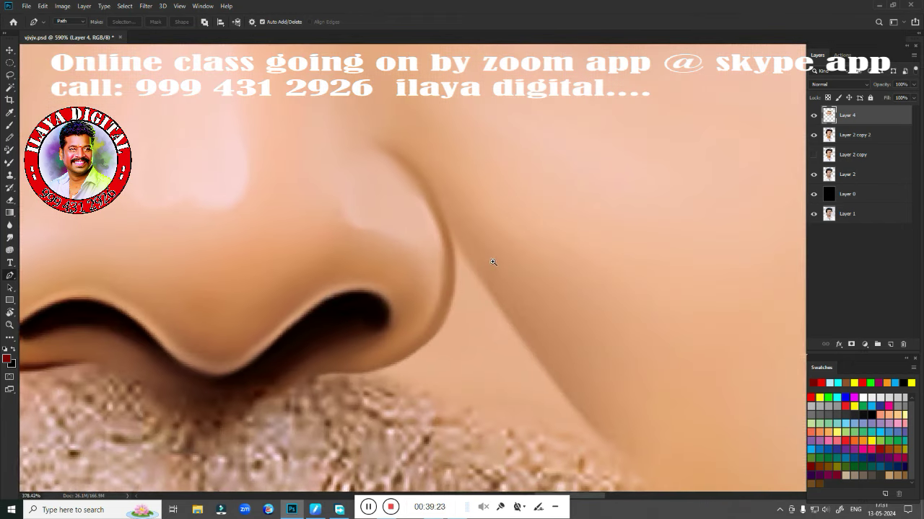
{"action": "mouse_move", "coordinate": [495, 262]}
{"action": "left_mouse_down"}
{"action": "mouse_move", "coordinate": [517, 261]}
{"action": "mouse_move", "coordinate": [488, 219]}
{"action": "left_mouse_up"}
Blend the nose's right edge with the Mixer Brush, then feather and deselect
{"action": "key", "text": "b"}
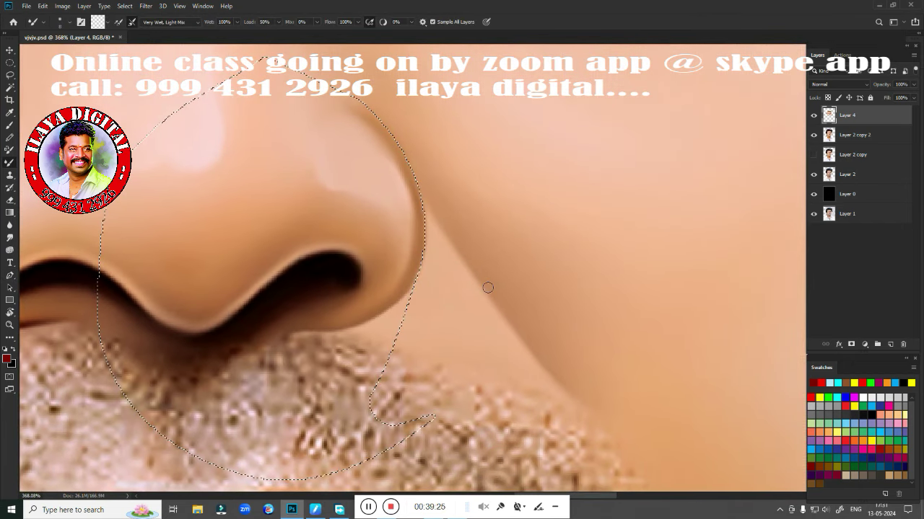
{"action": "left_click_drag", "start_coordinate": [473, 298], "coordinate": [495, 366]}
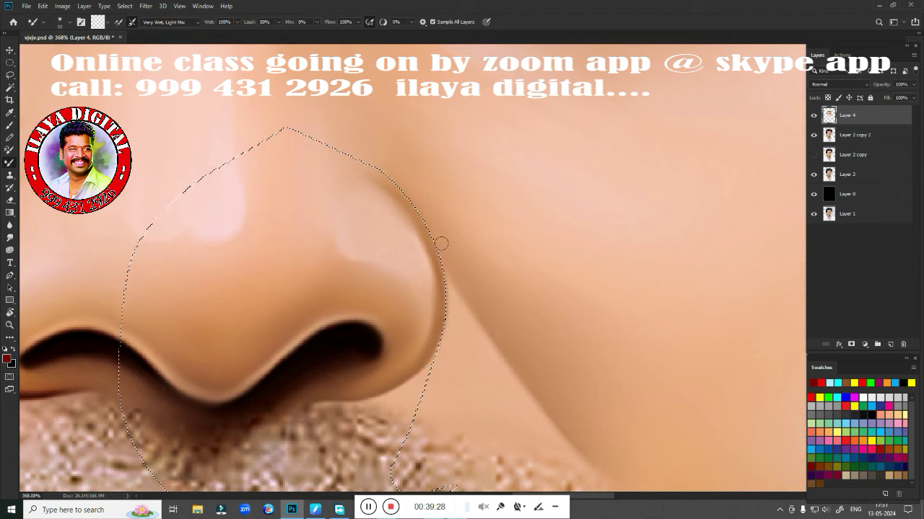
{"action": "left_click_drag", "start_coordinate": [441, 244], "coordinate": [420, 222]}
{"action": "key", "text": "shift+F6"}
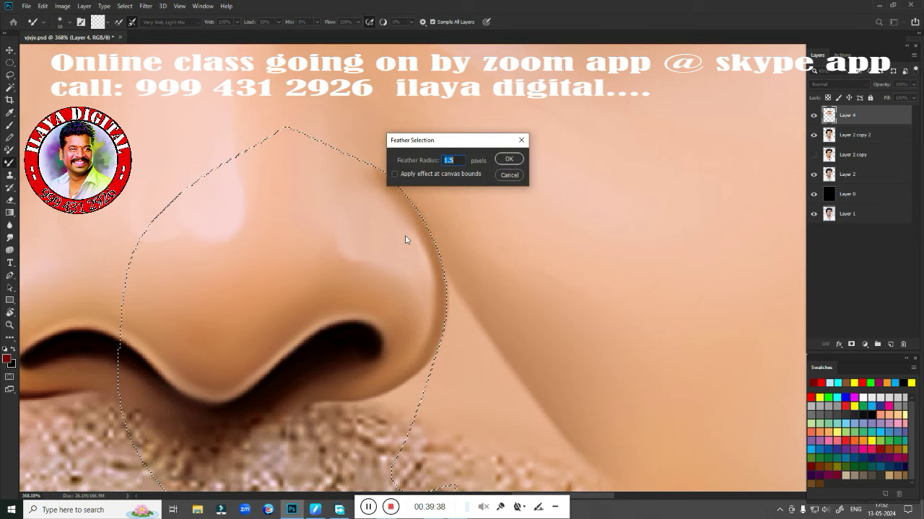
{"action": "key", "text": "Return"}
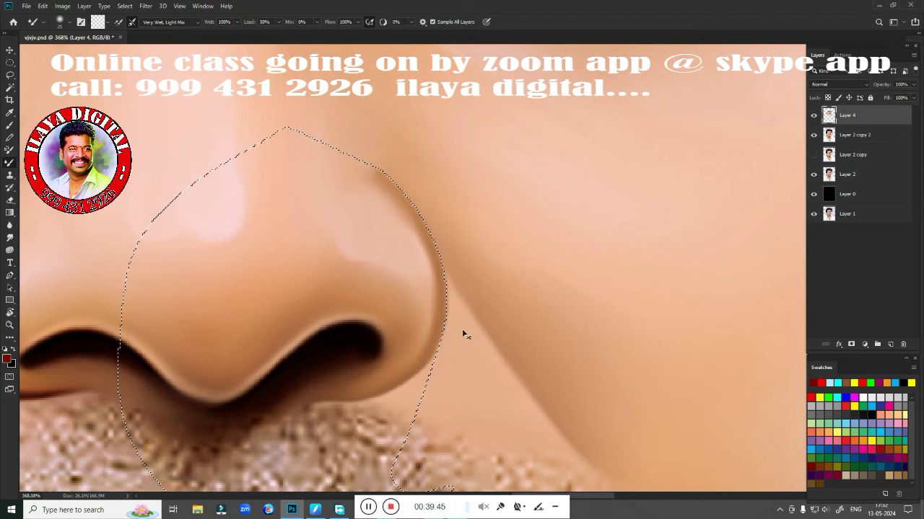
{"action": "key", "text": "ctrl+d"}
Smudge the light patch on the right nostril wing smooth
{"action": "scroll", "coordinate": [484, 334], "scroll_direction": "down", "scroll_amount": 5}
{"action": "scroll", "coordinate": [481, 268], "scroll_direction": "up", "scroll_amount": 5}
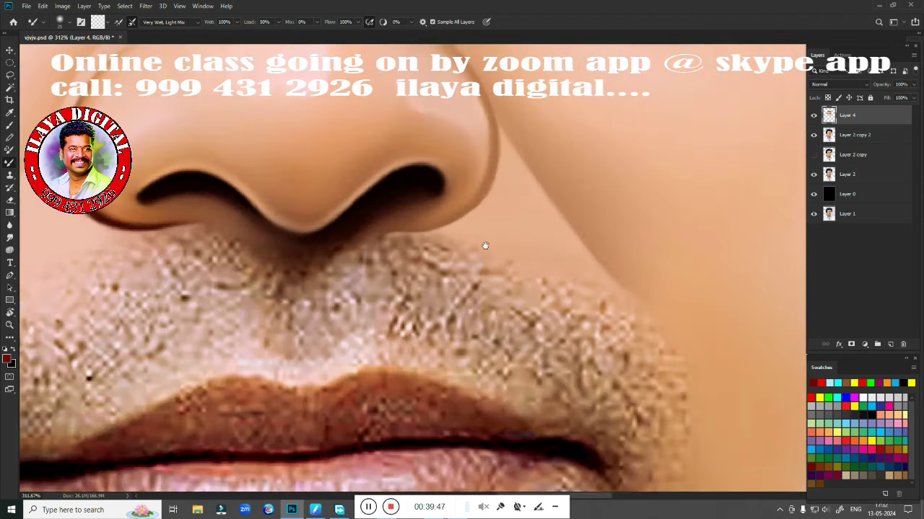
{"action": "left_click_drag", "start_coordinate": [485, 246], "coordinate": [571, 367]}
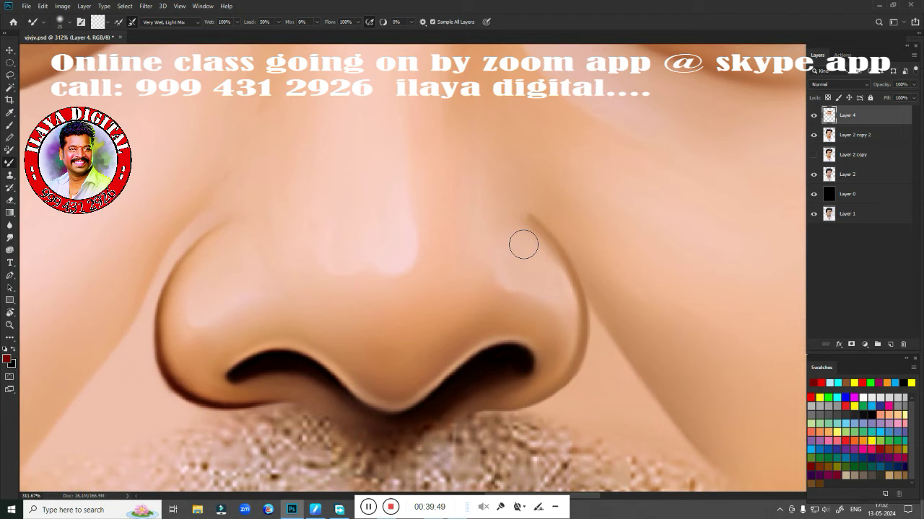
{"action": "key", "text": "r"}
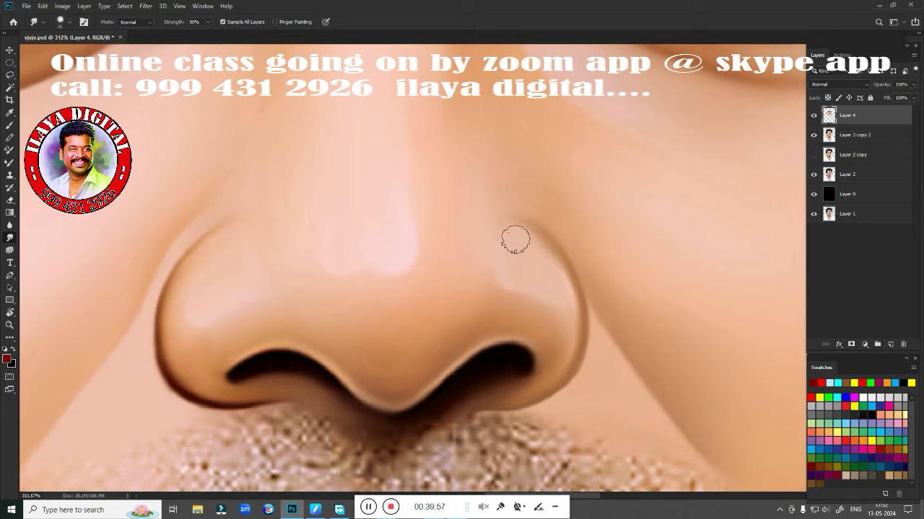
{"action": "left_click_drag", "start_coordinate": [517, 261], "coordinate": [513, 286]}
Zoom and pan to frame the right eye, with the Pen tool ready
{"action": "scroll", "coordinate": [472, 310], "scroll_direction": "down", "scroll_amount": 5}
{"action": "scroll", "coordinate": [472, 311], "scroll_direction": "down", "scroll_amount": 2}
{"action": "scroll", "coordinate": [472, 311], "scroll_direction": "down", "scroll_amount": 1}
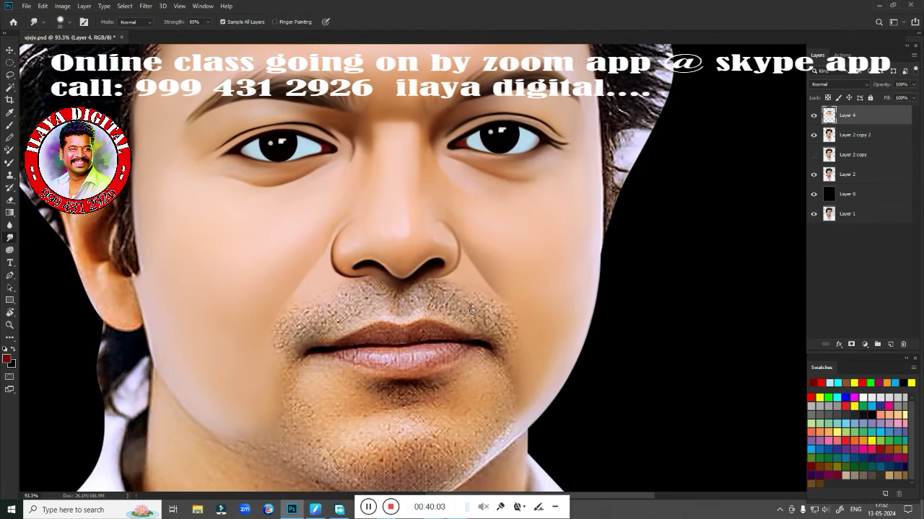
{"action": "scroll", "coordinate": [472, 311], "scroll_direction": "up", "scroll_amount": 2}
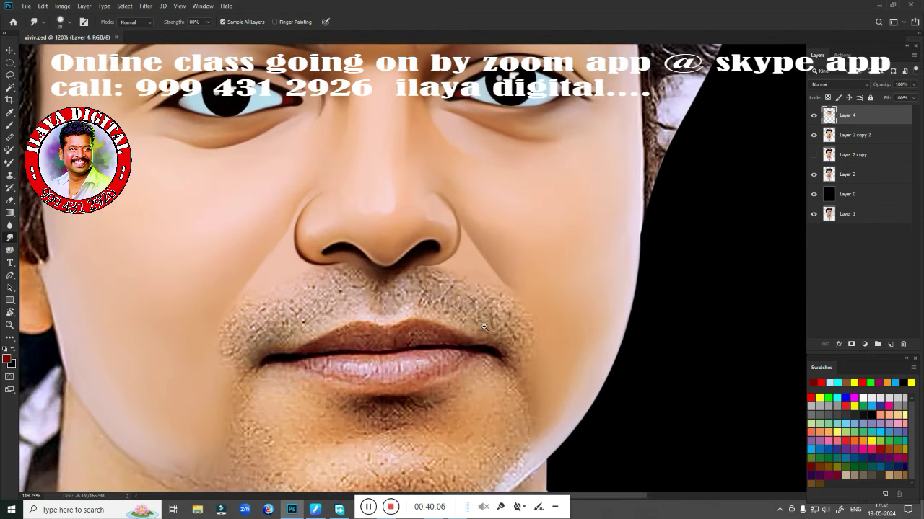
{"action": "left_click_drag", "start_coordinate": [469, 334], "coordinate": [493, 210]}
{"action": "scroll", "coordinate": [493, 210], "scroll_direction": "down", "scroll_amount": 2}
{"action": "scroll", "coordinate": [505, 324], "scroll_direction": "down", "scroll_amount": 1}
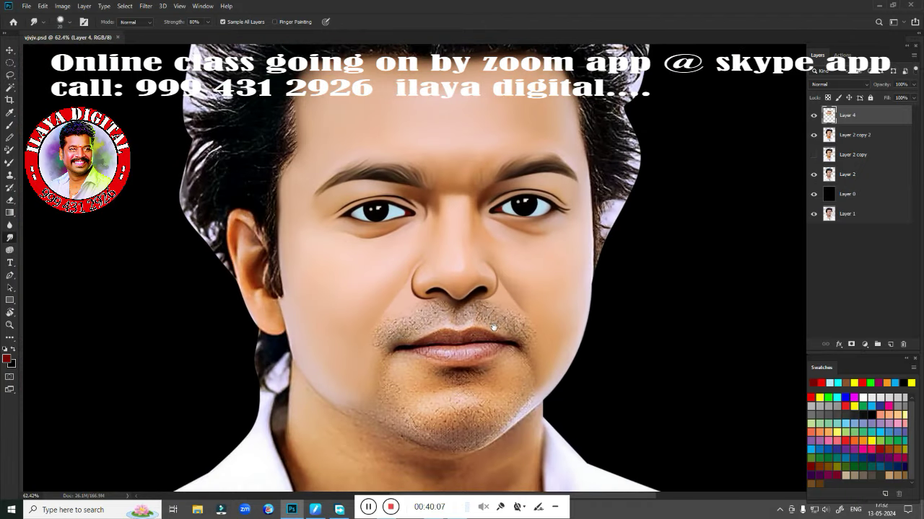
{"action": "scroll", "coordinate": [459, 287], "scroll_direction": "up", "scroll_amount": 1}
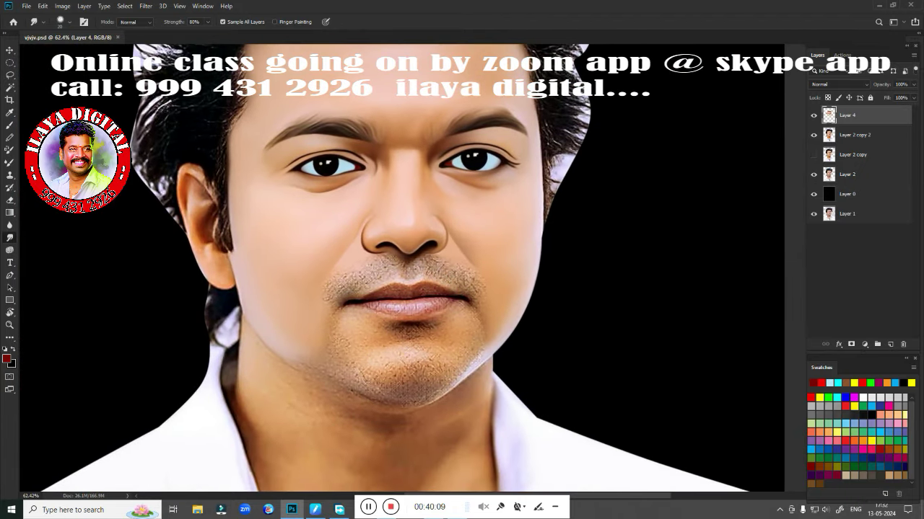
{"action": "scroll", "coordinate": [441, 255], "scroll_direction": "up", "scroll_amount": 2}
{"action": "scroll", "coordinate": [447, 288], "scroll_direction": "up", "scroll_amount": 1}
{"action": "scroll", "coordinate": [456, 339], "scroll_direction": "up", "scroll_amount": 1}
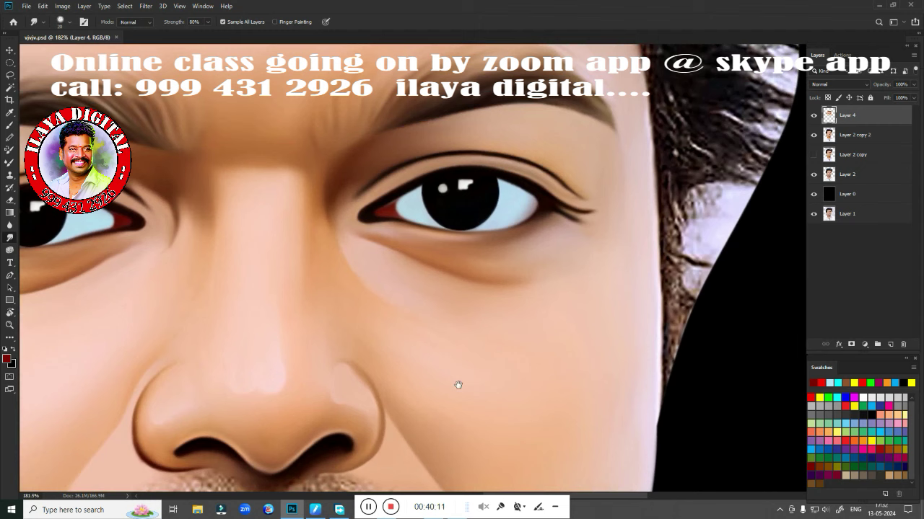
{"action": "key", "text": "p"}
{"action": "scroll", "coordinate": [447, 323], "scroll_direction": "up", "scroll_amount": 2}
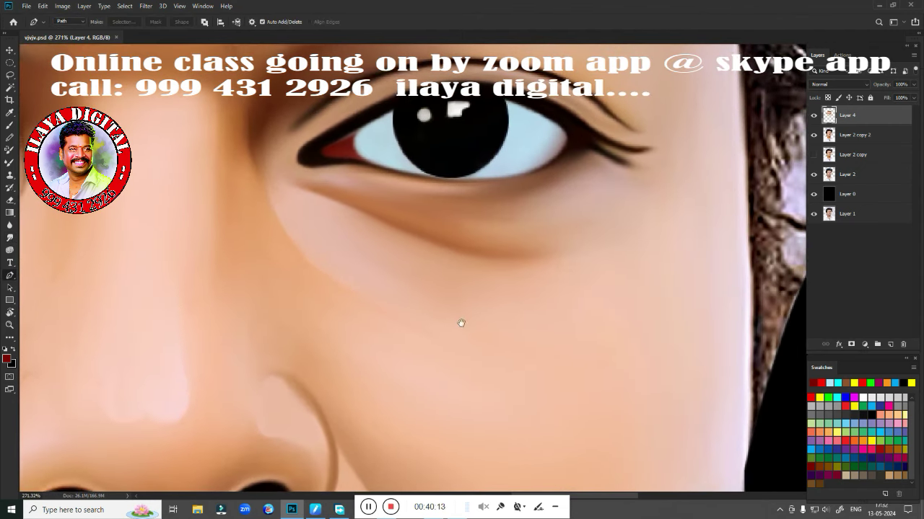
{"action": "left_click_drag", "start_coordinate": [461, 323], "coordinate": [450, 320]}
Start a path at the eye's inner corner, then undo back to the first point
{"action": "left_click", "coordinate": [271, 186]}
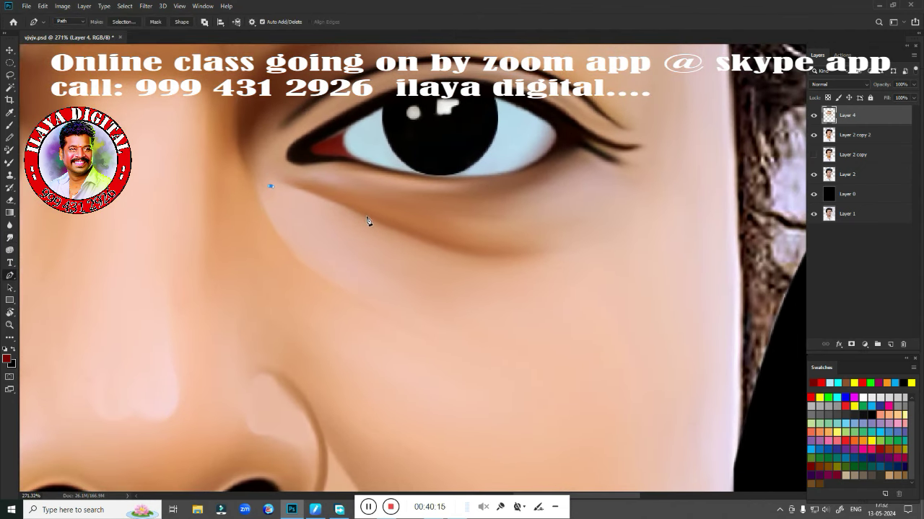
{"action": "left_click_drag", "start_coordinate": [389, 229], "coordinate": [405, 237]}
{"action": "left_click", "coordinate": [813, 116]}
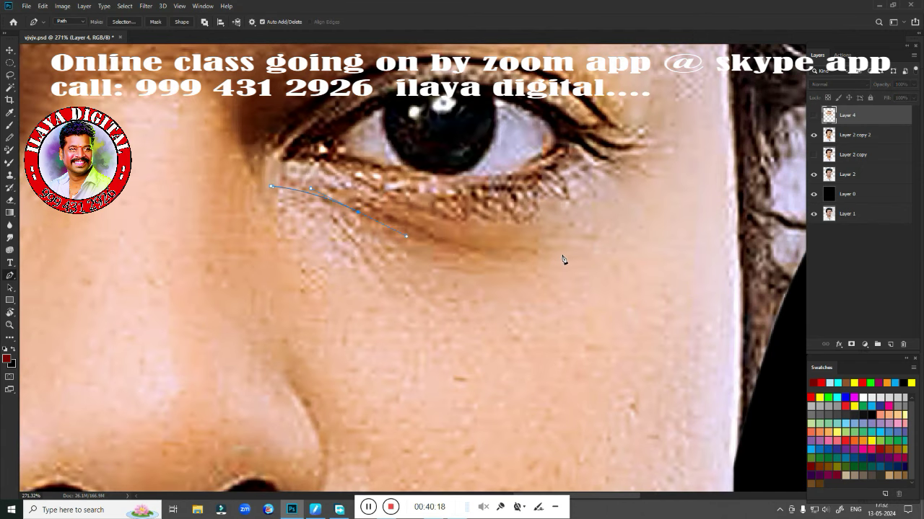
{"action": "key", "text": "ctrl+comma"}
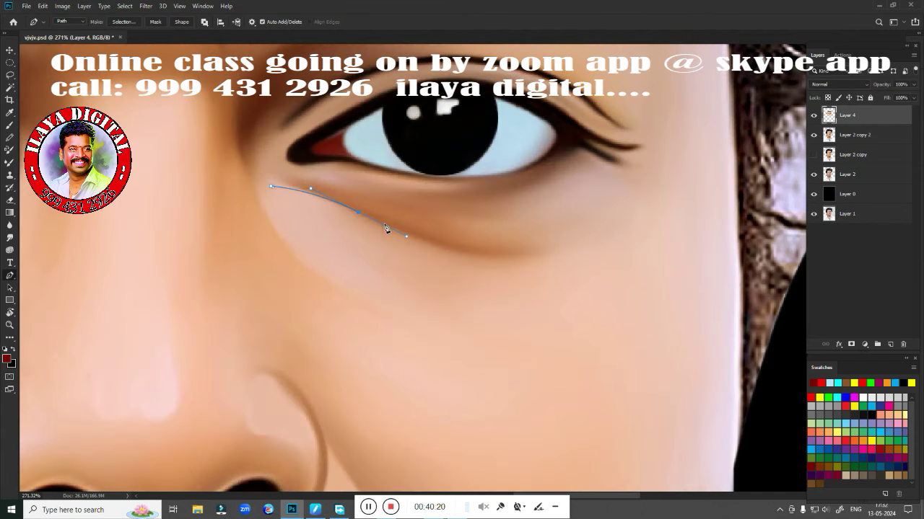
{"action": "key", "text": "ctrl+z"}
{"action": "key", "text": "ctrl+z"}
{"action": "left_click", "coordinate": [814, 115]}
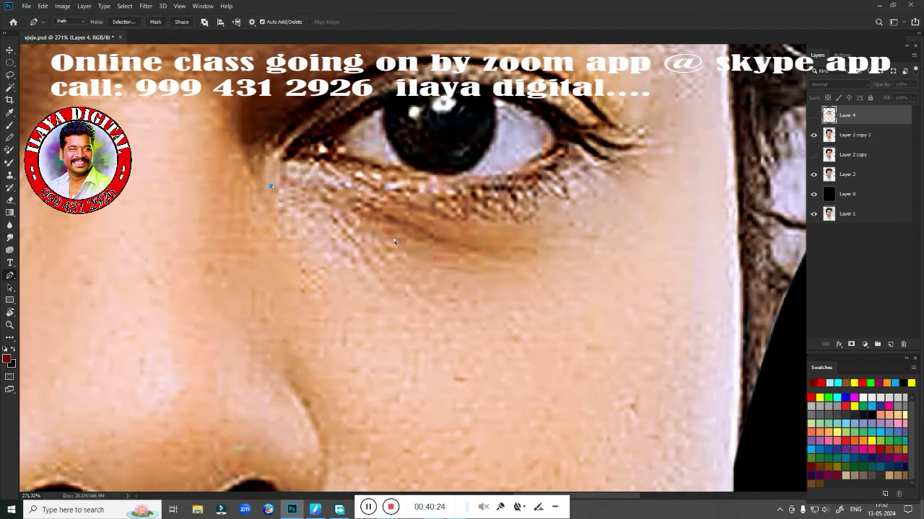
Trace a closed path under, around and over the right eye and make it a selection
{"action": "left_click_drag", "start_coordinate": [375, 215], "coordinate": [434, 247]}
{"action": "left_click_drag", "start_coordinate": [571, 249], "coordinate": [627, 219]}
{"action": "left_click_drag", "start_coordinate": [645, 133], "coordinate": [635, 119]}
{"action": "left_click_drag", "start_coordinate": [461, 116], "coordinate": [391, 120]}
{"action": "left_click_drag", "start_coordinate": [284, 125], "coordinate": [243, 149]}
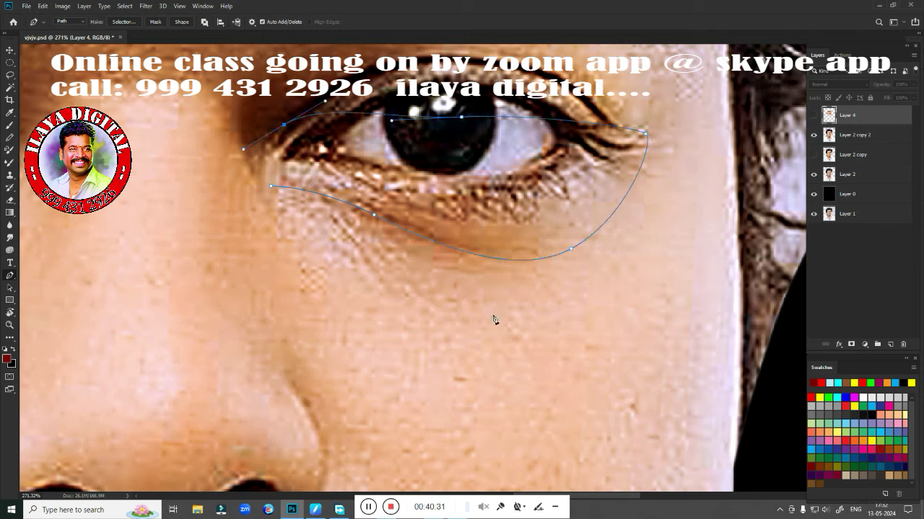
{"action": "key", "text": "ctrl+Return"}
{"action": "left_click", "coordinate": [813, 115]}
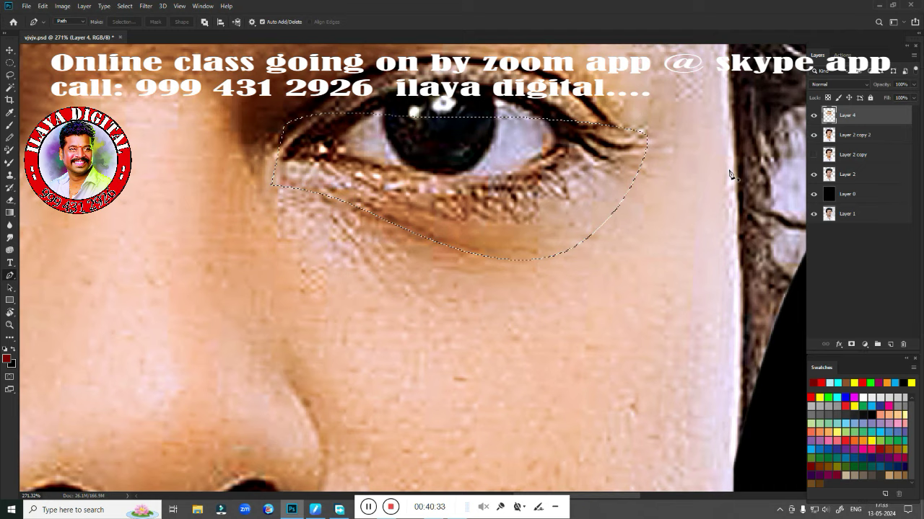
{"action": "scroll", "coordinate": [472, 331], "scroll_direction": "up", "scroll_amount": 3}
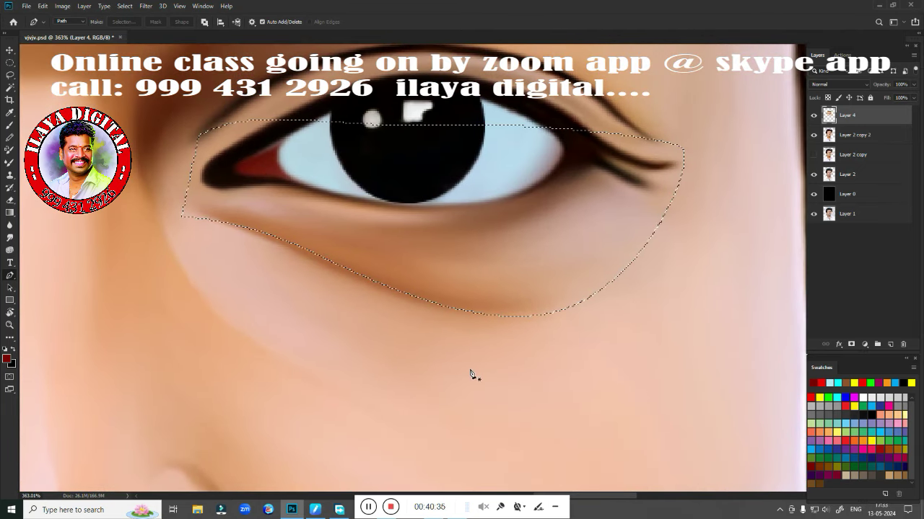
Feather the under-eye selection by 1.5 pixels, discarding a trial eraser stroke
{"action": "key", "text": "shift+F6"}
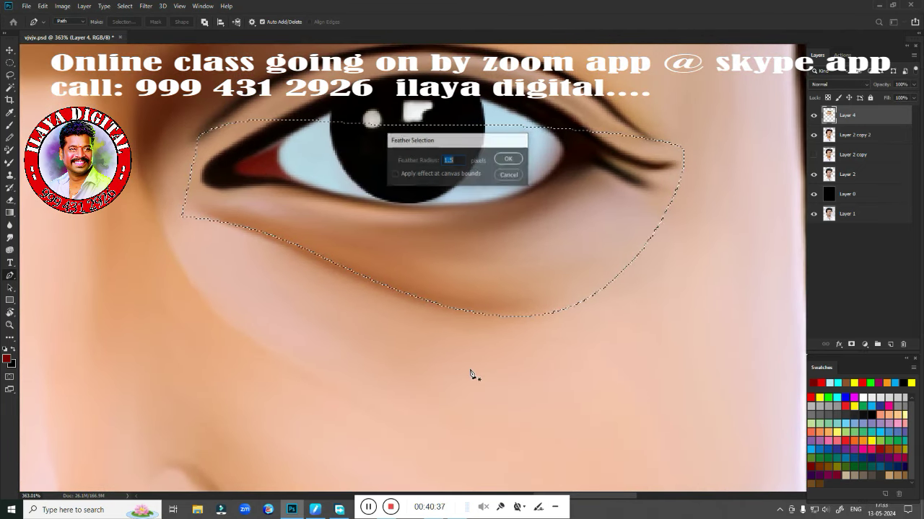
{"action": "key", "text": "Return"}
{"action": "key", "text": "e"}
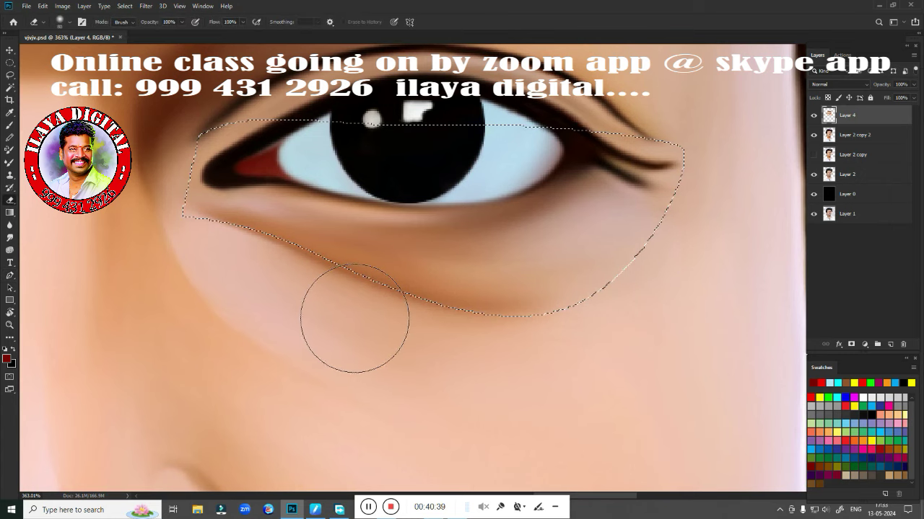
{"action": "left_click_drag", "start_coordinate": [289, 230], "coordinate": [324, 242]}
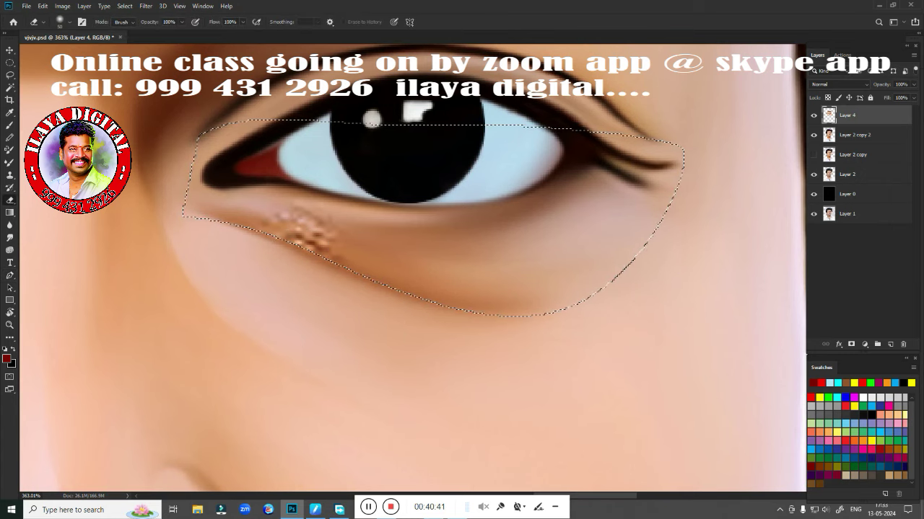
{"action": "key", "text": "ctrl+z"}
{"action": "key", "text": "r"}
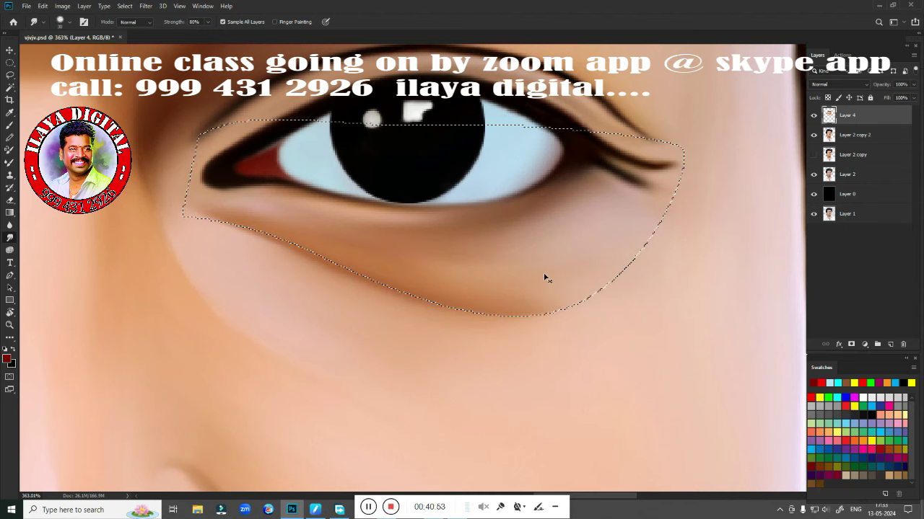
Feather the under-eye selection again, deselect, and make the smudge brush slightly smaller
{"action": "key", "text": "shift+F6"}
{"action": "key", "text": "Return"}
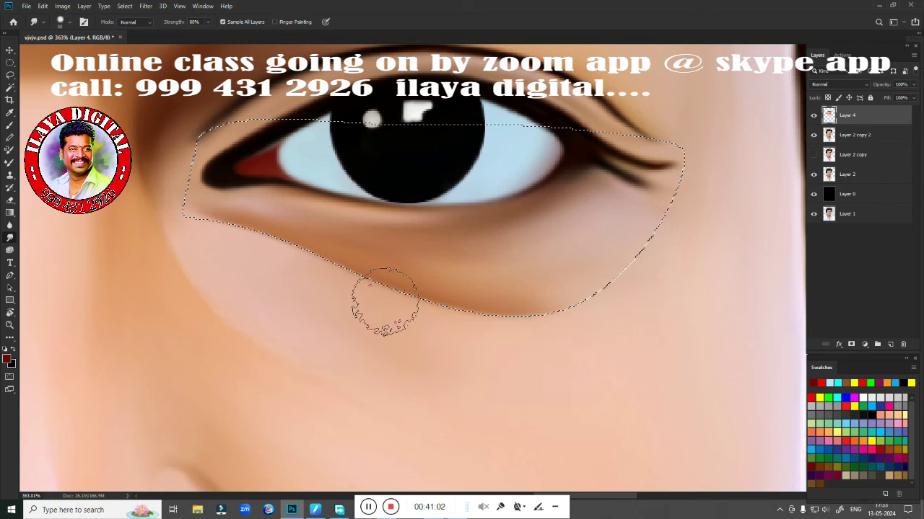
{"action": "key", "text": "ctrl+d"}
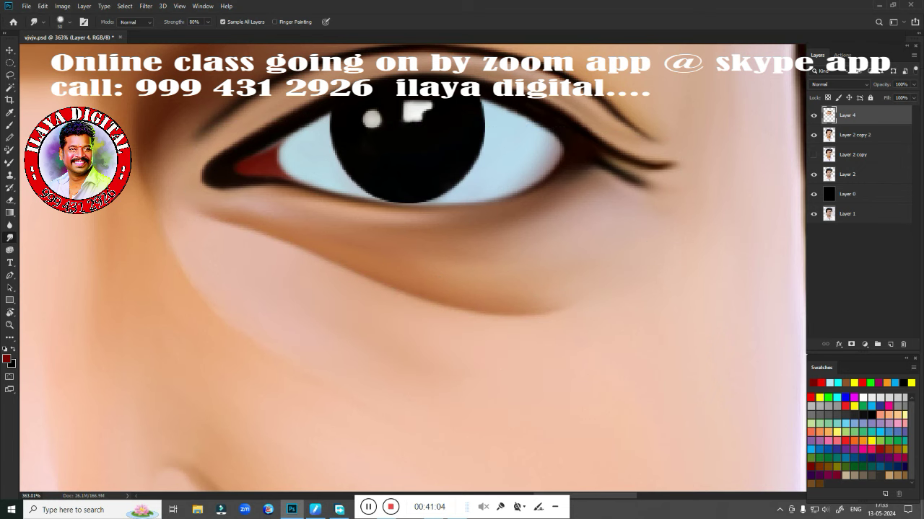
{"action": "scroll", "coordinate": [483, 311], "scroll_direction": "down", "scroll_amount": 5}
{"action": "scroll", "coordinate": [504, 331], "scroll_direction": "up", "scroll_amount": 3}
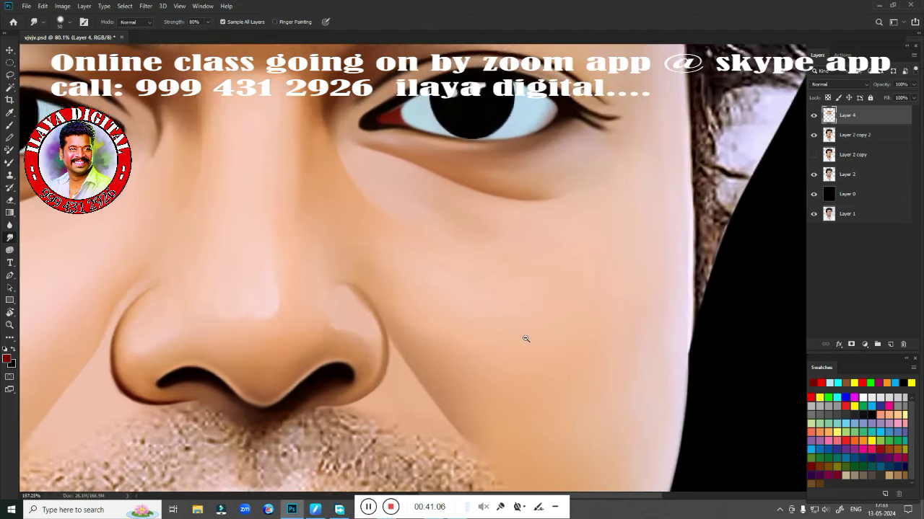
{"action": "scroll", "coordinate": [524, 318], "scroll_direction": "up", "scroll_amount": 2}
{"action": "key", "text": "bracketleft"}
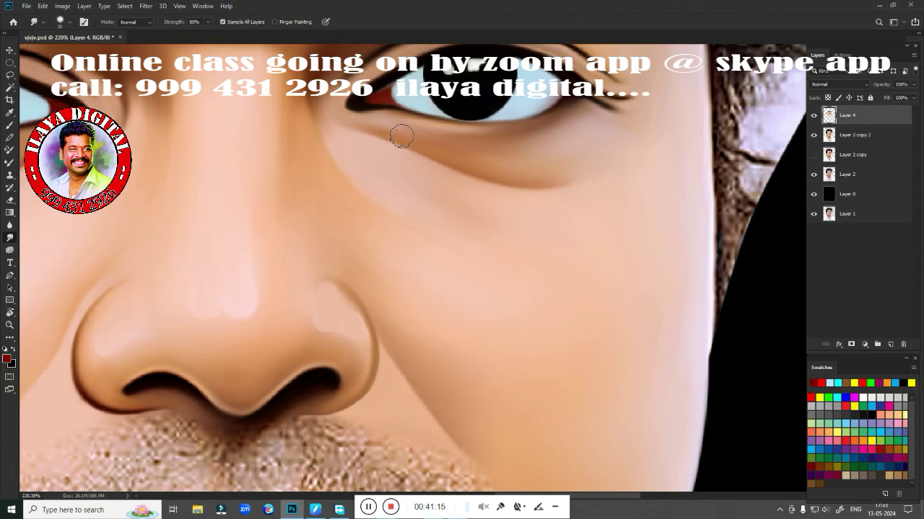
{"action": "scroll", "coordinate": [347, 262], "scroll_direction": "down", "scroll_amount": 3}
{"action": "scroll", "coordinate": [361, 270], "scroll_direction": "down", "scroll_amount": 1}
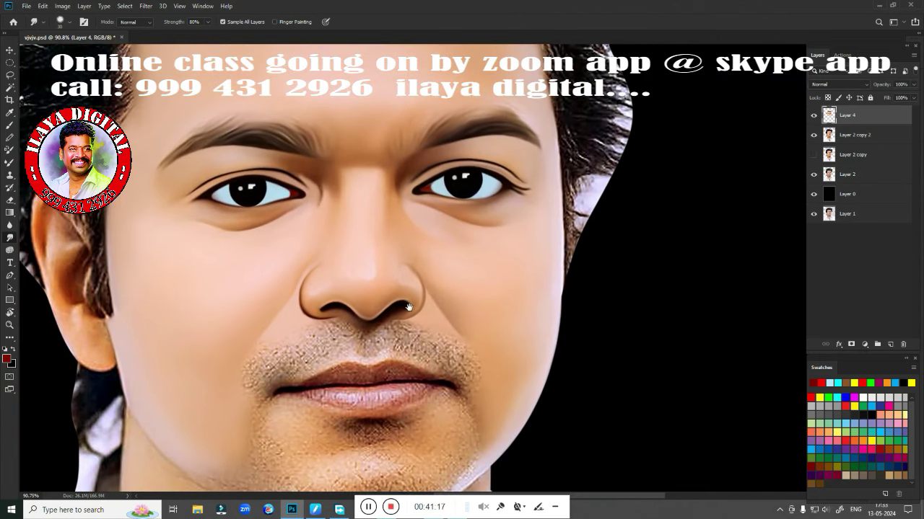